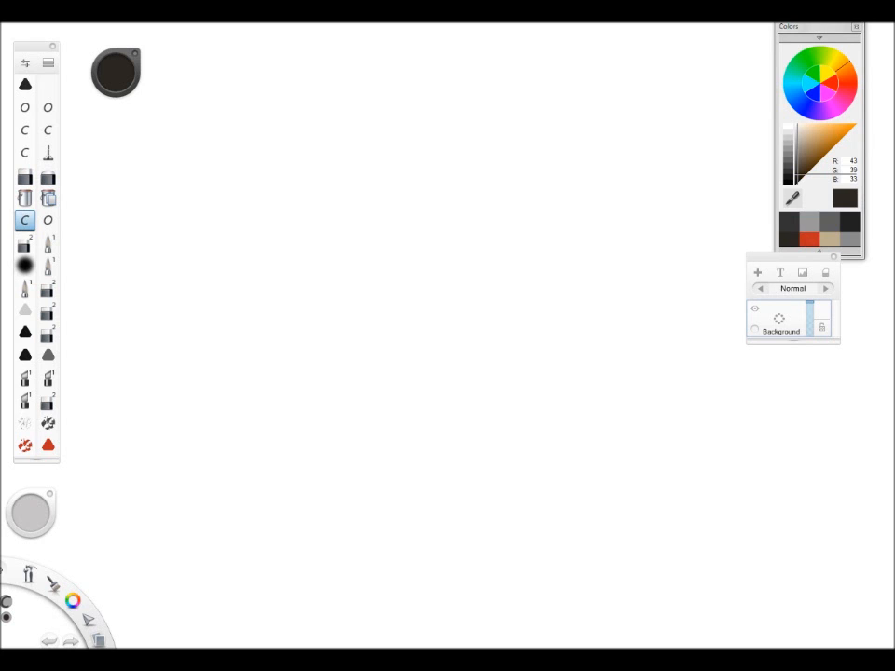
# Draw thin diagonal test curves across the blank canvas with the HARD-PAINT-FINE brush, thickening some of the strokes.
pyautogui.click(430, 414)
pyautogui.moveTo(156, 296); pyautogui.dragTo(520, 177)
pyautogui.moveTo(188, 332)
pyautogui.mouseDown()
pyautogui.moveTo(494, 206)
pyautogui.moveTo(547, 195)
pyautogui.mouseUp()
pyautogui.moveTo(293, 309); pyautogui.dragTo(393, 251)
pyautogui.moveTo(295, 320)
pyautogui.mouseDown()
pyautogui.moveTo(424, 252)
pyautogui.moveTo(321, 317)
pyautogui.moveTo(451, 257)
pyautogui.mouseUp()
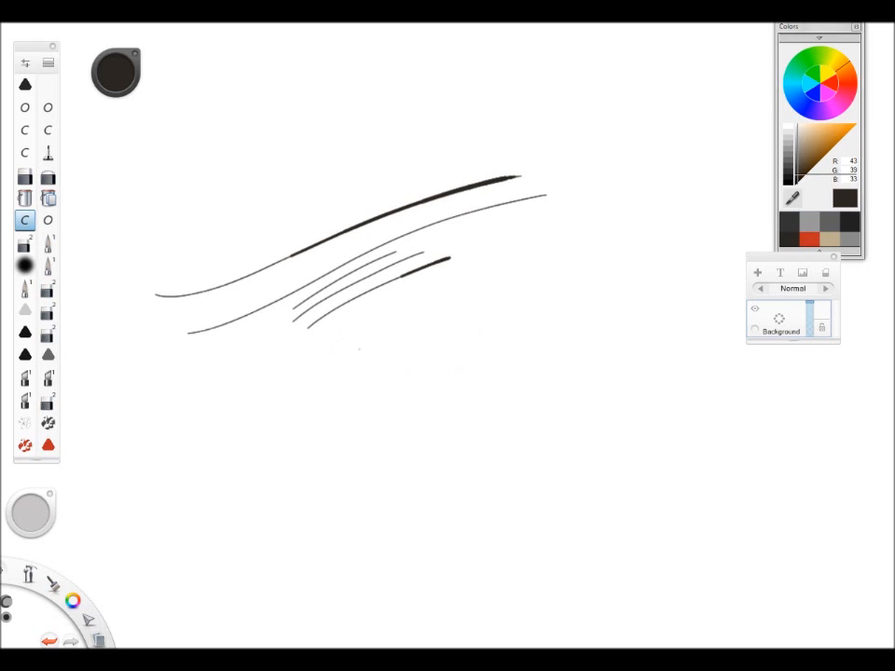
pyautogui.moveTo(332, 363)
pyautogui.mouseDown()
pyautogui.moveTo(458, 301)
pyautogui.moveTo(374, 358)
pyautogui.moveTo(471, 305)
pyautogui.mouseUp()
pyautogui.moveTo(379, 377); pyautogui.dragTo(656, 239)
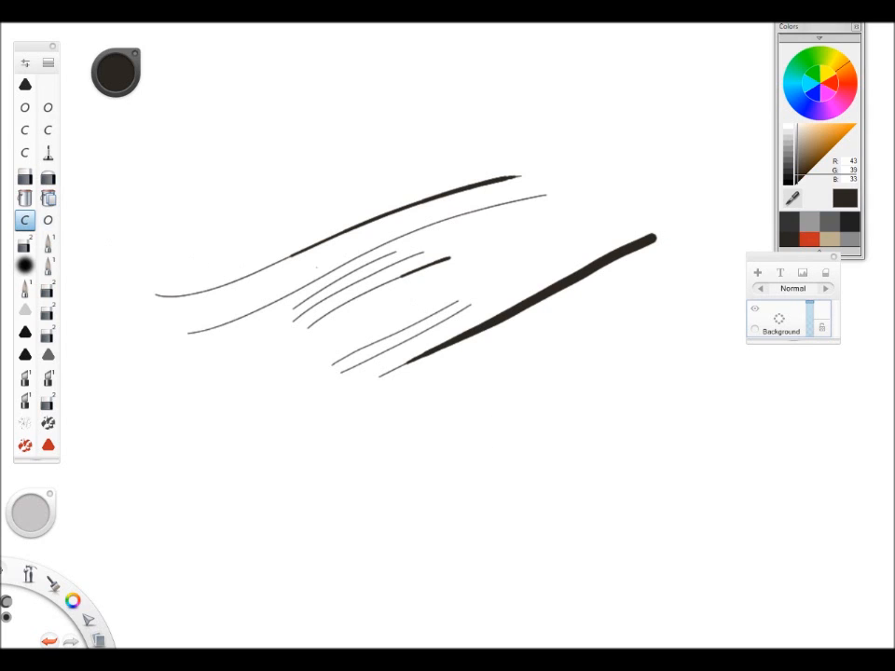
# Test the HARD-PAINT-LARGE brush with broad solid strokes over the lines and several thin strokes below them.
pyautogui.click(47, 220)
pyautogui.moveTo(172, 227)
pyautogui.mouseDown()
pyautogui.moveTo(360, 171)
pyautogui.moveTo(561, 136)
pyautogui.moveTo(670, 136)
pyautogui.mouseUp()
pyautogui.moveTo(578, 168)
pyautogui.mouseDown()
pyautogui.moveTo(466, 177)
pyautogui.moveTo(405, 298)
pyautogui.moveTo(341, 326)
pyautogui.moveTo(364, 369)
pyautogui.mouseUp()
pyautogui.moveTo(345, 425); pyautogui.dragTo(513, 345)
pyautogui.moveTo(436, 411); pyautogui.dragTo(576, 324)
pyautogui.moveTo(530, 352)
pyautogui.mouseDown()
pyautogui.moveTo(627, 313)
pyautogui.moveTo(638, 323)
pyautogui.mouseUp()
pyautogui.moveTo(595, 351); pyautogui.dragTo(616, 343)
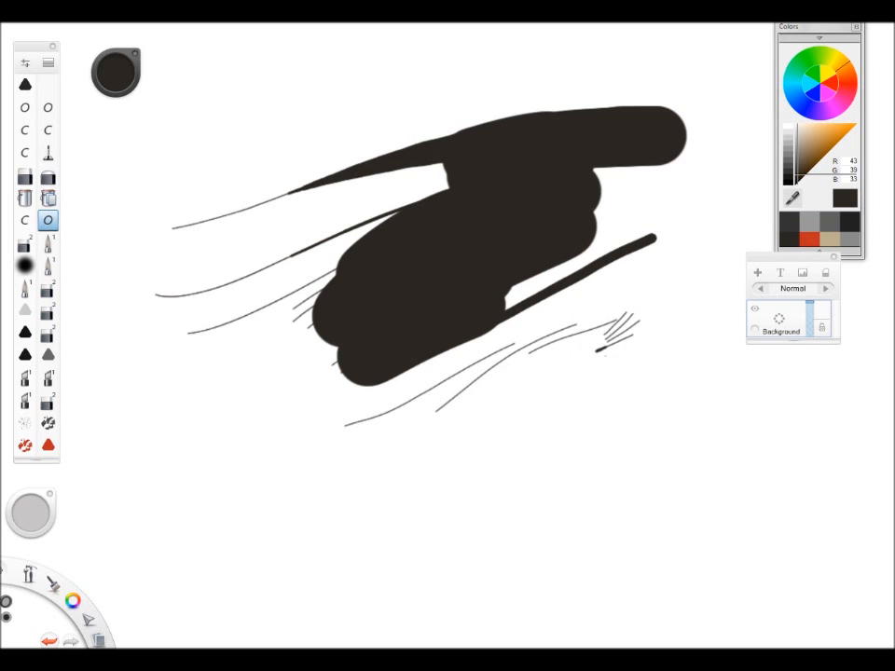
# Show the brush properties and test HARD-PAINT-FINE with thin crossing curves and one long thickened diagonal stroke.
pyautogui.click(25, 62)
pyautogui.click(24, 220)
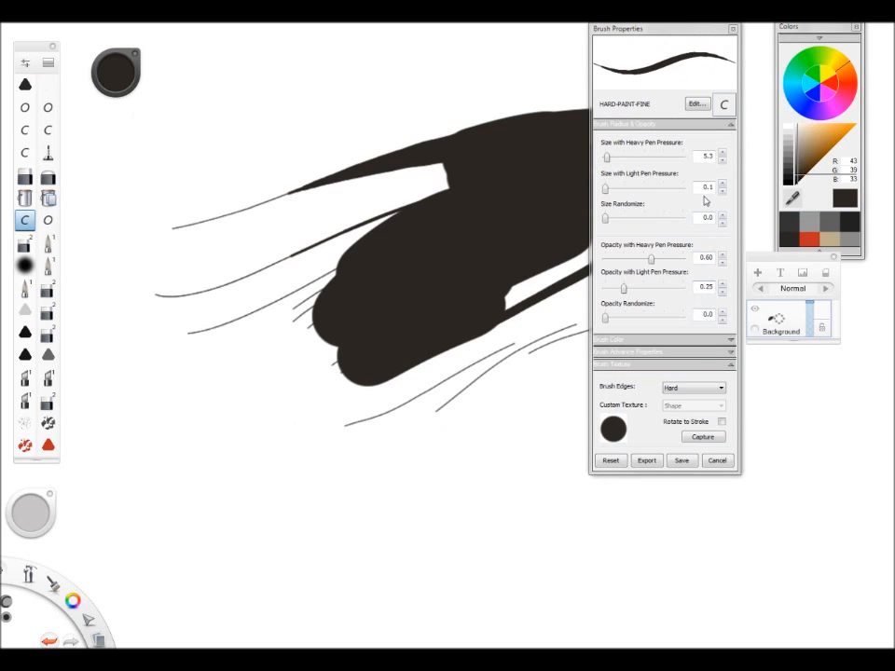
pyautogui.moveTo(170, 426); pyautogui.dragTo(277, 364)
pyautogui.moveTo(227, 407); pyautogui.dragTo(271, 373)
pyautogui.moveTo(264, 415); pyautogui.dragTo(296, 353)
pyautogui.moveTo(267, 425)
pyautogui.mouseDown()
pyautogui.moveTo(287, 374)
pyautogui.moveTo(292, 383)
pyautogui.mouseUp()
pyautogui.moveTo(203, 369)
pyautogui.mouseDown()
pyautogui.moveTo(235, 258)
pyautogui.moveTo(290, 154)
pyautogui.mouseUp()
pyautogui.moveTo(122, 429); pyautogui.dragTo(271, 196)
pyautogui.moveTo(247, 338); pyautogui.dragTo(280, 177)
pyautogui.moveTo(190, 332); pyautogui.dragTo(336, 111)
pyautogui.moveTo(205, 183); pyautogui.dragTo(398, 77)
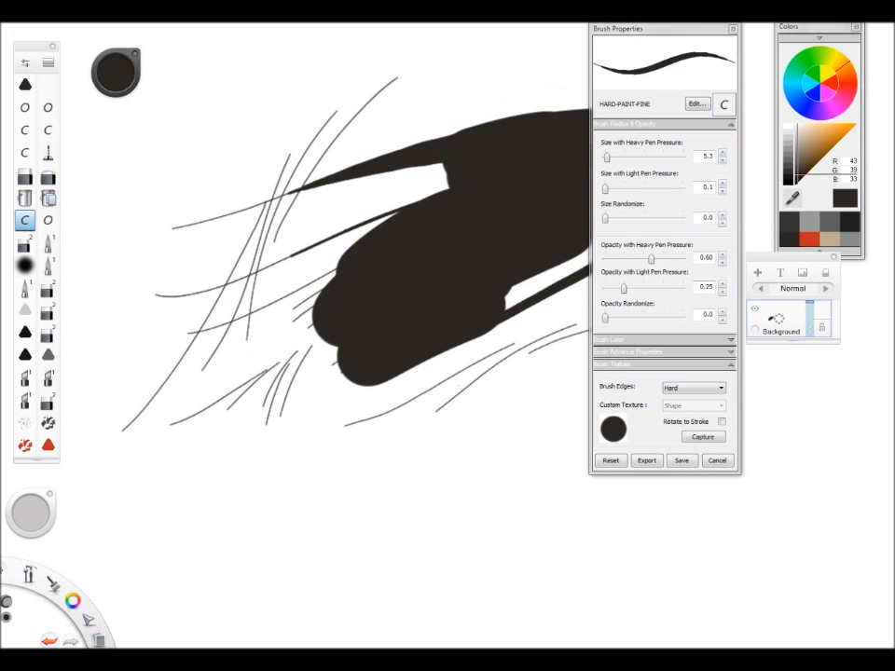
pyautogui.moveTo(128, 519)
pyautogui.mouseDown()
pyautogui.moveTo(332, 215)
pyautogui.moveTo(448, 93)
pyautogui.mouseUp()
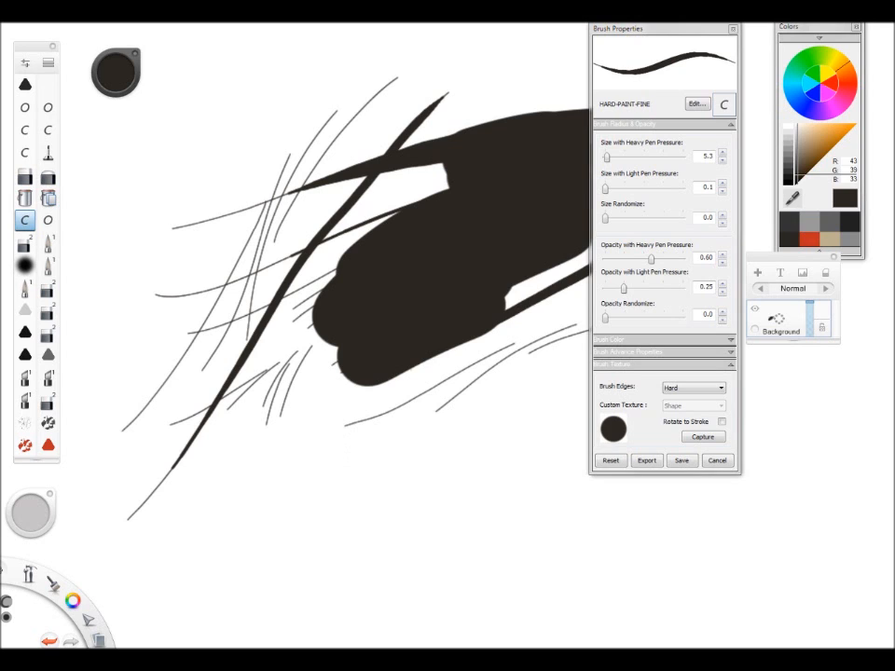
# Scribble a small solid patch below the large black shape with HARD-PAINT-FINE, and clear the canvas.
pyautogui.moveTo(268, 338); pyautogui.dragTo(308, 310)
pyautogui.moveTo(261, 368)
pyautogui.mouseDown()
pyautogui.moveTo(268, 336)
pyautogui.moveTo(307, 311)
pyautogui.mouseUp()
pyautogui.moveTo(448, 280); pyautogui.dragTo(438, 240)
pyautogui.moveTo(276, 299); pyautogui.dragTo(300, 282)
pyautogui.moveTo(382, 387)
pyautogui.mouseDown()
pyautogui.moveTo(368, 416)
pyautogui.moveTo(378, 422)
pyautogui.mouseUp()
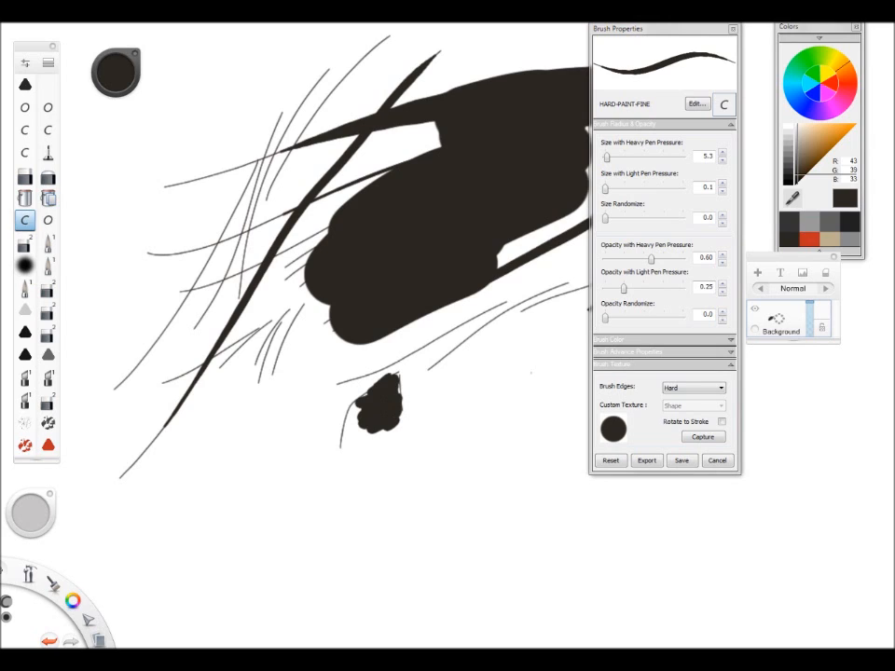
pyautogui.press('Delete')
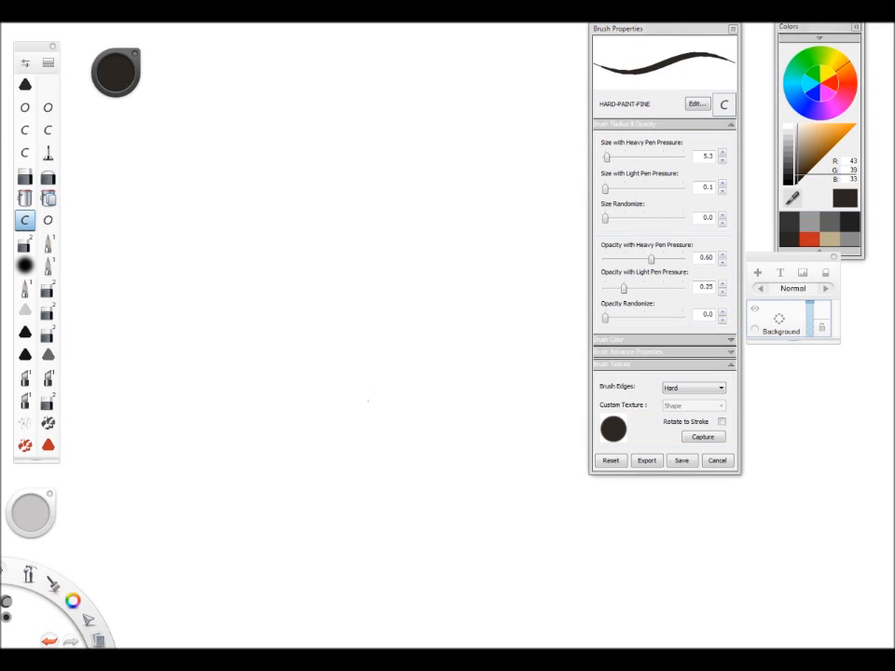
# Sketch one long rising line with a row of short overlapping hatch strokes continuing from its upper end.
pyautogui.moveTo(186, 402)
pyautogui.mouseDown()
pyautogui.moveTo(303, 295)
pyautogui.moveTo(316, 294)
pyautogui.mouseUp()
pyautogui.moveTo(283, 327)
pyautogui.mouseDown()
pyautogui.moveTo(330, 294)
pyautogui.moveTo(353, 292)
pyautogui.mouseUp()
pyautogui.moveTo(312, 321)
pyautogui.mouseDown()
pyautogui.moveTo(364, 295)
pyautogui.moveTo(400, 302)
pyautogui.mouseUp()
pyautogui.click(392, 306)
pyautogui.moveTo(350, 318); pyautogui.dragTo(411, 303)
pyautogui.click(404, 321)
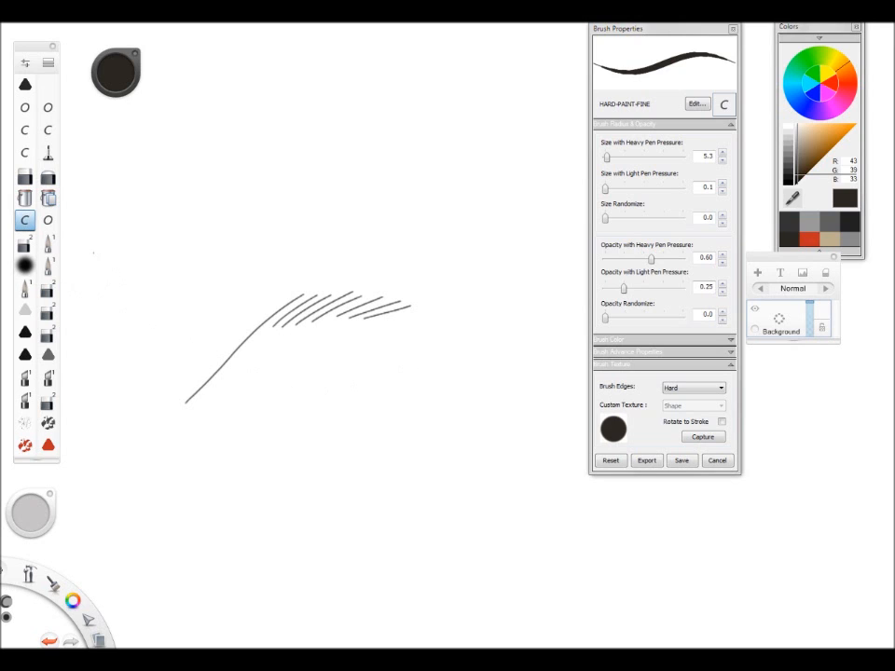
# Switch to the very large soft watercolour brush and clear the canvas.
pyautogui.click(48, 242)
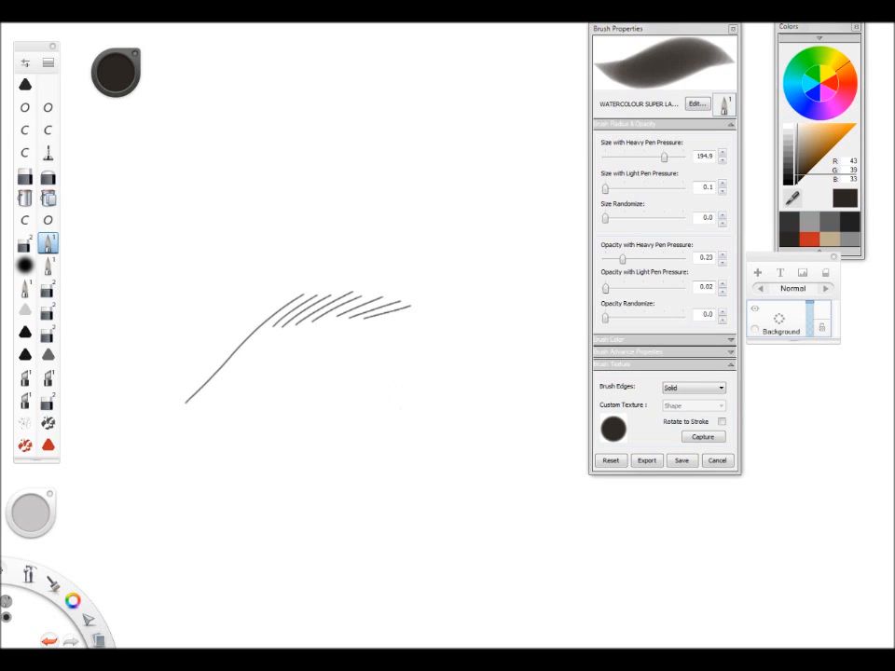
pyautogui.press('Delete')
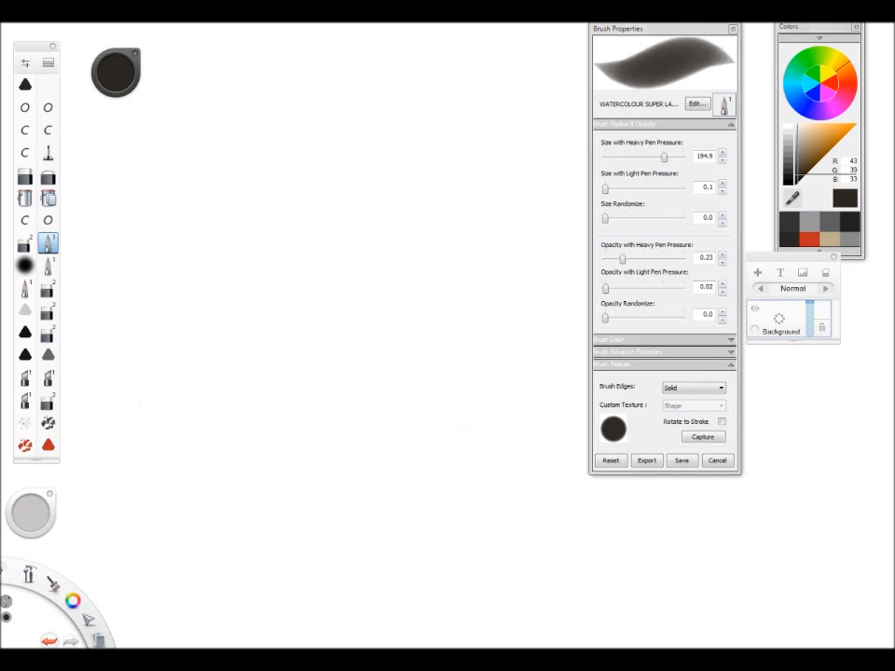
# Try building up a large soft dark blob with the watercolour brush, and undo it.
pyautogui.moveTo(148, 405); pyautogui.dragTo(419, 194)
pyautogui.moveTo(238, 394)
pyautogui.mouseDown()
pyautogui.moveTo(269, 366)
pyautogui.moveTo(401, 297)
pyautogui.mouseUp()
pyautogui.press('space')
pyautogui.moveTo(316, 370); pyautogui.dragTo(345, 371)
pyautogui.moveTo(159, 479)
pyautogui.mouseDown()
pyautogui.moveTo(330, 350)
pyautogui.moveTo(422, 247)
pyautogui.moveTo(490, 201)
pyautogui.moveTo(355, 310)
pyautogui.moveTo(406, 257)
pyautogui.moveTo(442, 252)
pyautogui.moveTo(401, 243)
pyautogui.mouseUp()
pyautogui.press('space')
pyautogui.moveTo(374, 292); pyautogui.dragTo(334, 410)
pyautogui.moveTo(335, 422); pyautogui.dragTo(284, 456)
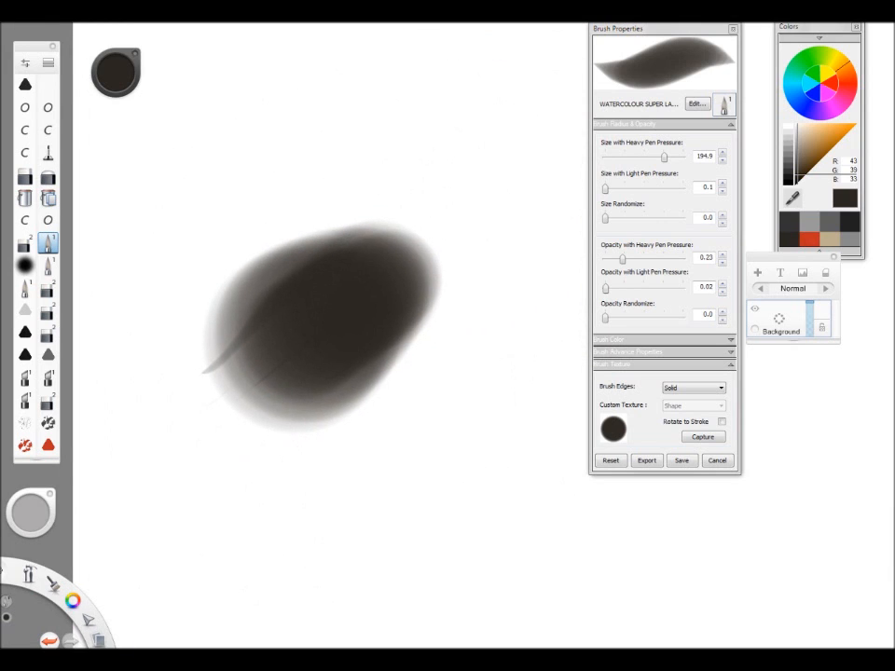
pyautogui.hotkey('ctrl', 'z')
# Paint a faint curved outline and a soft dark diagonal body beside it with the watercolour brush.
pyautogui.moveTo(214, 419); pyautogui.dragTo(272, 329)
pyautogui.moveTo(318, 290); pyautogui.dragTo(298, 311)
pyautogui.moveTo(292, 364); pyautogui.dragTo(269, 401)
pyautogui.moveTo(212, 422); pyautogui.dragTo(204, 459)
pyautogui.moveTo(316, 303)
pyautogui.mouseDown()
pyautogui.moveTo(355, 279)
pyautogui.moveTo(353, 305)
pyautogui.moveTo(317, 320)
pyautogui.moveTo(294, 398)
pyautogui.moveTo(239, 454)
pyautogui.moveTo(313, 340)
pyautogui.moveTo(300, 384)
pyautogui.moveTo(233, 477)
pyautogui.mouseUp()
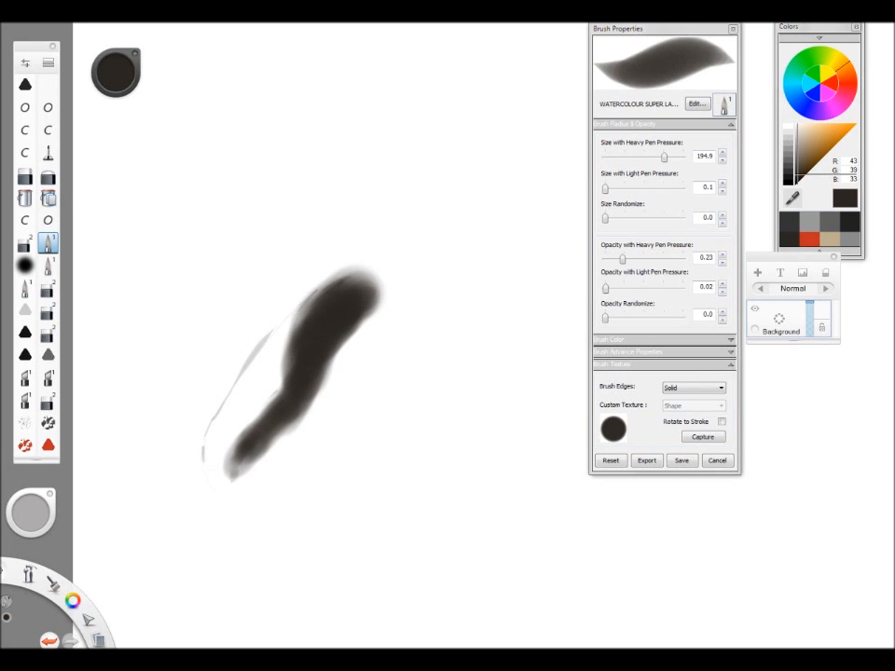
# Add a short dark side branch to the soft shape and darken and round off its lower end.
pyautogui.moveTo(282, 447)
pyautogui.mouseDown()
pyautogui.moveTo(277, 455)
pyautogui.moveTo(343, 374)
pyautogui.moveTo(348, 339)
pyautogui.moveTo(362, 381)
pyautogui.moveTo(384, 383)
pyautogui.moveTo(383, 361)
pyautogui.moveTo(397, 378)
pyautogui.mouseUp()
pyautogui.moveTo(349, 367)
pyautogui.mouseDown()
pyautogui.moveTo(362, 358)
pyautogui.moveTo(390, 378)
pyautogui.moveTo(335, 360)
pyautogui.mouseUp()
pyautogui.moveTo(318, 287); pyautogui.dragTo(274, 319)
pyautogui.moveTo(207, 423); pyautogui.dragTo(204, 434)
pyautogui.press('space')
pyautogui.moveTo(249, 488); pyautogui.dragTo(287, 430)
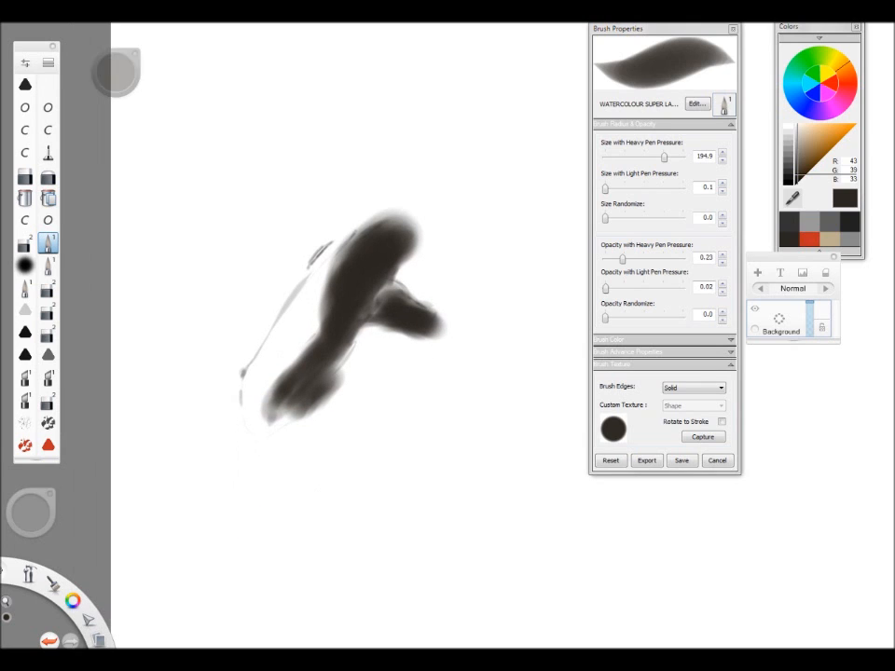
pyautogui.moveTo(237, 415)
pyautogui.mouseDown()
pyautogui.moveTo(245, 435)
pyautogui.moveTo(301, 407)
pyautogui.mouseUp()
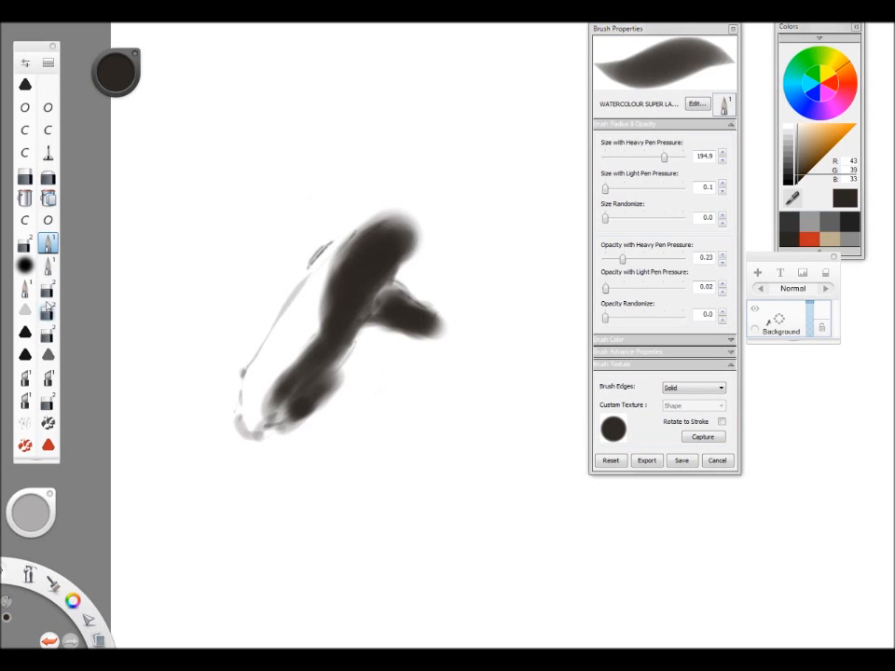
# Move the brush properties closer to the canvas centre and sharpen the soft silhouette's edges with the WATERCOLOUR ERASER.
pyautogui.press('e')
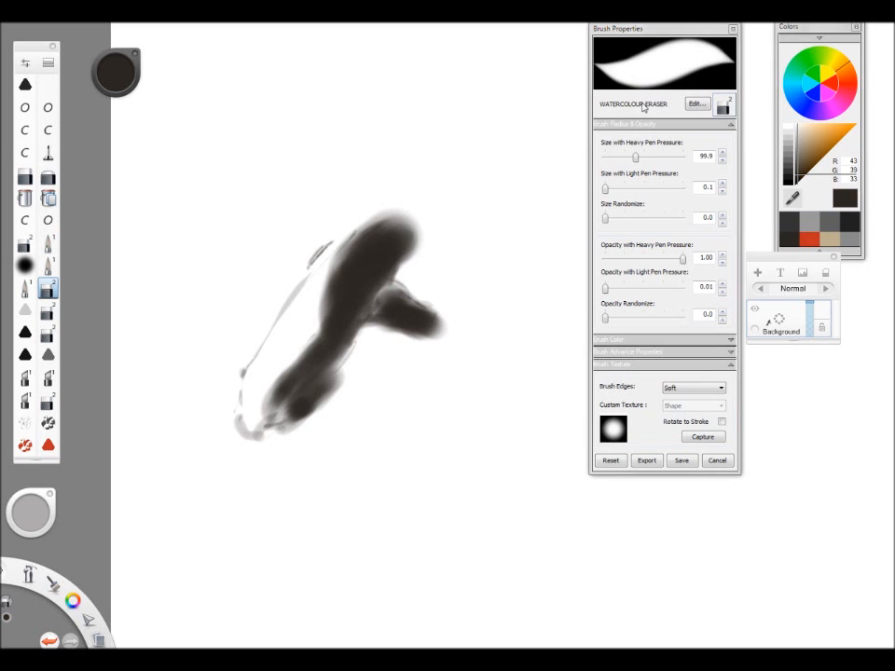
pyautogui.moveTo(657, 64); pyautogui.dragTo(633, 108)
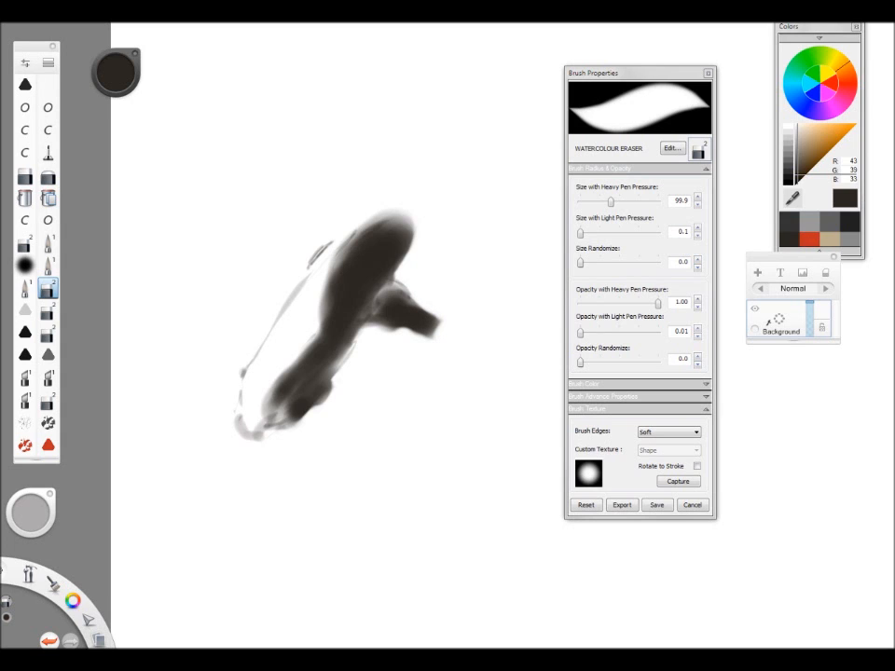
pyautogui.press('space')
pyautogui.moveTo(410, 281); pyautogui.dragTo(457, 261)
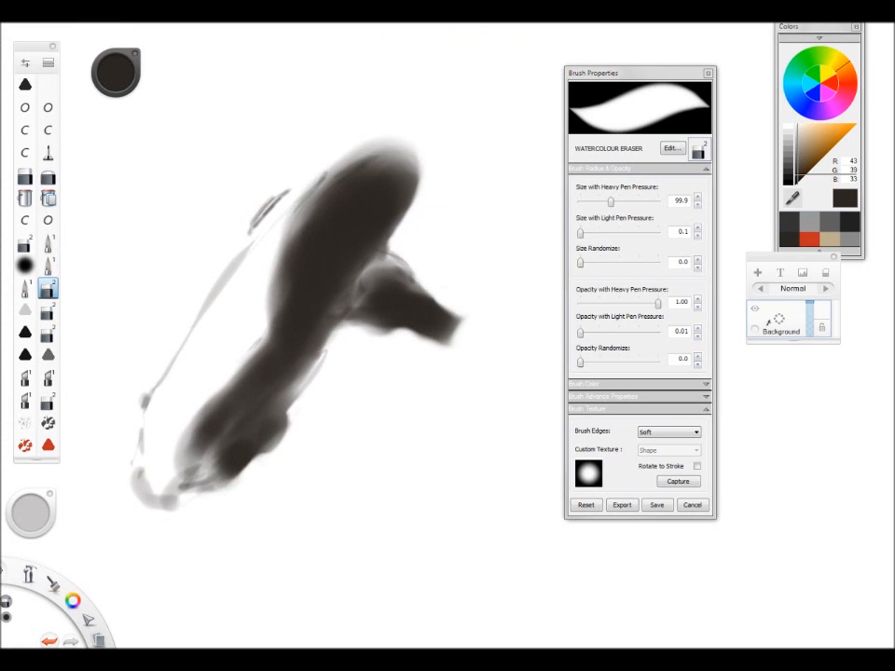
pyautogui.moveTo(252, 247); pyautogui.dragTo(218, 307)
pyautogui.moveTo(325, 359); pyautogui.dragTo(291, 409)
pyautogui.press('space')
pyautogui.moveTo(419, 435); pyautogui.dragTo(411, 443)
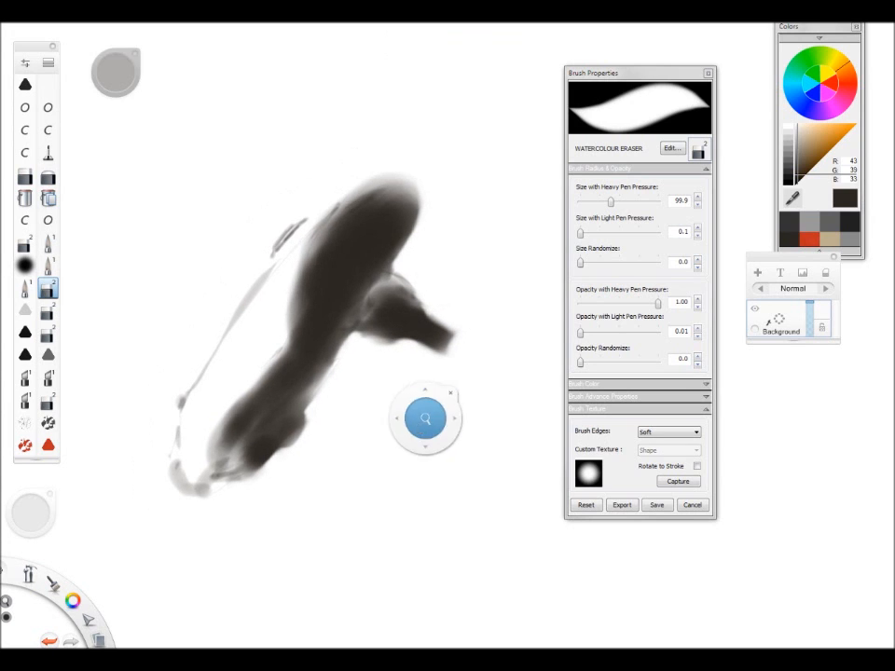
# Draw a curved outline for a second shape above and left of the soft one with HARD-PAINT-FINE.
pyautogui.click(25, 221)
pyautogui.press('space')
pyautogui.moveTo(217, 351); pyautogui.dragTo(289, 400)
pyautogui.moveTo(127, 297)
pyautogui.mouseDown()
pyautogui.moveTo(182, 224)
pyautogui.moveTo(291, 119)
pyautogui.moveTo(266, 146)
pyautogui.mouseUp()
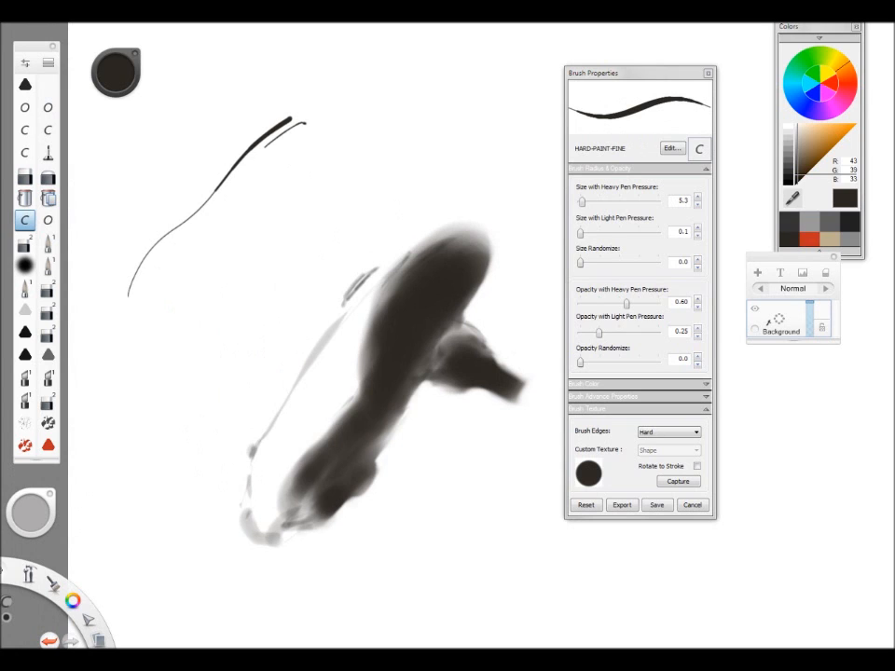
# Fill in the second shape's diagonal body with HARD-PAINT-LARGE, adding a round knob on its side and small edge bumps.
pyautogui.click(47, 220)
pyautogui.moveTo(136, 299)
pyautogui.mouseDown()
pyautogui.moveTo(300, 142)
pyautogui.moveTo(172, 263)
pyautogui.mouseUp()
pyautogui.moveTo(220, 235); pyautogui.dragTo(142, 297)
pyautogui.moveTo(166, 259); pyautogui.dragTo(218, 215)
pyautogui.moveTo(319, 169)
pyautogui.mouseDown()
pyautogui.moveTo(282, 209)
pyautogui.moveTo(319, 130)
pyautogui.moveTo(328, 199)
pyautogui.mouseUp()
pyautogui.moveTo(191, 274)
pyautogui.mouseDown()
pyautogui.moveTo(163, 288)
pyautogui.moveTo(182, 271)
pyautogui.moveTo(152, 246)
pyautogui.mouseUp()
pyautogui.moveTo(257, 140)
pyautogui.mouseDown()
pyautogui.moveTo(277, 120)
pyautogui.moveTo(325, 111)
pyautogui.mouseUp()
# Carve a small circle outline into the hard-edged body and hollow its round knob into a ring with the HARD-PAINT-ERASER.
pyautogui.click(30, 246)
pyautogui.press('space')
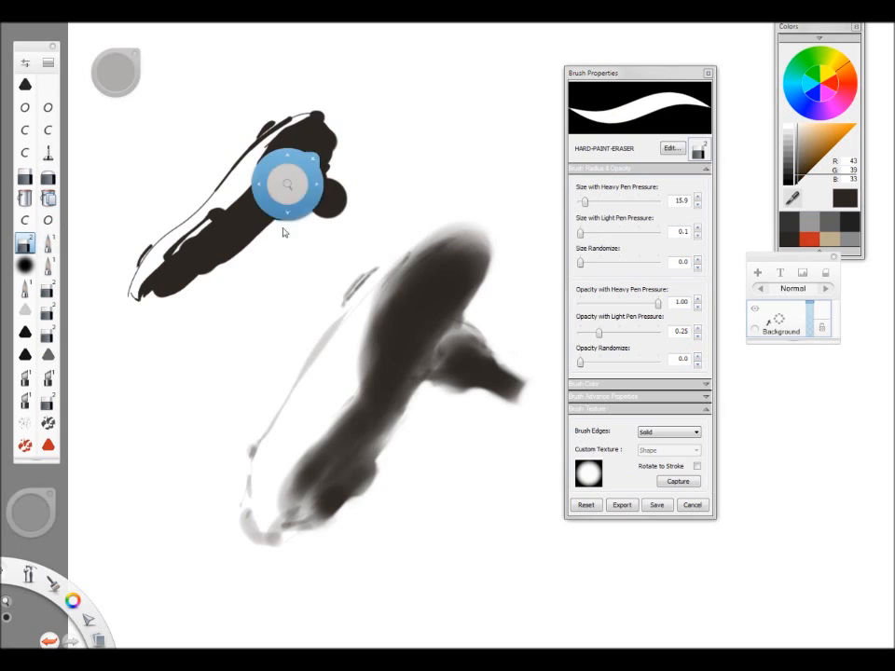
pyautogui.moveTo(256, 249); pyautogui.dragTo(345, 169)
pyautogui.moveTo(299, 99); pyautogui.dragTo(305, 103)
pyautogui.click(298, 121)
pyautogui.moveTo(368, 101); pyautogui.dragTo(358, 127)
pyautogui.moveTo(359, 81)
pyautogui.mouseDown()
pyautogui.moveTo(367, 97)
pyautogui.moveTo(352, 145)
pyautogui.moveTo(358, 151)
pyautogui.mouseUp()
pyautogui.click(357, 171)
pyautogui.click(356, 174)
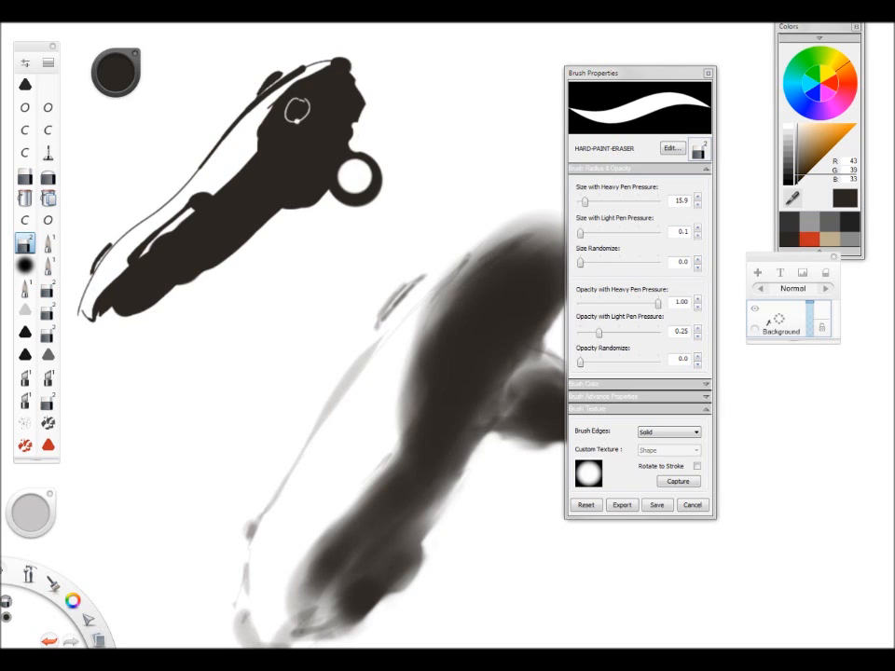
# Draw a thin line across the hollow ring and add a bulge to the body's underside with HARD-PAINT-LARGE.
pyautogui.moveTo(368, 215); pyautogui.dragTo(336, 298)
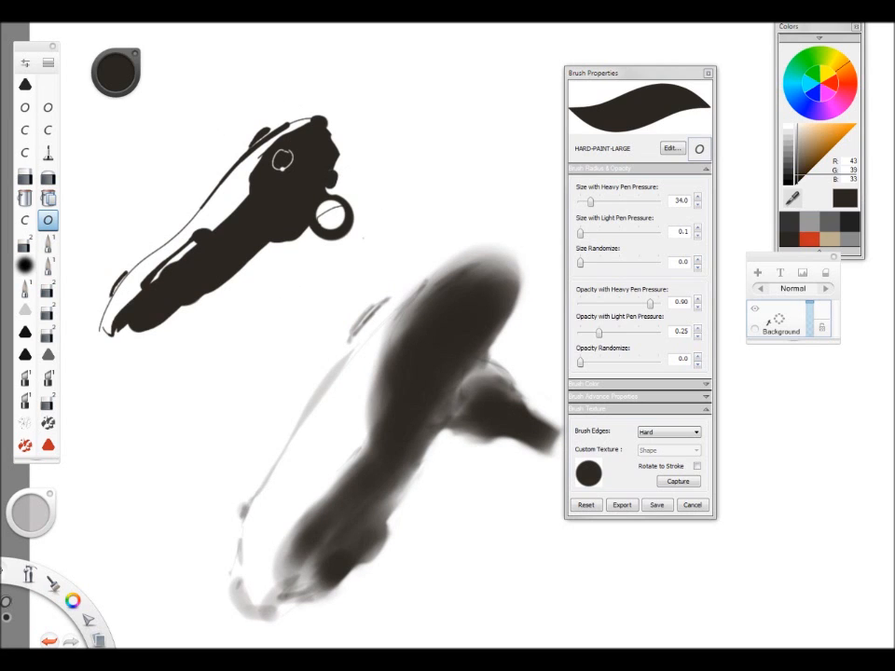
pyautogui.moveTo(386, 230); pyautogui.dragTo(412, 200)
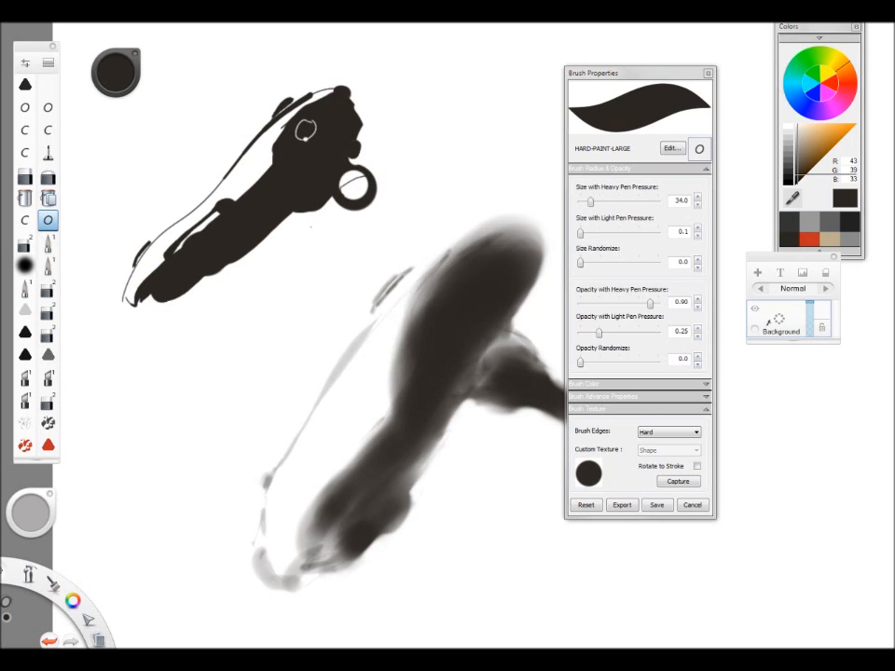
pyautogui.moveTo(296, 215); pyautogui.dragTo(314, 215)
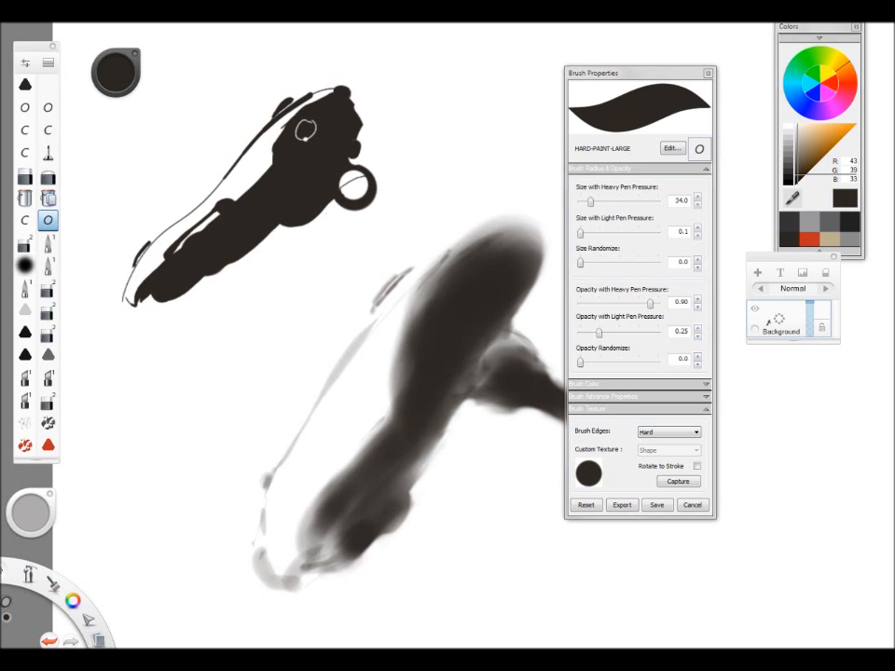
pyautogui.scroll(3, 336, 252)
pyautogui.moveTo(258, 241); pyautogui.dragTo(306, 240)
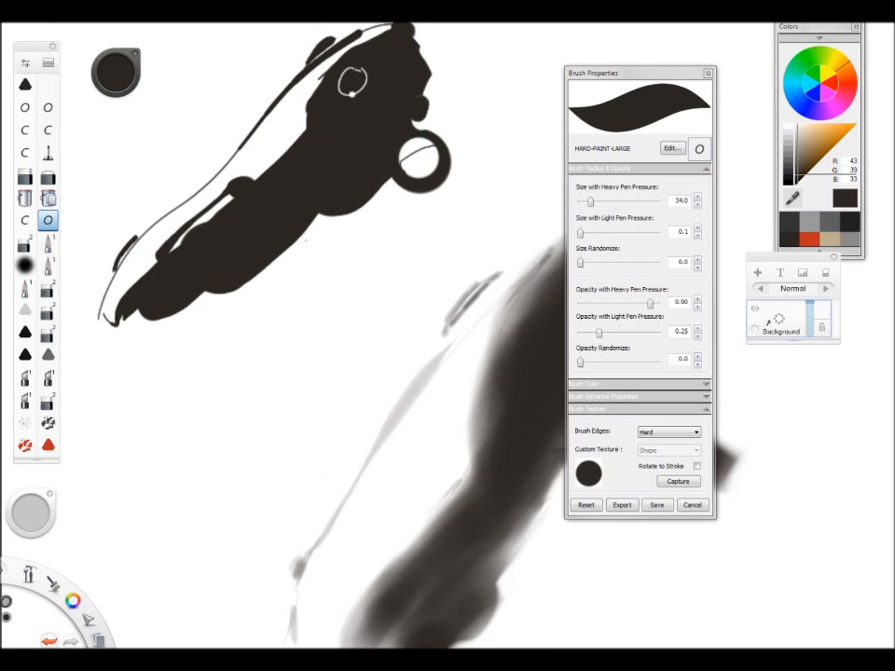
# Cut narrow highlight slits along the body and a short slot beside the ring with the HARD-PAINT-ERASER, repainting edges between cuts.
pyautogui.press('e')
pyautogui.moveTo(167, 207); pyautogui.dragTo(213, 173)
pyautogui.press('e')
pyautogui.moveTo(333, 259); pyautogui.dragTo(349, 330)
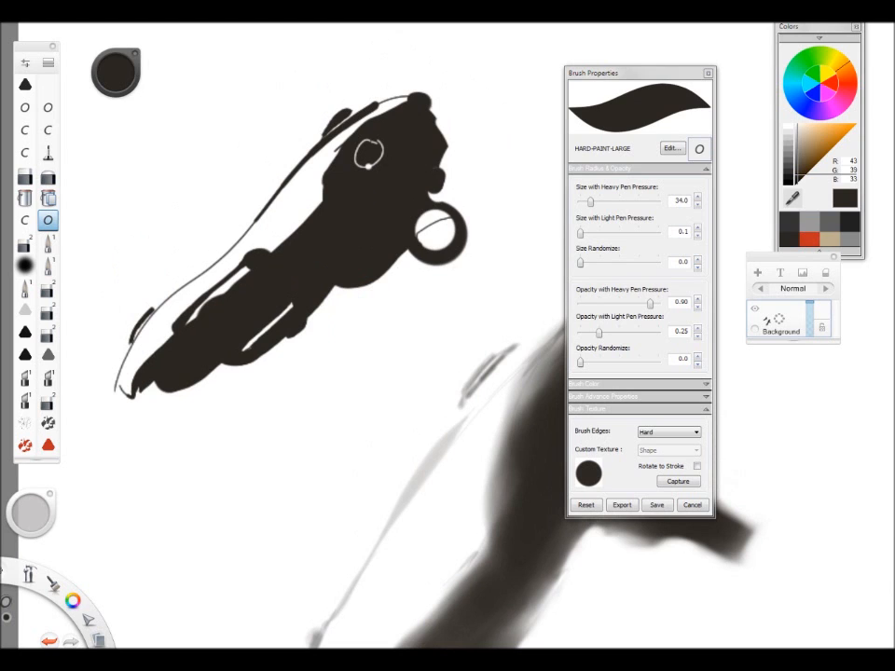
pyautogui.press('e')
pyautogui.moveTo(355, 389); pyautogui.dragTo(299, 395)
pyautogui.moveTo(315, 256); pyautogui.dragTo(334, 238)
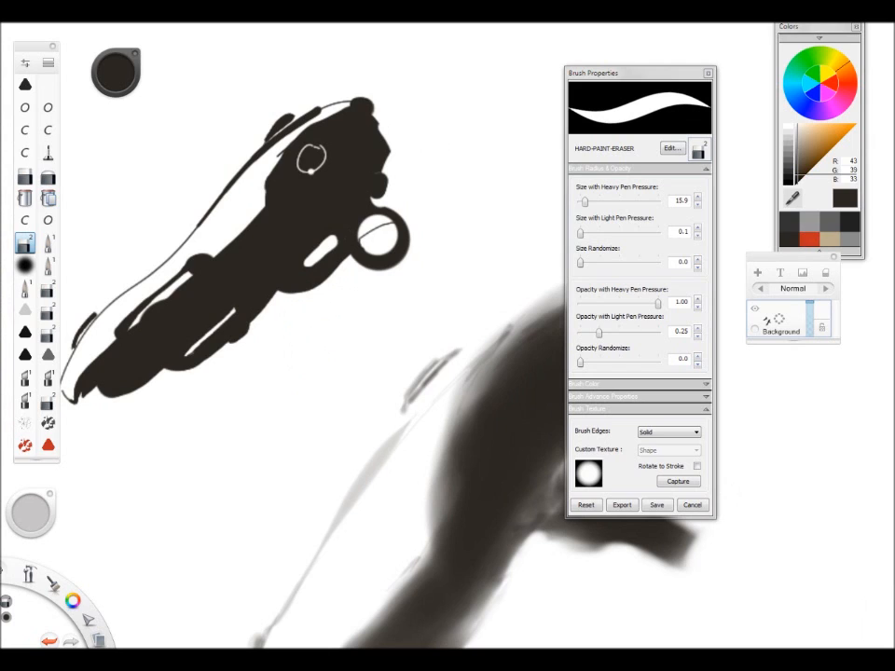
# Add small bumps and line details along the hard-edged silhouette's sides with HARD-PAINT-LARGE.
pyautogui.press('e')
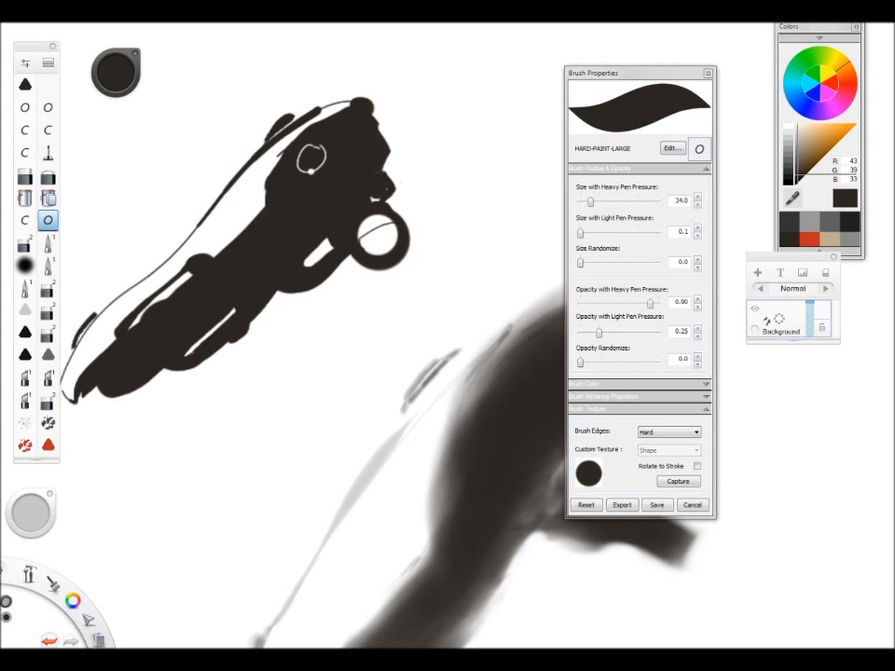
pyautogui.moveTo(413, 313); pyautogui.dragTo(441, 278)
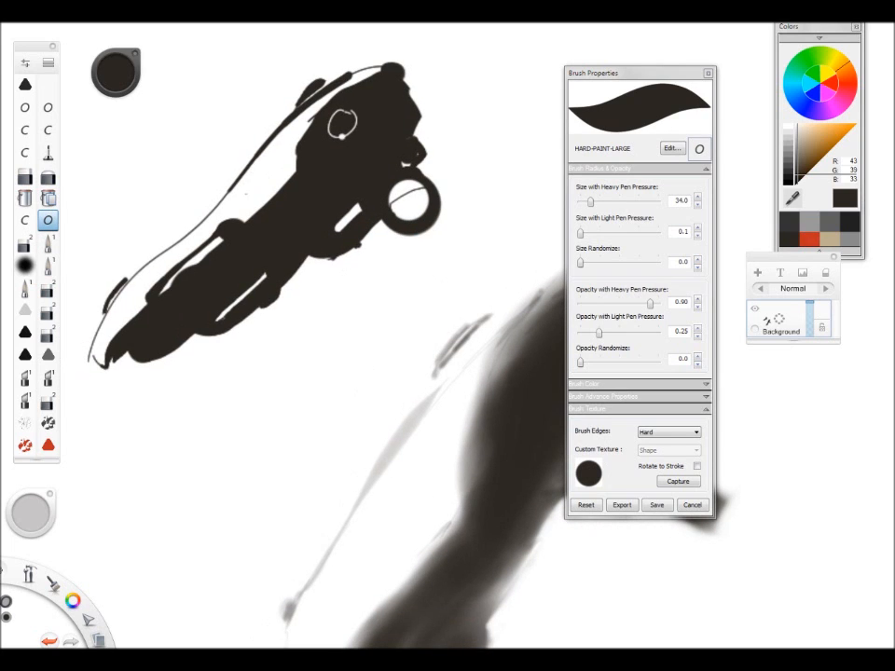
pyautogui.moveTo(313, 313)
pyautogui.mouseDown()
pyautogui.moveTo(285, 313)
pyautogui.moveTo(280, 410)
pyautogui.mouseUp()
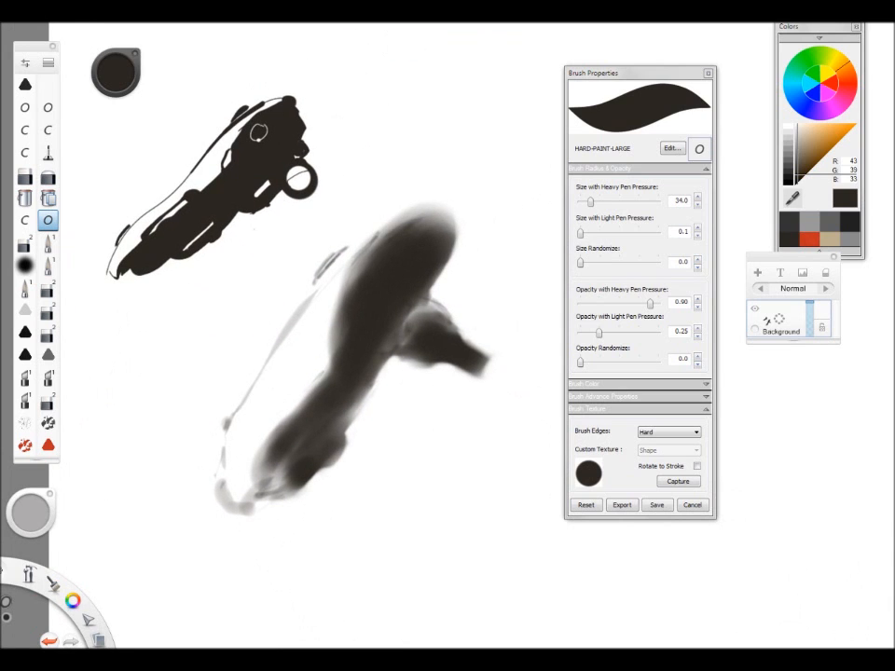
# Paint a round joint and a solid vertical limb below the hard-edged body, with a thin curved outline beside it.
pyautogui.click(136, 278)
pyautogui.moveTo(124, 278)
pyautogui.mouseDown()
pyautogui.moveTo(112, 304)
pyautogui.moveTo(101, 408)
pyautogui.moveTo(140, 296)
pyautogui.moveTo(123, 401)
pyautogui.mouseUp()
pyautogui.moveTo(147, 296); pyautogui.dragTo(128, 411)
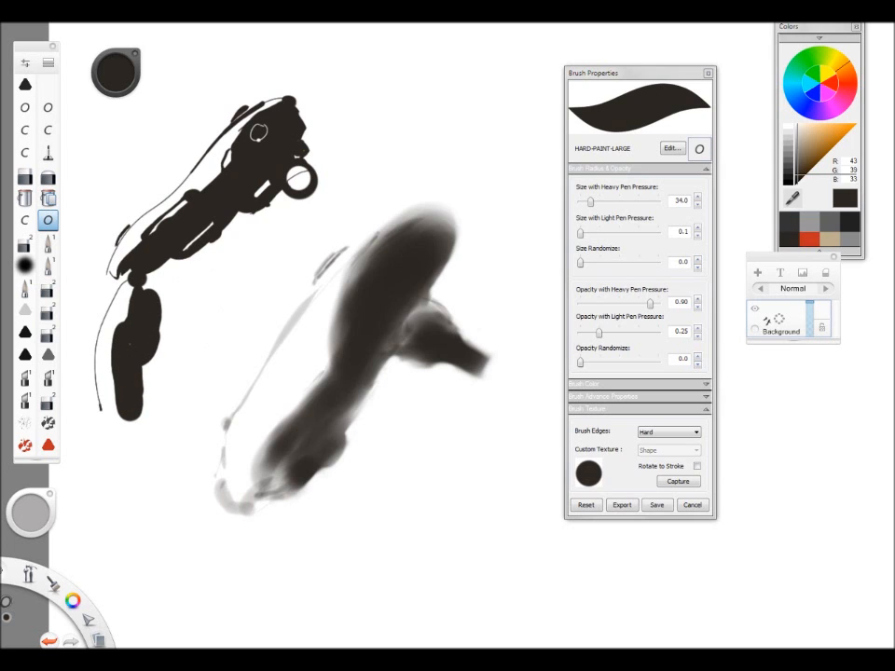
pyautogui.moveTo(280, 327); pyautogui.dragTo(340, 282)
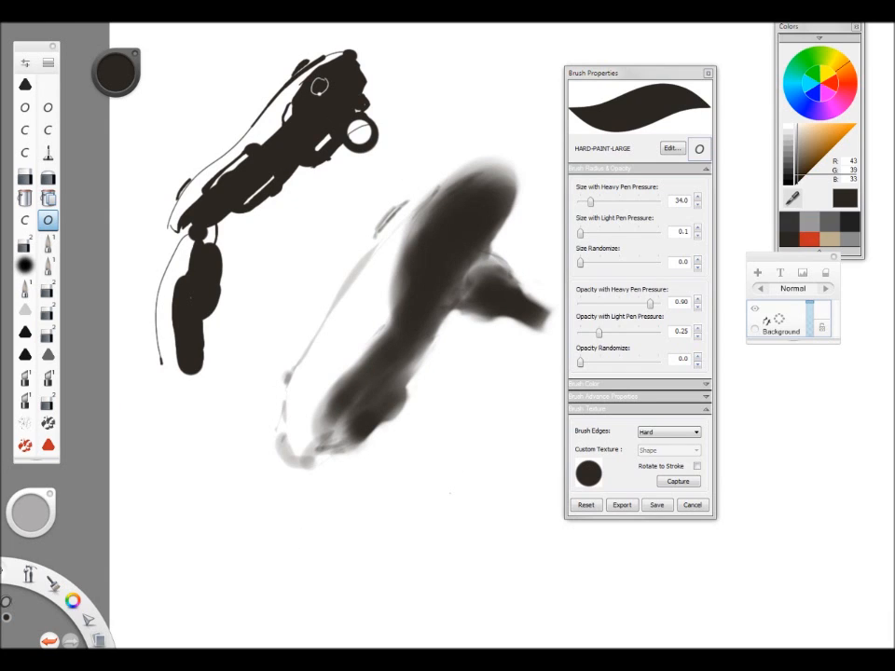
# Save and close the brush properties, and place a straight ruler at about 48° beside the soft shape.
pyautogui.click(658, 506)
pyautogui.moveTo(523, 400); pyautogui.dragTo(430, 456)
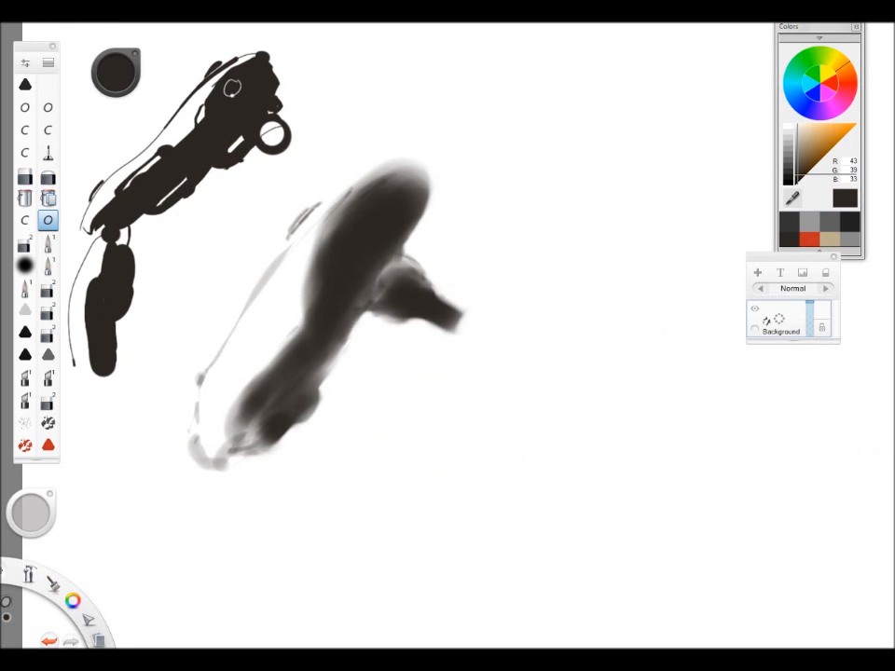
pyautogui.press('r')
pyautogui.moveTo(547, 268); pyautogui.dragTo(630, 155)
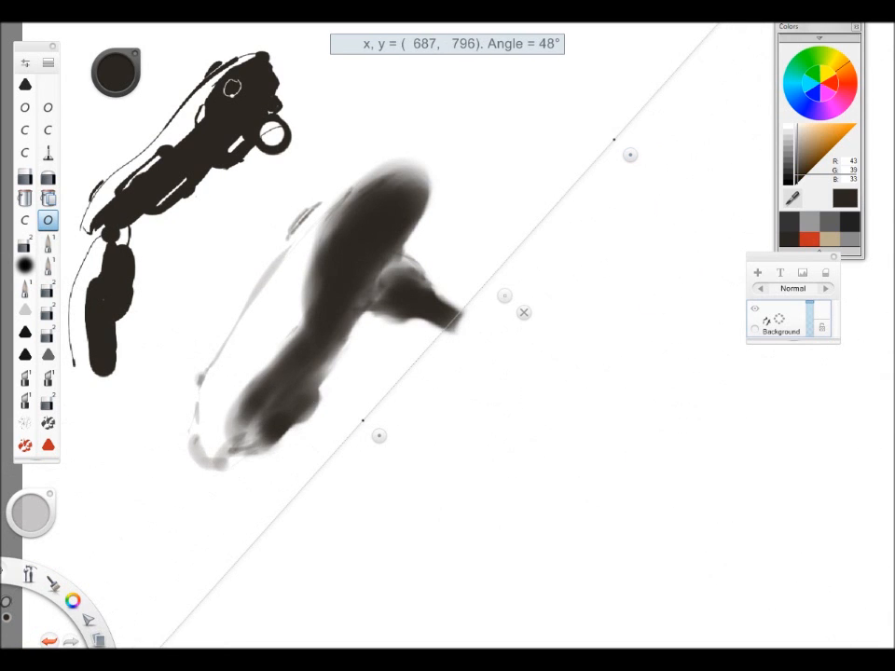
# Choose the WATERCOLOUR SUPER LARGE brush, adjust both ends of the straight ruler beside the soft shape, and dismiss the ruler.
pyautogui.click(54, 246)
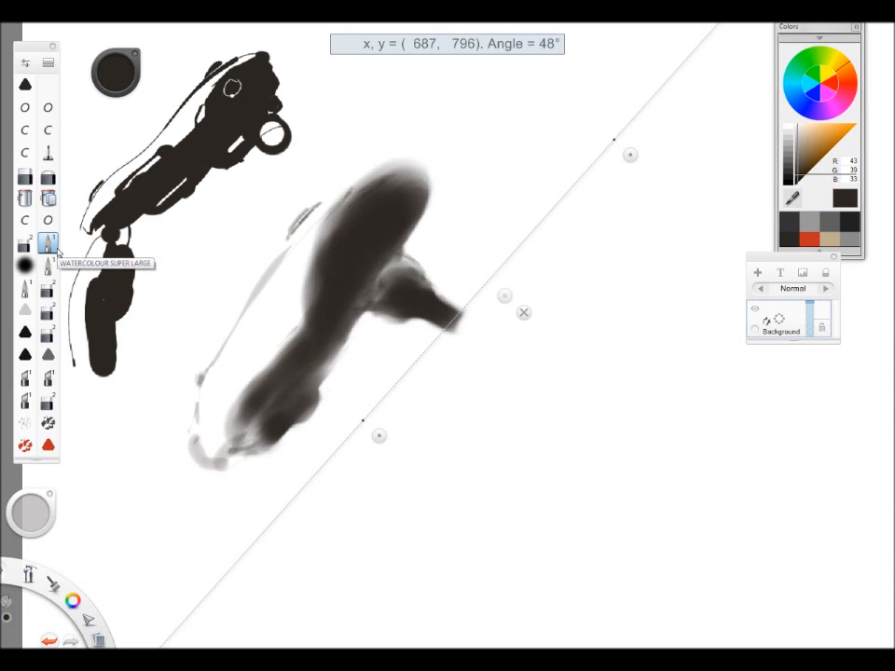
pyautogui.moveTo(379, 436); pyautogui.dragTo(383, 475)
pyautogui.moveTo(632, 153); pyautogui.dragTo(612, 146)
pyautogui.click(520, 325)
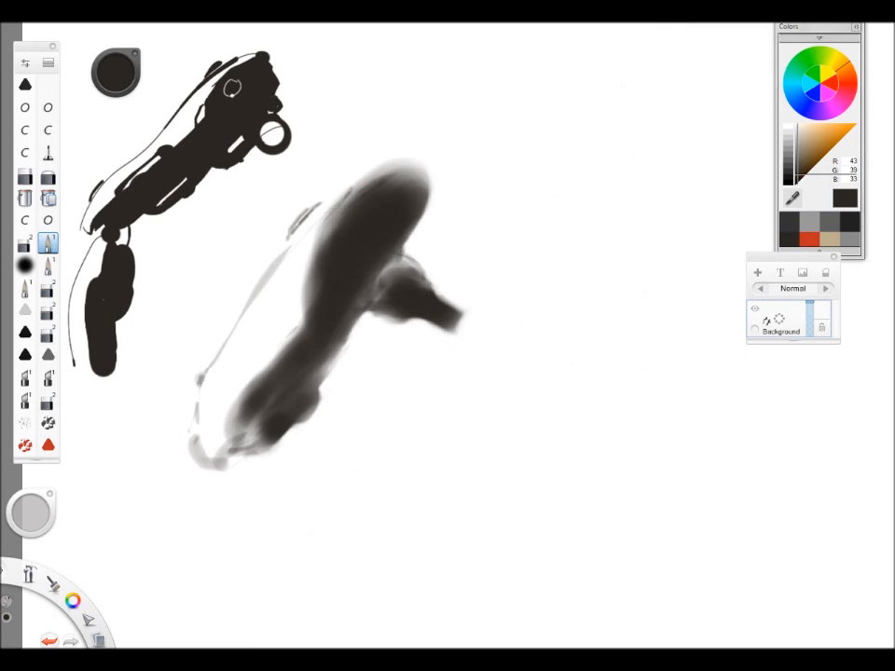
pyautogui.moveTo(482, 422); pyautogui.dragTo(713, 422)
pyautogui.moveTo(630, 271); pyautogui.dragTo(631, 538)
pyautogui.moveTo(630, 373); pyautogui.dragTo(630, 177)
pyautogui.moveTo(485, 423); pyautogui.dragTo(746, 426)
pyautogui.moveTo(620, 420)
pyautogui.mouseDown()
pyautogui.moveTo(685, 368)
pyautogui.moveTo(486, 559)
pyautogui.moveTo(723, 322)
pyautogui.mouseUp()
pyautogui.moveTo(551, 357)
pyautogui.mouseDown()
pyautogui.moveTo(714, 531)
pyautogui.moveTo(746, 539)
pyautogui.mouseUp()
pyautogui.hotkey('ctrl', 'z')
pyautogui.hotkey('ctrl', 'z')
pyautogui.hotkey('ctrl', 'z')
pyautogui.hotkey('ctrl', 'z')
pyautogui.hotkey('ctrl', 'z')
# Bring back the ruler and paint tapered watercolour lines along it, first at 59° and then at 47°, beside the soft shape.
pyautogui.press('r')
pyautogui.moveTo(613, 147)
pyautogui.mouseDown()
pyautogui.moveTo(623, 194)
pyautogui.moveTo(613, 294)
pyautogui.moveTo(591, 130)
pyautogui.moveTo(540, 180)
pyautogui.moveTo(297, 577)
pyautogui.moveTo(560, 140)
pyautogui.mouseUp()
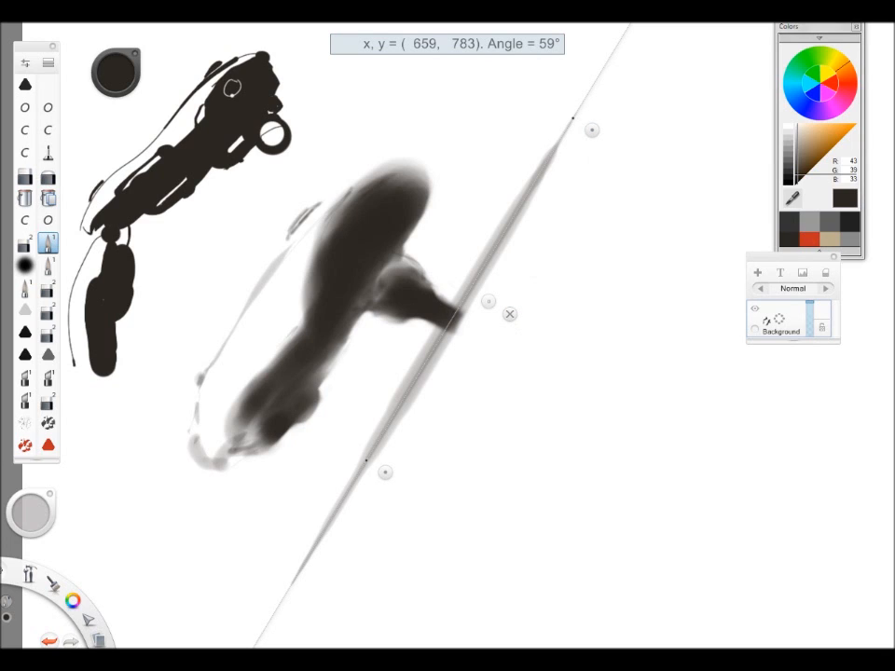
pyautogui.moveTo(560, 140)
pyautogui.mouseDown()
pyautogui.moveTo(539, 173)
pyautogui.moveTo(572, 113)
pyautogui.moveTo(322, 532)
pyautogui.moveTo(467, 299)
pyautogui.mouseUp()
pyautogui.moveTo(592, 129); pyautogui.dragTo(617, 190)
pyautogui.moveTo(401, 427)
pyautogui.mouseDown()
pyautogui.moveTo(550, 265)
pyautogui.moveTo(524, 294)
pyautogui.mouseUp()
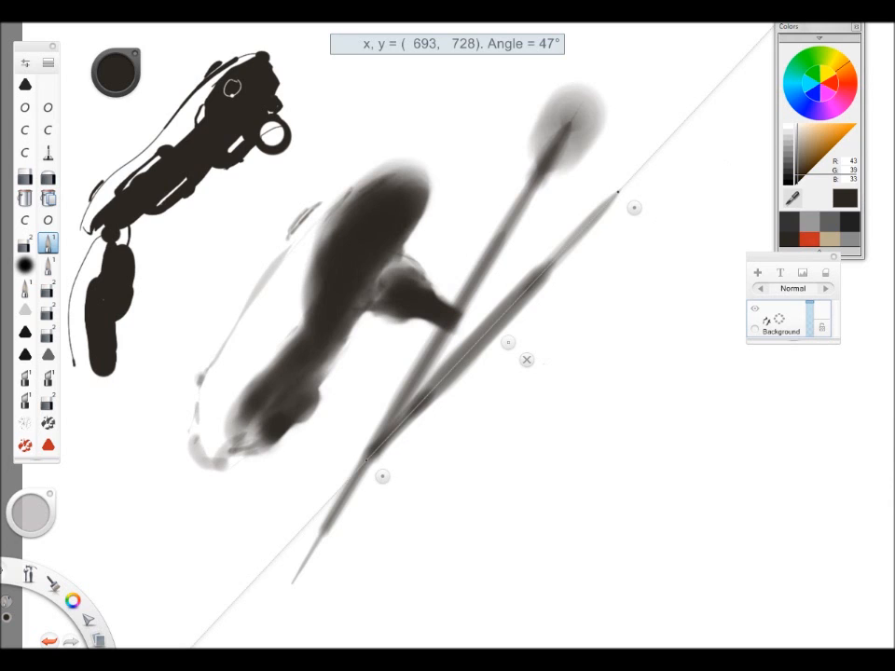
# Erase a crisp lower edge along the 47° watercolour line using the ruler, and tilt the ruler to 15°.
pyautogui.click(50, 290)
pyautogui.moveTo(508, 343); pyautogui.dragTo(507, 351)
pyautogui.moveTo(549, 275)
pyautogui.mouseDown()
pyautogui.moveTo(492, 333)
pyautogui.moveTo(611, 205)
pyautogui.moveTo(392, 438)
pyautogui.moveTo(611, 206)
pyautogui.moveTo(477, 345)
pyautogui.mouseUp()
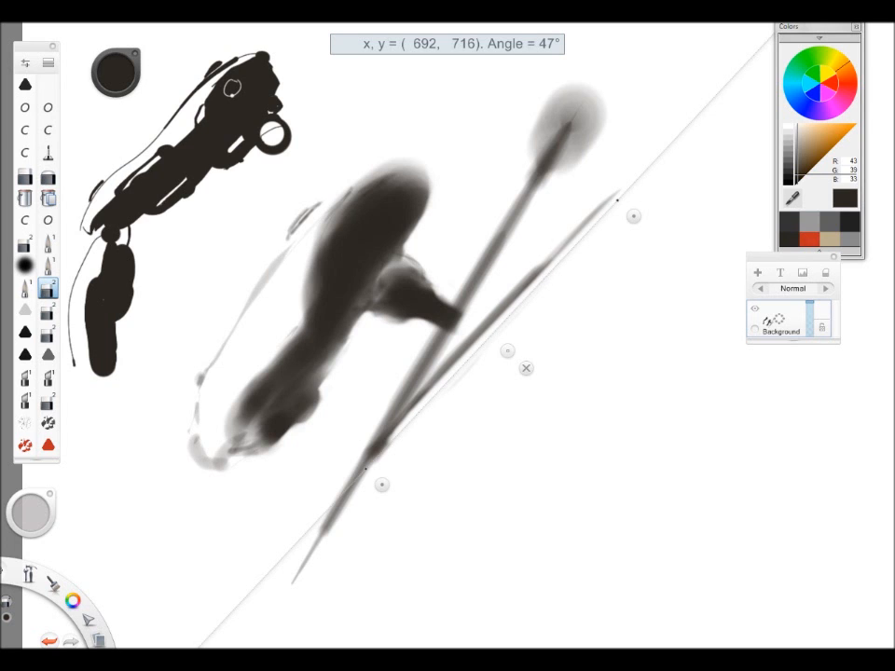
pyautogui.moveTo(633, 215); pyautogui.dragTo(610, 428)
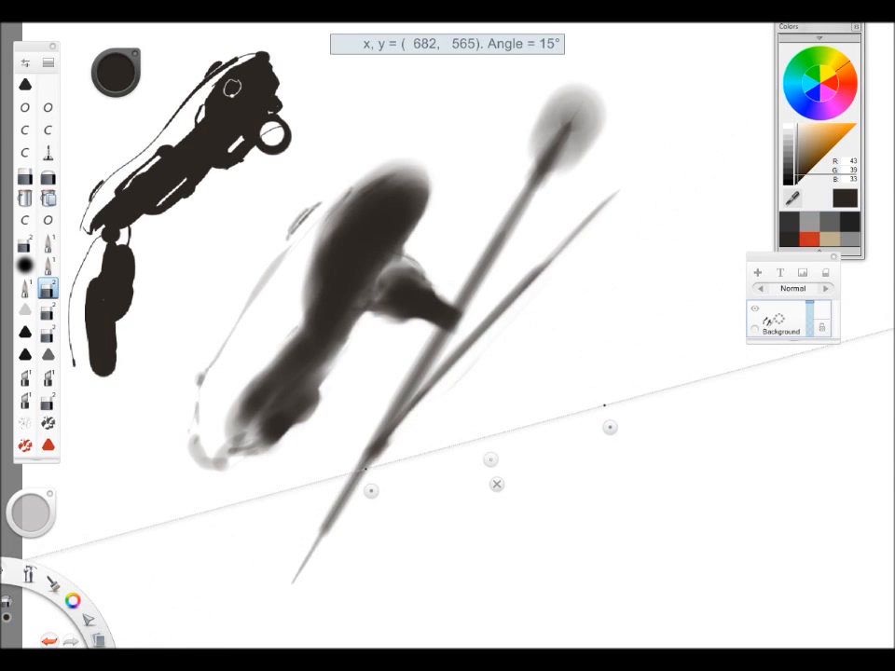
# Dismiss the ruler and darken the area where the soft shape's side arm meets the ruled lines with the watercolour brush.
pyautogui.click(497, 484)
pyautogui.click(48, 243)
pyautogui.moveTo(451, 329); pyautogui.dragTo(395, 424)
# Place an ellipse guide in the empty area beside the ruled lines and shape it into a circle of 181 by 181 at 0°.
pyautogui.press('e')
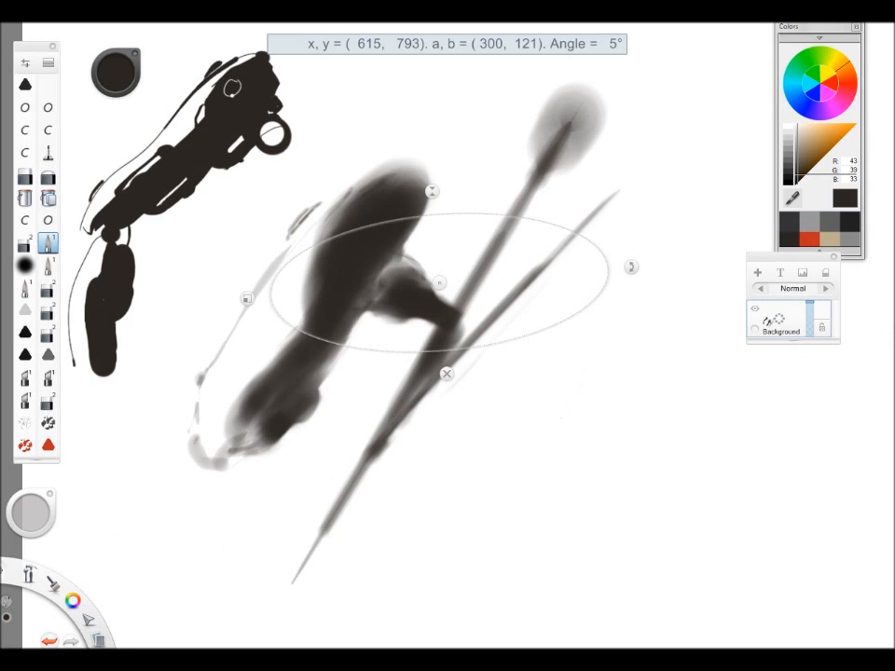
pyautogui.moveTo(439, 283); pyautogui.dragTo(534, 411)
pyautogui.moveTo(602, 505); pyautogui.dragTo(546, 472)
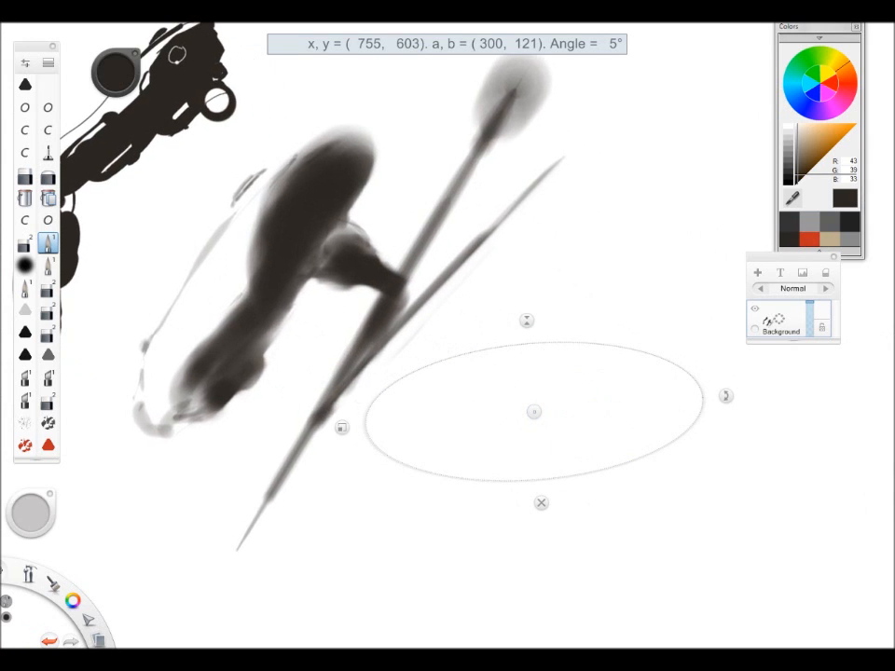
pyautogui.moveTo(727, 396); pyautogui.dragTo(728, 411)
pyautogui.moveTo(341, 411); pyautogui.dragTo(408, 411)
pyautogui.moveTo(533, 346); pyautogui.dragTo(534, 285)
# Paint soft watercolour shading inside and outside the circular guide, building it darkest along the lower edge.
pyautogui.moveTo(457, 485)
pyautogui.mouseDown()
pyautogui.moveTo(559, 514)
pyautogui.moveTo(634, 433)
pyautogui.moveTo(595, 330)
pyautogui.moveTo(569, 313)
pyautogui.mouseUp()
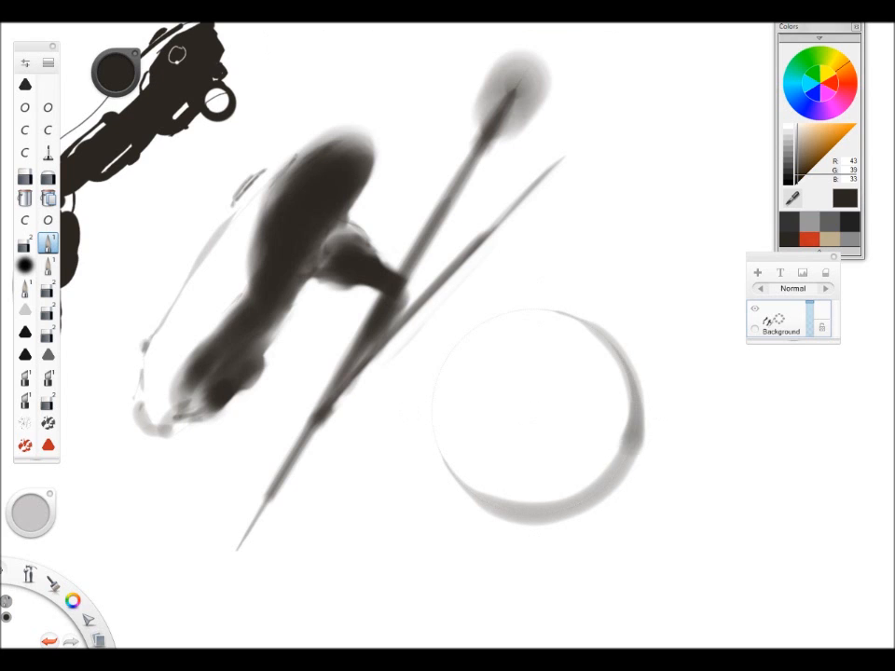
pyautogui.moveTo(634, 436)
pyautogui.mouseDown()
pyautogui.moveTo(603, 488)
pyautogui.moveTo(615, 474)
pyautogui.moveTo(469, 489)
pyautogui.mouseUp()
pyautogui.moveTo(635, 383)
pyautogui.mouseDown()
pyautogui.moveTo(603, 487)
pyautogui.moveTo(467, 488)
pyautogui.moveTo(432, 415)
pyautogui.moveTo(469, 488)
pyautogui.mouseUp()
pyautogui.moveTo(592, 326); pyautogui.dragTo(627, 455)
pyautogui.moveTo(611, 345)
pyautogui.mouseDown()
pyautogui.moveTo(511, 311)
pyautogui.moveTo(559, 314)
pyautogui.mouseUp()
pyautogui.moveTo(469, 489)
pyautogui.mouseDown()
pyautogui.moveTo(548, 512)
pyautogui.moveTo(627, 450)
pyautogui.moveTo(636, 401)
pyautogui.mouseUp()
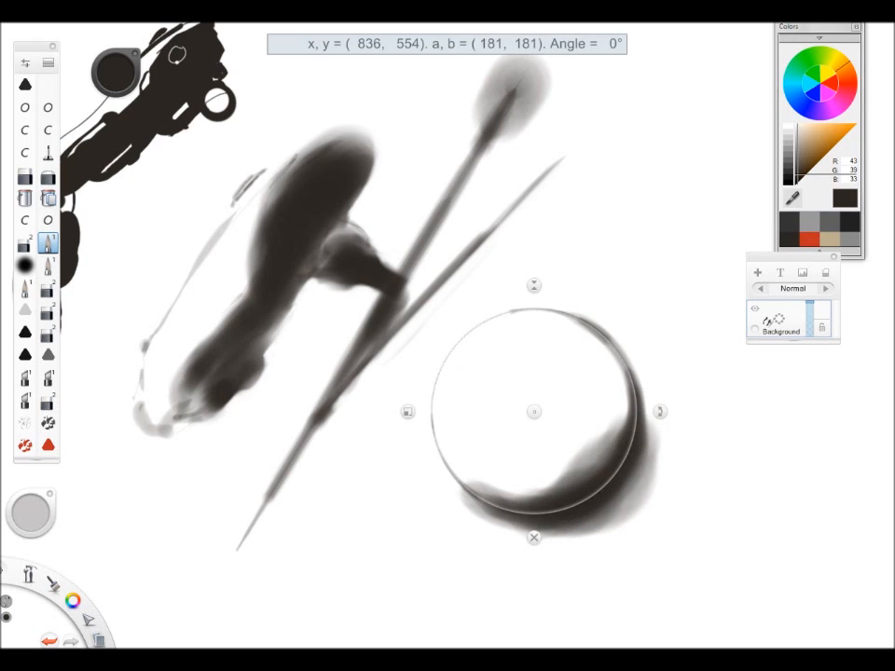
# Erase a thin highlight band along the shaded circle's lower rim and thin its upper outline with the soft eraser.
pyautogui.click(48, 289)
pyautogui.click(534, 538)
pyautogui.moveTo(511, 512)
pyautogui.mouseDown()
pyautogui.moveTo(601, 491)
pyautogui.moveTo(528, 514)
pyautogui.moveTo(626, 457)
pyautogui.moveTo(602, 490)
pyautogui.moveTo(451, 473)
pyautogui.moveTo(597, 495)
pyautogui.moveTo(474, 496)
pyautogui.mouseUp()
pyautogui.moveTo(436, 378); pyautogui.dragTo(494, 318)
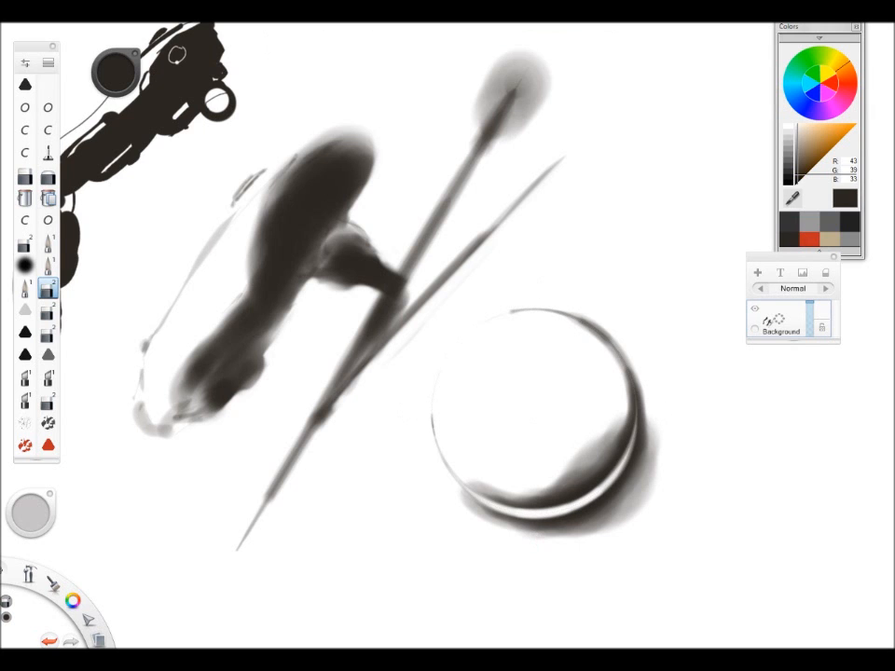
# Move the ellipse guide above the soft shape, flatten it to 181 by 116, and rotate it to 46°.
pyautogui.scroll(-4, 554, 492)
pyautogui.scroll(8, 553, 369)
pyautogui.moveTo(554, 369); pyautogui.dragTo(464, 459)
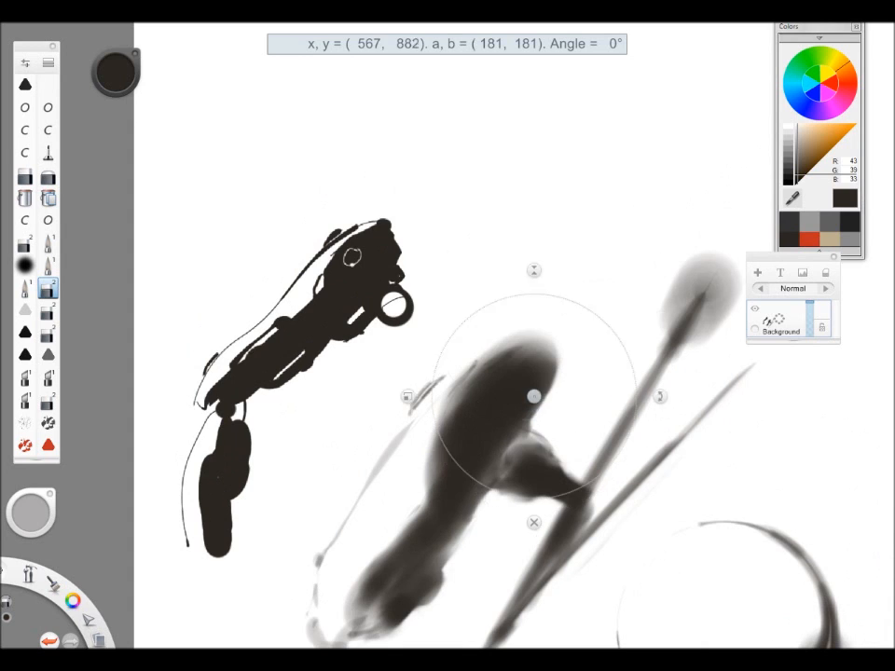
pyautogui.moveTo(534, 396); pyautogui.dragTo(512, 220)
pyautogui.moveTo(512, 93); pyautogui.dragTo(511, 130)
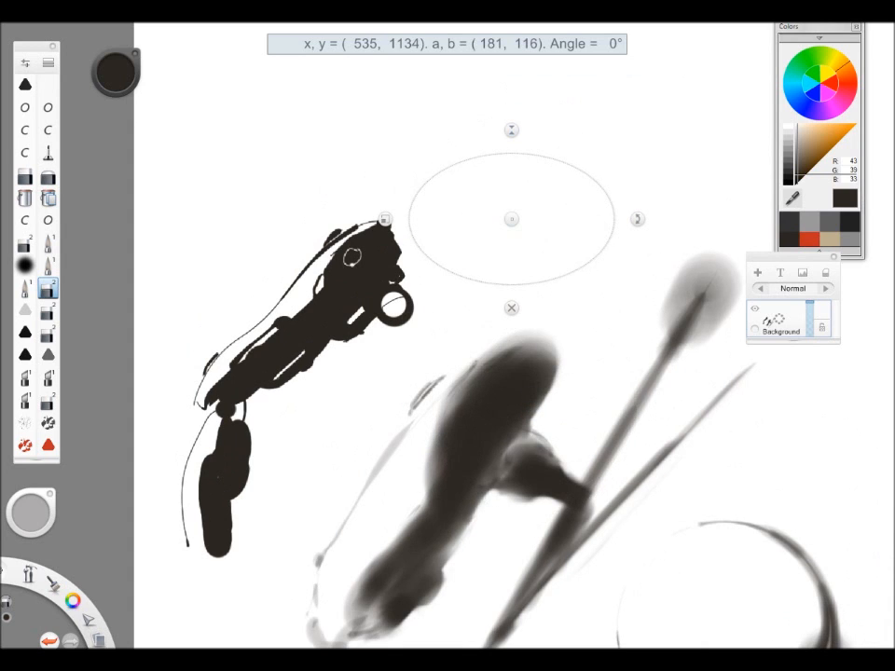
pyautogui.moveTo(637, 219); pyautogui.dragTo(599, 129)
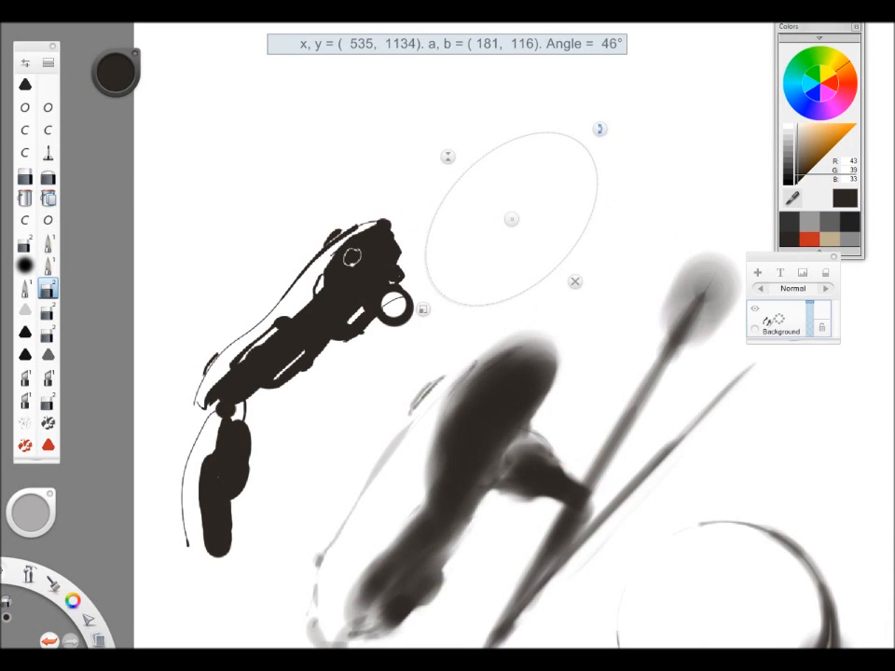
# Trace a thick hard-edged ring along the tilted ellipse guide, then shrink the guide to 154 by 99 and trace an inner line.
pyautogui.click(48, 220)
pyautogui.moveTo(494, 140)
pyautogui.mouseDown()
pyautogui.moveTo(601, 187)
pyautogui.moveTo(431, 247)
pyautogui.moveTo(508, 136)
pyautogui.mouseUp()
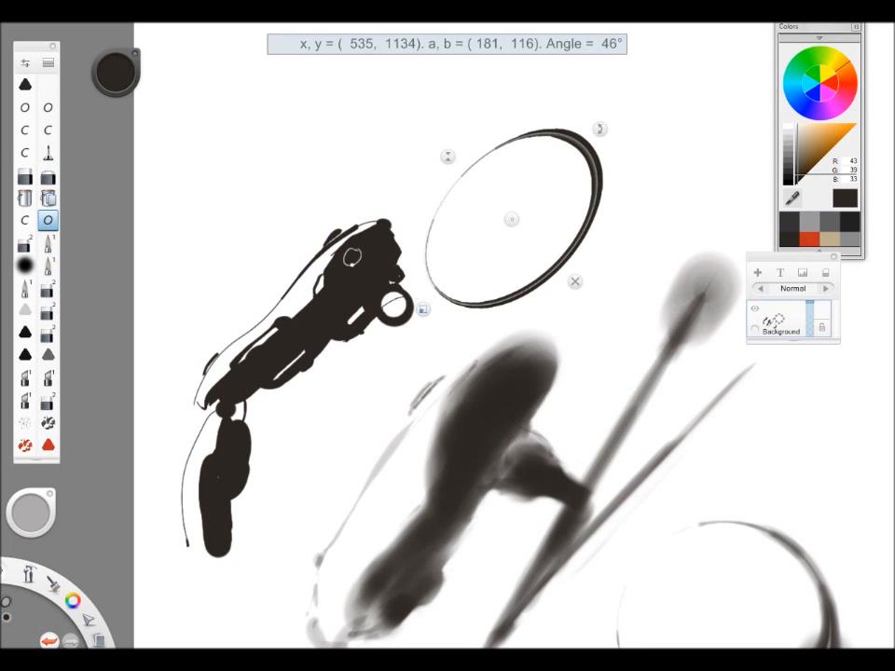
pyautogui.moveTo(423, 308); pyautogui.dragTo(434, 299)
pyautogui.moveTo(512, 219); pyautogui.dragTo(503, 214)
pyautogui.moveTo(505, 144); pyautogui.dragTo(571, 161)
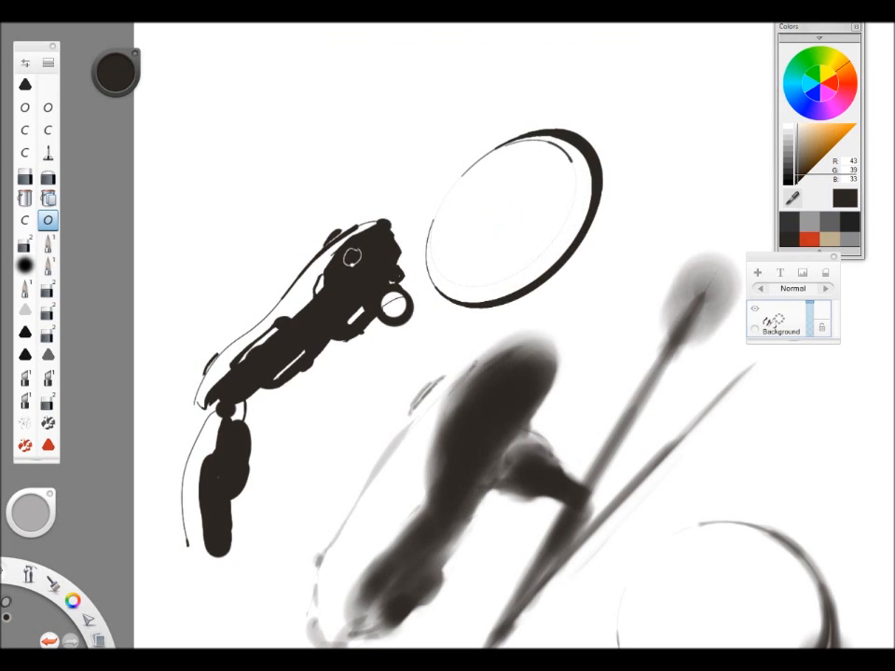
# Set the ellipse guide upright beside the tilted ring at 118 by 162 and 0°, and paint a thick hard-edged ring around it.
pyautogui.scroll(4, 472, 306)
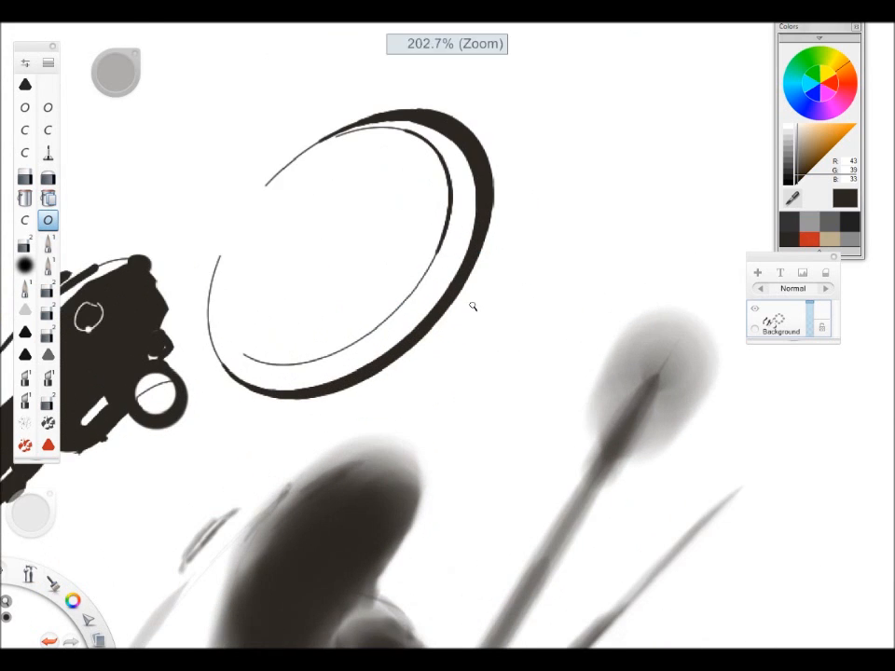
pyautogui.moveTo(503, 214); pyautogui.dragTo(560, 275)
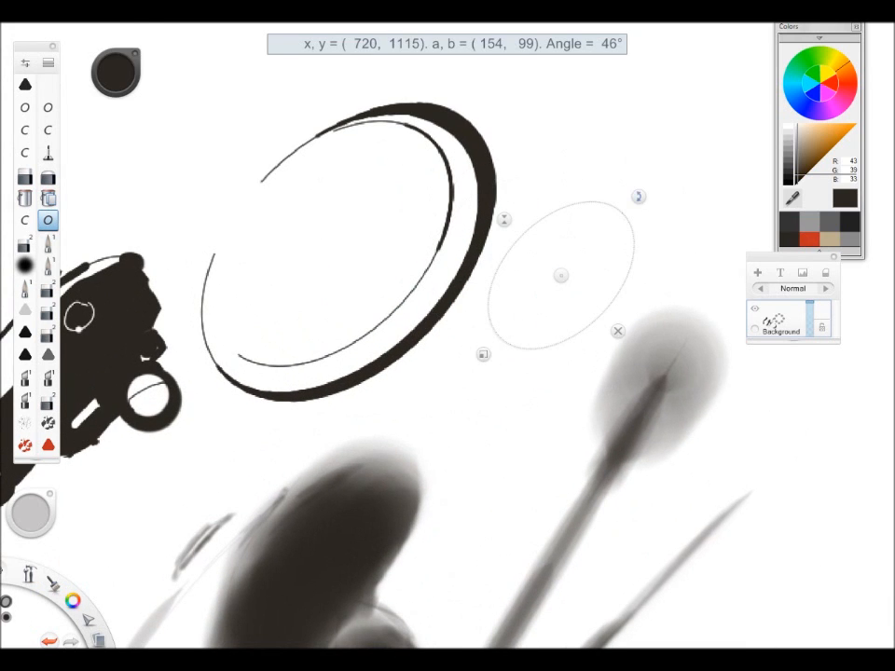
pyautogui.moveTo(638, 196); pyautogui.dragTo(664, 247)
pyautogui.moveTo(560, 196); pyautogui.dragTo(562, 134)
pyautogui.moveTo(447, 275); pyautogui.dragTo(470, 274)
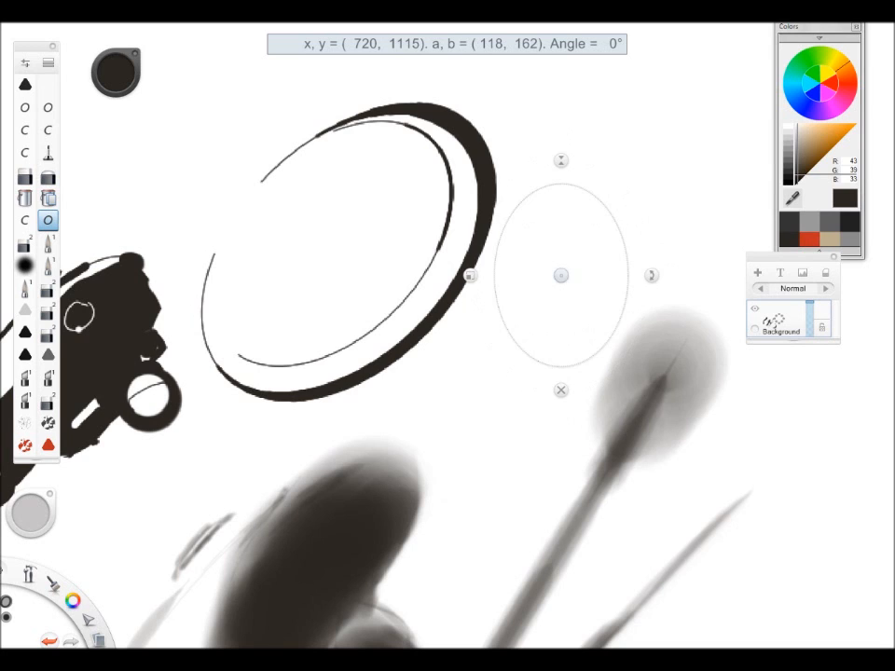
pyautogui.moveTo(560, 275); pyautogui.dragTo(589, 204)
pyautogui.moveTo(611, 118)
pyautogui.mouseDown()
pyautogui.moveTo(579, 299)
pyautogui.moveTo(634, 135)
pyautogui.mouseUp()
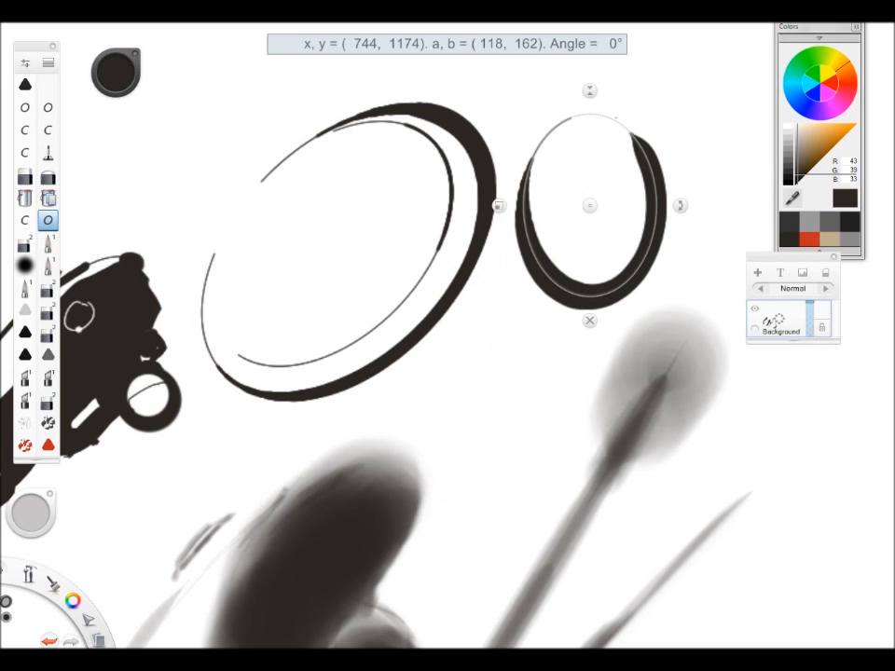
# Dismiss the ellipse guide and paint a hub, spokes and short spikes freehand inside the upright ring.
pyautogui.click(589, 321)
pyautogui.moveTo(563, 270)
pyautogui.mouseDown()
pyautogui.moveTo(581, 244)
pyautogui.moveTo(551, 224)
pyautogui.moveTo(546, 187)
pyautogui.moveTo(608, 211)
pyautogui.moveTo(606, 254)
pyautogui.mouseUp()
pyautogui.moveTo(617, 214)
pyautogui.mouseDown()
pyautogui.moveTo(636, 218)
pyautogui.moveTo(622, 156)
pyautogui.mouseUp()
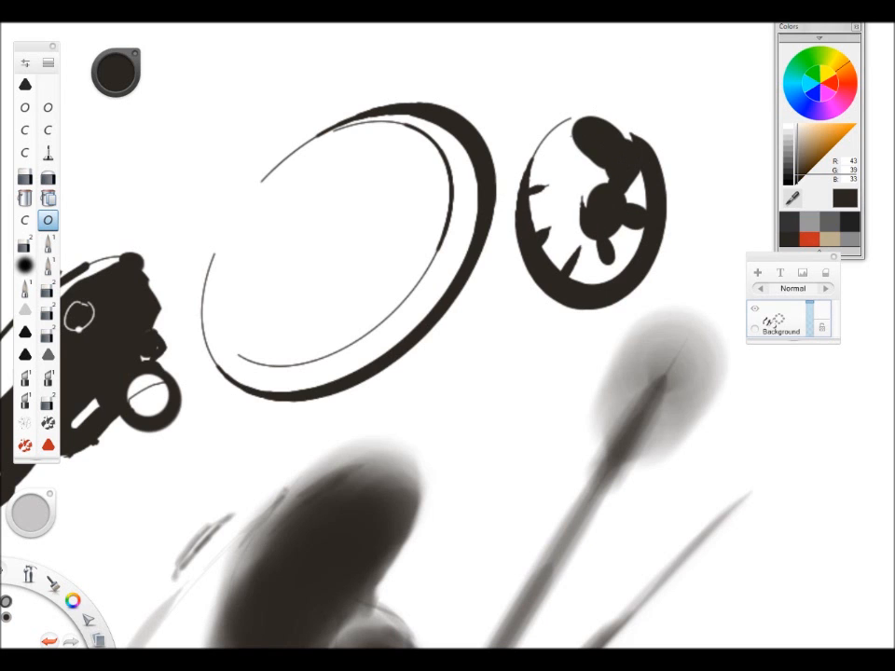
# Trace a larger thin ellipse around the wheel shape with the ellipse guide, and add small tooth marks inside its lower edge.
pyautogui.press('space')
pyautogui.moveTo(619, 236); pyautogui.dragTo(585, 394)
pyautogui.press('e')
pyautogui.moveTo(589, 206); pyautogui.dragTo(576, 270)
pyautogui.moveTo(486, 270); pyautogui.dragTo(463, 269)
pyautogui.moveTo(576, 270)
pyautogui.mouseDown()
pyautogui.moveTo(573, 279)
pyautogui.moveTo(572, 271)
pyautogui.mouseUp()
pyautogui.moveTo(567, 152)
pyautogui.mouseDown()
pyautogui.moveTo(659, 270)
pyautogui.moveTo(536, 382)
pyautogui.moveTo(552, 388)
pyautogui.mouseUp()
pyautogui.press('e')
pyautogui.moveTo(577, 380)
pyautogui.mouseDown()
pyautogui.moveTo(567, 390)
pyautogui.moveTo(580, 388)
pyautogui.mouseUp()
# Add small hard-edged blobs to the dark mass at the top of the wheel's interior.
pyautogui.press('space')
pyautogui.moveTo(600, 378)
pyautogui.mouseDown()
pyautogui.moveTo(593, 387)
pyautogui.moveTo(540, 387)
pyautogui.mouseUp()
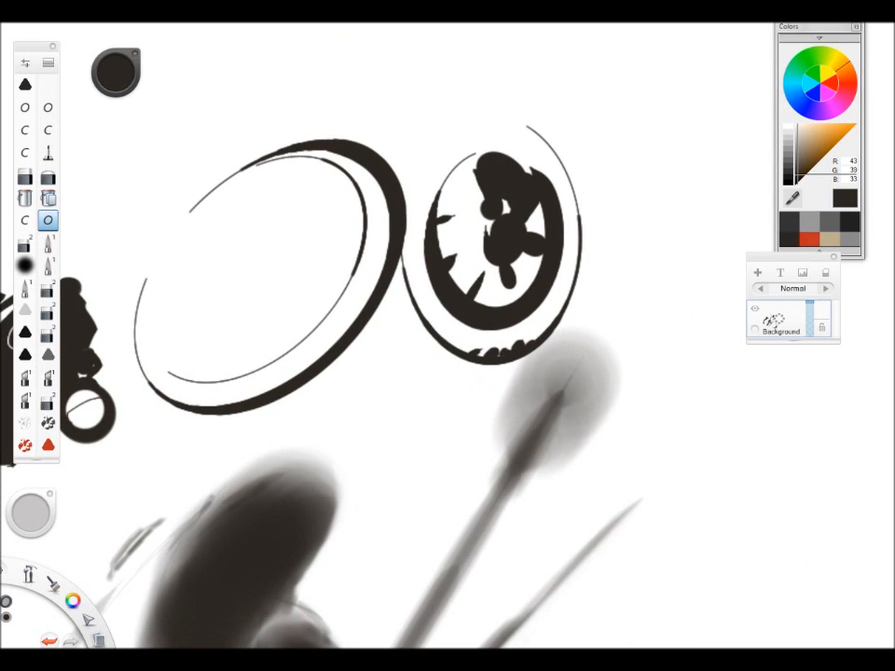
pyautogui.press('space')
pyautogui.moveTo(544, 344); pyautogui.dragTo(512, 426)
pyautogui.moveTo(460, 224); pyautogui.dragTo(480, 213)
pyautogui.moveTo(480, 215); pyautogui.dragTo(500, 211)
# Lasso the two ellipse rings and the shaded circle together, and delete them.
pyautogui.press('space')
pyautogui.moveTo(505, 332); pyautogui.dragTo(561, 302)
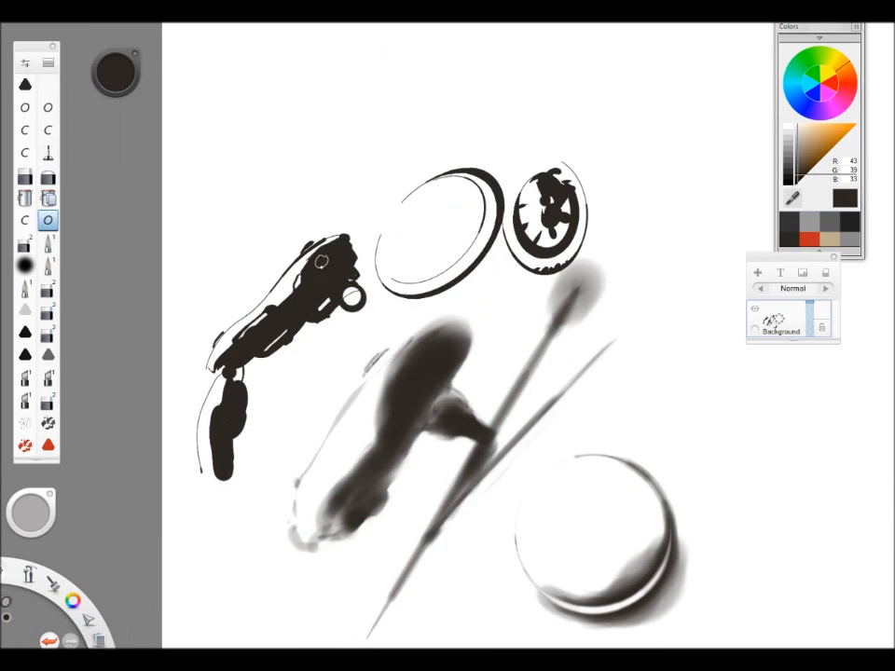
pyautogui.press('space')
pyautogui.moveTo(583, 423); pyautogui.dragTo(503, 349)
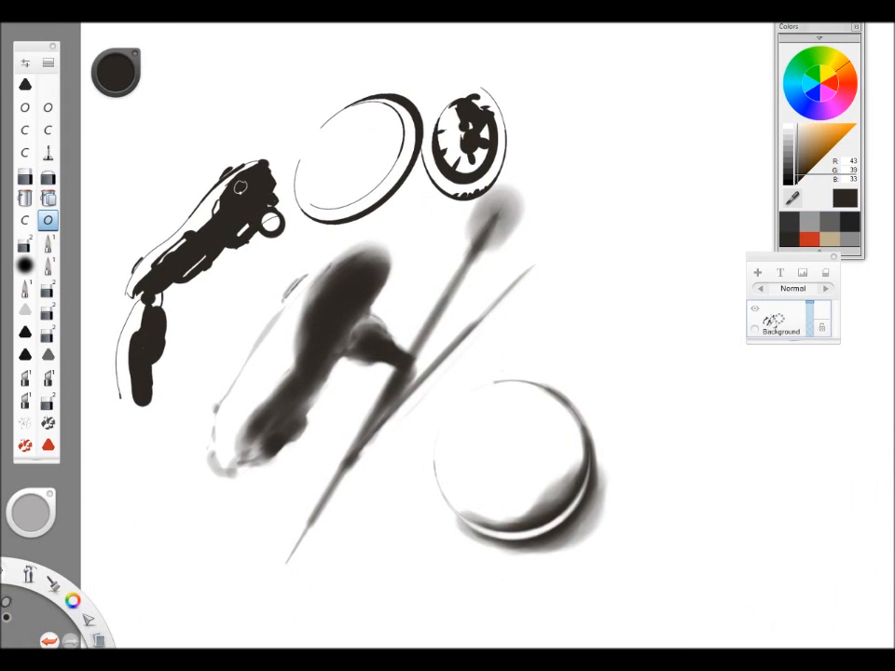
pyautogui.press('l')
pyautogui.moveTo(529, 55)
pyautogui.mouseDown()
pyautogui.moveTo(388, 38)
pyautogui.moveTo(286, 164)
pyautogui.moveTo(367, 241)
pyautogui.moveTo(464, 199)
pyautogui.moveTo(598, 208)
pyautogui.moveTo(446, 392)
pyautogui.mouseUp()
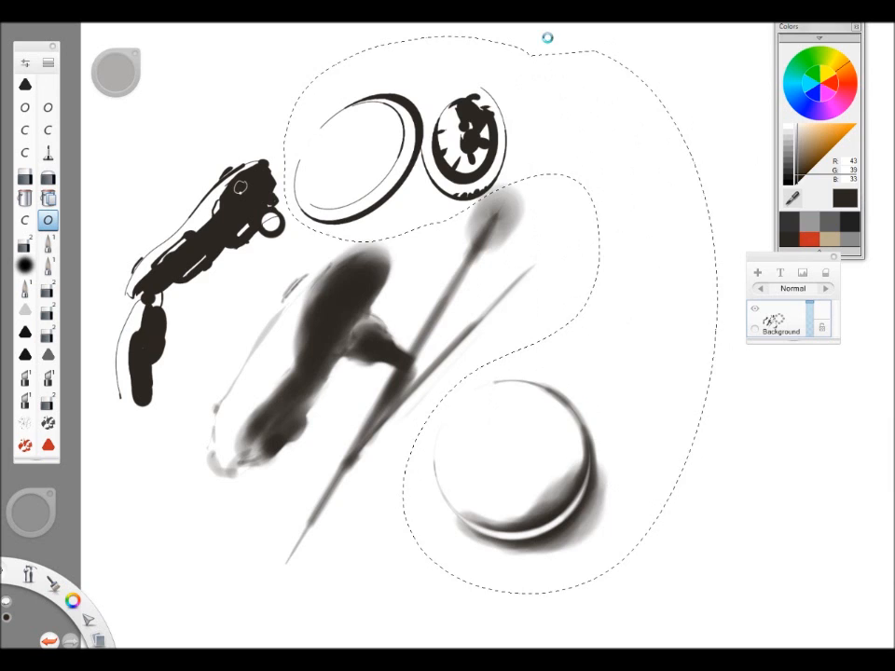
pyautogui.press('Delete')
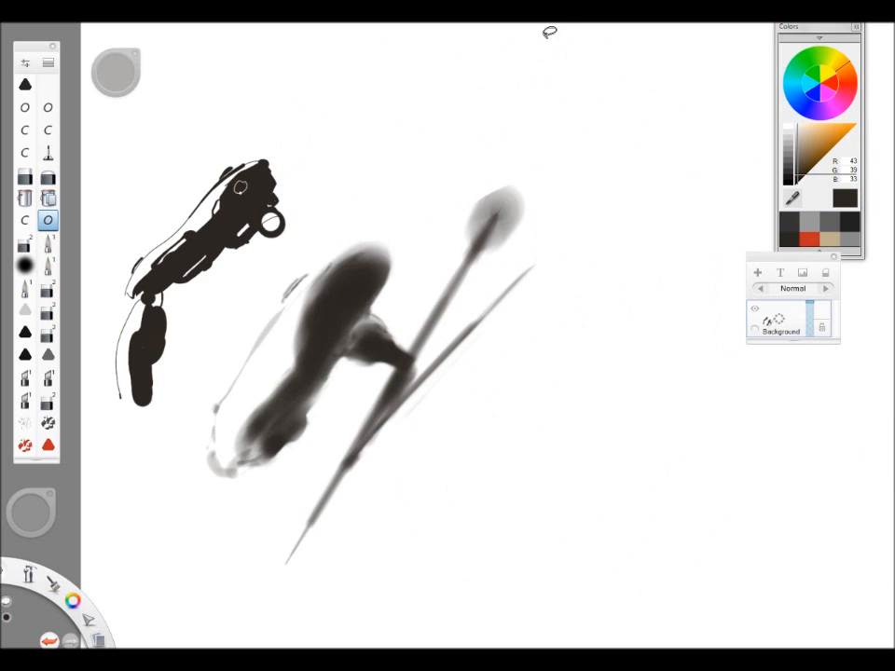
# Erase the ruled watercolour lines beside the soft shape, leaving its short side arm with a clean end.
pyautogui.click(24, 243)
pyautogui.moveTo(478, 207)
pyautogui.mouseDown()
pyautogui.moveTo(513, 220)
pyautogui.moveTo(476, 238)
pyautogui.moveTo(412, 364)
pyautogui.mouseUp()
pyautogui.moveTo(522, 201)
pyautogui.mouseDown()
pyautogui.moveTo(530, 269)
pyautogui.moveTo(429, 371)
pyautogui.mouseUp()
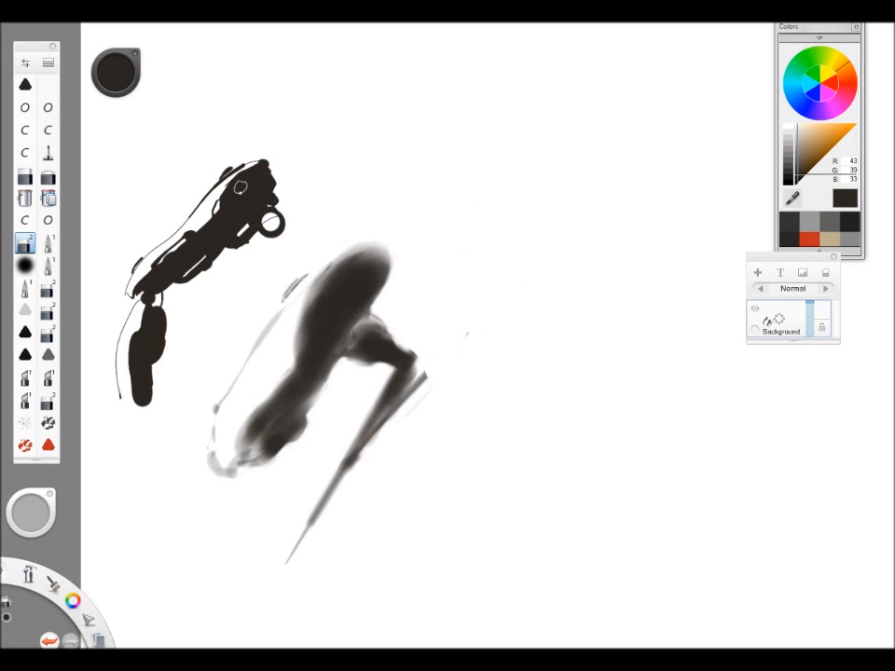
pyautogui.click(47, 289)
pyautogui.moveTo(289, 560)
pyautogui.mouseDown()
pyautogui.moveTo(345, 467)
pyautogui.moveTo(420, 373)
pyautogui.moveTo(294, 285)
pyautogui.moveTo(303, 273)
pyautogui.mouseUp()
pyautogui.press('space')
pyautogui.moveTo(460, 457)
pyautogui.mouseDown()
pyautogui.moveTo(475, 360)
pyautogui.moveTo(533, 481)
pyautogui.moveTo(504, 370)
pyautogui.mouseUp()
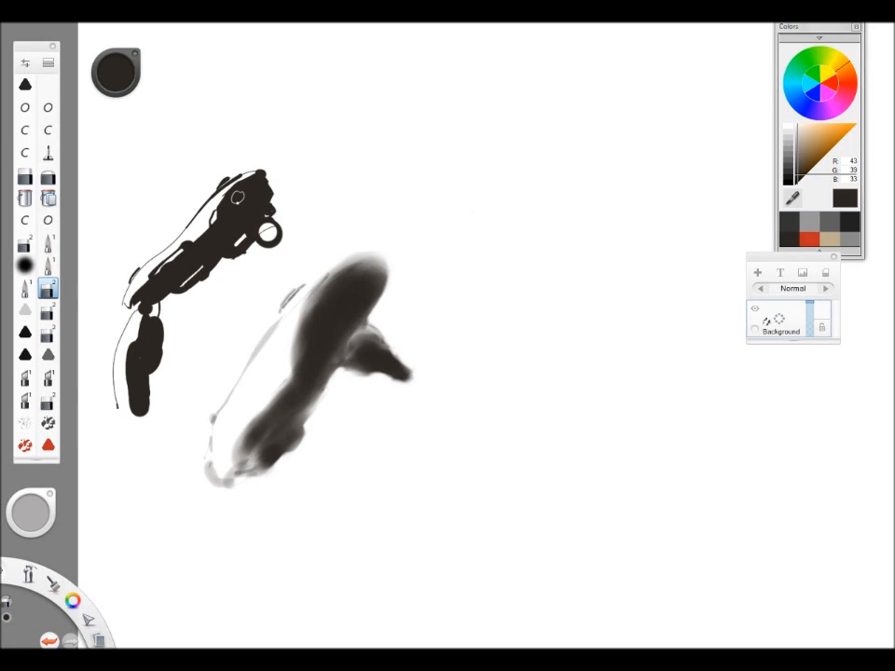
# Draw a small hard-edged curl above the back of the dark hard-edged silhouette.
pyautogui.press('space')
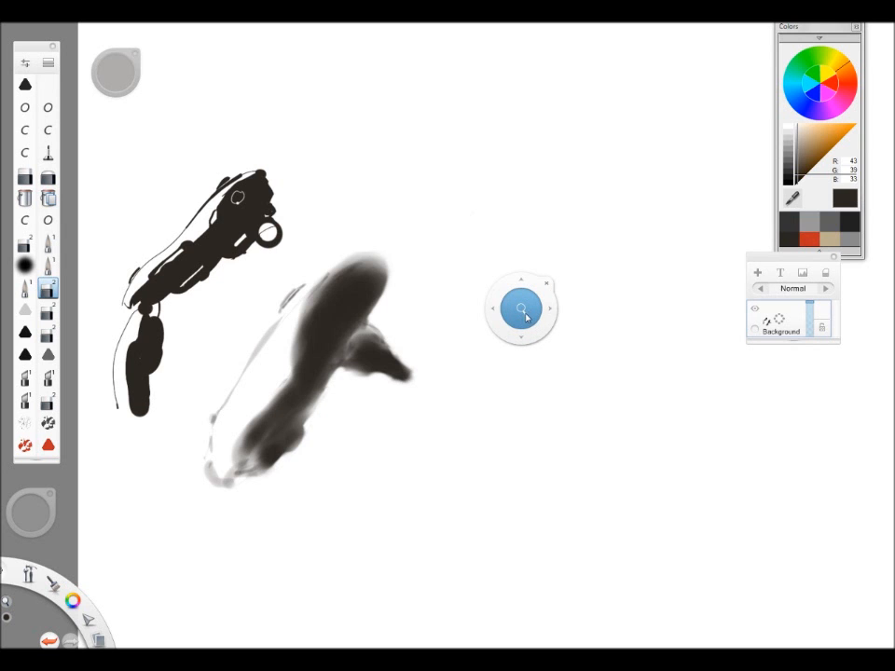
pyautogui.press('space')
pyautogui.press('space')
pyautogui.moveTo(331, 401)
pyautogui.mouseDown()
pyautogui.moveTo(428, 347)
pyautogui.moveTo(331, 488)
pyautogui.moveTo(458, 390)
pyautogui.moveTo(436, 369)
pyautogui.moveTo(512, 332)
pyautogui.moveTo(542, 371)
pyautogui.moveTo(442, 401)
pyautogui.mouseUp()
pyautogui.press('space')
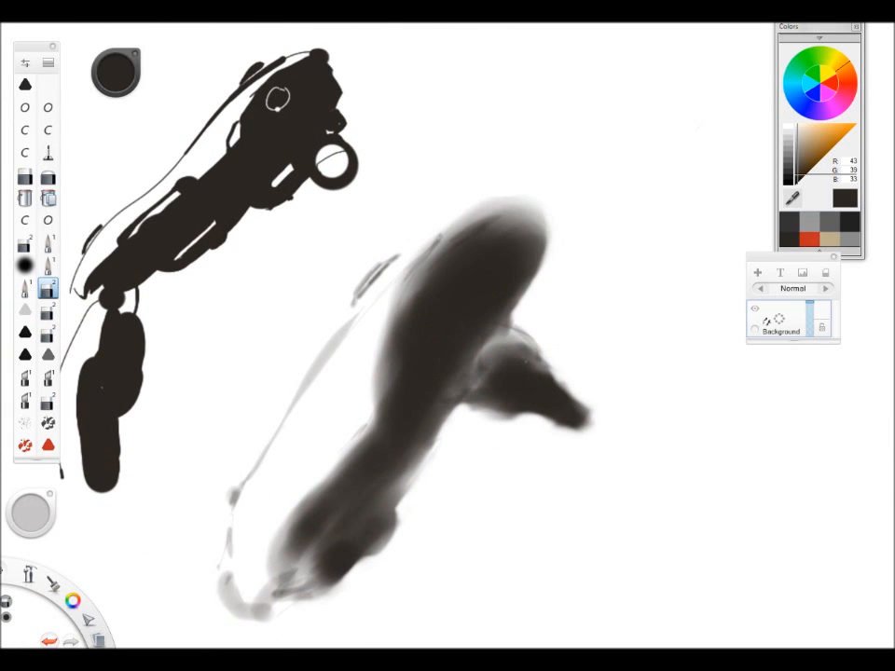
pyautogui.press('space')
pyautogui.moveTo(379, 320); pyautogui.dragTo(439, 254)
pyautogui.click(24, 220)
pyautogui.moveTo(141, 178); pyautogui.dragTo(137, 210)
pyautogui.moveTo(373, 280); pyautogui.dragTo(418, 305)
pyautogui.moveTo(163, 196); pyautogui.dragTo(165, 200)
# Paint a thin curved double outline around the outer side of the hard-edged silhouette's head, above the ring.
pyautogui.press('space')
pyautogui.moveTo(283, 310); pyautogui.dragTo(203, 347)
pyautogui.moveTo(411, 131)
pyautogui.mouseDown()
pyautogui.moveTo(427, 210)
pyautogui.moveTo(418, 285)
pyautogui.moveTo(447, 235)
pyautogui.mouseUp()
pyautogui.press('space')
pyautogui.press('space')
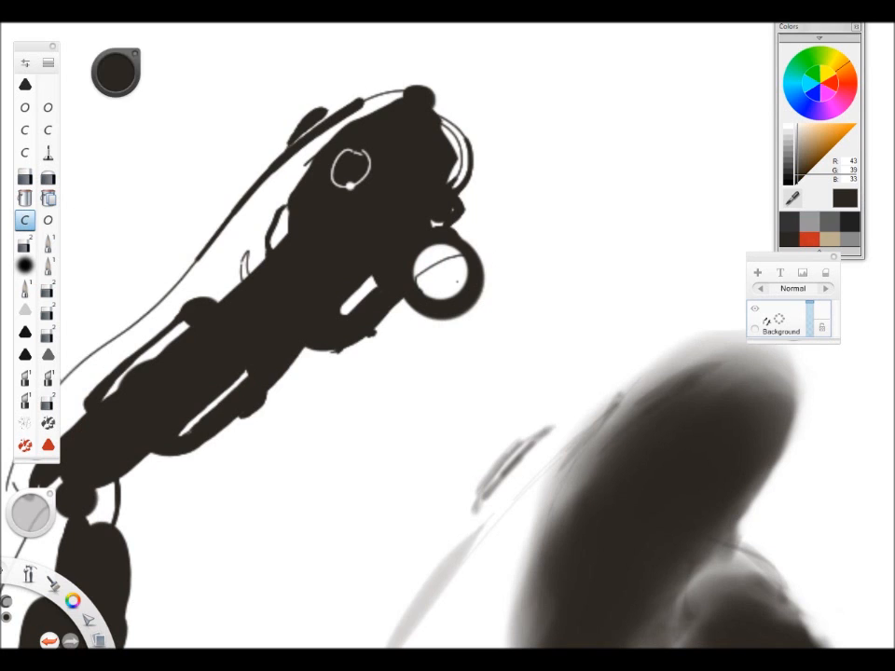
# Paint a thick hard-edged diagonal limb rising from the silhouette's ring, with a bulkier rounded end and thin curved outlines.
pyautogui.click(48, 221)
pyautogui.press('space')
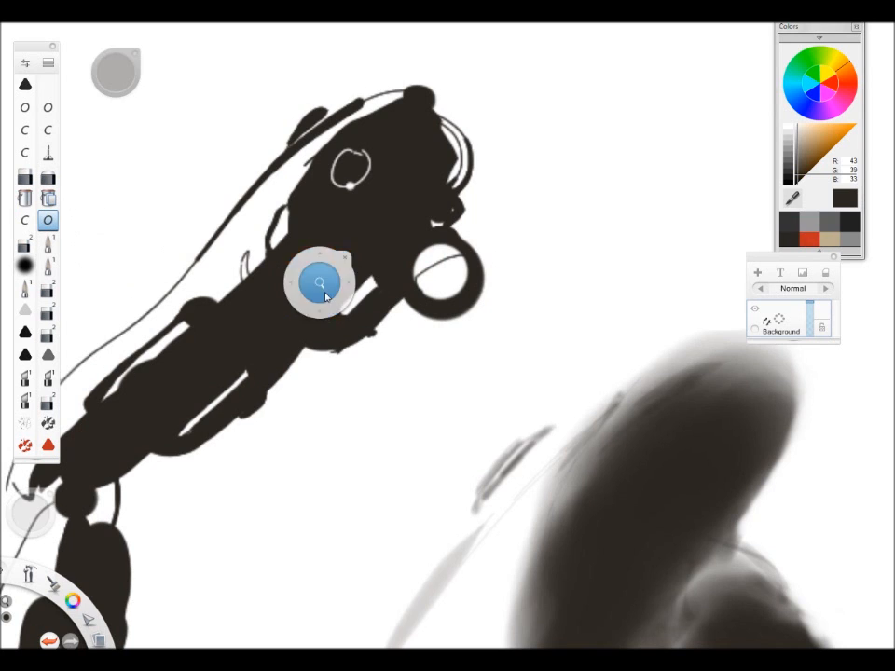
pyautogui.moveTo(320, 280); pyautogui.dragTo(289, 308)
pyautogui.moveTo(360, 298)
pyautogui.mouseDown()
pyautogui.moveTo(415, 244)
pyautogui.moveTo(438, 235)
pyautogui.moveTo(352, 314)
pyautogui.mouseUp()
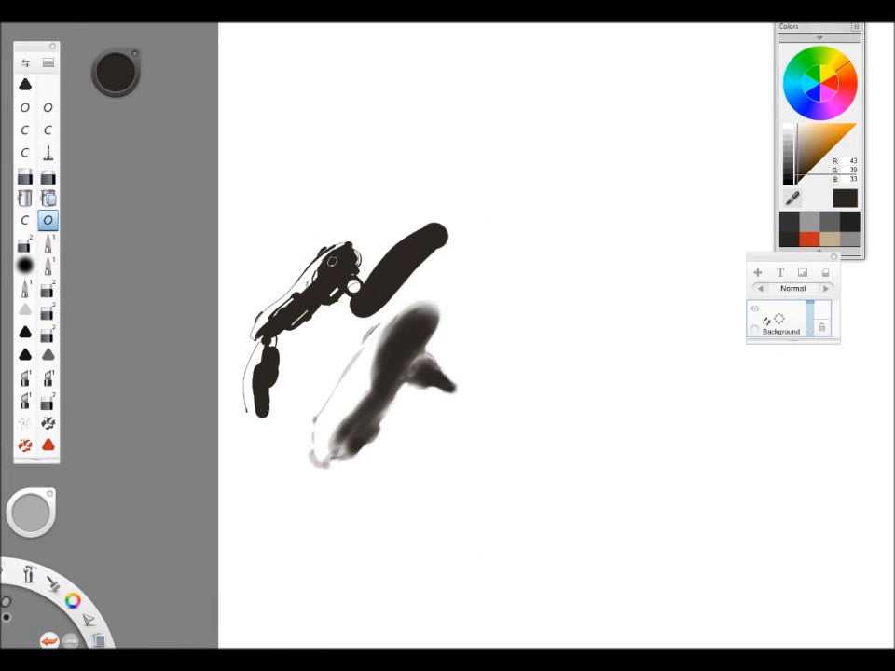
pyautogui.moveTo(438, 234)
pyautogui.mouseDown()
pyautogui.moveTo(419, 199)
pyautogui.moveTo(416, 220)
pyautogui.moveTo(439, 212)
pyautogui.moveTo(442, 189)
pyautogui.moveTo(457, 236)
pyautogui.mouseUp()
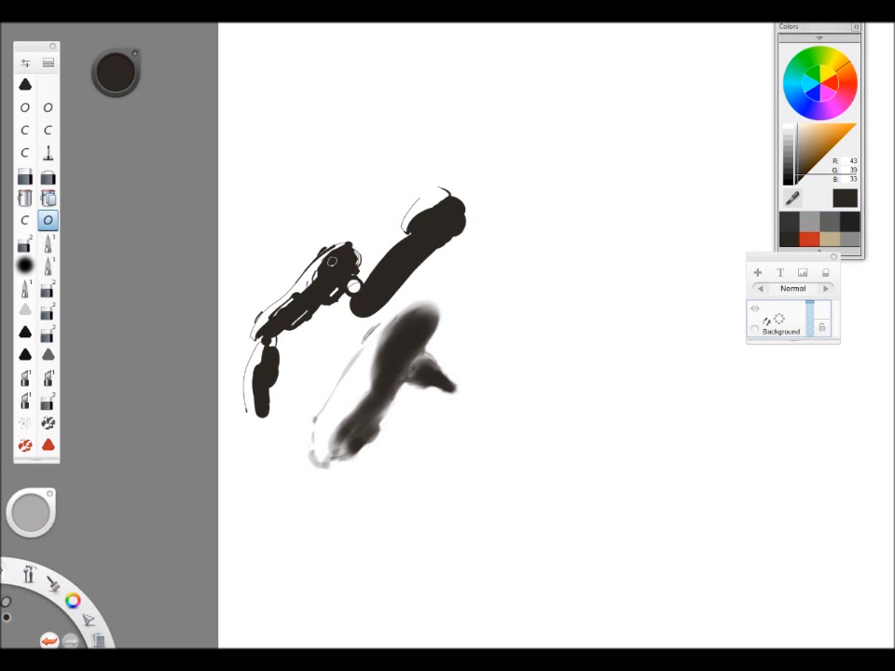
# Build up the new limb's end with rounded bumps and a curved, claw-like tip with slit details.
pyautogui.press('space')
pyautogui.moveTo(446, 194); pyautogui.dragTo(641, 152)
pyautogui.moveTo(466, 219)
pyautogui.mouseDown()
pyautogui.moveTo(504, 173)
pyautogui.moveTo(527, 177)
pyautogui.mouseUp()
pyautogui.press('space')
pyautogui.moveTo(539, 280); pyautogui.dragTo(485, 308)
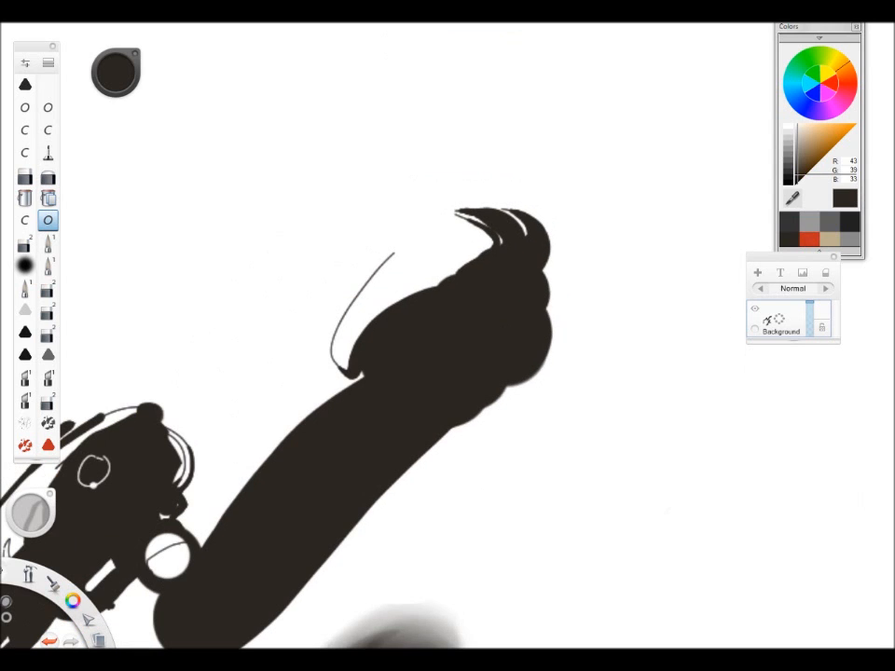
# Paint a solid bulge filling the notch between the limb's rounded end and the base of its claw-like tip.
pyautogui.moveTo(425, 282); pyautogui.dragTo(487, 244)
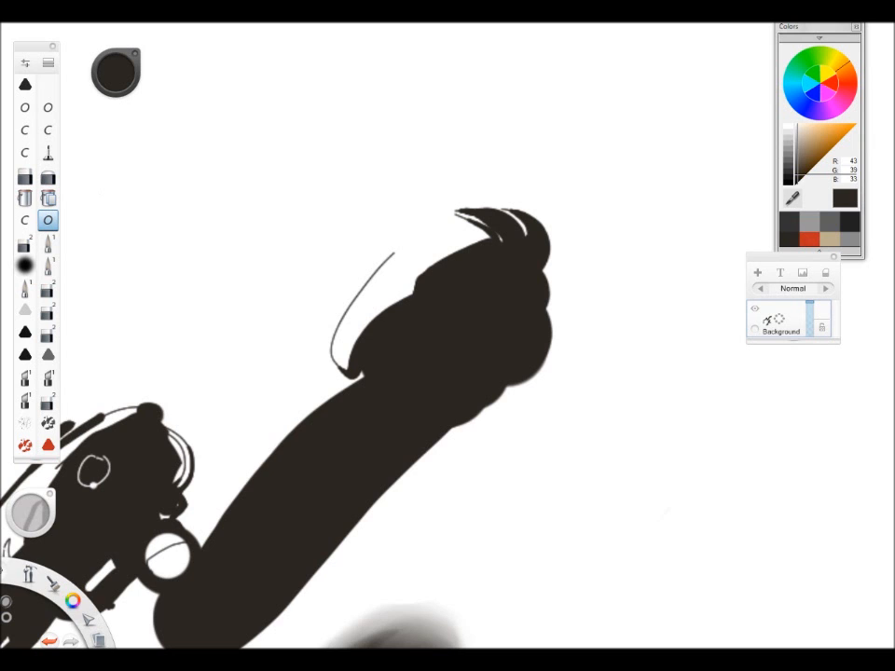
pyautogui.press('space')
pyautogui.moveTo(342, 292)
pyautogui.mouseDown()
pyautogui.moveTo(289, 358)
pyautogui.moveTo(450, 250)
pyautogui.moveTo(336, 299)
pyautogui.moveTo(261, 314)
pyautogui.moveTo(533, 339)
pyautogui.moveTo(339, 323)
pyautogui.moveTo(508, 213)
pyautogui.moveTo(599, 303)
pyautogui.moveTo(458, 344)
pyautogui.moveTo(402, 416)
pyautogui.moveTo(406, 381)
pyautogui.moveTo(417, 408)
pyautogui.moveTo(410, 438)
pyautogui.moveTo(460, 374)
pyautogui.moveTo(438, 392)
pyautogui.mouseUp()
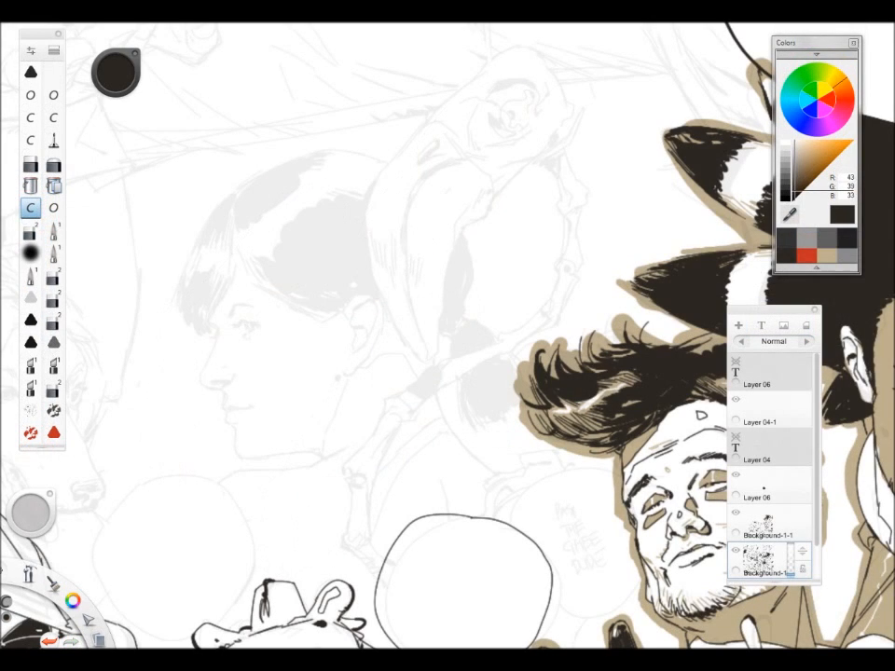
# Select the Background-1-1 ink layer and outline the bird skull's cranium and pointed rear bone over the faint sketch.
pyautogui.click(760, 524)
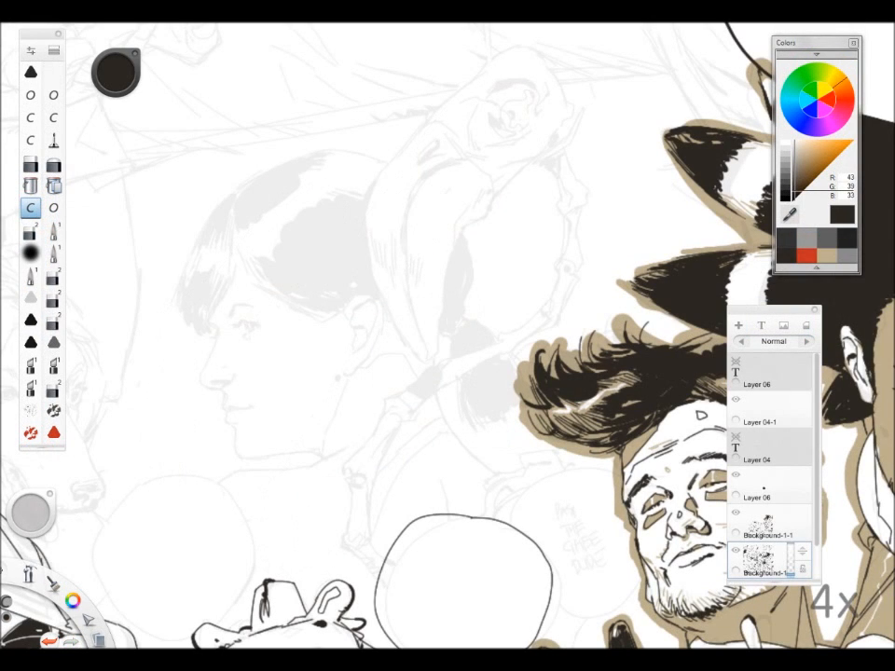
pyautogui.moveTo(484, 62); pyautogui.dragTo(435, 97)
pyautogui.moveTo(373, 280); pyautogui.dragTo(399, 281)
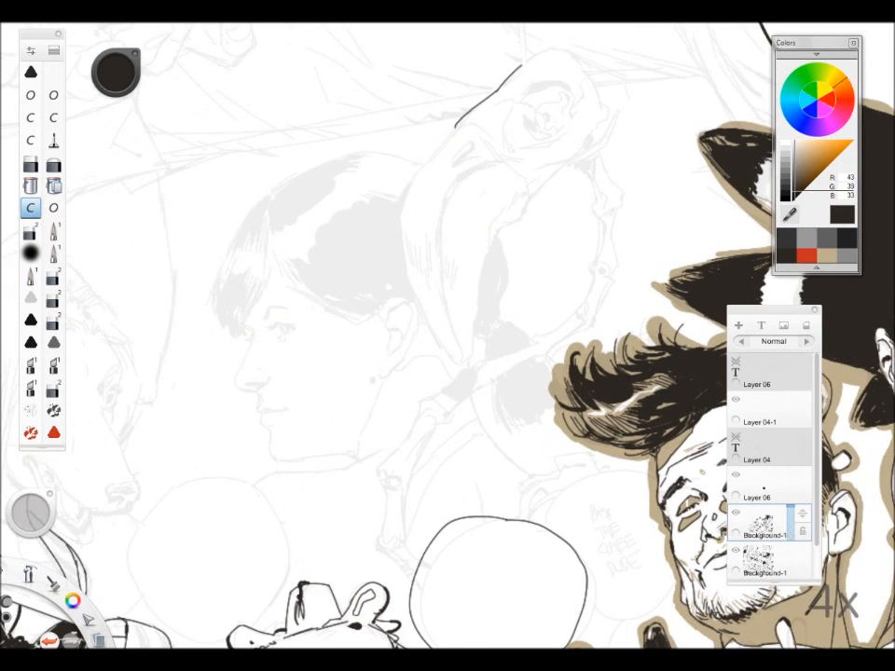
pyautogui.scroll(5, 419, 280)
pyautogui.moveTo(483, 155); pyautogui.dragTo(541, 235)
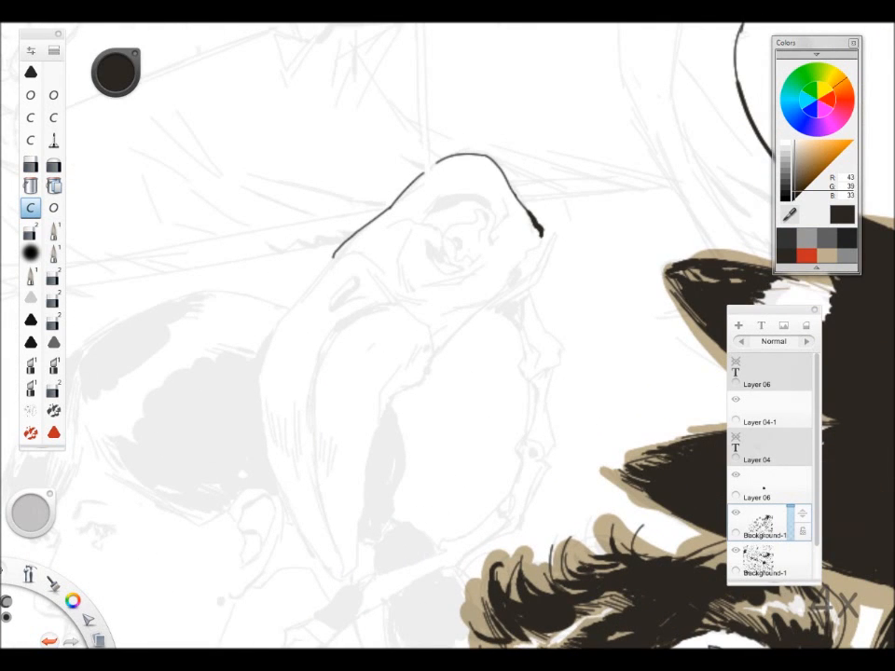
pyautogui.moveTo(520, 273)
pyautogui.mouseDown()
pyautogui.moveTo(482, 311)
pyautogui.moveTo(524, 296)
pyautogui.mouseUp()
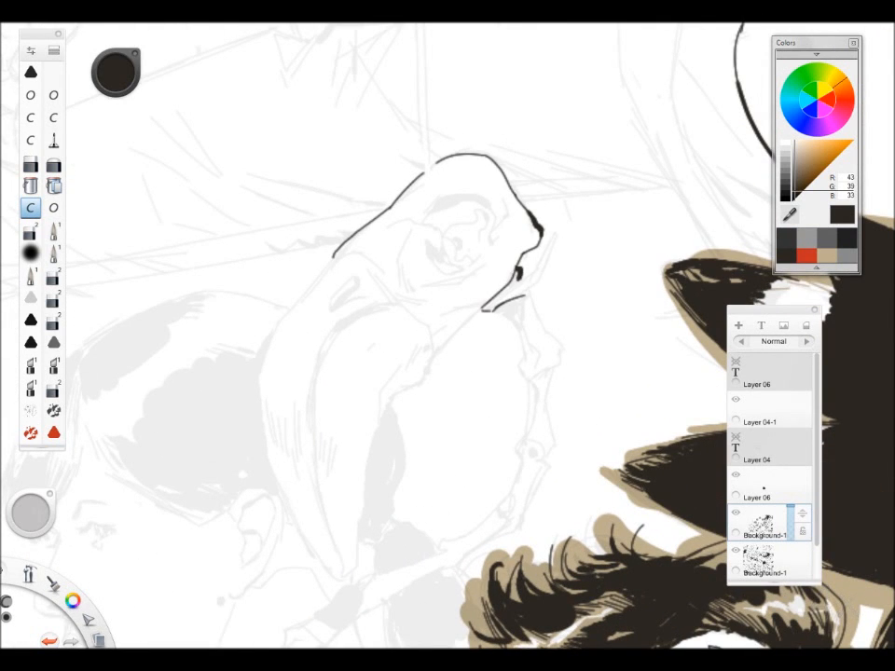
pyautogui.moveTo(553, 238); pyautogui.dragTo(523, 295)
# Ink the skull's eye socket with a heavy arched brow and a hooked inner line, then clean up the forehead edge.
pyautogui.moveTo(373, 280); pyautogui.dragTo(416, 240)
pyautogui.moveTo(471, 177)
pyautogui.mouseDown()
pyautogui.moveTo(532, 168)
pyautogui.moveTo(507, 186)
pyautogui.moveTo(529, 204)
pyautogui.mouseUp()
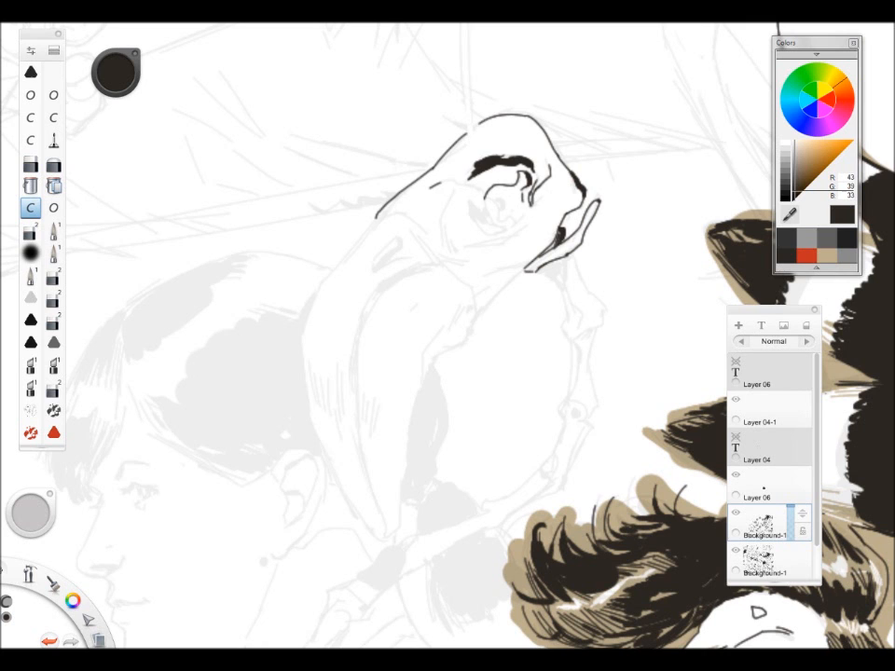
pyautogui.press('e')
pyautogui.moveTo(460, 153); pyautogui.dragTo(411, 185)
pyautogui.press('b')
# Ink the upper edge leading down to the beak, the beak's inner edge and the jaw line joining the skull.
pyautogui.moveTo(458, 275); pyautogui.dragTo(495, 234)
pyautogui.moveTo(415, 177); pyautogui.dragTo(366, 232)
pyautogui.moveTo(513, 271)
pyautogui.mouseDown()
pyautogui.moveTo(490, 310)
pyautogui.moveTo(436, 471)
pyautogui.mouseUp()
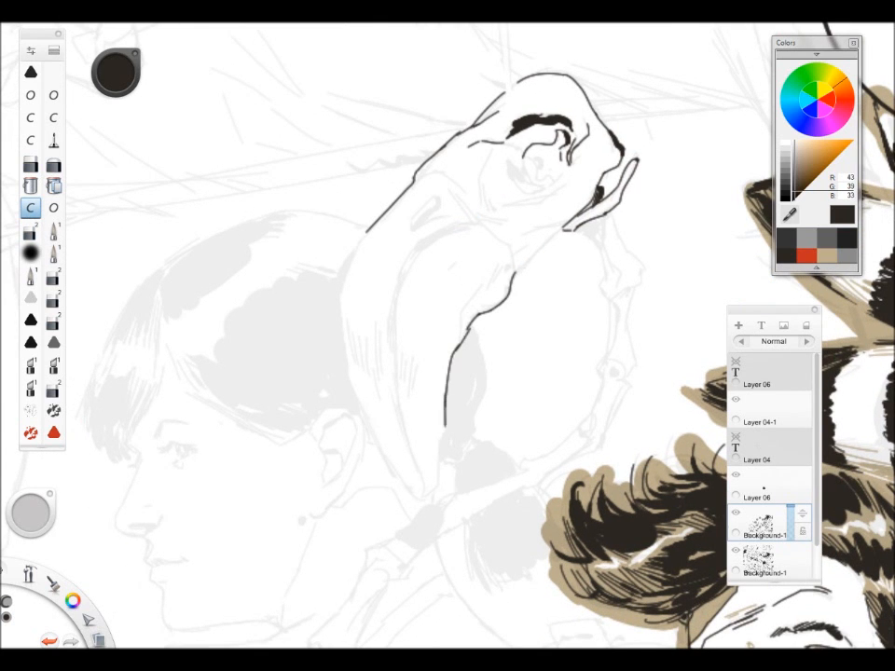
pyautogui.moveTo(510, 218); pyautogui.dragTo(550, 178)
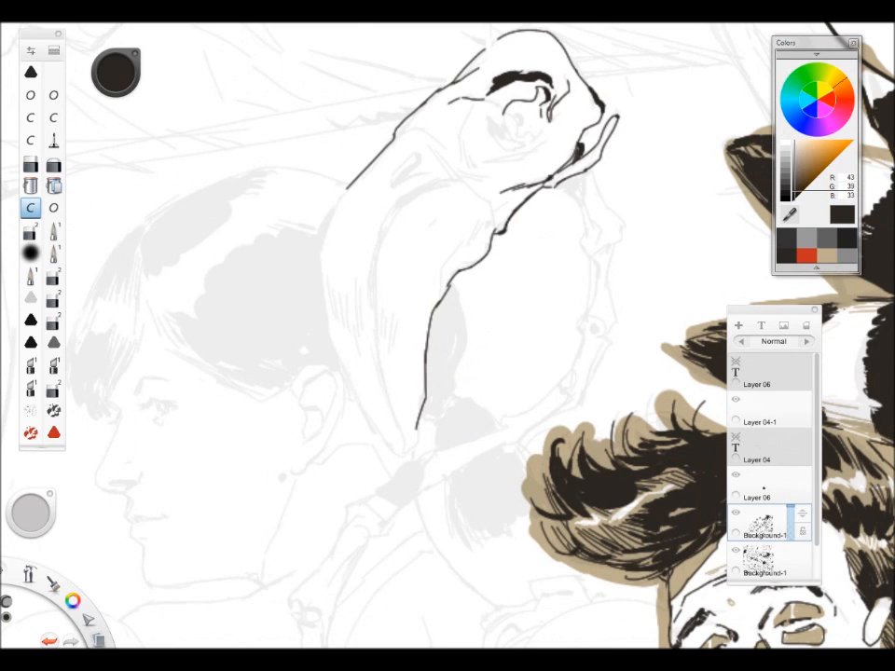
# Add dark detail lines inside the eye socket and ink the seam between the skull and the beak base.
pyautogui.moveTo(488, 121)
pyautogui.mouseDown()
pyautogui.moveTo(525, 144)
pyautogui.moveTo(527, 122)
pyautogui.mouseUp()
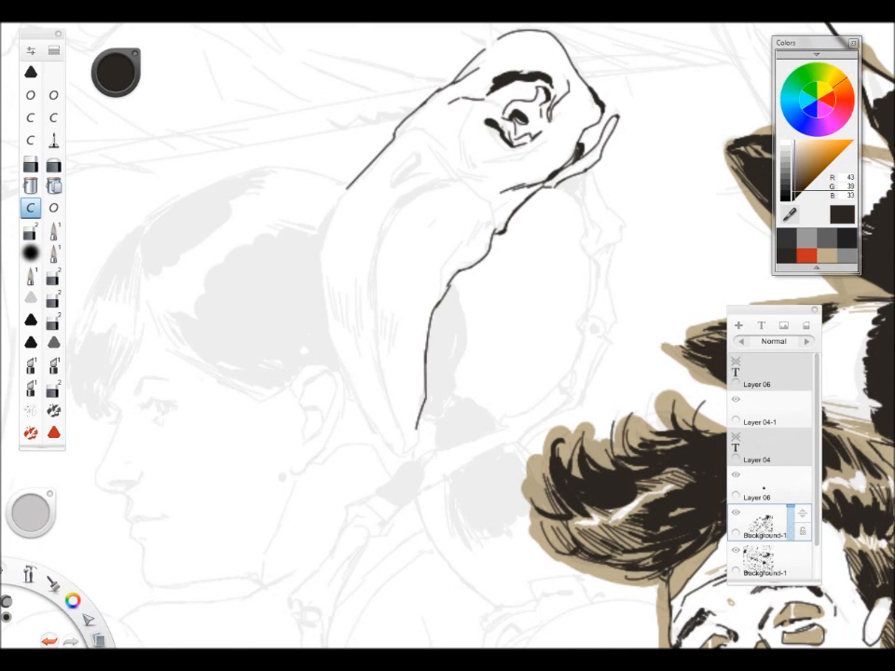
pyautogui.moveTo(544, 150); pyautogui.dragTo(487, 162)
pyautogui.moveTo(480, 103); pyautogui.dragTo(460, 143)
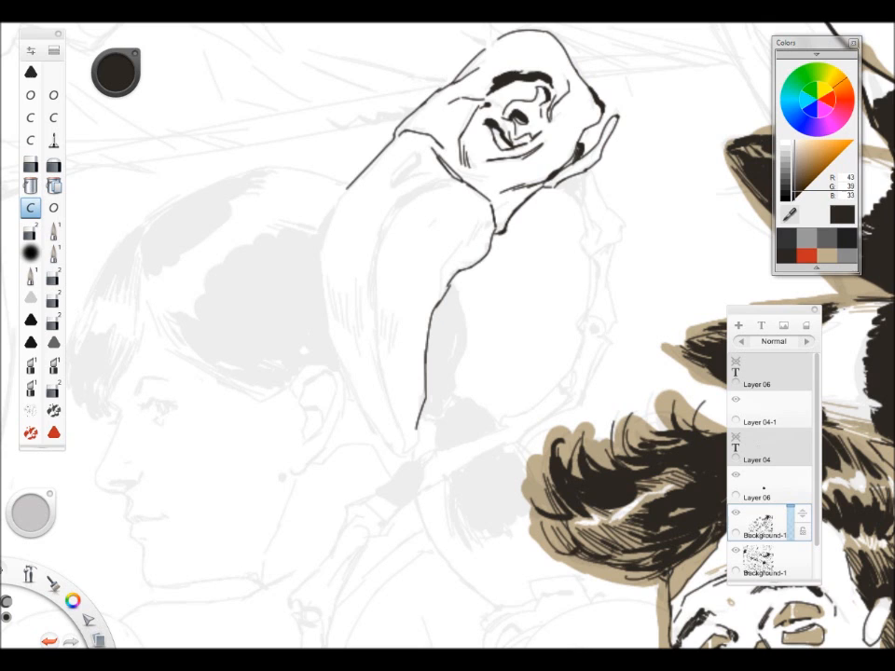
# Ink the nostril slot, the central ridge and the outer contour of the long beak down to its tip.
pyautogui.moveTo(412, 160)
pyautogui.mouseDown()
pyautogui.moveTo(390, 184)
pyautogui.moveTo(398, 202)
pyautogui.moveTo(373, 284)
pyautogui.moveTo(381, 375)
pyautogui.moveTo(402, 445)
pyautogui.mouseUp()
pyautogui.moveTo(463, 402)
pyautogui.mouseDown()
pyautogui.moveTo(469, 320)
pyautogui.moveTo(413, 369)
pyautogui.mouseUp()
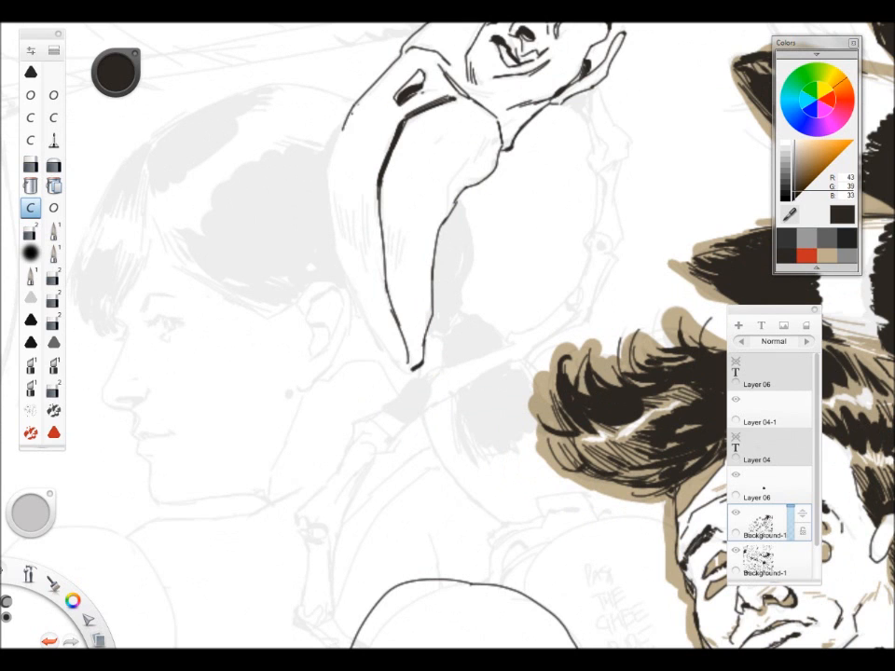
pyautogui.moveTo(343, 131)
pyautogui.mouseDown()
pyautogui.moveTo(327, 198)
pyautogui.moveTo(351, 278)
pyautogui.moveTo(406, 365)
pyautogui.moveTo(416, 368)
pyautogui.mouseUp()
pyautogui.moveTo(465, 366); pyautogui.dragTo(457, 431)
# Add short hatching strokes along both sides of the beak and near the jaw joint.
pyautogui.moveTo(452, 249); pyautogui.dragTo(472, 222)
pyautogui.moveTo(468, 228); pyautogui.dragTo(493, 201)
pyautogui.moveTo(328, 262); pyautogui.dragTo(337, 301)
pyautogui.moveTo(335, 271); pyautogui.dragTo(359, 319)
pyautogui.moveTo(357, 273)
pyautogui.mouseDown()
pyautogui.moveTo(365, 325)
pyautogui.moveTo(366, 272)
pyautogui.mouseUp()
pyautogui.press('e')
pyautogui.press('e')
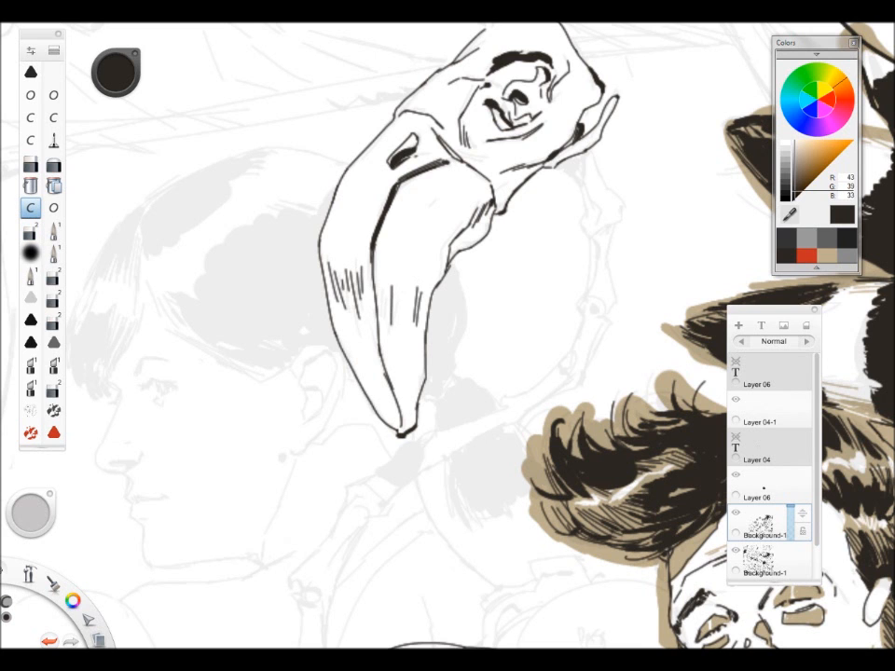
# Ink the first knobby neck vertebrae descending behind the skull, following the faint sketch.
pyautogui.press('space')
pyautogui.moveTo(419, 363)
pyautogui.mouseDown()
pyautogui.moveTo(435, 353)
pyautogui.moveTo(436, 210)
pyautogui.mouseUp()
pyautogui.moveTo(318, 203); pyautogui.dragTo(331, 188)
pyautogui.moveTo(482, 286); pyautogui.dragTo(465, 206)
pyautogui.moveTo(445, 413); pyautogui.dragTo(296, 535)
pyautogui.moveTo(419, 193); pyautogui.dragTo(440, 179)
pyautogui.moveTo(442, 176); pyautogui.dragTo(441, 200)
pyautogui.moveTo(441, 199); pyautogui.dragTo(443, 212)
pyautogui.moveTo(452, 169); pyautogui.dragTo(476, 220)
pyautogui.moveTo(502, 316); pyautogui.dragTo(530, 335)
pyautogui.moveTo(481, 233)
pyautogui.mouseDown()
pyautogui.moveTo(470, 278)
pyautogui.moveTo(487, 299)
pyautogui.mouseUp()
pyautogui.moveTo(509, 235)
pyautogui.mouseDown()
pyautogui.moveTo(525, 268)
pyautogui.moveTo(511, 296)
pyautogui.mouseUp()
pyautogui.moveTo(511, 294); pyautogui.dragTo(491, 280)
# Continue the skeletal neck through its bend with paired contour lines and thickened joints.
pyautogui.moveTo(471, 223)
pyautogui.mouseDown()
pyautogui.moveTo(486, 292)
pyautogui.moveTo(481, 359)
pyautogui.mouseUp()
pyautogui.moveTo(493, 306); pyautogui.dragTo(481, 360)
pyautogui.moveTo(516, 291); pyautogui.dragTo(516, 387)
pyautogui.moveTo(508, 373)
pyautogui.mouseDown()
pyautogui.moveTo(537, 292)
pyautogui.moveTo(497, 307)
pyautogui.moveTo(505, 314)
pyautogui.mouseUp()
pyautogui.moveTo(507, 285)
pyautogui.mouseDown()
pyautogui.moveTo(528, 285)
pyautogui.moveTo(530, 316)
pyautogui.mouseUp()
pyautogui.moveTo(524, 306)
pyautogui.mouseDown()
pyautogui.moveTo(537, 320)
pyautogui.moveTo(502, 386)
pyautogui.moveTo(486, 352)
pyautogui.moveTo(471, 370)
pyautogui.mouseUp()
pyautogui.moveTo(477, 375); pyautogui.dragTo(466, 335)
pyautogui.moveTo(522, 284); pyautogui.dragTo(483, 344)
pyautogui.moveTo(499, 267); pyautogui.dragTo(514, 269)
# Ink the diagonal run of vertebrae passing beneath the beak tip.
pyautogui.moveTo(506, 268)
pyautogui.mouseDown()
pyautogui.moveTo(478, 409)
pyautogui.moveTo(568, 316)
pyautogui.moveTo(564, 293)
pyautogui.mouseUp()
pyautogui.moveTo(498, 304)
pyautogui.mouseDown()
pyautogui.moveTo(500, 331)
pyautogui.moveTo(467, 335)
pyautogui.moveTo(379, 403)
pyautogui.mouseUp()
pyautogui.moveTo(511, 353); pyautogui.dragTo(419, 430)
pyautogui.moveTo(410, 428); pyautogui.dragTo(506, 351)
pyautogui.moveTo(495, 357); pyautogui.dragTo(516, 345)
pyautogui.moveTo(448, 383); pyautogui.dragTo(512, 294)
pyautogui.moveTo(407, 341)
pyautogui.mouseDown()
pyautogui.moveTo(519, 303)
pyautogui.moveTo(410, 314)
pyautogui.moveTo(322, 387)
pyautogui.moveTo(309, 413)
pyautogui.mouseUp()
pyautogui.moveTo(439, 364)
pyautogui.mouseDown()
pyautogui.moveTo(453, 368)
pyautogui.moveTo(567, 304)
pyautogui.moveTo(577, 310)
pyautogui.mouseUp()
pyautogui.moveTo(497, 293); pyautogui.dragTo(580, 275)
pyautogui.moveTo(565, 285); pyautogui.dragTo(577, 304)
# Ink the lower neck bones curving down towards the blank round balloon.
pyautogui.press('space')
pyautogui.moveTo(447, 387); pyautogui.dragTo(499, 323)
pyautogui.moveTo(405, 313); pyautogui.dragTo(469, 316)
pyautogui.moveTo(495, 246)
pyautogui.mouseDown()
pyautogui.moveTo(482, 300)
pyautogui.moveTo(373, 401)
pyautogui.moveTo(448, 396)
pyautogui.moveTo(508, 289)
pyautogui.mouseUp()
pyautogui.press('space')
pyautogui.moveTo(401, 280)
pyautogui.mouseDown()
pyautogui.moveTo(320, 401)
pyautogui.moveTo(338, 425)
pyautogui.mouseUp()
pyautogui.moveTo(437, 309); pyautogui.dragTo(376, 429)
pyautogui.moveTo(429, 392); pyautogui.dragTo(494, 281)
pyautogui.moveTo(396, 300); pyautogui.dragTo(387, 408)
pyautogui.moveTo(438, 318); pyautogui.dragTo(429, 431)
pyautogui.moveTo(467, 420); pyautogui.dragTo(457, 297)
# Ink the last neck segment meeting the round balloon's edge, redoing one unsatisfactory stroke.
pyautogui.moveTo(363, 287)
pyautogui.mouseDown()
pyautogui.moveTo(356, 317)
pyautogui.moveTo(383, 328)
pyautogui.moveTo(421, 378)
pyautogui.mouseUp()
pyautogui.moveTo(359, 294); pyautogui.dragTo(410, 313)
pyautogui.moveTo(373, 329); pyautogui.dragTo(424, 365)
pyautogui.hotkey('ctrl', 'z')
pyautogui.moveTo(413, 312)
pyautogui.mouseDown()
pyautogui.moveTo(439, 345)
pyautogui.moveTo(415, 361)
pyautogui.mouseUp()
pyautogui.moveTo(383, 329); pyautogui.dragTo(423, 377)
# Ink the knobby shoulder bones above the round balloon, with a curved double line beneath them.
pyautogui.moveTo(491, 441)
pyautogui.mouseDown()
pyautogui.moveTo(457, 429)
pyautogui.moveTo(489, 439)
pyautogui.moveTo(624, 376)
pyautogui.moveTo(531, 341)
pyautogui.moveTo(473, 431)
pyautogui.moveTo(462, 313)
pyautogui.moveTo(520, 340)
pyautogui.moveTo(443, 278)
pyautogui.mouseUp()
pyautogui.moveTo(387, 311); pyautogui.dragTo(502, 256)
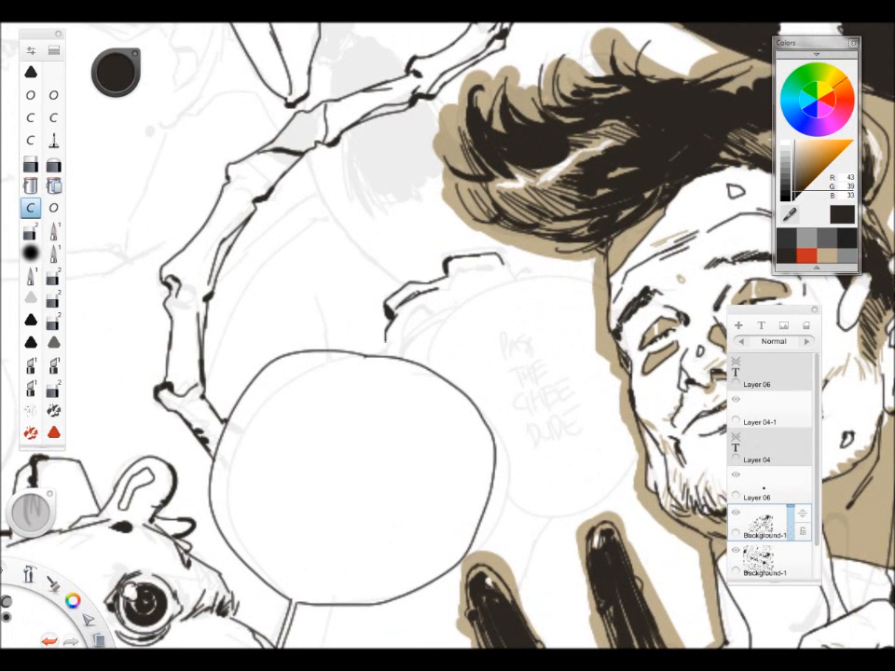
pyautogui.moveTo(407, 316); pyautogui.dragTo(434, 310)
pyautogui.moveTo(397, 351); pyautogui.dragTo(472, 307)
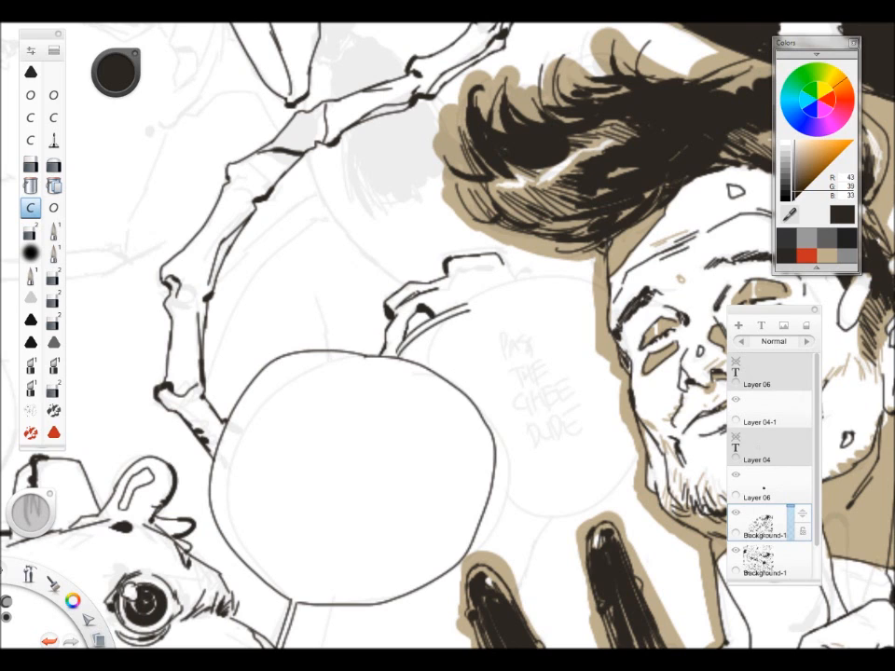
# Hide the faint sketch layer below the ink layer and extend the shoulder bones' upper contour towards the man's face.
pyautogui.click(736, 550)
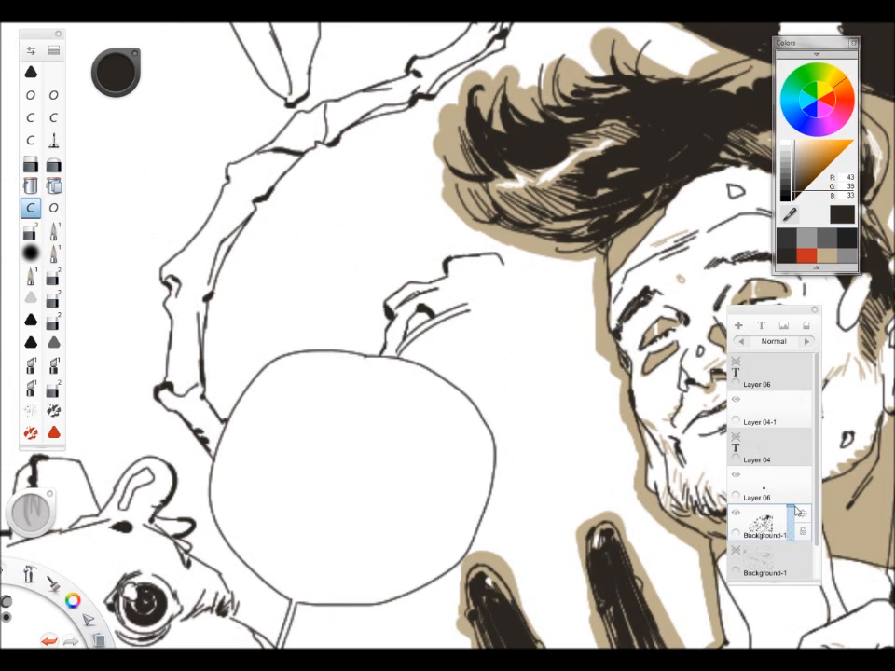
pyautogui.moveTo(774, 310); pyautogui.dragTo(721, 211)
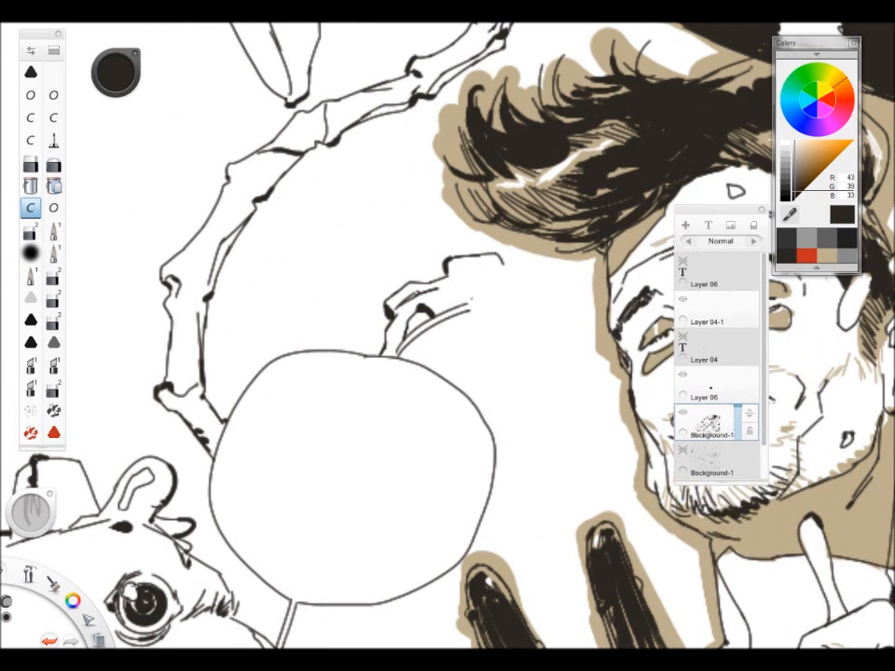
pyautogui.moveTo(502, 257)
pyautogui.mouseDown()
pyautogui.moveTo(596, 268)
pyautogui.moveTo(561, 315)
pyautogui.mouseUp()
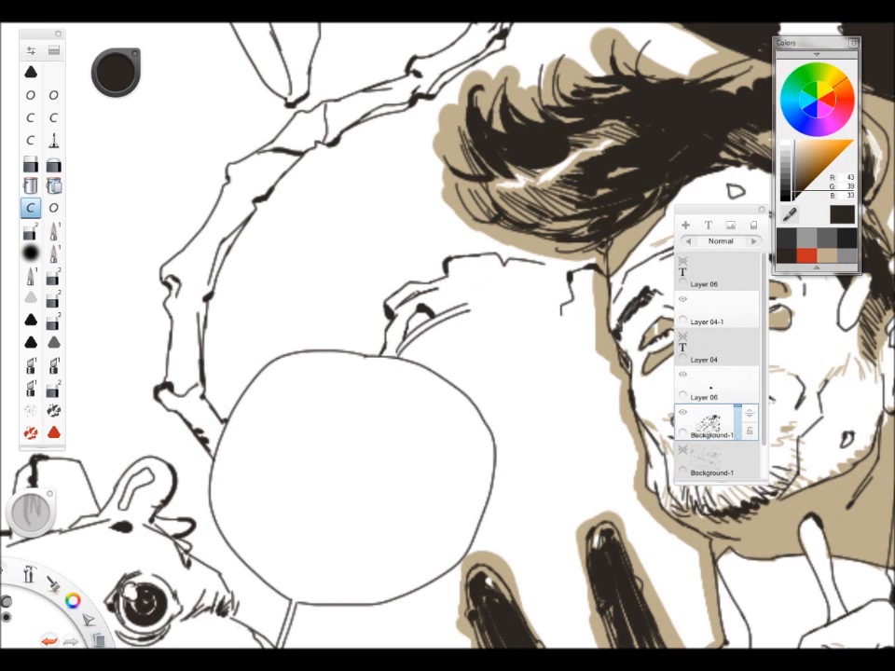
# Ink curved, looping bones beneath the shoulder contour, ending behind the round balloon.
pyautogui.moveTo(473, 306); pyautogui.dragTo(475, 388)
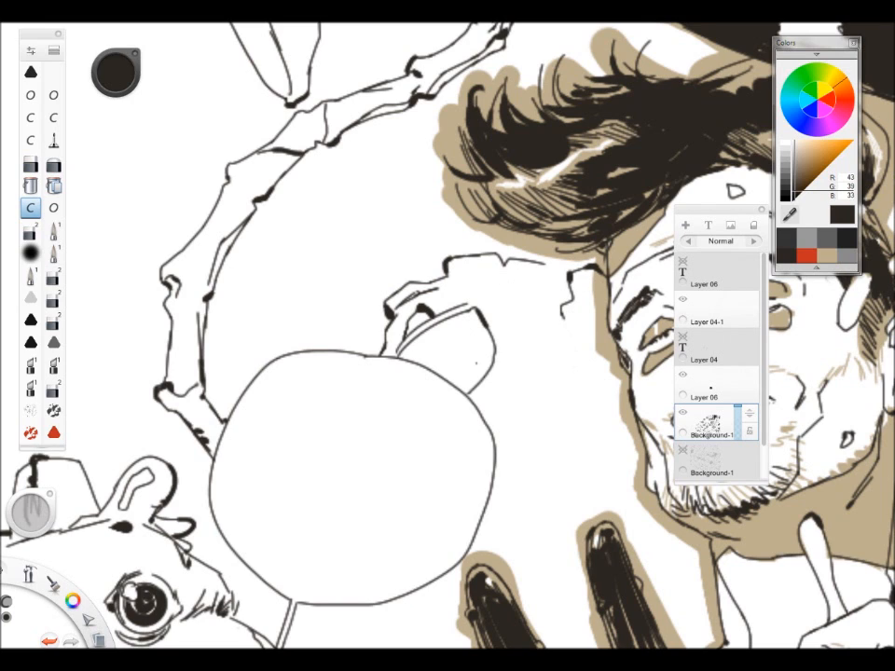
pyautogui.moveTo(469, 281)
pyautogui.mouseDown()
pyautogui.moveTo(489, 297)
pyautogui.moveTo(506, 375)
pyautogui.mouseUp()
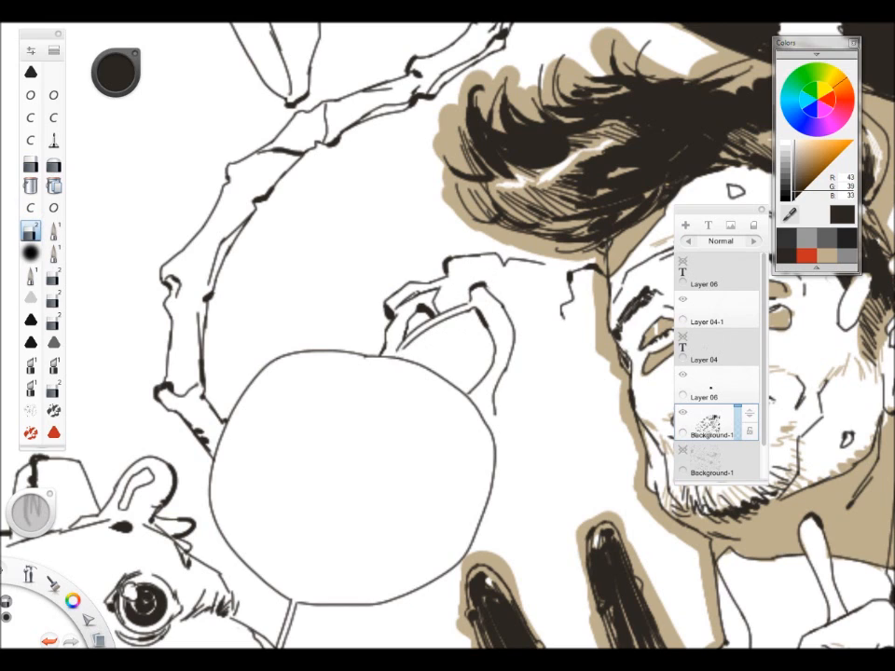
pyautogui.moveTo(435, 324)
pyautogui.mouseDown()
pyautogui.moveTo(429, 368)
pyautogui.moveTo(474, 365)
pyautogui.moveTo(474, 358)
pyautogui.moveTo(440, 399)
pyautogui.mouseUp()
pyautogui.press('space')
pyautogui.click(31, 231)
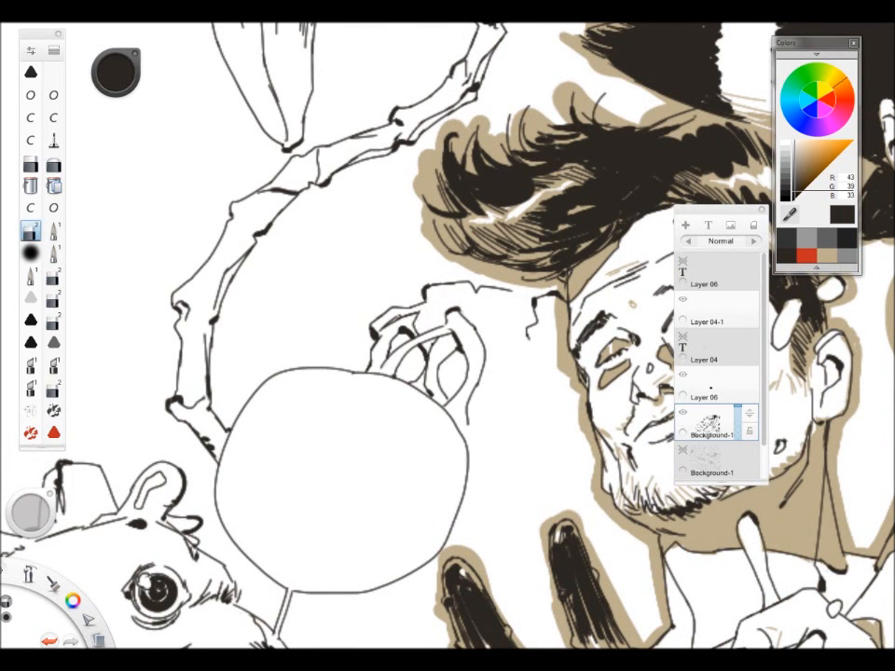
# Ink a short edge below the looping bones, a spine line beside the balloon and a pointed shape under it.
pyautogui.click(31, 207)
pyautogui.moveTo(505, 433); pyautogui.dragTo(466, 330)
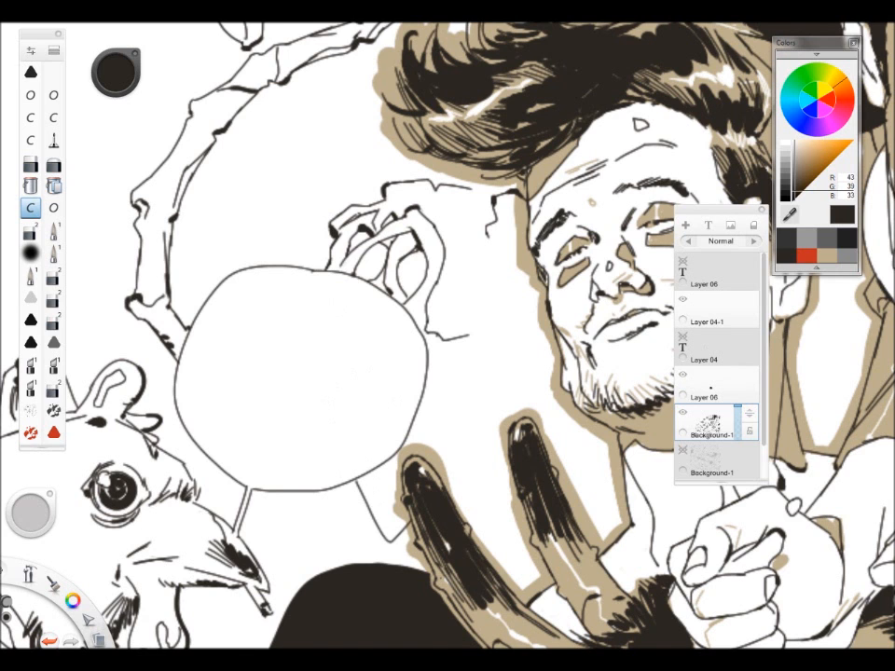
pyautogui.moveTo(305, 393); pyautogui.dragTo(286, 374)
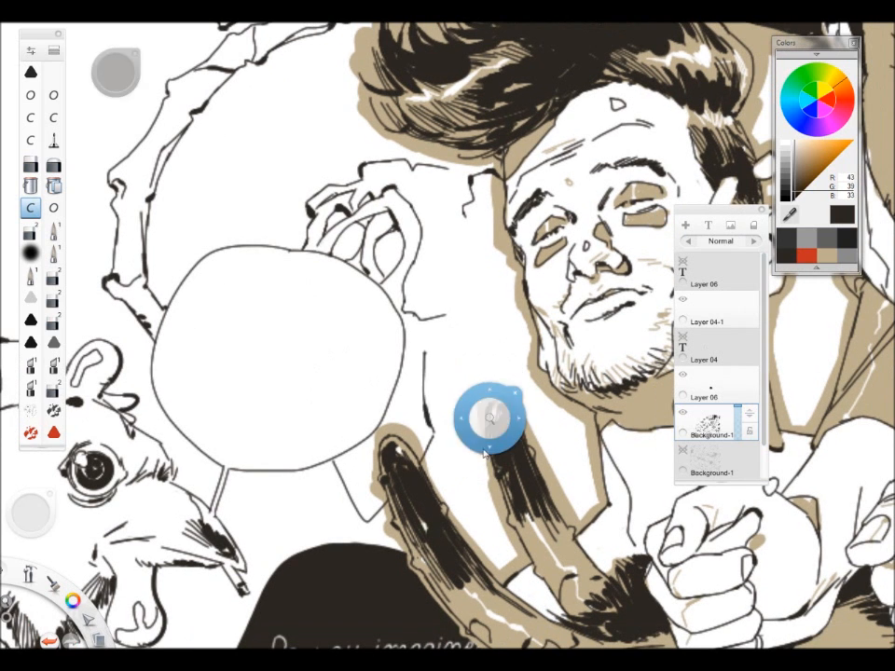
pyautogui.moveTo(489, 399); pyautogui.dragTo(453, 367)
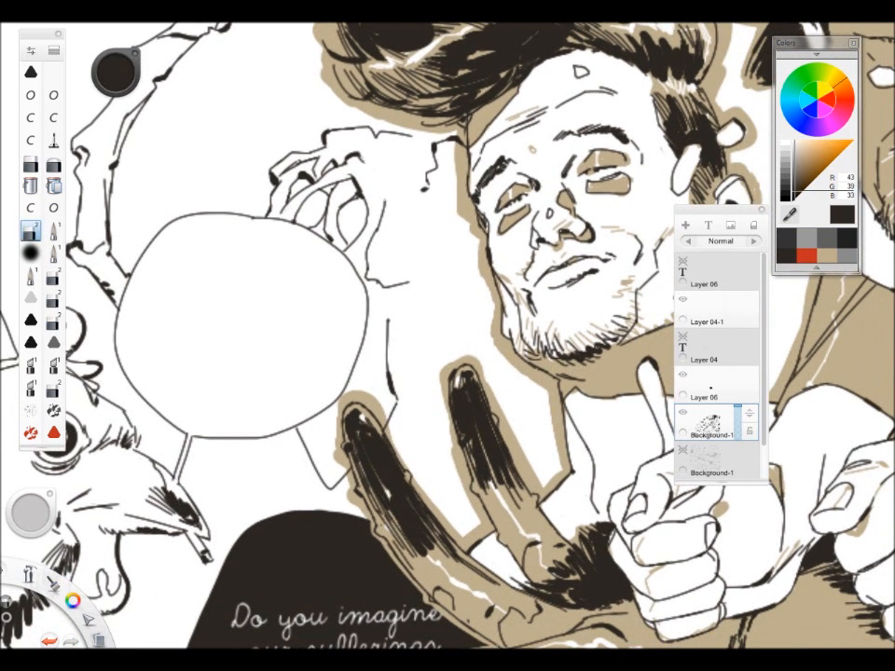
pyautogui.moveTo(448, 373); pyautogui.dragTo(470, 426)
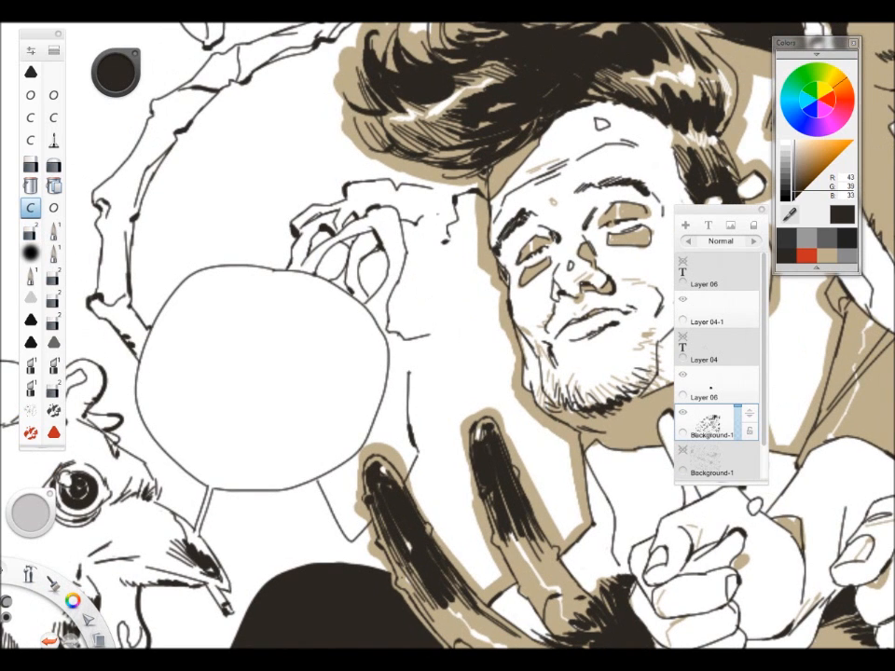
pyautogui.click(31, 230)
pyautogui.click(31, 208)
pyautogui.moveTo(441, 225); pyautogui.dragTo(492, 420)
pyautogui.hotkey('ctrl', 'z')
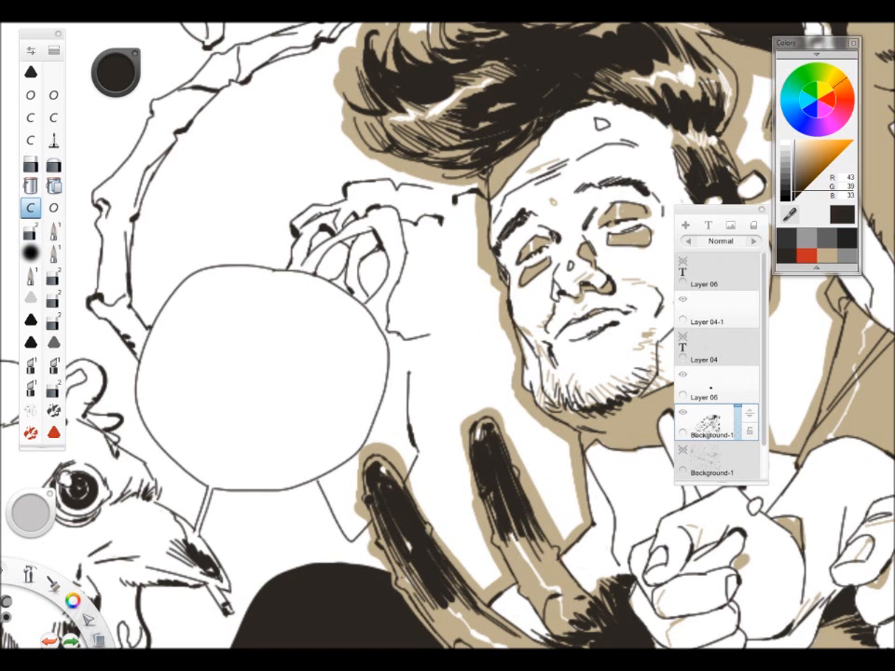
# Bring up an ellipse guide and shape it into a narrow ellipse with radii 79 and 345, rotated 13°.
pyautogui.press('e')
pyautogui.moveTo(254, 336); pyautogui.dragTo(320, 335)
pyautogui.moveTo(447, 244); pyautogui.dragTo(448, 80)
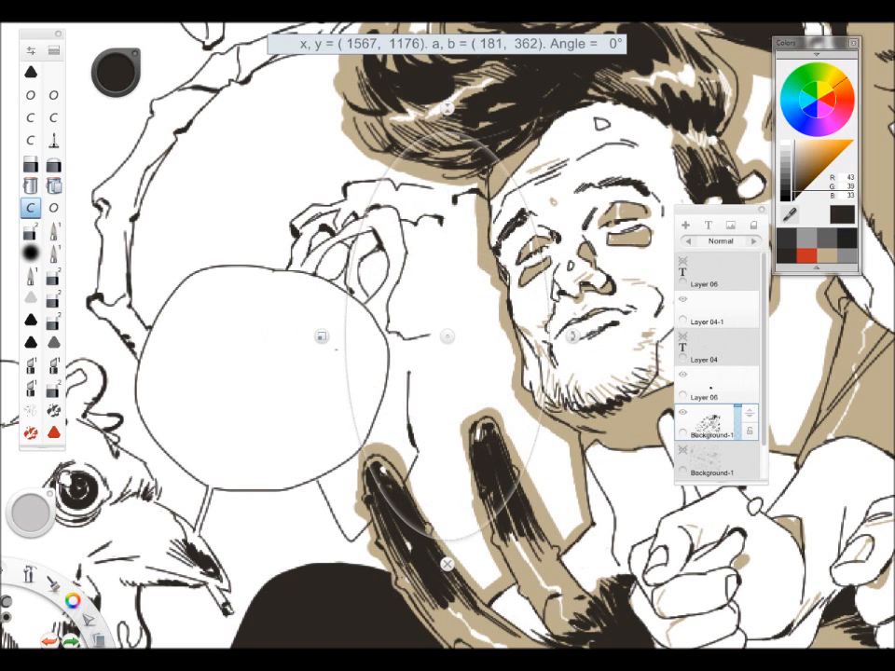
pyautogui.moveTo(320, 336); pyautogui.dragTo(377, 337)
pyautogui.moveTo(448, 224); pyautogui.dragTo(447, 112)
pyautogui.moveTo(516, 335); pyautogui.dragTo(513, 321)
# Hide the tan colour layer Layer 01 and trace a long curved bone edge down to the dark finger with the ellipse guide.
pyautogui.scroll(-1, 736, 373)
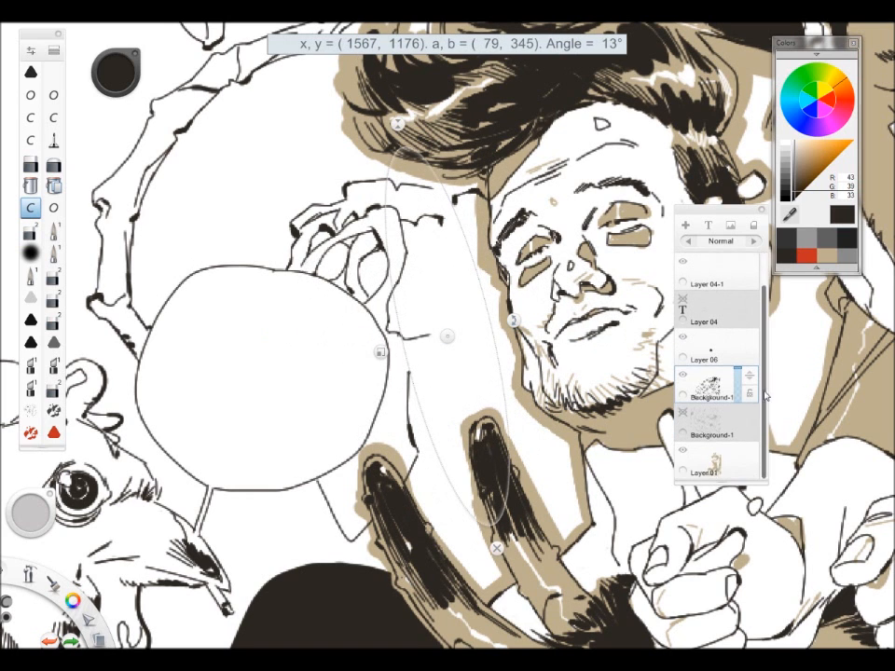
pyautogui.moveTo(448, 336); pyautogui.dragTo(432, 350)
pyautogui.moveTo(439, 219); pyautogui.dragTo(480, 401)
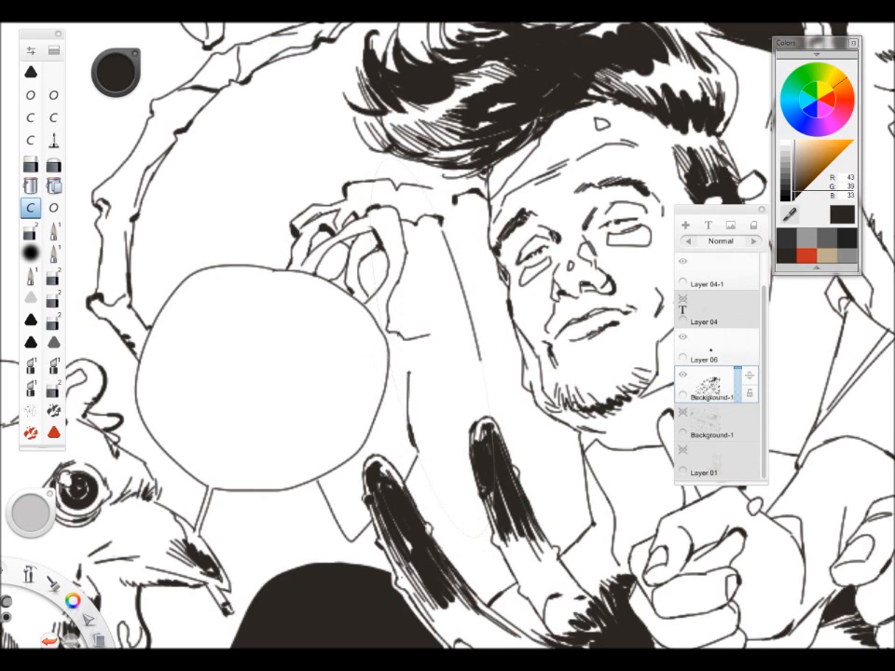
# Reposition the ellipse guide to ink a parallel second line for the long bone, and outline the shoulder blade beside it.
pyautogui.press('e')
pyautogui.moveTo(425, 349); pyautogui.dragTo(413, 361)
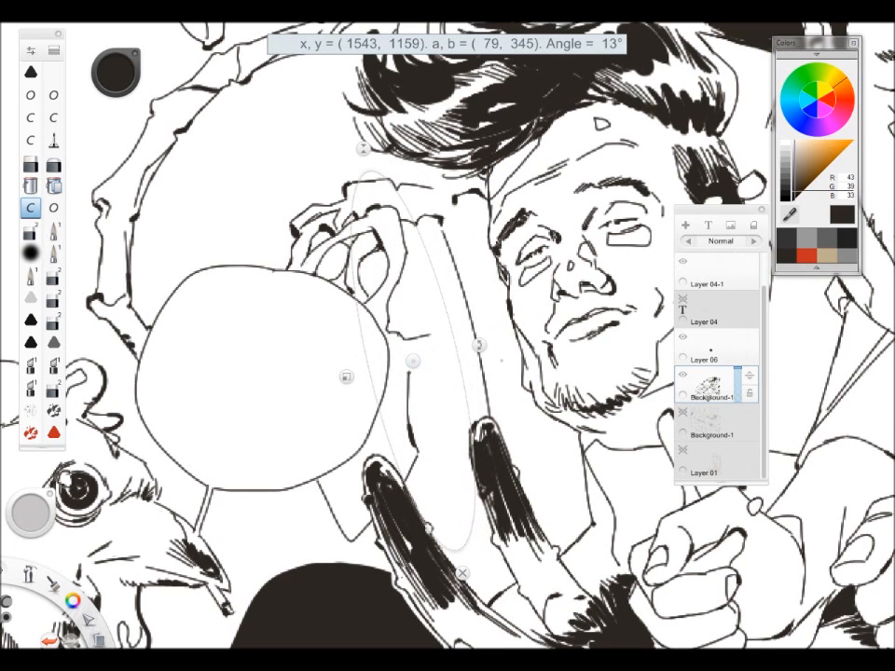
pyautogui.moveTo(479, 346); pyautogui.dragTo(476, 336)
pyautogui.moveTo(413, 361); pyautogui.dragTo(429, 392)
pyautogui.moveTo(492, 366); pyautogui.dragTo(497, 380)
pyautogui.moveTo(428, 392); pyautogui.dragTo(430, 390)
pyautogui.press('e')
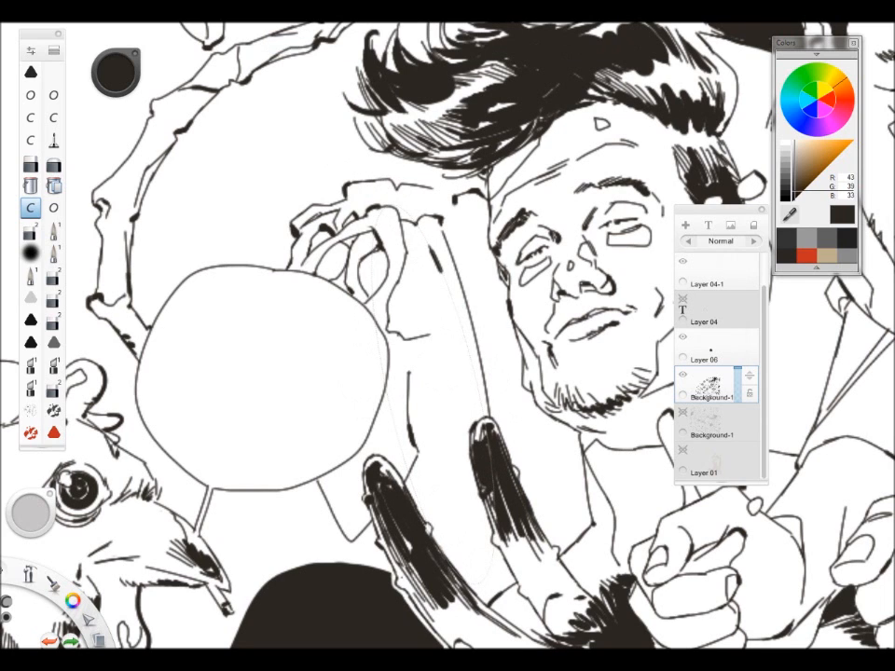
pyautogui.press('e')
pyautogui.press('e')
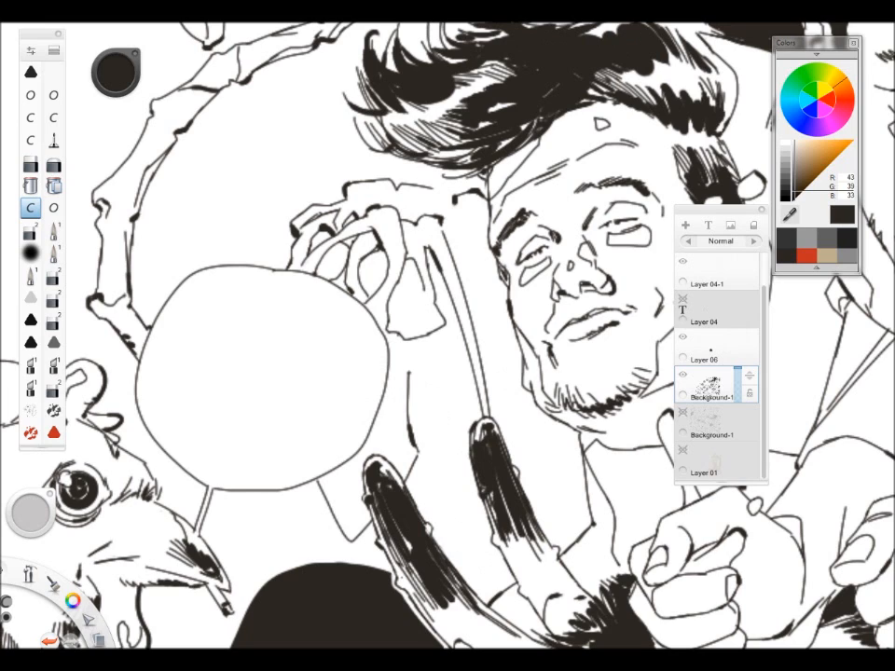
# Ink the curved ribs between the spine line and the long bone, and a sloping line towards the man's jaw.
pyautogui.press('s')
pyautogui.press('s')
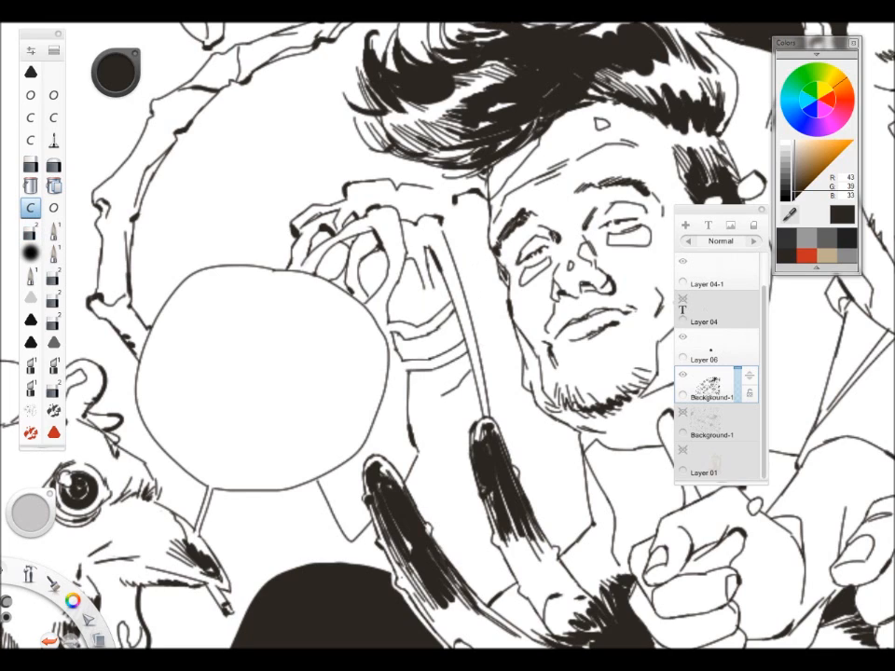
pyautogui.press('s')
pyautogui.press('s')
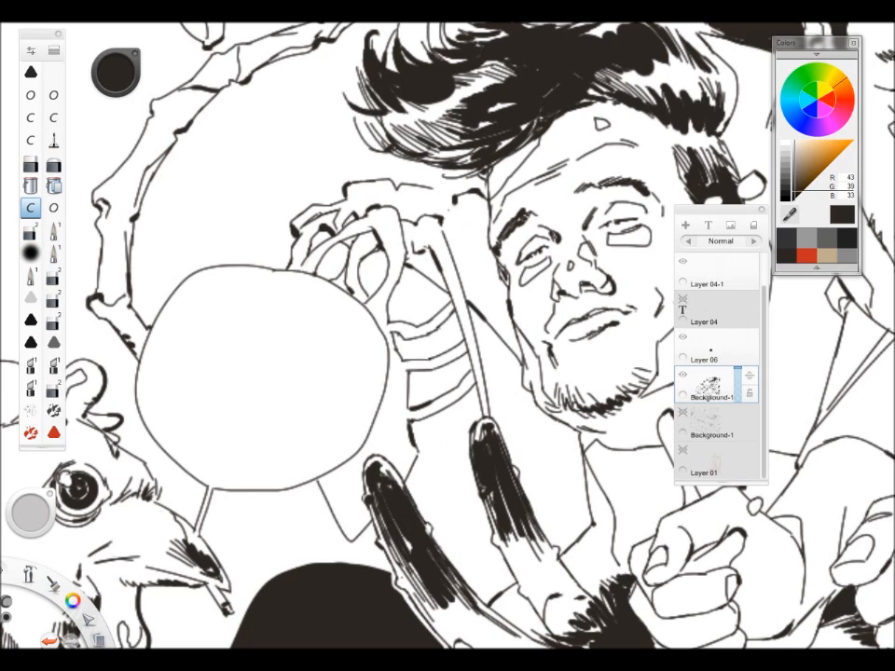
pyautogui.moveTo(420, 388); pyautogui.dragTo(594, 352)
pyautogui.moveTo(505, 404); pyautogui.dragTo(532, 381)
pyautogui.click(592, 355)
pyautogui.scroll(-3, 600, 347)
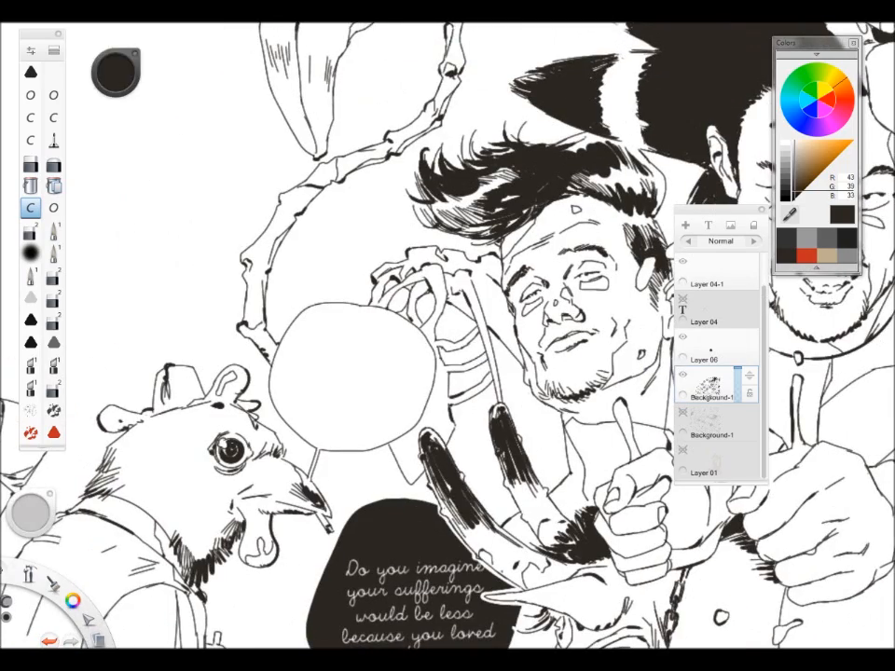
# Ink additional lower ribs between the spine and the long bone, and shade the gaps between them in black.
pyautogui.scroll(3, 446, 560)
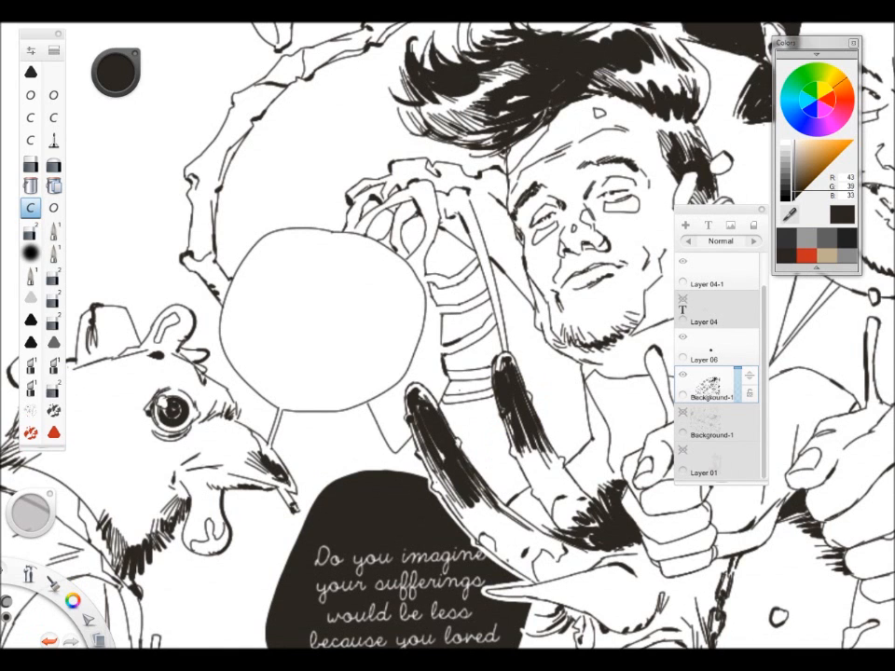
pyautogui.moveTo(478, 311); pyautogui.dragTo(440, 341)
pyautogui.scroll(-3, 447, 335)
pyautogui.scroll(4, 448, 336)
pyautogui.moveTo(355, 202)
pyautogui.mouseDown()
pyautogui.moveTo(322, 233)
pyautogui.moveTo(331, 224)
pyautogui.mouseUp()
pyautogui.moveTo(336, 173); pyautogui.dragTo(304, 204)
pyautogui.moveTo(448, 336); pyautogui.dragTo(387, 336)
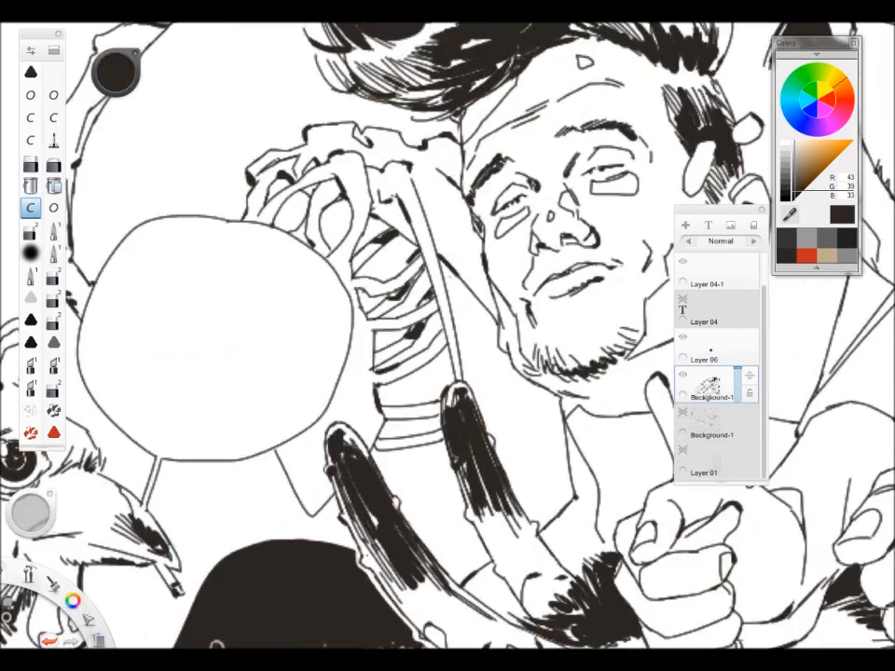
# Add small ink details to the bone tip below the blank round shape and to the lowest ribs.
pyautogui.scroll(-3, 448, 336)
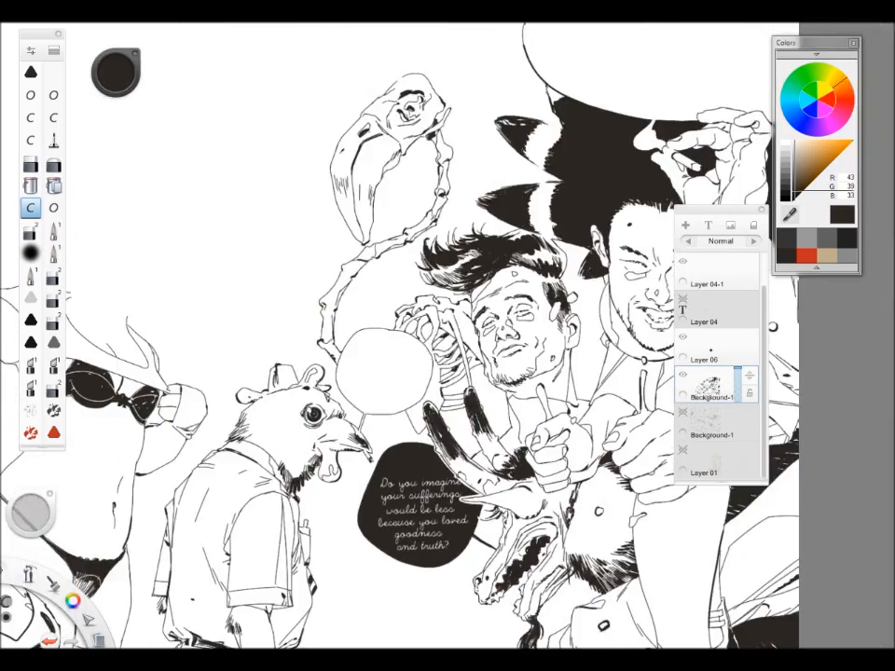
pyautogui.scroll(4, 447, 335)
pyautogui.moveTo(486, 643)
pyautogui.mouseDown()
pyautogui.moveTo(486, 505)
pyautogui.moveTo(449, 434)
pyautogui.moveTo(419, 432)
pyautogui.mouseUp()
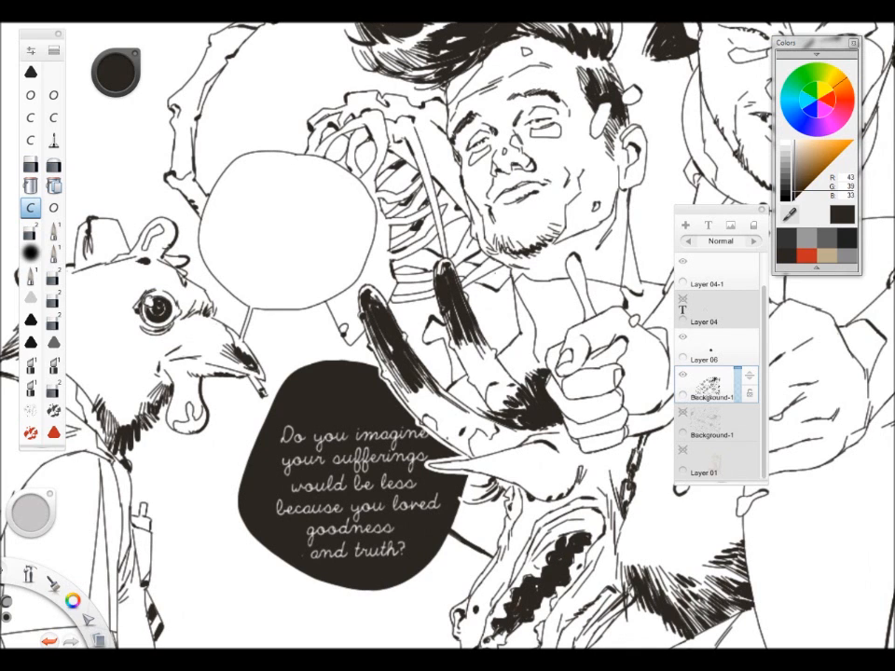
pyautogui.moveTo(512, 344); pyautogui.dragTo(494, 289)
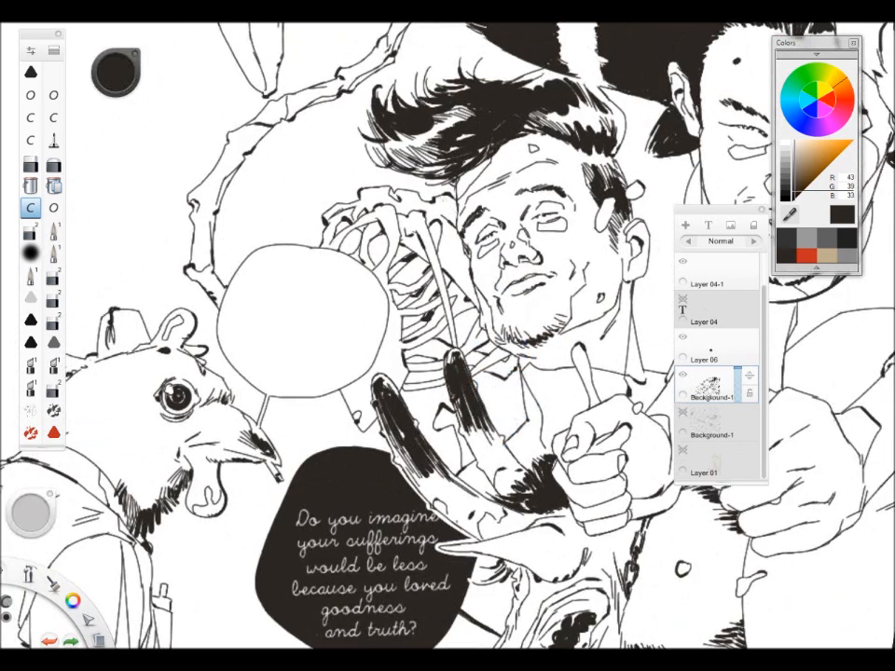
pyautogui.scroll(-3, 447, 336)
pyautogui.scroll(-2, 447, 335)
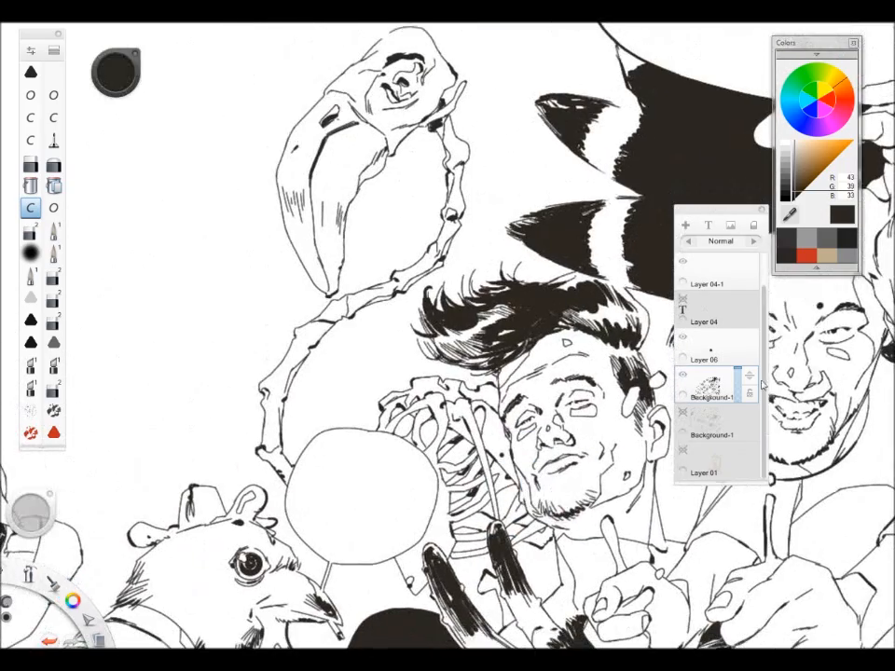
# On Layer 01, trace a thick tan outline around the bird skeleton's skull, neck, rib cage and lower bones.
pyautogui.click(725, 474)
pyautogui.click(54, 207)
pyautogui.moveTo(325, 89)
pyautogui.mouseDown()
pyautogui.moveTo(307, 121)
pyautogui.moveTo(296, 266)
pyautogui.moveTo(429, 131)
pyautogui.moveTo(450, 172)
pyautogui.moveTo(401, 275)
pyautogui.moveTo(347, 299)
pyautogui.mouseUp()
pyautogui.moveTo(323, 91)
pyautogui.mouseDown()
pyautogui.moveTo(383, 39)
pyautogui.moveTo(359, 92)
pyautogui.mouseUp()
pyautogui.moveTo(366, 82)
pyautogui.mouseDown()
pyautogui.moveTo(418, 115)
pyautogui.moveTo(437, 277)
pyautogui.moveTo(380, 348)
pyautogui.mouseUp()
pyautogui.moveTo(380, 347)
pyautogui.mouseDown()
pyautogui.moveTo(452, 278)
pyautogui.moveTo(331, 446)
pyautogui.moveTo(343, 472)
pyautogui.mouseUp()
pyautogui.moveTo(373, 299)
pyautogui.mouseDown()
pyautogui.moveTo(315, 366)
pyautogui.moveTo(334, 476)
pyautogui.mouseUp()
pyautogui.moveTo(385, 413); pyautogui.dragTo(406, 320)
pyautogui.moveTo(516, 273)
pyautogui.mouseDown()
pyautogui.moveTo(483, 275)
pyautogui.moveTo(445, 328)
pyautogui.mouseUp()
pyautogui.moveTo(514, 270); pyautogui.dragTo(560, 284)
pyautogui.moveTo(464, 453); pyautogui.dragTo(483, 488)
pyautogui.moveTo(446, 327)
pyautogui.mouseDown()
pyautogui.moveTo(478, 342)
pyautogui.moveTo(464, 452)
pyautogui.mouseUp()
pyautogui.moveTo(480, 491); pyautogui.dragTo(494, 474)
pyautogui.moveTo(520, 447)
pyautogui.mouseDown()
pyautogui.moveTo(555, 453)
pyautogui.moveTo(535, 455)
pyautogui.mouseUp()
pyautogui.moveTo(588, 438); pyautogui.dragTo(616, 448)
# Flood-fill the interiors of the skull, neck and rib cage with tan inside the outline.
pyautogui.click(30, 184)
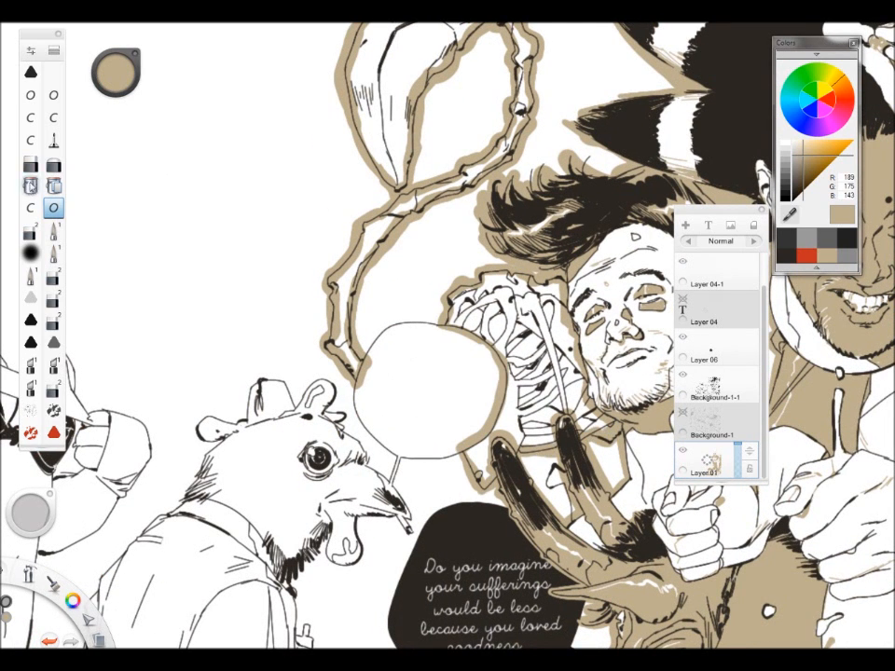
pyautogui.click(397, 213)
pyautogui.click(540, 269)
pyautogui.click(485, 450)
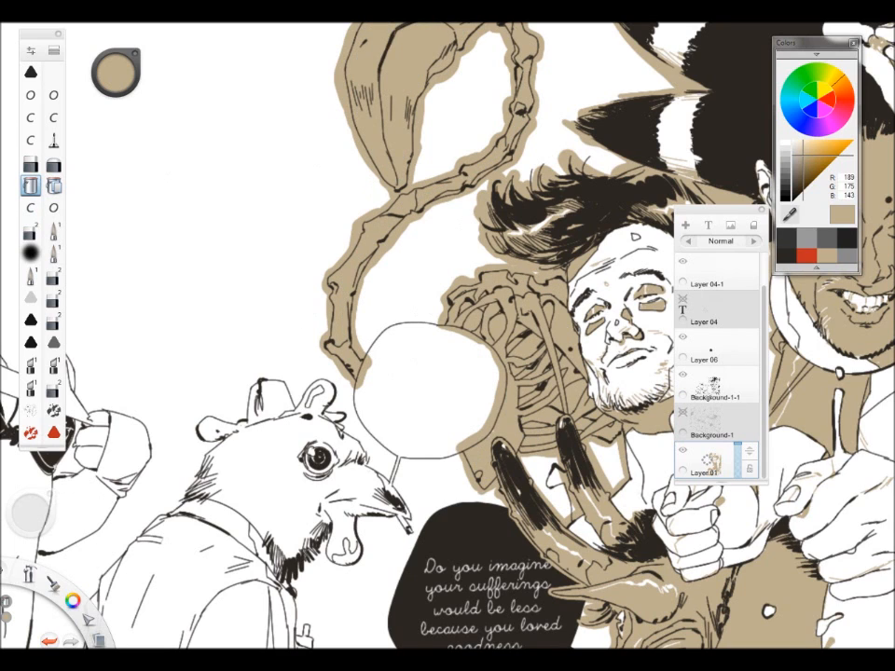
# Erase the tan that spills over the edges inside the blank round shape and the neck curve.
pyautogui.click(53, 208)
pyautogui.click(31, 231)
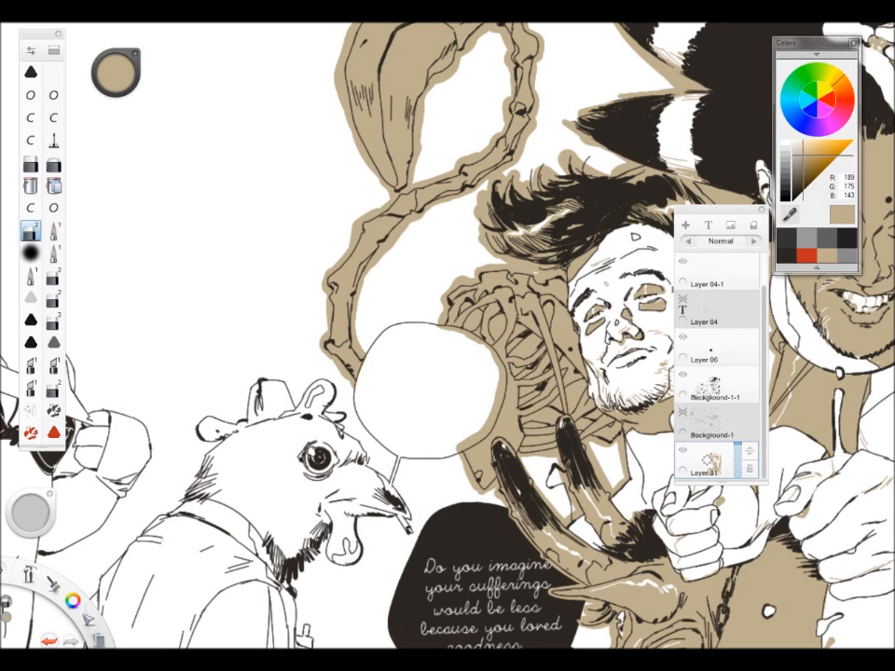
pyautogui.moveTo(375, 303); pyautogui.dragTo(369, 257)
pyautogui.moveTo(481, 74)
pyautogui.mouseDown()
pyautogui.moveTo(481, 164)
pyautogui.moveTo(535, 342)
pyautogui.moveTo(424, 267)
pyautogui.mouseUp()
# Flood-fill with the transparent colour on Layer 01 to clear the tan from the bird's skull, beak and neck bones.
pyautogui.click(710, 385)
pyautogui.keyDown('alt'); pyautogui.click(634, 403); pyautogui.keyUp('alt')
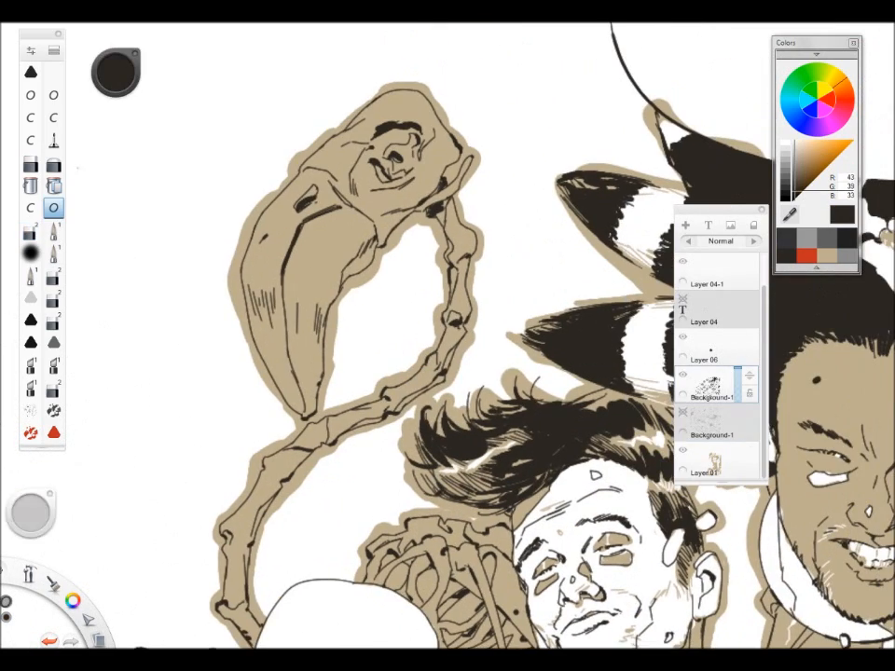
pyautogui.click(53, 186)
pyautogui.click(713, 460)
pyautogui.click(72, 601)
pyautogui.click(80, 634)
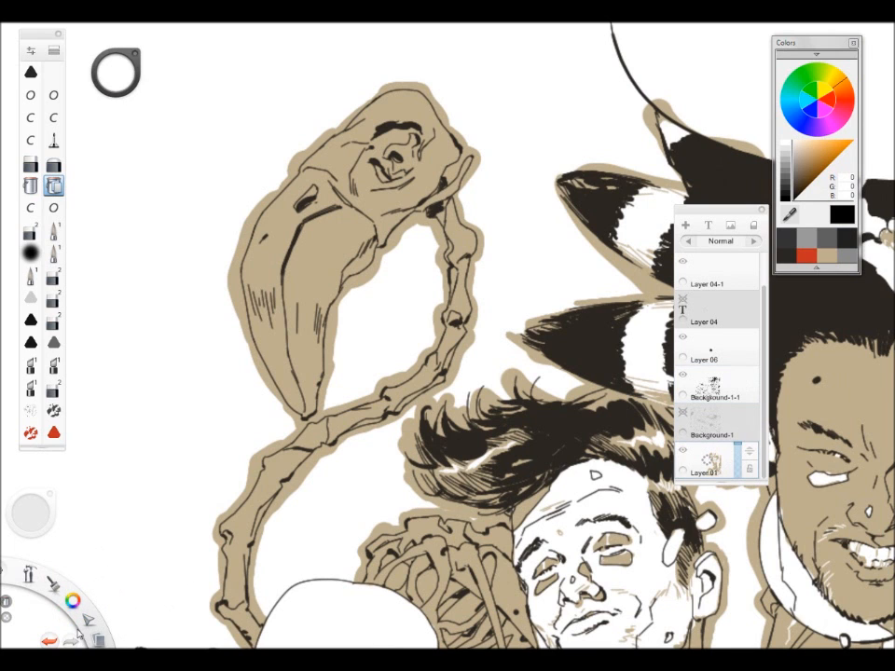
pyautogui.click(363, 411)
pyautogui.click(466, 296)
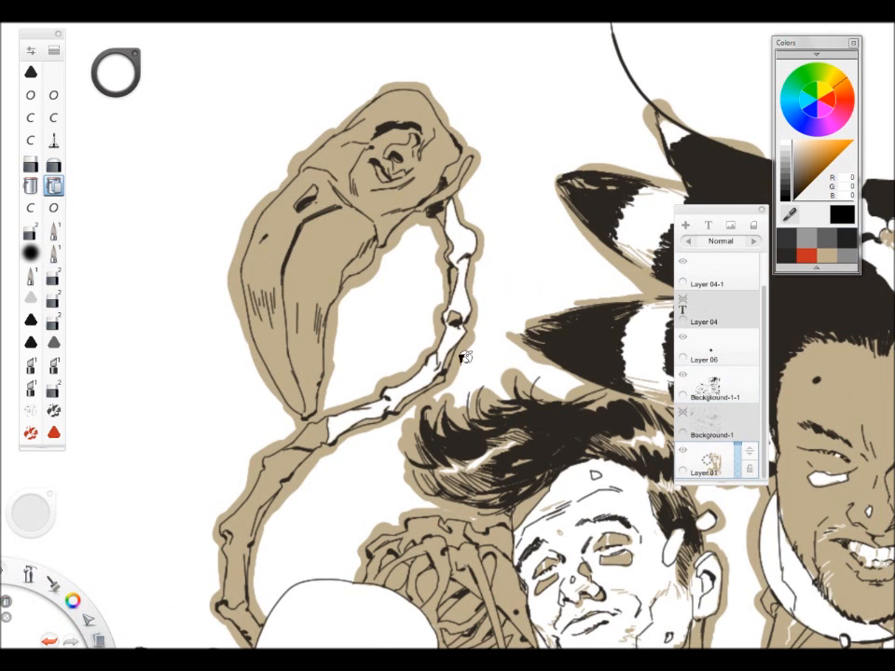
pyautogui.click(326, 270)
pyautogui.click(457, 181)
pyautogui.moveTo(326, 480); pyautogui.dragTo(392, 313)
pyautogui.click(345, 303)
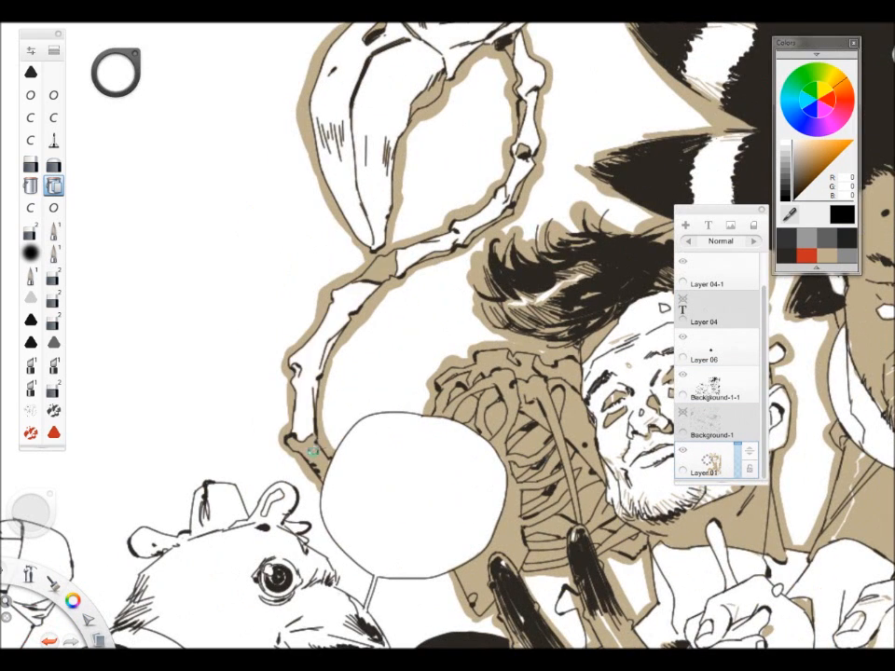
pyautogui.click(314, 449)
# Clear the tan fill from the shoulder bones, the long bone and each rib, keeping tan in the gaps between them.
pyautogui.click(499, 363)
pyautogui.click(542, 427)
pyautogui.click(550, 422)
pyautogui.click(581, 420)
pyautogui.click(603, 514)
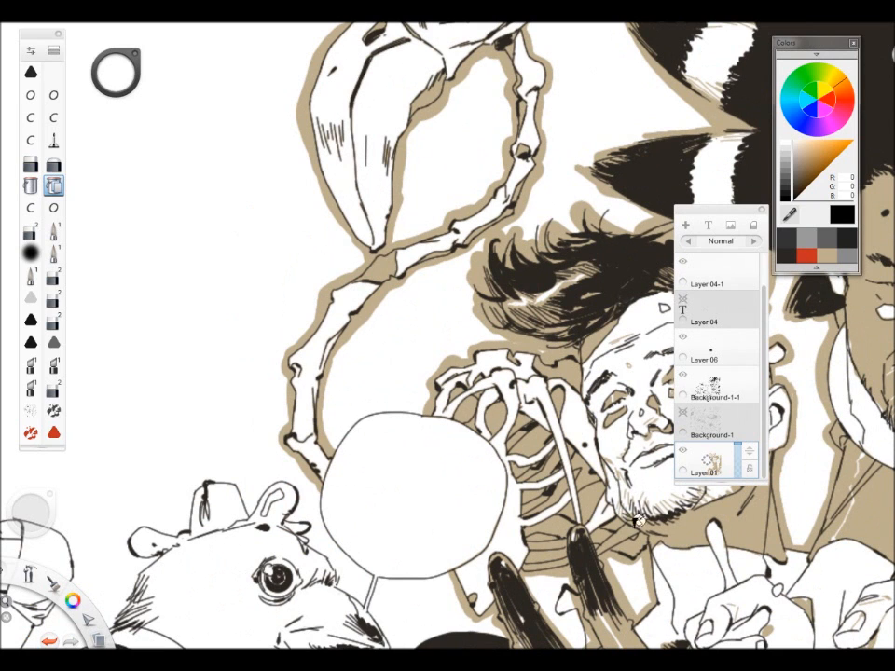
pyautogui.click(614, 538)
pyautogui.click(629, 545)
pyautogui.click(543, 562)
pyautogui.click(598, 474)
pyautogui.click(537, 504)
pyautogui.click(570, 519)
pyautogui.click(601, 533)
pyautogui.click(518, 440)
pyautogui.click(529, 477)
pyautogui.moveTo(593, 436); pyautogui.dragTo(590, 412)
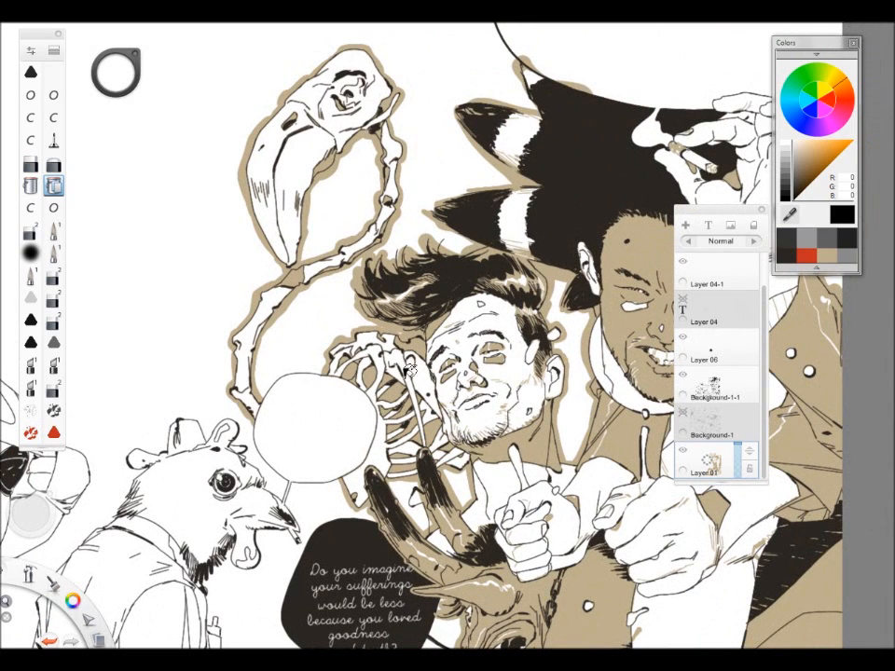
# Pick the tan swatch with the fine inking brush and start hatching the beak and the upper neck bones.
pyautogui.click(31, 208)
pyautogui.click(827, 255)
pyautogui.moveTo(382, 215); pyautogui.dragTo(416, 359)
pyautogui.moveTo(369, 303); pyautogui.dragTo(429, 192)
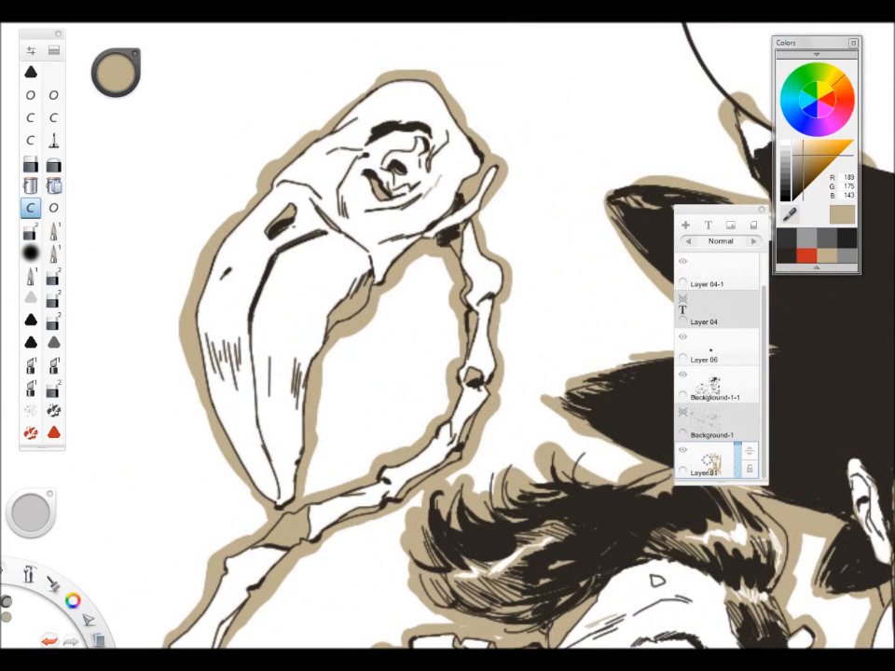
pyautogui.moveTo(260, 332); pyautogui.dragTo(265, 363)
pyautogui.moveTo(273, 351); pyautogui.dragTo(278, 390)
pyautogui.moveTo(392, 355); pyautogui.dragTo(372, 283)
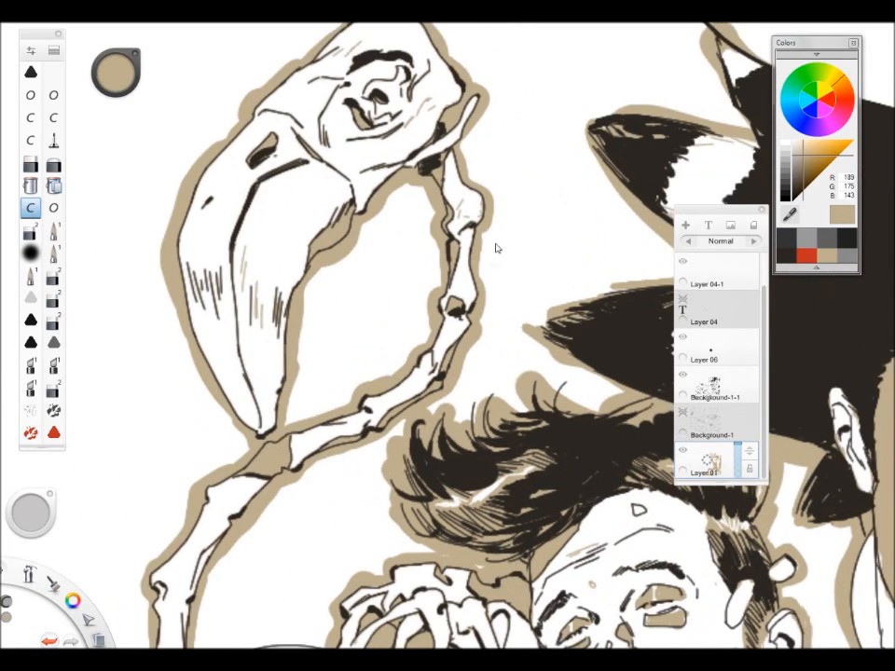
pyautogui.moveTo(498, 249); pyautogui.dragTo(517, 217)
pyautogui.moveTo(497, 362)
pyautogui.mouseDown()
pyautogui.moveTo(527, 330)
pyautogui.moveTo(528, 342)
pyautogui.mouseUp()
# Hatch both halves of the lower beak with long tan strokes below the black shading lines.
pyautogui.moveTo(271, 220)
pyautogui.mouseDown()
pyautogui.moveTo(292, 303)
pyautogui.moveTo(302, 302)
pyautogui.mouseUp()
pyautogui.moveTo(295, 237); pyautogui.dragTo(306, 294)
pyautogui.moveTo(318, 222); pyautogui.dragTo(326, 304)
pyautogui.moveTo(330, 260); pyautogui.dragTo(337, 307)
pyautogui.moveTo(345, 239)
pyautogui.mouseDown()
pyautogui.moveTo(339, 309)
pyautogui.moveTo(341, 302)
pyautogui.moveTo(331, 308)
pyautogui.mouseUp()
pyautogui.moveTo(282, 265); pyautogui.dragTo(321, 340)
pyautogui.moveTo(301, 237); pyautogui.dragTo(316, 324)
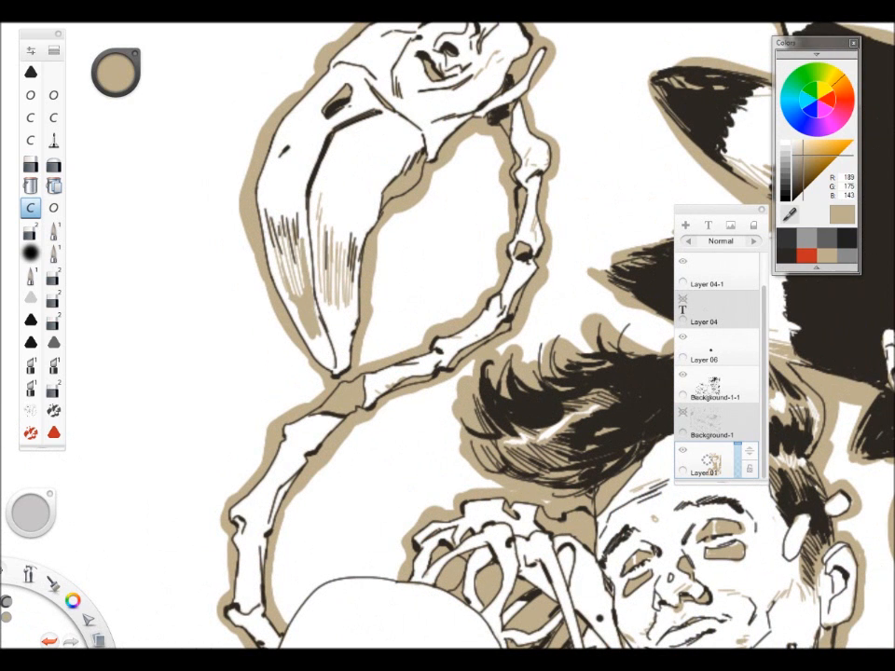
# Build up denser tan shading towards the tip of the beak and along its inner edge.
pyautogui.moveTo(263, 221); pyautogui.dragTo(277, 287)
pyautogui.moveTo(304, 228); pyautogui.dragTo(315, 313)
pyautogui.moveTo(301, 263); pyautogui.dragTo(321, 332)
pyautogui.moveTo(279, 289)
pyautogui.mouseDown()
pyautogui.moveTo(303, 336)
pyautogui.moveTo(331, 352)
pyautogui.mouseUp()
pyautogui.moveTo(319, 284); pyautogui.dragTo(334, 340)
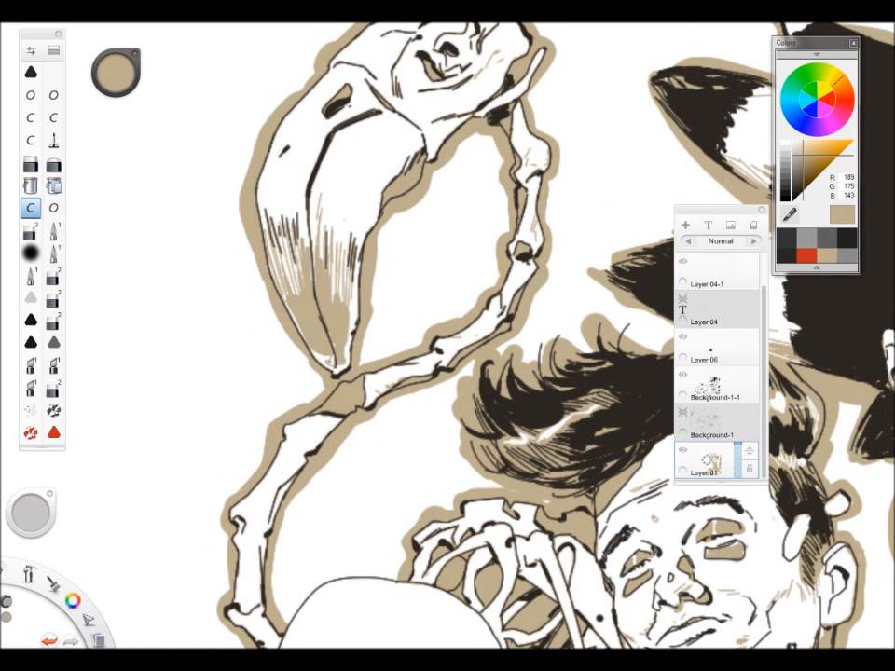
pyautogui.moveTo(357, 283); pyautogui.dragTo(351, 324)
pyautogui.moveTo(388, 345)
pyautogui.mouseDown()
pyautogui.moveTo(381, 444)
pyautogui.moveTo(438, 289)
pyautogui.mouseUp()
pyautogui.moveTo(346, 301); pyautogui.dragTo(328, 342)
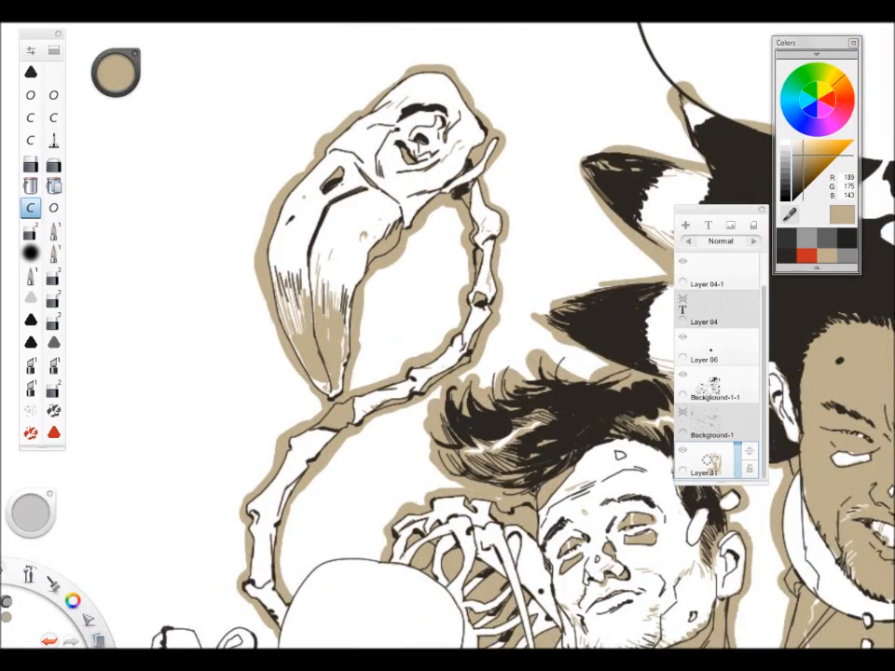
# Add small tan shading strokes to the neck vertebrae, the ribs and the back of the skull.
pyautogui.moveTo(481, 368); pyautogui.dragTo(550, 172)
pyautogui.moveTo(336, 388); pyautogui.dragTo(348, 411)
pyautogui.moveTo(374, 400); pyautogui.dragTo(374, 504)
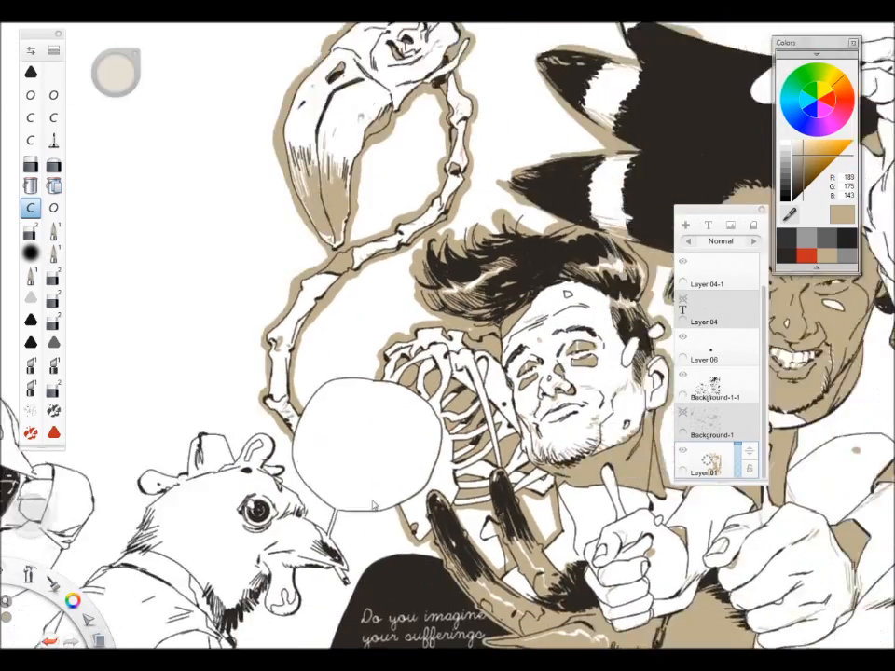
pyautogui.moveTo(486, 395); pyautogui.dragTo(523, 317)
pyautogui.moveTo(489, 380); pyautogui.dragTo(501, 374)
pyautogui.moveTo(519, 441); pyautogui.dragTo(516, 533)
pyautogui.moveTo(498, 192); pyautogui.dragTo(513, 131)
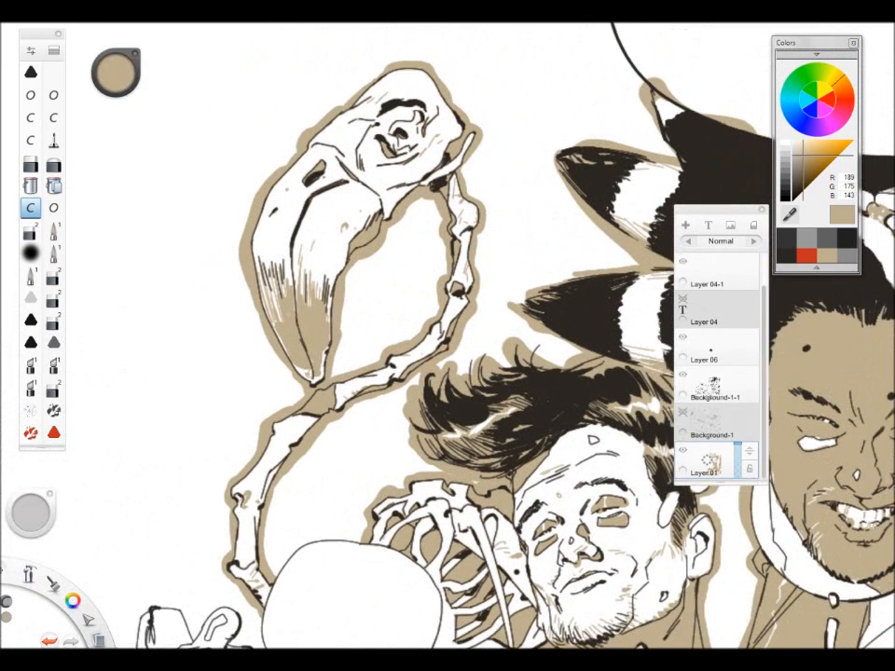
pyautogui.moveTo(450, 169); pyautogui.dragTo(460, 157)
pyautogui.moveTo(486, 272); pyautogui.dragTo(496, 291)
# Try a pure red outline around the bird skull and beak, and retrace it in tan.
pyautogui.click(839, 96)
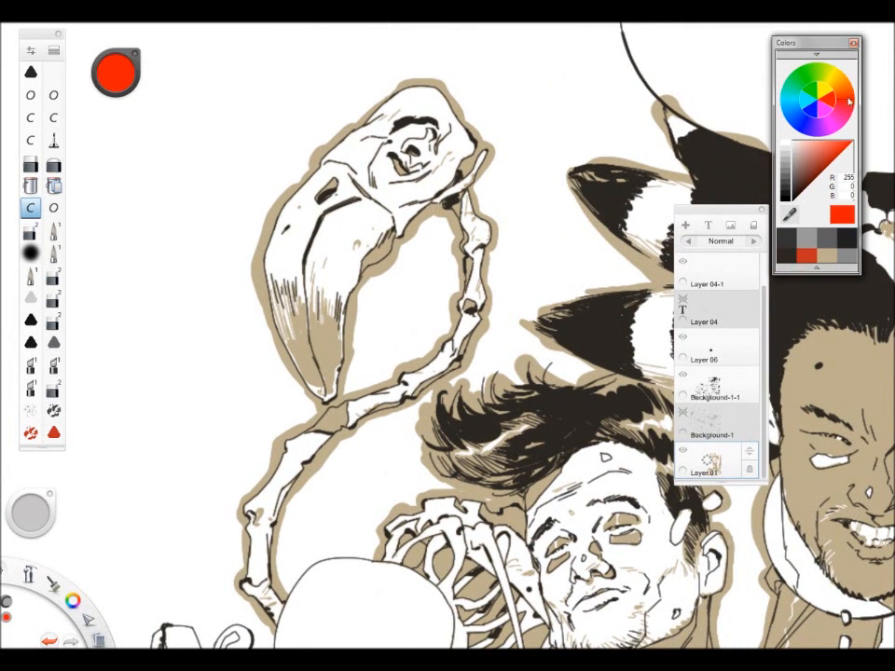
pyautogui.moveTo(116, 73); pyautogui.dragTo(96, 68)
pyautogui.click(53, 207)
pyautogui.moveTo(401, 82)
pyautogui.mouseDown()
pyautogui.moveTo(487, 144)
pyautogui.moveTo(401, 233)
pyautogui.moveTo(480, 280)
pyautogui.mouseUp()
pyautogui.moveTo(387, 245); pyautogui.dragTo(366, 263)
pyautogui.moveTo(264, 291)
pyautogui.mouseDown()
pyautogui.moveTo(343, 331)
pyautogui.moveTo(328, 410)
pyautogui.mouseUp()
pyautogui.click(827, 256)
pyautogui.moveTo(317, 160)
pyautogui.mouseDown()
pyautogui.moveTo(452, 98)
pyautogui.moveTo(475, 284)
pyautogui.mouseUp()
pyautogui.moveTo(331, 405); pyautogui.dragTo(270, 289)
pyautogui.moveTo(391, 336)
pyautogui.mouseDown()
pyautogui.moveTo(380, 354)
pyautogui.moveTo(430, 295)
pyautogui.moveTo(537, 357)
pyautogui.mouseUp()
# Show the sketch layer Background-1, sample the dark ink colour with the inking brush, and make layer Background-1-1 active.
pyautogui.click(682, 412)
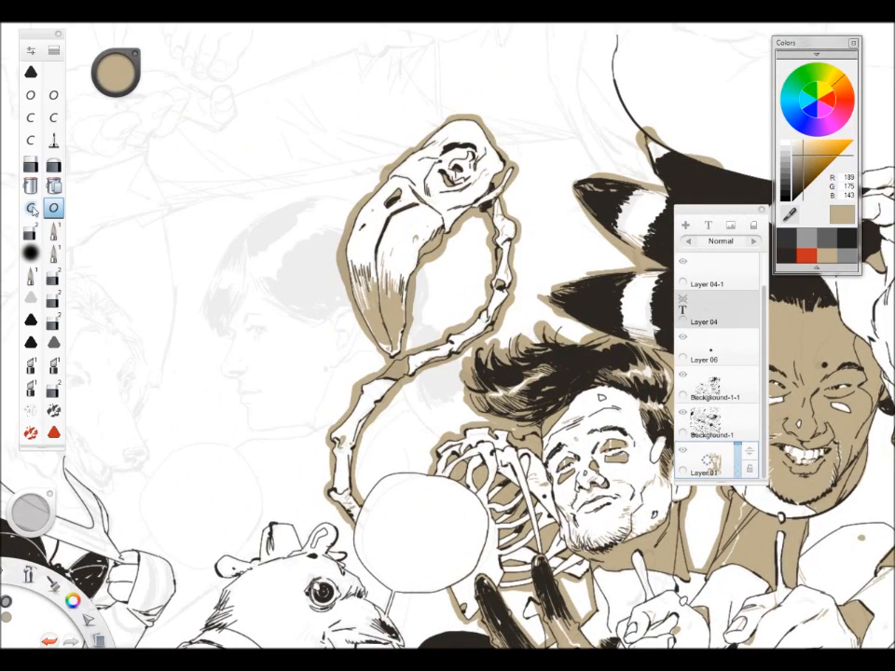
pyautogui.click(31, 208)
pyautogui.keyDown('alt'); pyautogui.click(523, 374); pyautogui.keyUp('alt')
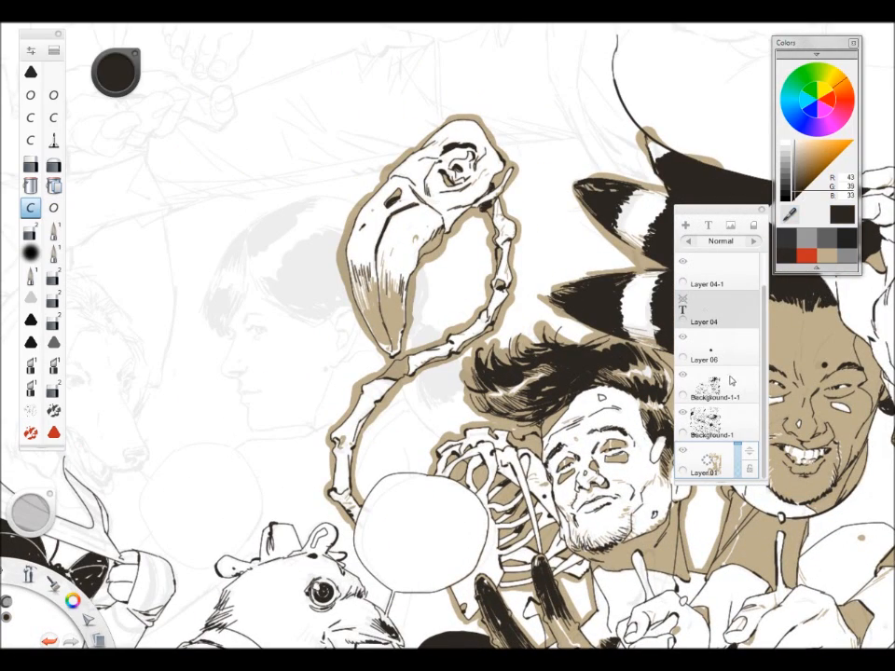
pyautogui.click(731, 378)
# Ink the outer contours of the small winged figure's shoulder, torso and legs over the faint sketch.
pyautogui.moveTo(291, 114)
pyautogui.mouseDown()
pyautogui.moveTo(300, 254)
pyautogui.moveTo(420, 394)
pyautogui.moveTo(485, 418)
pyautogui.moveTo(486, 534)
pyautogui.moveTo(456, 360)
pyautogui.moveTo(492, 314)
pyautogui.moveTo(443, 475)
pyautogui.moveTo(453, 485)
pyautogui.moveTo(511, 401)
pyautogui.moveTo(456, 476)
pyautogui.moveTo(395, 409)
pyautogui.moveTo(523, 452)
pyautogui.moveTo(458, 297)
pyautogui.mouseUp()
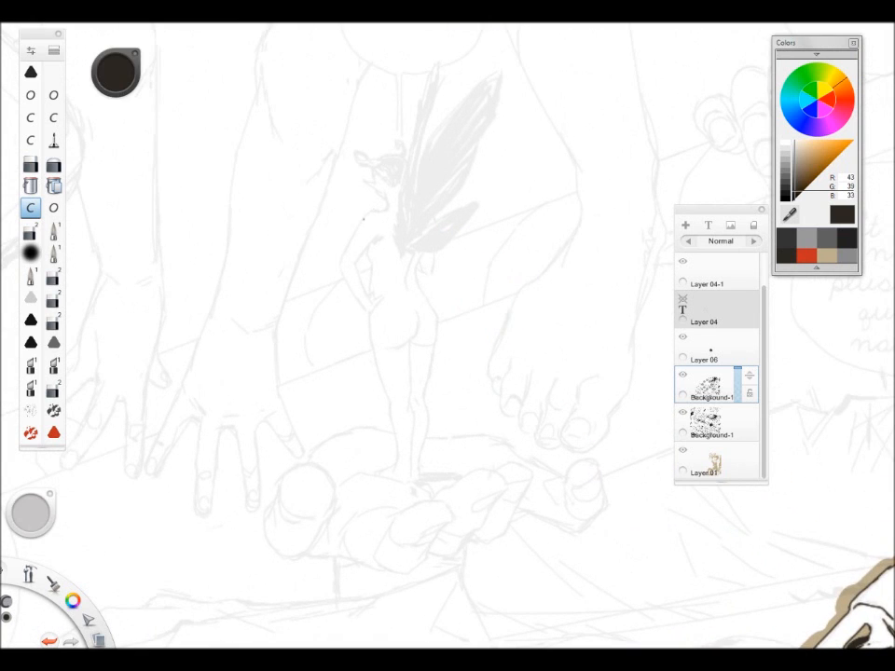
pyautogui.scroll(2, 334, 330)
pyautogui.moveTo(392, 185)
pyautogui.mouseDown()
pyautogui.moveTo(354, 228)
pyautogui.moveTo(377, 277)
pyautogui.mouseUp()
pyautogui.moveTo(458, 270); pyautogui.dragTo(486, 335)
pyautogui.press('space')
pyautogui.moveTo(496, 376); pyautogui.dragTo(501, 273)
pyautogui.moveTo(492, 237)
pyautogui.mouseDown()
pyautogui.moveTo(471, 353)
pyautogui.moveTo(464, 474)
pyautogui.mouseUp()
pyautogui.moveTo(383, 209); pyautogui.dragTo(407, 324)
pyautogui.moveTo(416, 366)
pyautogui.mouseDown()
pyautogui.moveTo(428, 464)
pyautogui.moveTo(396, 471)
pyautogui.mouseUp()
pyautogui.press('space')
pyautogui.moveTo(423, 478); pyautogui.dragTo(444, 433)
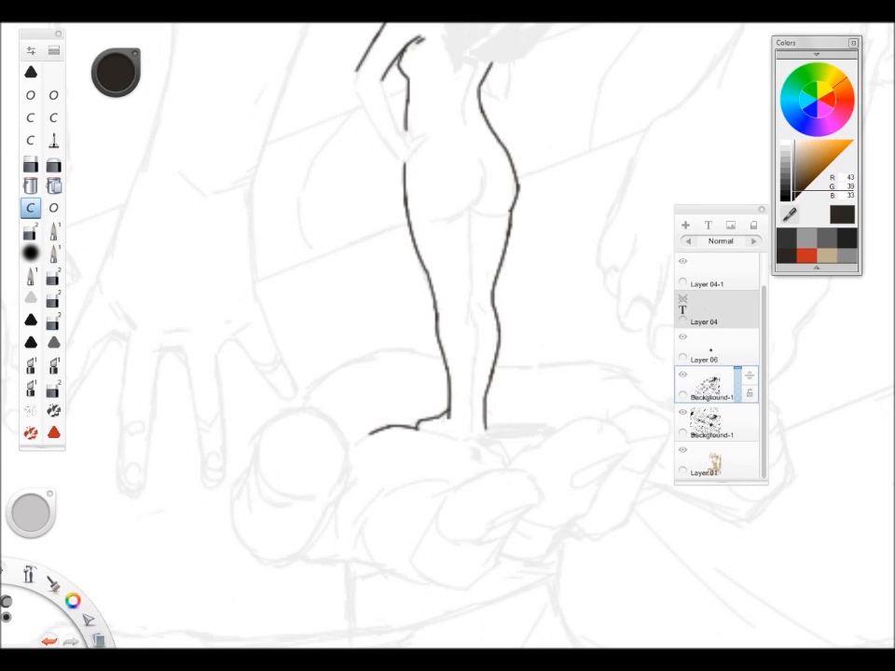
# Ink the winged figure's feet, inner leg lines, back, lower face and the bent arm resting on the hip.
pyautogui.moveTo(486, 432); pyautogui.dragTo(547, 434)
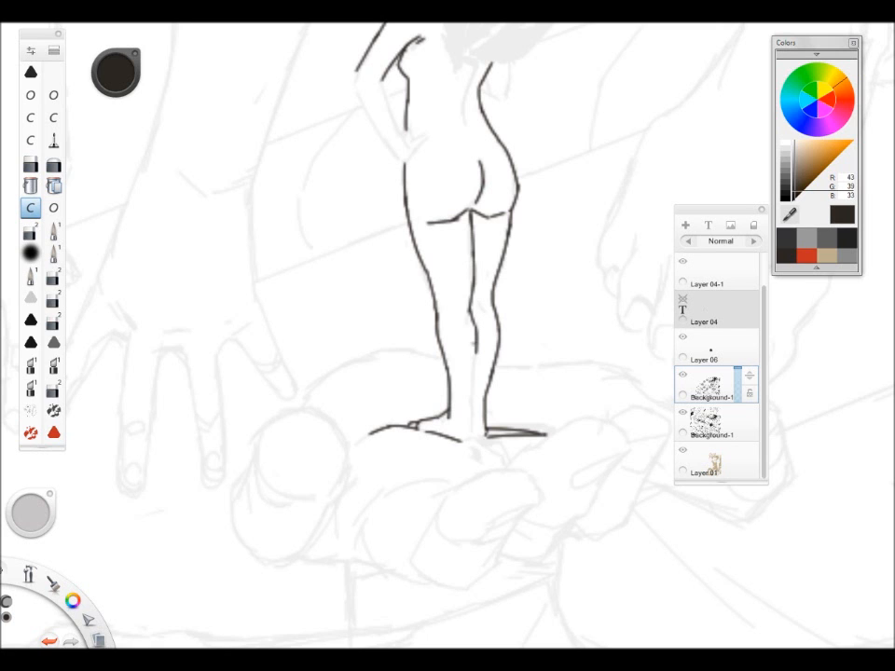
pyautogui.press('space')
pyautogui.moveTo(448, 280); pyautogui.dragTo(420, 445)
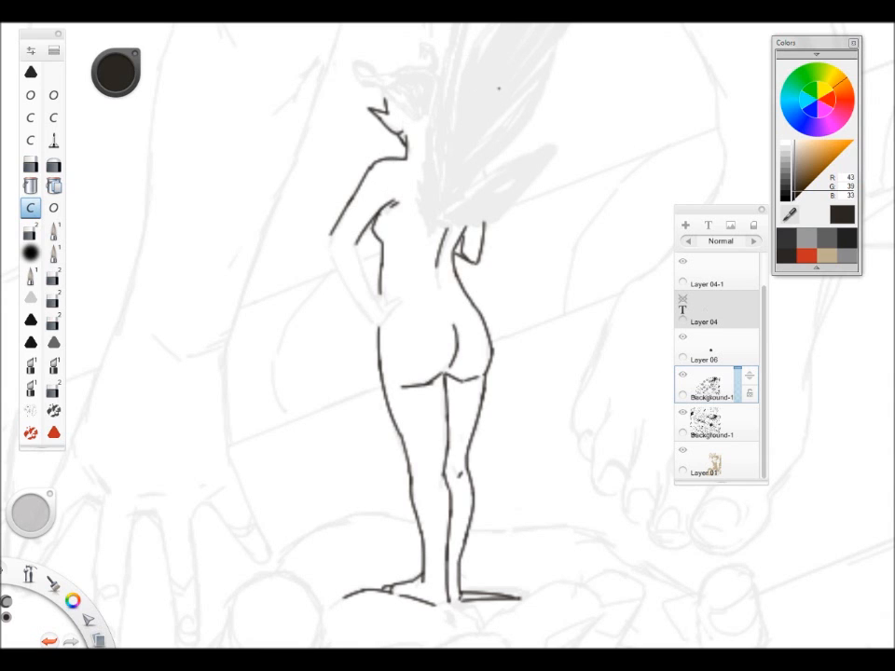
pyautogui.moveTo(356, 250); pyautogui.dragTo(378, 306)
pyautogui.moveTo(328, 241); pyautogui.dragTo(345, 287)
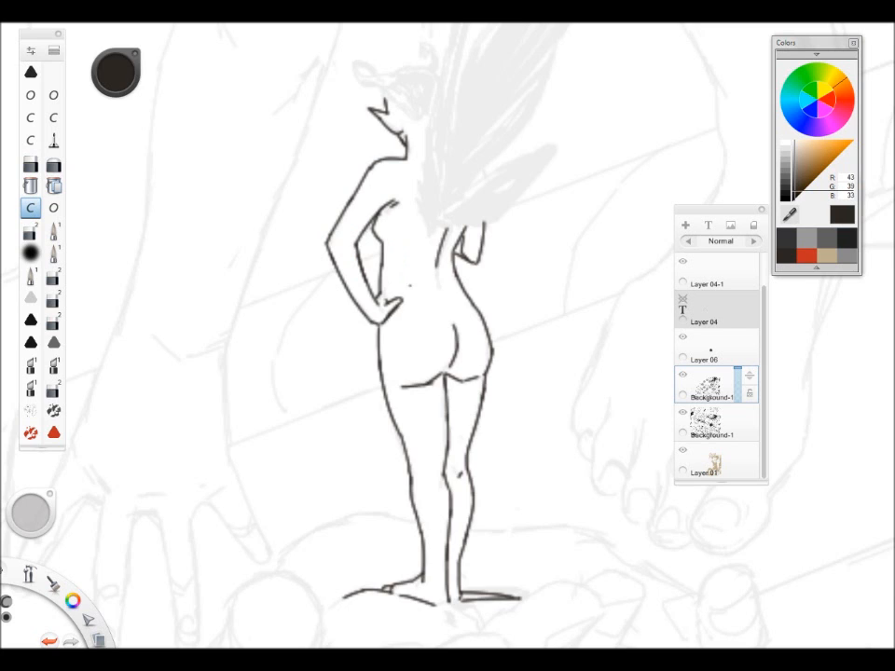
# Ink the winged figure's face profile, forehead curl and the curled tuft on top of the head.
pyautogui.press('space')
pyautogui.moveTo(410, 286); pyautogui.dragTo(380, 406)
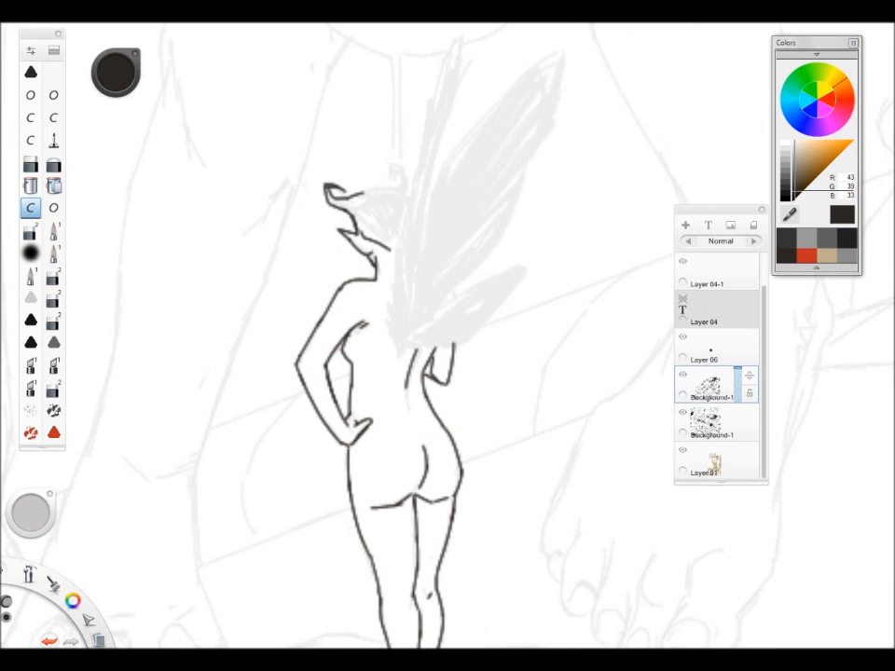
pyautogui.moveTo(500, 345); pyautogui.dragTo(486, 385)
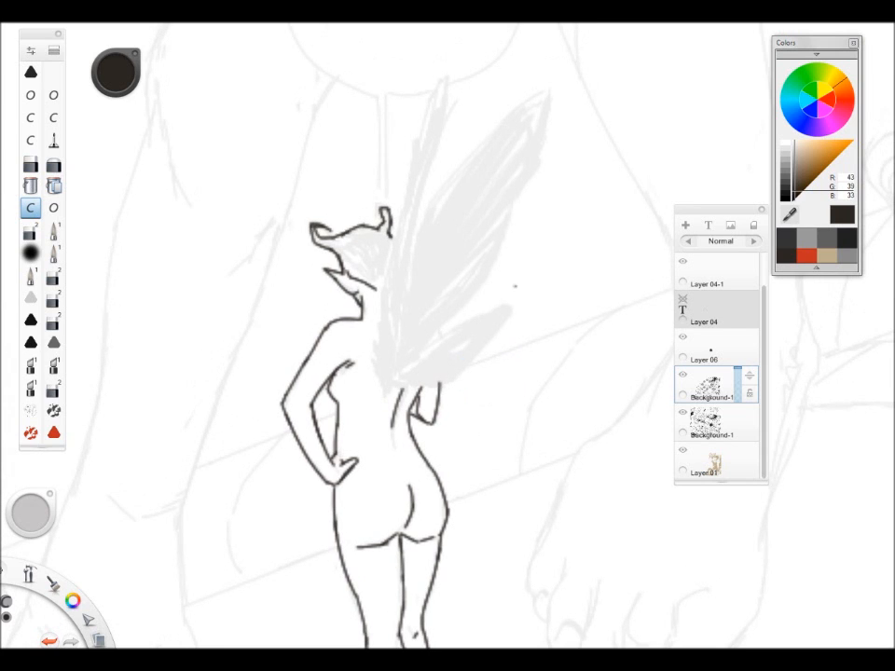
# Fill the small lower wing in solid black and ink the narrow upper wing and the leading wing edges.
pyautogui.moveTo(413, 377)
pyautogui.mouseDown()
pyautogui.moveTo(442, 362)
pyautogui.moveTo(420, 377)
pyautogui.moveTo(473, 370)
pyautogui.mouseUp()
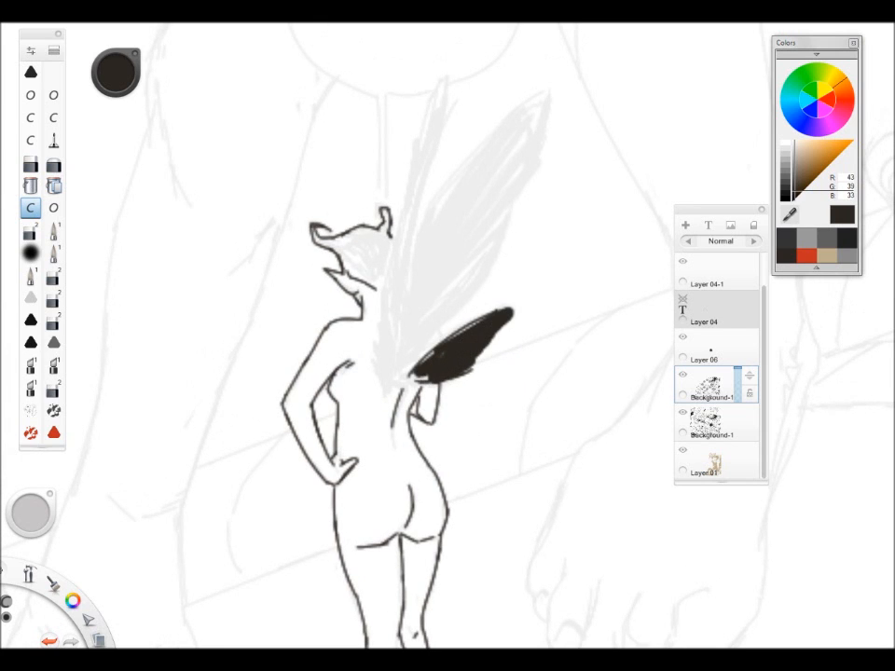
pyautogui.moveTo(544, 91); pyautogui.dragTo(474, 148)
pyautogui.moveTo(447, 78); pyautogui.dragTo(412, 174)
pyautogui.moveTo(412, 173)
pyautogui.mouseDown()
pyautogui.moveTo(425, 166)
pyautogui.moveTo(404, 241)
pyautogui.moveTo(401, 317)
pyautogui.moveTo(375, 387)
pyautogui.mouseUp()
pyautogui.moveTo(399, 321); pyautogui.dragTo(392, 373)
# Fill the large upper wing with long black feather strokes running from its tip to the figure's back.
pyautogui.moveTo(486, 140); pyautogui.dragTo(424, 234)
pyautogui.moveTo(534, 105); pyautogui.dragTo(452, 218)
pyautogui.moveTo(533, 112); pyautogui.dragTo(430, 258)
pyautogui.moveTo(528, 147); pyautogui.dragTo(405, 309)
pyautogui.moveTo(528, 168); pyautogui.dragTo(399, 325)
pyautogui.moveTo(518, 208); pyautogui.dragTo(402, 334)
pyautogui.moveTo(516, 235); pyautogui.dragTo(400, 351)
pyautogui.moveTo(495, 269); pyautogui.dragTo(398, 365)
pyautogui.moveTo(436, 231)
pyautogui.mouseDown()
pyautogui.moveTo(411, 285)
pyautogui.moveTo(419, 271)
pyautogui.mouseUp()
# Extend the large wing's outer edge with short black feather strokes and darken the wing base on the back.
pyautogui.click(54, 208)
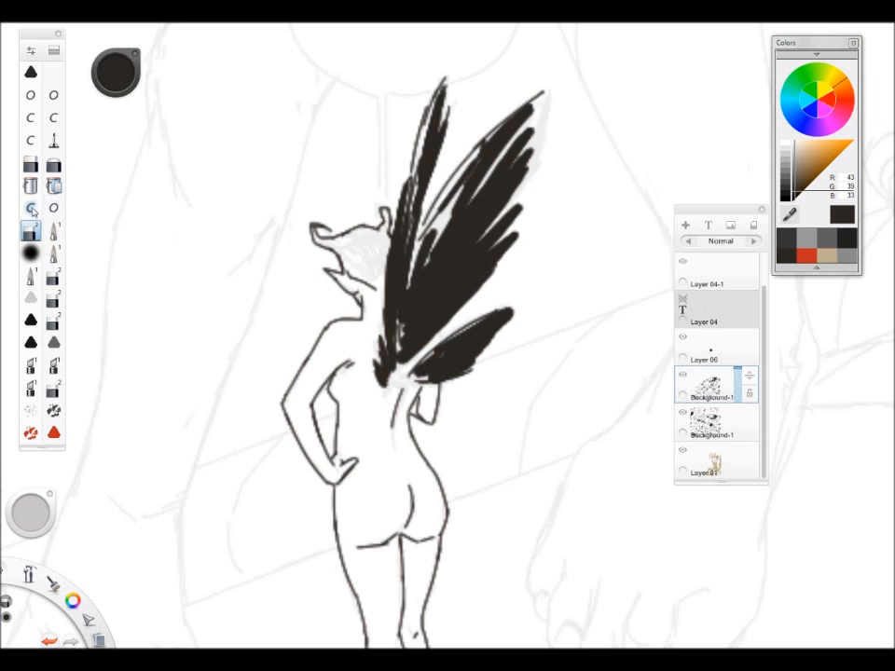
pyautogui.click(30, 208)
pyautogui.moveTo(544, 94); pyautogui.dragTo(528, 136)
pyautogui.moveTo(543, 114); pyautogui.dragTo(519, 185)
pyautogui.moveTo(530, 183)
pyautogui.mouseDown()
pyautogui.moveTo(498, 222)
pyautogui.moveTo(494, 248)
pyautogui.mouseUp()
pyautogui.moveTo(513, 247); pyautogui.dragTo(462, 308)
pyautogui.moveTo(396, 371); pyautogui.dragTo(388, 402)
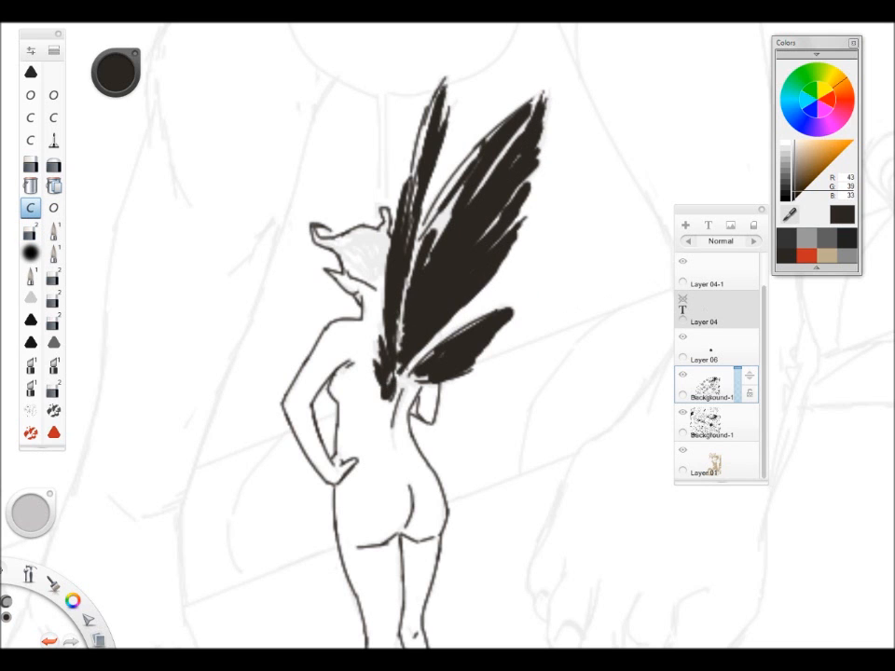
# Clean up the ragged outer feather edge of the winged figure's large wing with the eraser.
pyautogui.scroll(-5, 462, 336)
pyautogui.scroll(5, 498, 254)
pyautogui.click(31, 231)
pyautogui.moveTo(521, 188); pyautogui.dragTo(515, 232)
pyautogui.moveTo(506, 450); pyautogui.dragTo(535, 400)
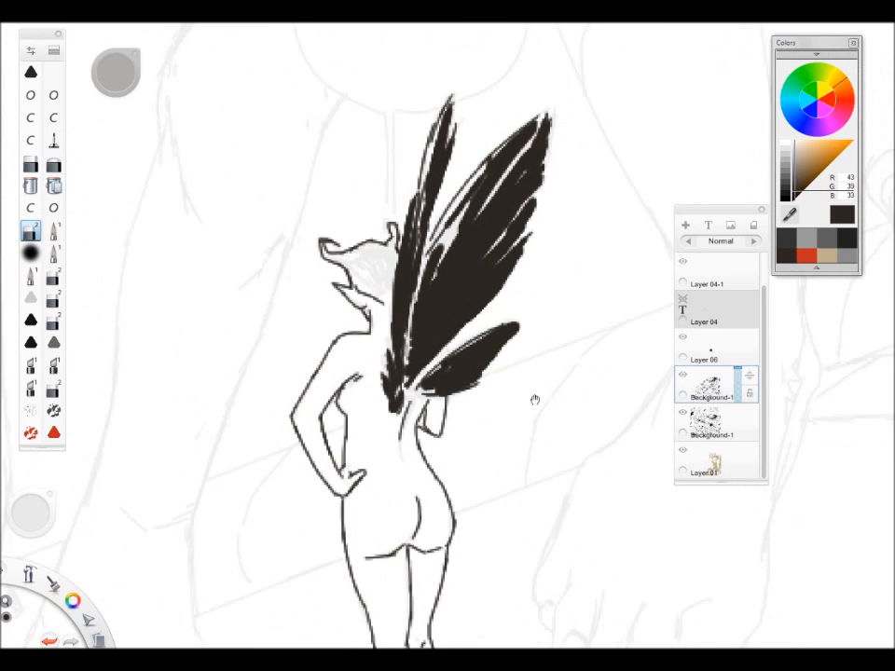
# Fill the winged figure's hair with black strokes behind the face and under the curls, down to the neck.
pyautogui.scroll(2, 536, 400)
pyautogui.click(31, 208)
pyautogui.moveTo(334, 261); pyautogui.dragTo(360, 308)
pyautogui.moveTo(343, 247)
pyautogui.mouseDown()
pyautogui.moveTo(372, 255)
pyautogui.moveTo(378, 235)
pyautogui.mouseUp()
pyautogui.moveTo(373, 249); pyautogui.dragTo(378, 300)
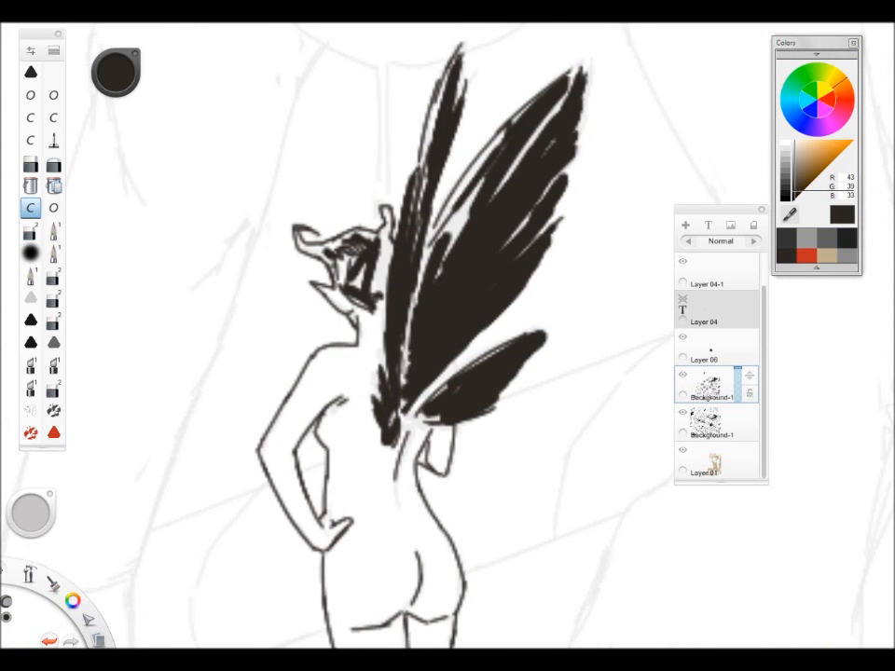
pyautogui.moveTo(387, 239)
pyautogui.mouseDown()
pyautogui.moveTo(376, 278)
pyautogui.moveTo(388, 275)
pyautogui.mouseUp()
pyautogui.moveTo(508, 364)
pyautogui.mouseDown()
pyautogui.moveTo(466, 364)
pyautogui.moveTo(519, 341)
pyautogui.mouseUp()
pyautogui.moveTo(339, 264); pyautogui.dragTo(335, 279)
pyautogui.press('space')
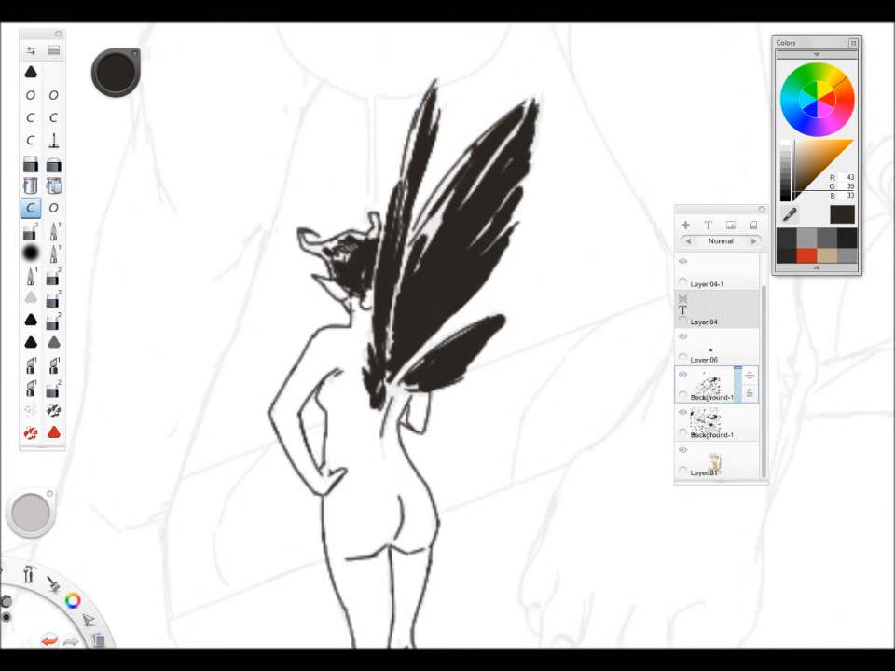
# Ink the figure's feet and the back edge of the giant hand, thickening the line on both sides of the legs.
pyautogui.moveTo(420, 425); pyautogui.dragTo(446, 317)
pyautogui.press('space')
pyautogui.moveTo(471, 465); pyautogui.dragTo(505, 426)
pyautogui.press('space')
pyautogui.moveTo(466, 266)
pyautogui.mouseDown()
pyautogui.moveTo(419, 308)
pyautogui.moveTo(494, 252)
pyautogui.mouseUp()
pyautogui.moveTo(513, 597)
pyautogui.mouseDown()
pyautogui.moveTo(540, 437)
pyautogui.moveTo(582, 412)
pyautogui.mouseUp()
pyautogui.moveTo(319, 411)
pyautogui.mouseDown()
pyautogui.moveTo(341, 377)
pyautogui.moveTo(431, 346)
pyautogui.moveTo(486, 356)
pyautogui.mouseUp()
pyautogui.press('space')
pyautogui.moveTo(560, 396)
pyautogui.mouseDown()
pyautogui.moveTo(438, 378)
pyautogui.moveTo(593, 359)
pyautogui.mouseUp()
pyautogui.press('space')
pyautogui.moveTo(589, 424); pyautogui.dragTo(471, 374)
pyautogui.press('space')
pyautogui.moveTo(321, 621)
pyautogui.mouseDown()
pyautogui.moveTo(535, 481)
pyautogui.moveTo(563, 492)
pyautogui.mouseUp()
# Ink the giant hand's rounded thumb with its nail, thickening the strokes beneath the nail and along the thumb's underside.
pyautogui.moveTo(253, 292)
pyautogui.mouseDown()
pyautogui.moveTo(247, 351)
pyautogui.moveTo(298, 393)
pyautogui.mouseUp()
pyautogui.moveTo(297, 394)
pyautogui.mouseDown()
pyautogui.moveTo(244, 347)
pyautogui.moveTo(331, 382)
pyautogui.mouseUp()
pyautogui.moveTo(372, 254); pyautogui.dragTo(377, 291)
pyautogui.moveTo(272, 270)
pyautogui.mouseDown()
pyautogui.moveTo(343, 317)
pyautogui.moveTo(336, 328)
pyautogui.mouseUp()
pyautogui.moveTo(356, 318); pyautogui.dragTo(354, 340)
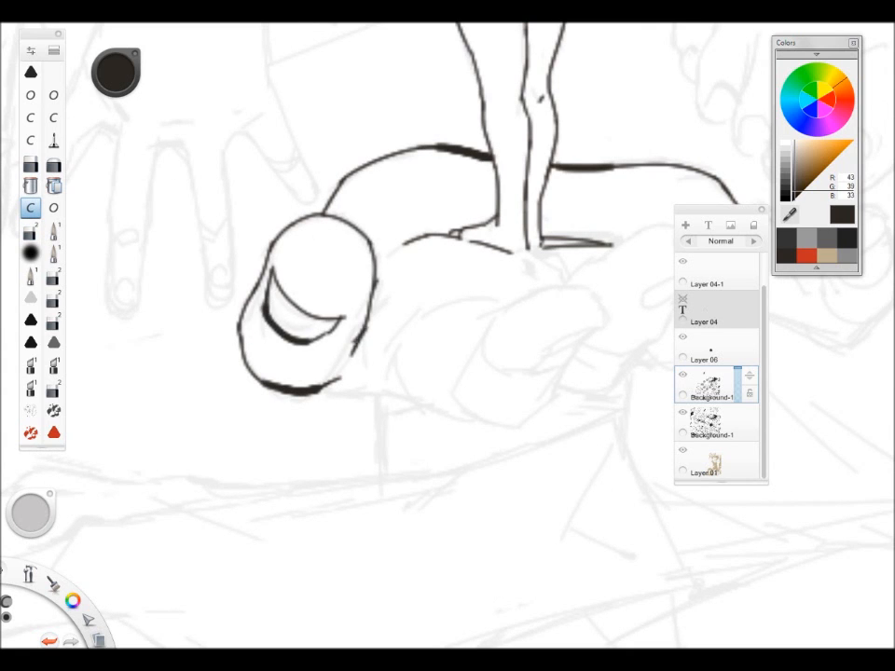
# Ink the wrist line, the palm's lower edge and the first curled finger beside the thumb.
pyautogui.moveTo(380, 397)
pyautogui.mouseDown()
pyautogui.moveTo(438, 422)
pyautogui.moveTo(380, 471)
pyautogui.mouseUp()
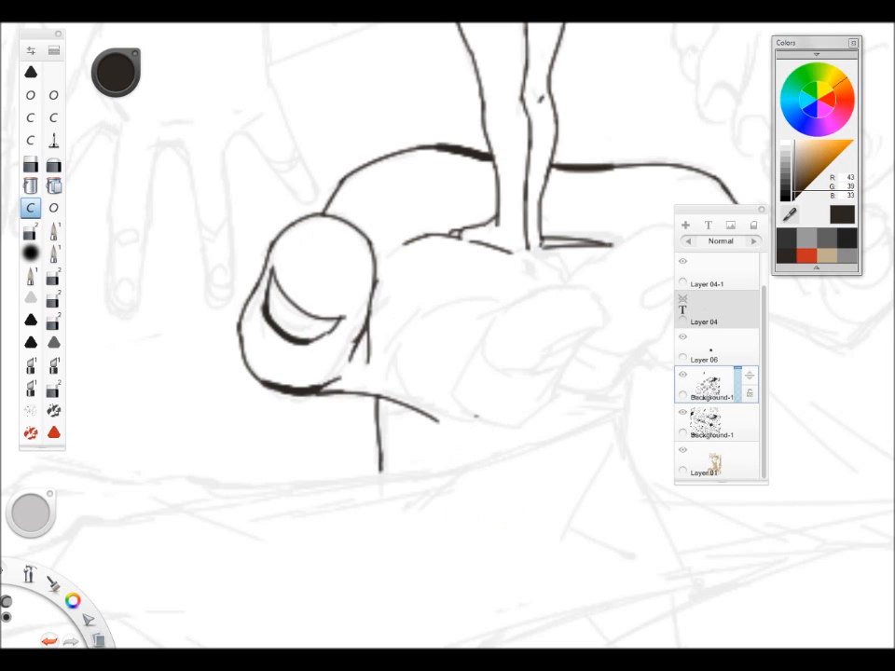
pyautogui.moveTo(486, 322); pyautogui.dragTo(581, 289)
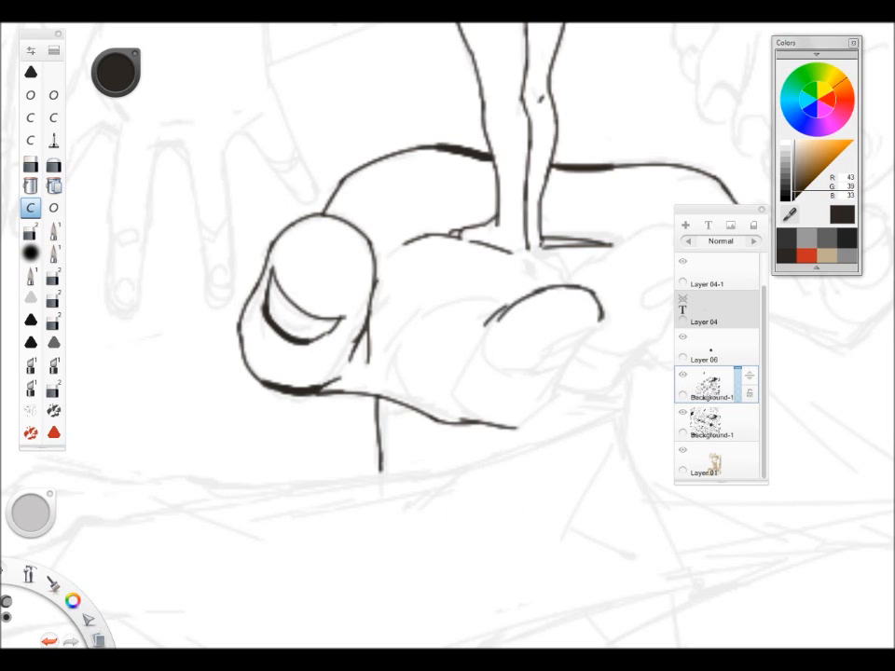
pyautogui.moveTo(448, 336); pyautogui.dragTo(367, 336)
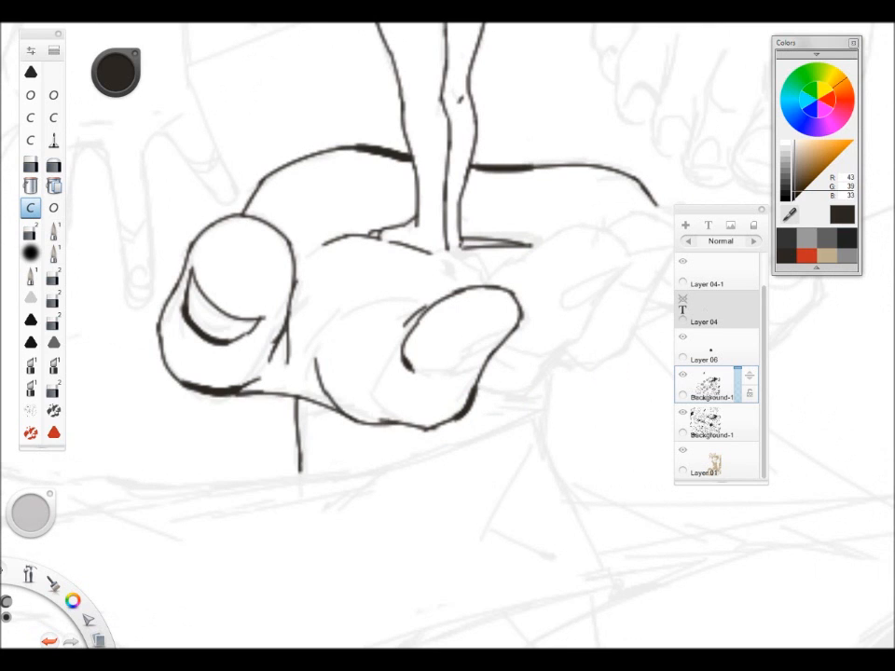
pyautogui.moveTo(491, 330); pyautogui.dragTo(411, 360)
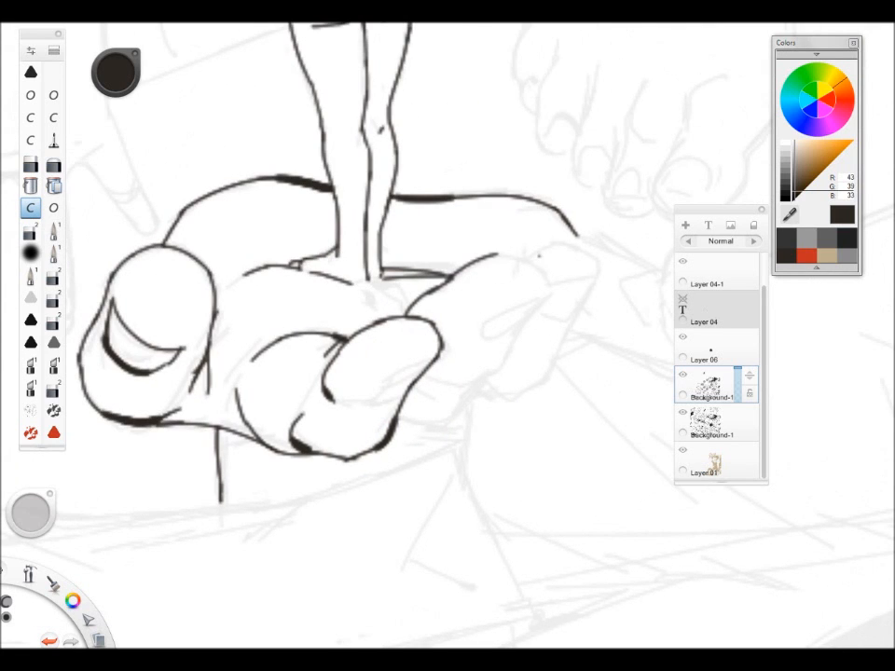
# Ink the next two curled fingers of the giant hand, adding nail edges with dark accents.
pyautogui.moveTo(484, 253); pyautogui.dragTo(551, 281)
pyautogui.moveTo(483, 343); pyautogui.dragTo(519, 329)
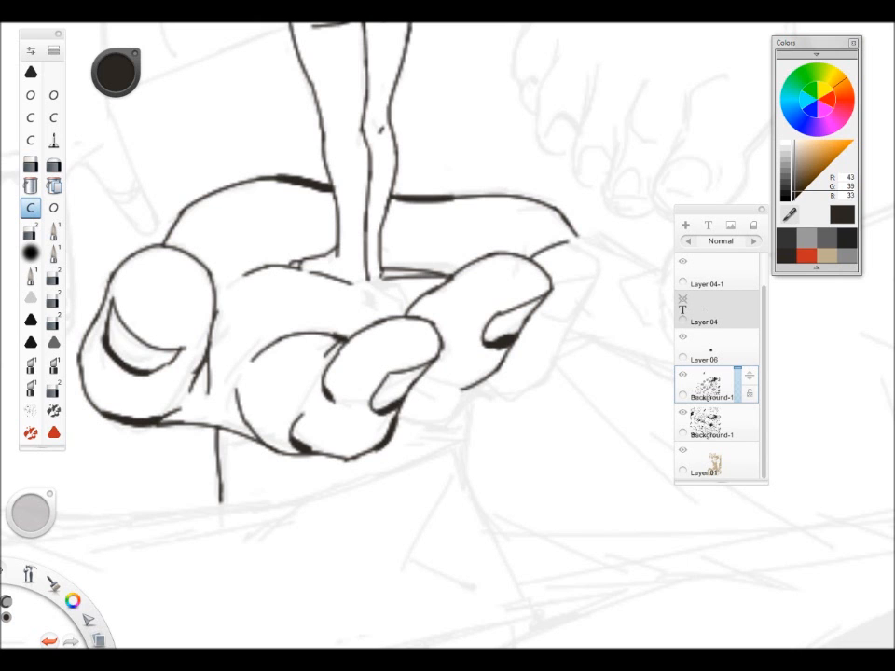
pyautogui.moveTo(578, 317)
pyautogui.mouseDown()
pyautogui.moveTo(528, 381)
pyautogui.moveTo(402, 427)
pyautogui.moveTo(421, 434)
pyautogui.moveTo(470, 399)
pyautogui.moveTo(404, 493)
pyautogui.mouseUp()
pyautogui.moveTo(486, 433); pyautogui.dragTo(449, 410)
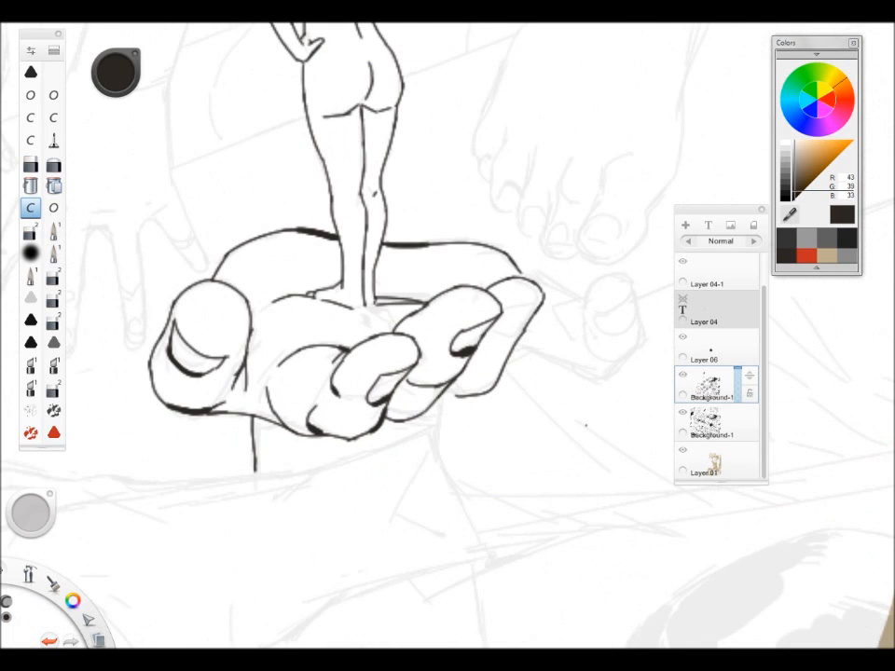
pyautogui.moveTo(585, 425); pyautogui.dragTo(531, 363)
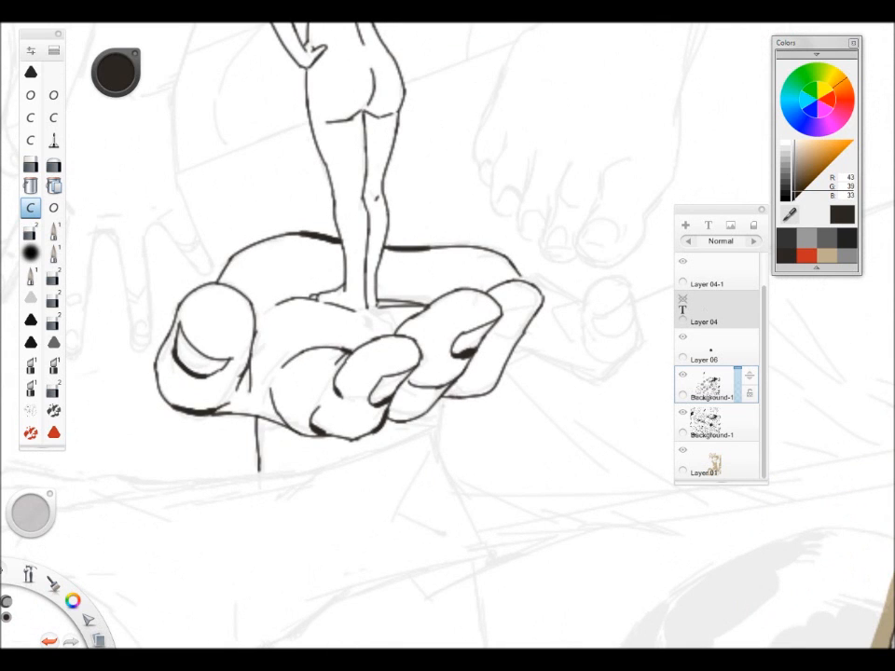
# Ink the sleeve cuff beneath the hand, including its triangular fold and the lower edge of the sleeve.
pyautogui.moveTo(376, 397); pyautogui.dragTo(441, 271)
pyautogui.moveTo(464, 386); pyautogui.dragTo(527, 399)
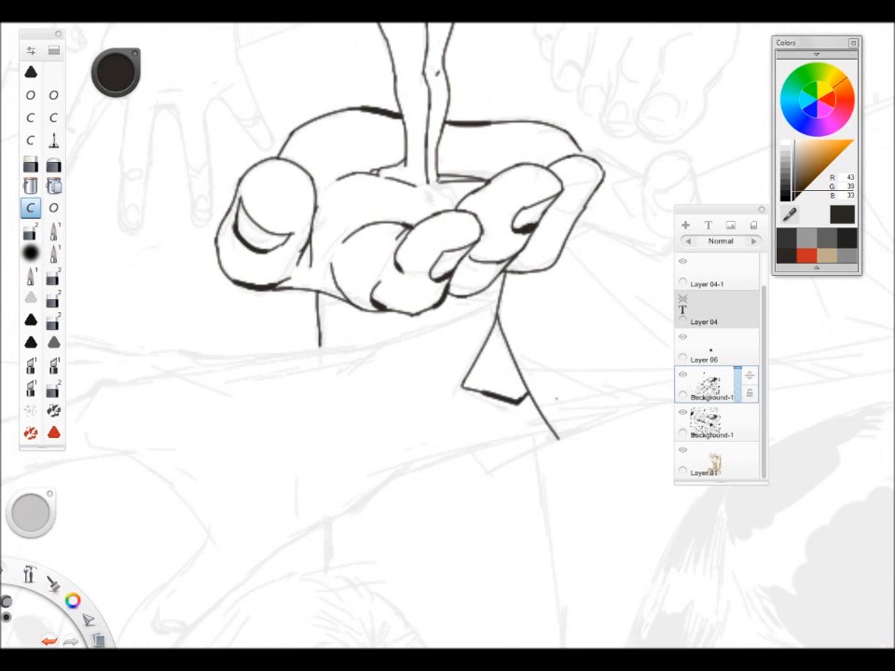
pyautogui.moveTo(405, 470); pyautogui.dragTo(546, 435)
pyautogui.moveTo(214, 358); pyautogui.dragTo(349, 346)
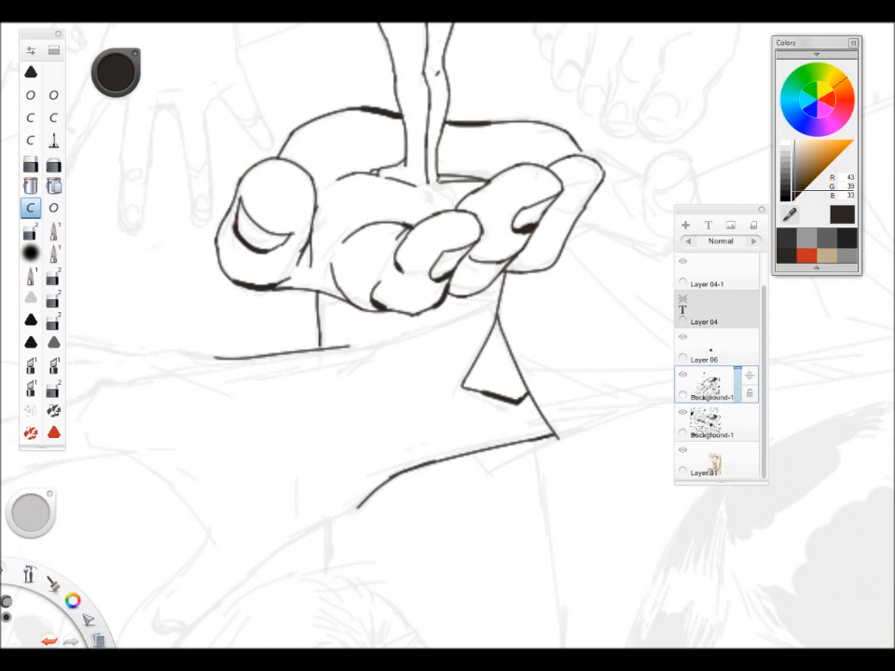
pyautogui.moveTo(352, 238)
pyautogui.mouseDown()
pyautogui.moveTo(588, 465)
pyautogui.moveTo(527, 238)
pyautogui.mouseUp()
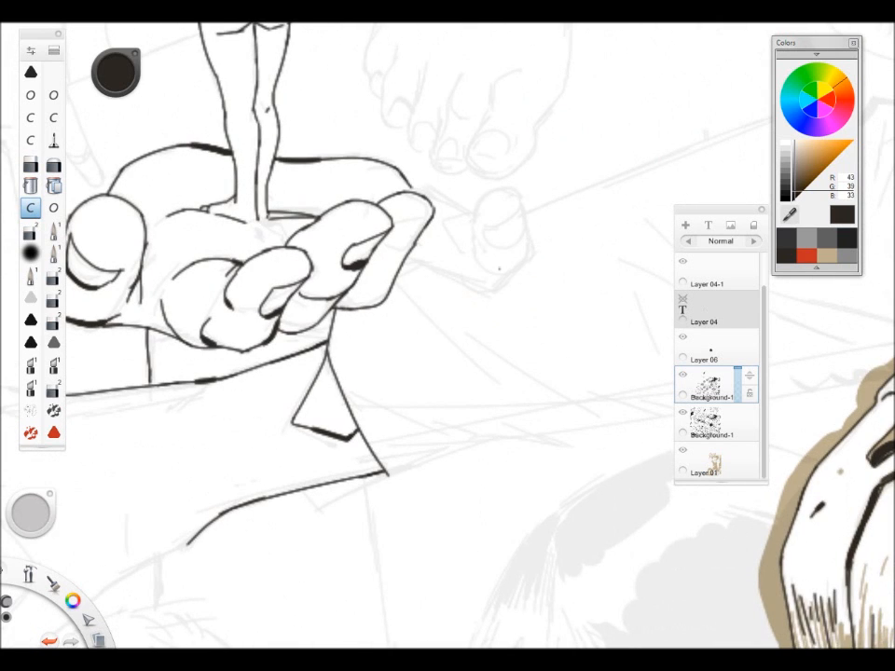
# Extend the hand's back edge to the outermost raised finger with its nail, and strengthen the line behind the figure's feet.
pyautogui.moveTo(322, 217); pyautogui.dragTo(438, 231)
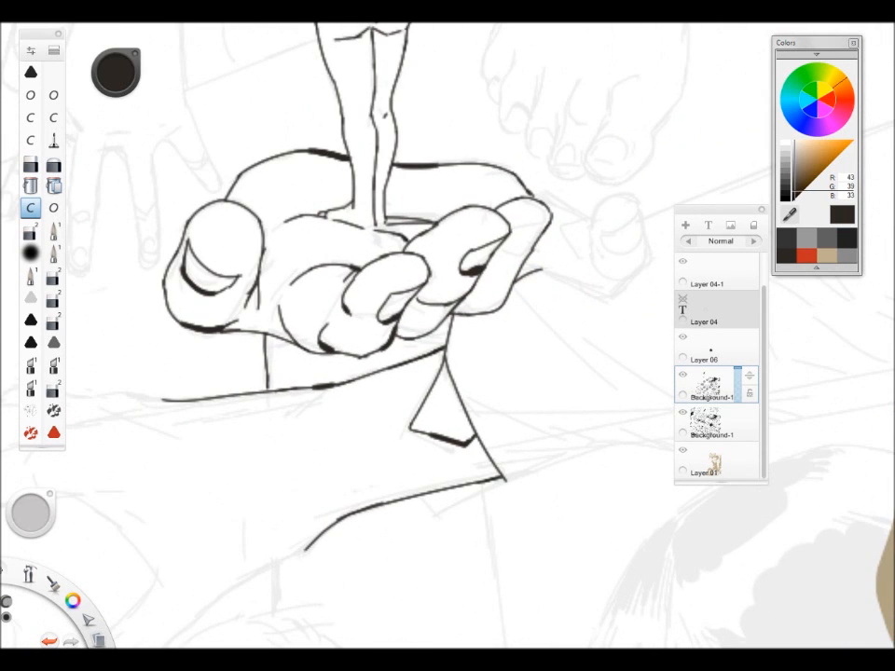
pyautogui.moveTo(438, 165); pyautogui.dragTo(469, 163)
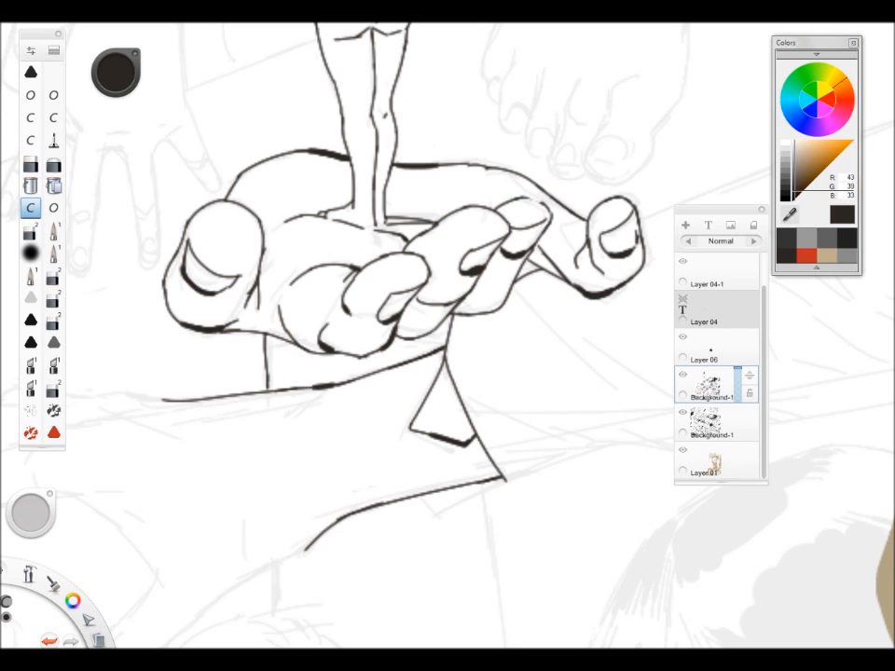
pyautogui.moveTo(388, 217); pyautogui.dragTo(447, 219)
pyautogui.press('s')
pyautogui.moveTo(408, 222); pyautogui.dragTo(434, 222)
# Ink the palm creases and knuckle folds, and add the fold line at the wrist above the cuff.
pyautogui.moveTo(486, 347)
pyautogui.mouseDown()
pyautogui.moveTo(439, 349)
pyautogui.moveTo(506, 365)
pyautogui.mouseUp()
pyautogui.press('s')
pyautogui.moveTo(393, 408); pyautogui.dragTo(406, 396)
pyautogui.moveTo(435, 476); pyautogui.dragTo(459, 407)
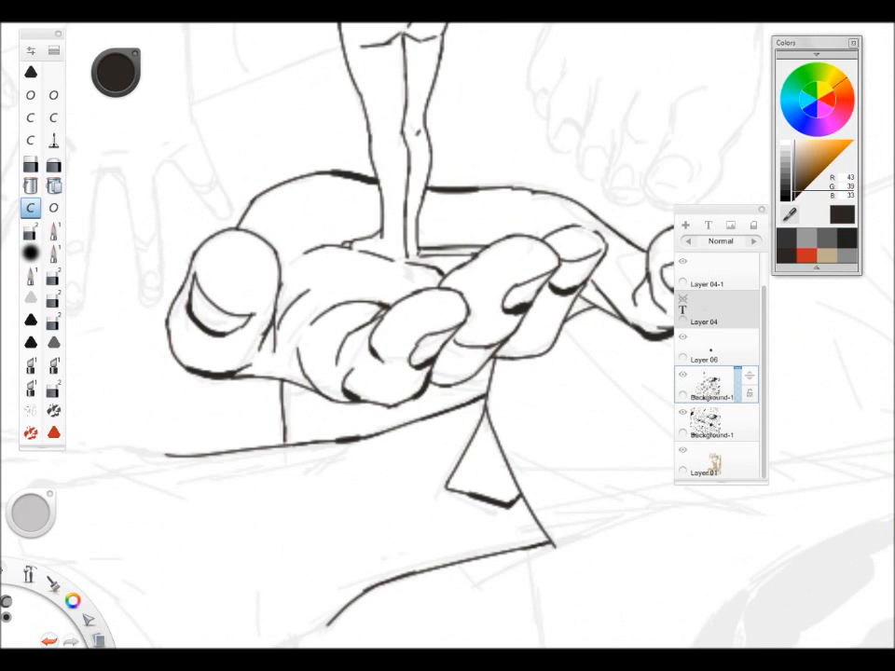
pyautogui.moveTo(303, 293); pyautogui.dragTo(437, 283)
pyautogui.scroll(-5, 414, 319)
pyautogui.scroll(5, 419, 355)
pyautogui.moveTo(247, 193); pyautogui.dragTo(285, 268)
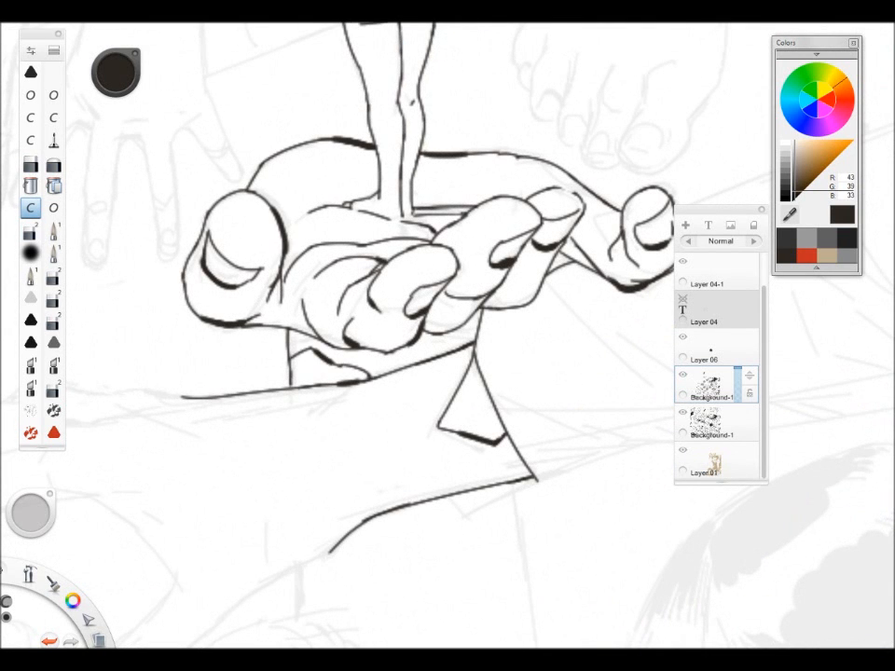
# Ink the long upper and lower sleeve edges toward the bird skeleton with cloth folds, and tidy the lines with the eraser.
pyautogui.moveTo(504, 429); pyautogui.dragTo(244, 340)
pyautogui.moveTo(274, 389); pyautogui.dragTo(587, 323)
pyautogui.moveTo(448, 336); pyautogui.dragTo(336, 464)
pyautogui.moveTo(300, 247)
pyautogui.mouseDown()
pyautogui.moveTo(580, 147)
pyautogui.moveTo(550, 187)
pyautogui.mouseUp()
pyautogui.moveTo(466, 373); pyautogui.dragTo(317, 457)
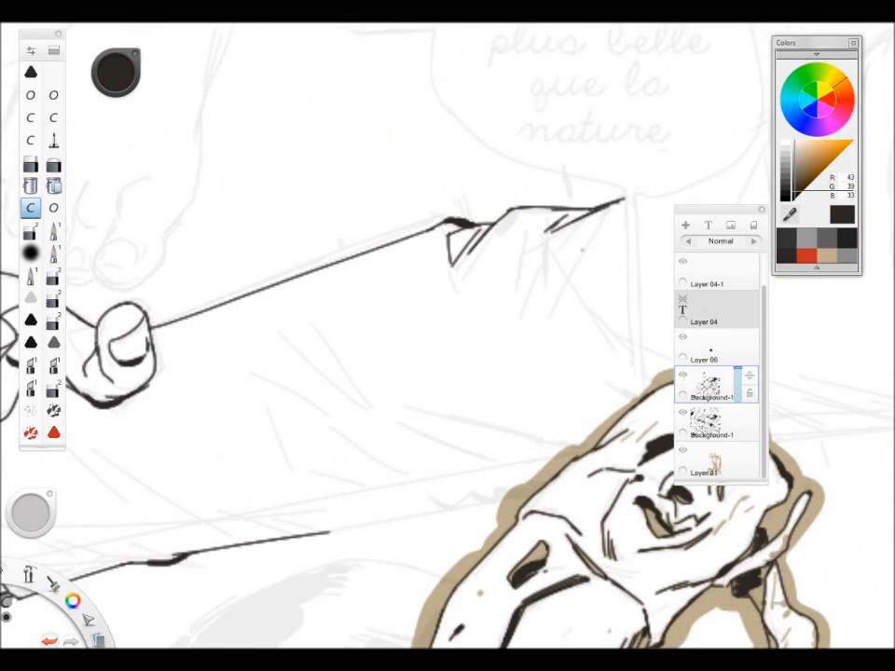
pyautogui.moveTo(373, 467); pyautogui.dragTo(466, 317)
pyautogui.moveTo(419, 383); pyautogui.dragTo(673, 348)
pyautogui.click(31, 231)
pyautogui.moveTo(492, 474)
pyautogui.mouseDown()
pyautogui.moveTo(494, 235)
pyautogui.moveTo(457, 420)
pyautogui.moveTo(558, 304)
pyautogui.mouseUp()
pyautogui.moveTo(534, 368)
pyautogui.mouseDown()
pyautogui.moveTo(416, 399)
pyautogui.moveTo(519, 371)
pyautogui.mouseUp()
# Hide the Background-1 sketch layer and paint a tan outline on Layer 01 along the figure's arm-side contour and the hand's back edge.
pyautogui.click(709, 464)
pyautogui.click(826, 254)
pyautogui.click(53, 208)
pyautogui.click(685, 413)
pyautogui.moveTo(332, 129)
pyautogui.mouseDown()
pyautogui.moveTo(362, 177)
pyautogui.moveTo(373, 245)
pyautogui.mouseUp()
pyautogui.moveTo(378, 294)
pyautogui.mouseDown()
pyautogui.moveTo(269, 378)
pyautogui.moveTo(331, 462)
pyautogui.mouseUp()
pyautogui.moveTo(401, 297)
pyautogui.mouseDown()
pyautogui.moveTo(522, 317)
pyautogui.moveTo(592, 359)
pyautogui.mouseUp()
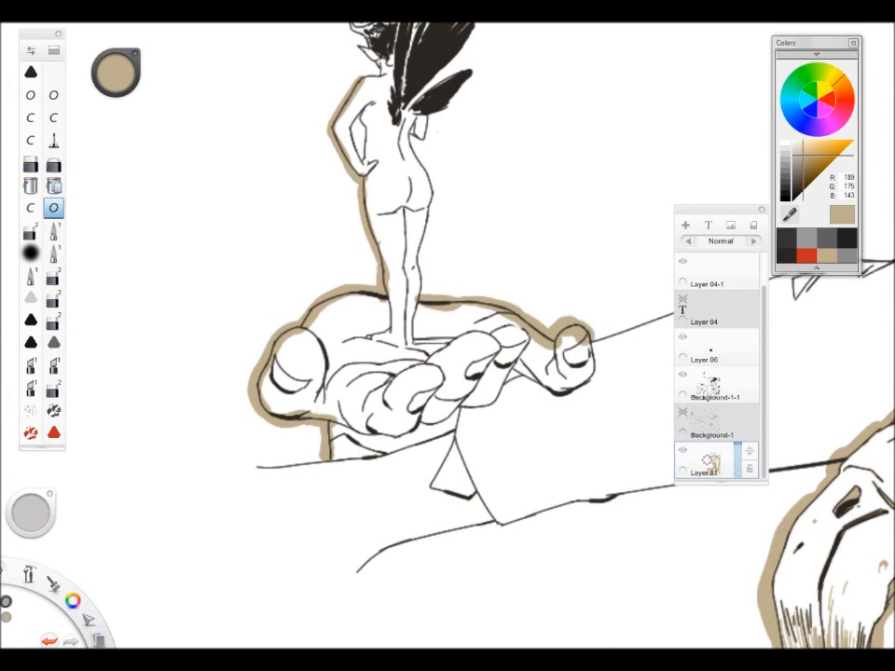
# Continue the tan outline around the figure's head, wings and opposite side, the hand's fingers and the cuff edge.
pyautogui.moveTo(327, 107); pyautogui.dragTo(317, 187)
pyautogui.moveTo(438, 279); pyautogui.dragTo(429, 452)
pyautogui.moveTo(336, 210)
pyautogui.mouseDown()
pyautogui.moveTo(421, 99)
pyautogui.moveTo(420, 178)
pyautogui.moveTo(483, 110)
pyautogui.moveTo(462, 172)
pyautogui.mouseUp()
pyautogui.moveTo(304, 203)
pyautogui.mouseDown()
pyautogui.moveTo(347, 179)
pyautogui.moveTo(296, 226)
pyautogui.mouseUp()
pyautogui.moveTo(527, 553)
pyautogui.mouseDown()
pyautogui.moveTo(566, 420)
pyautogui.moveTo(592, 376)
pyautogui.mouseUp()
pyautogui.moveTo(655, 336)
pyautogui.mouseDown()
pyautogui.moveTo(646, 378)
pyautogui.moveTo(569, 395)
pyautogui.mouseUp()
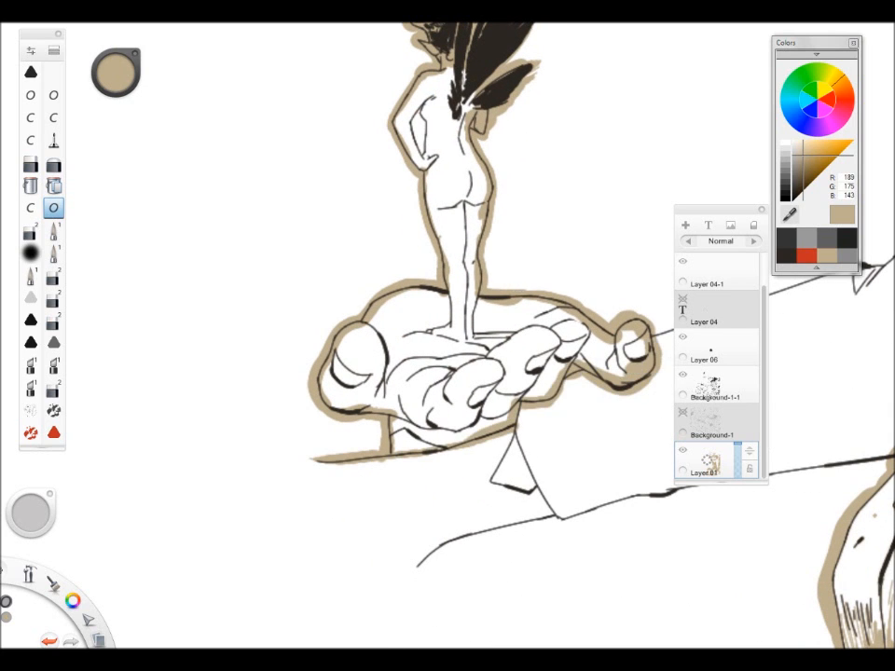
# Flood-fill the figure and hand with tan, and clear the fill from the skin areas, leaving nails and cuff underside tan.
pyautogui.click(31, 185)
pyautogui.click(439, 364)
pyautogui.click(53, 185)
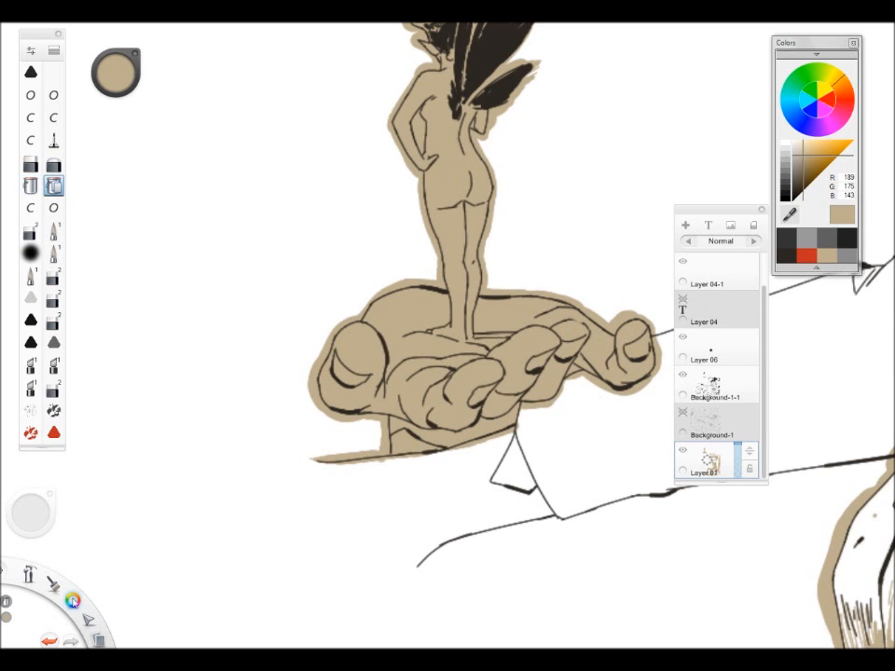
pyautogui.click(434, 233)
pyautogui.click(548, 397)
pyautogui.click(593, 319)
pyautogui.click(551, 373)
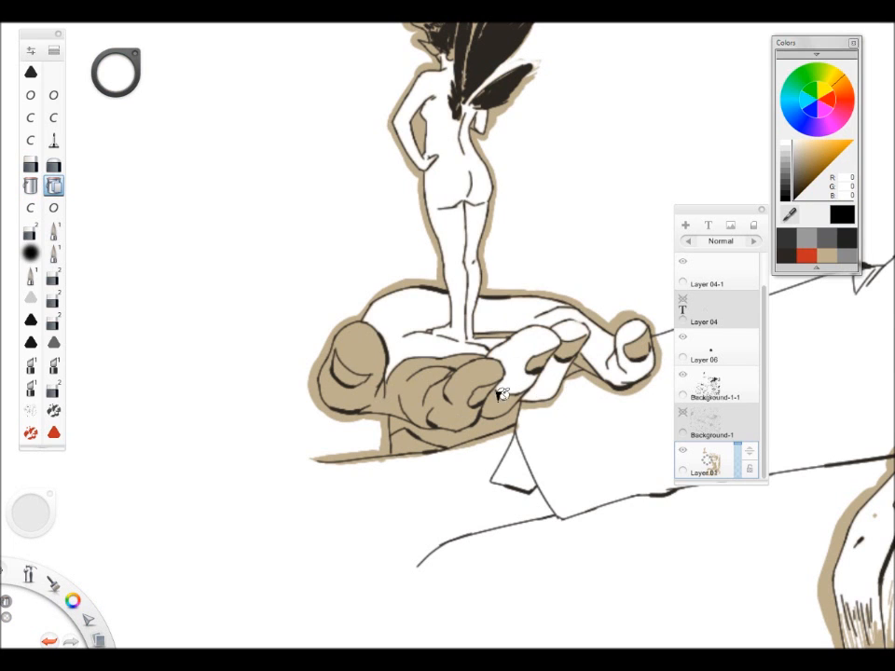
pyautogui.click(497, 387)
pyautogui.click(499, 399)
pyautogui.moveTo(534, 362); pyautogui.dragTo(440, 473)
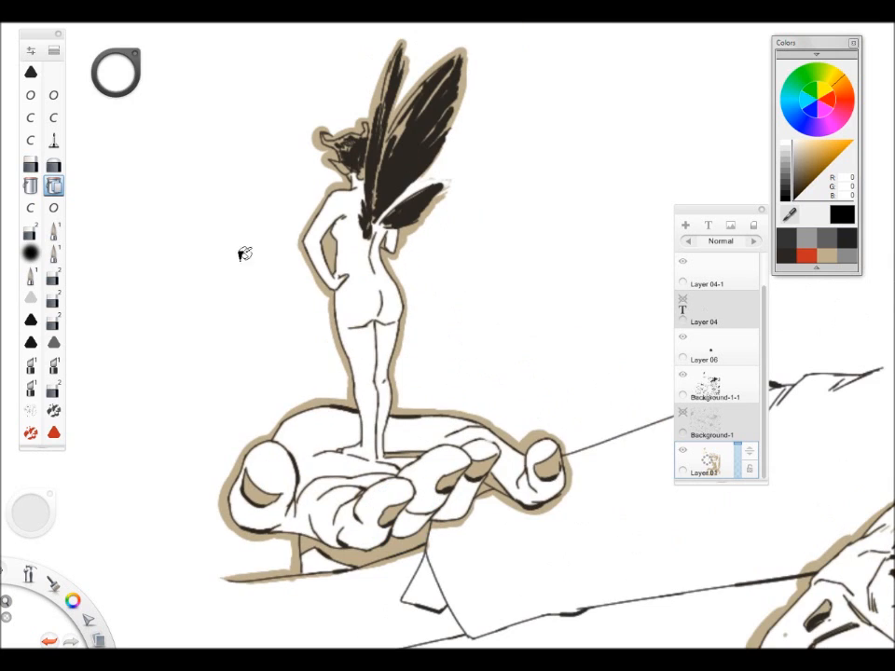
# Sample the outline's tan and add thin shading strokes to the figure's hip, buttock fold and knee, and to the palm.
pyautogui.click(31, 207)
pyautogui.keyDown('alt'); pyautogui.click(312, 142); pyautogui.keyUp('alt')
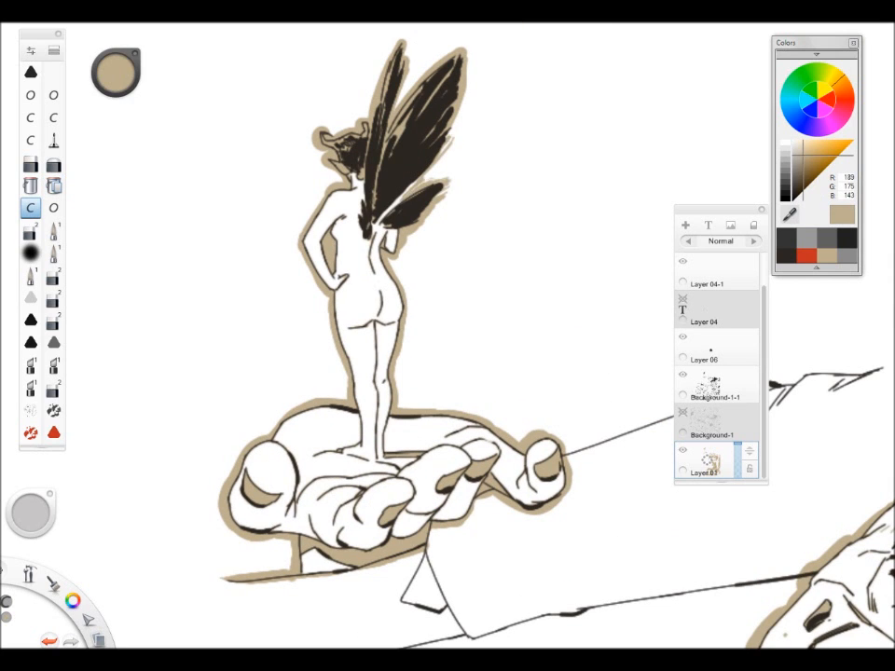
pyautogui.scroll(2, 257, 238)
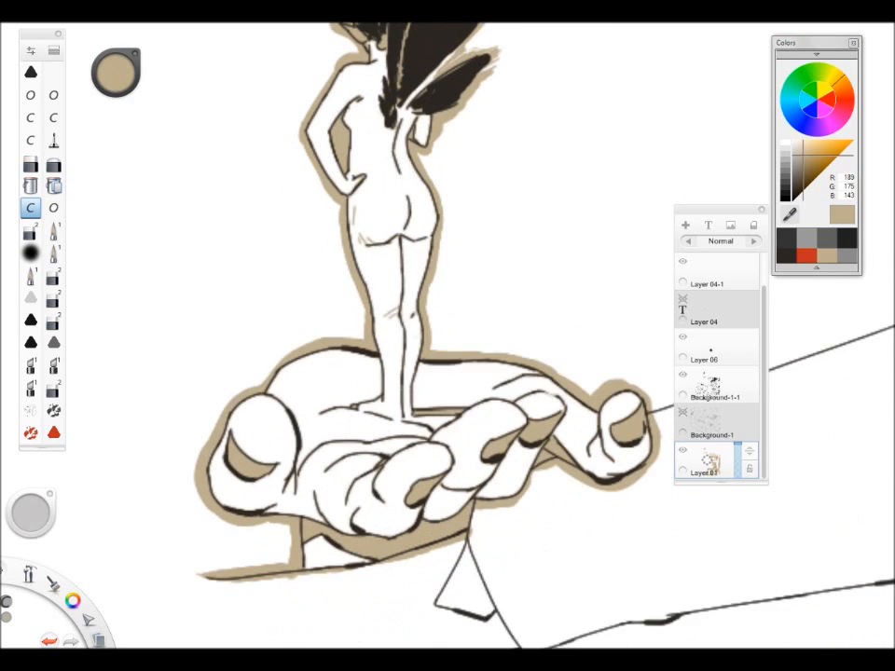
pyautogui.scroll(2, 277, 116)
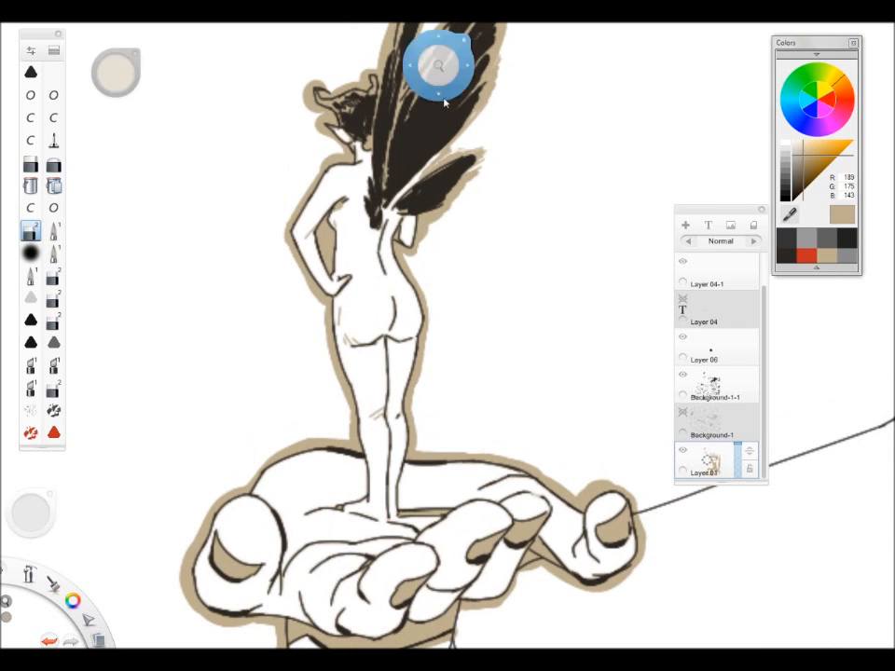
pyautogui.scroll(-3, 512, 224)
pyautogui.scroll(3, 445, 295)
pyautogui.scroll(-3, 448, 280)
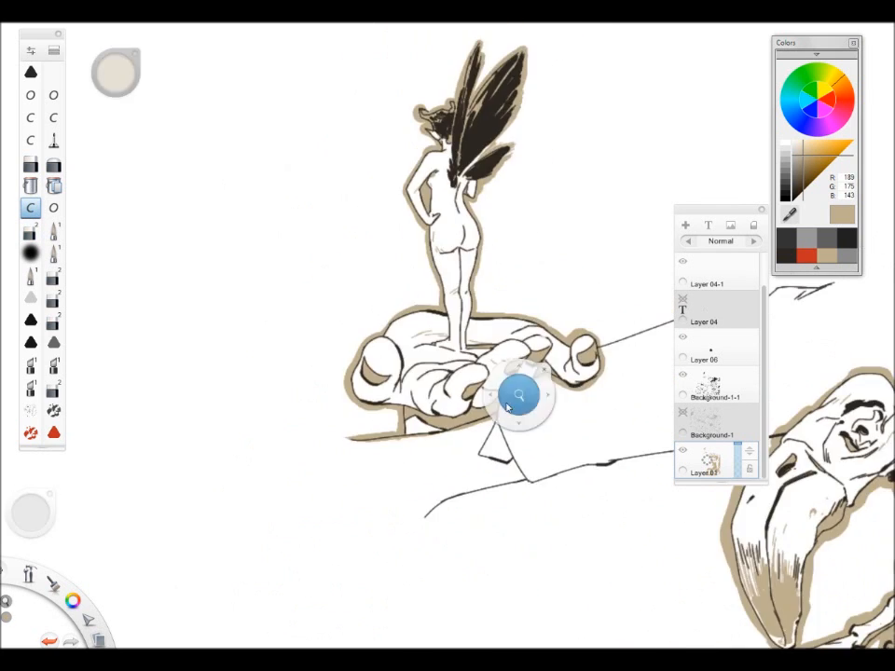
pyautogui.scroll(3, 516, 393)
# Shade the figure's bent arm, lower legs and feet with tan hatching, trimming strokes with the eraser.
pyautogui.click(31, 229)
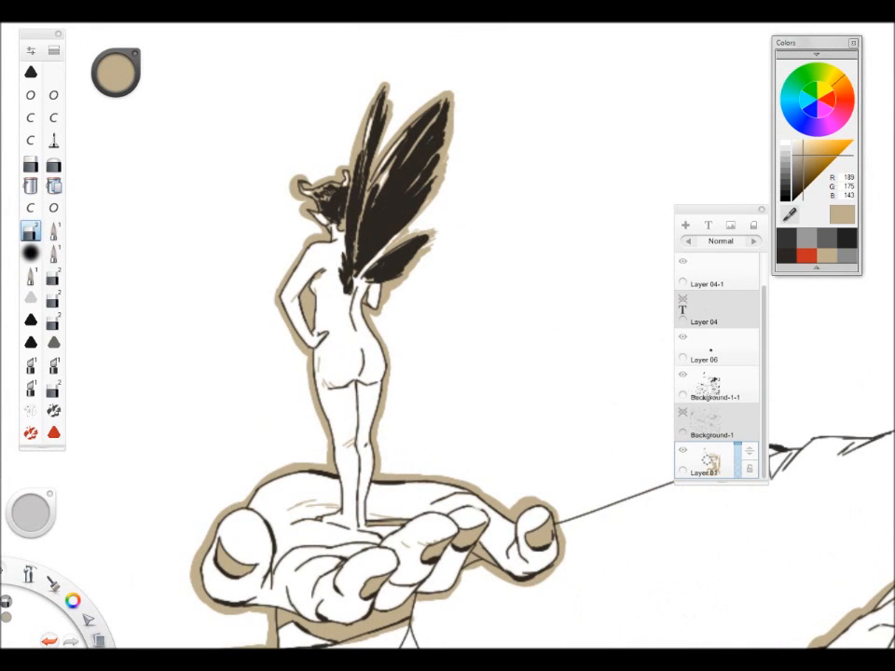
pyautogui.click(31, 207)
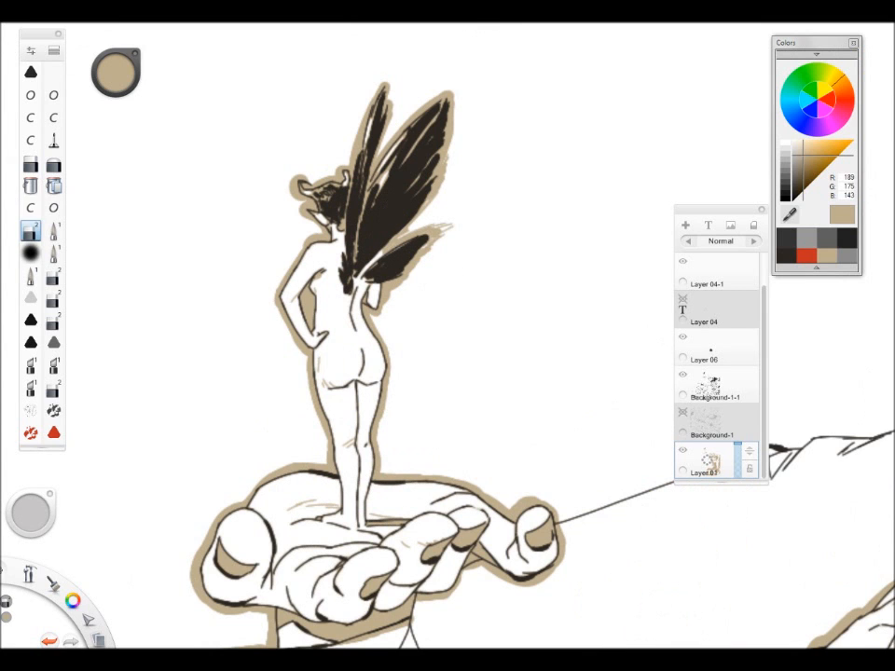
pyautogui.moveTo(447, 373); pyautogui.dragTo(480, 280)
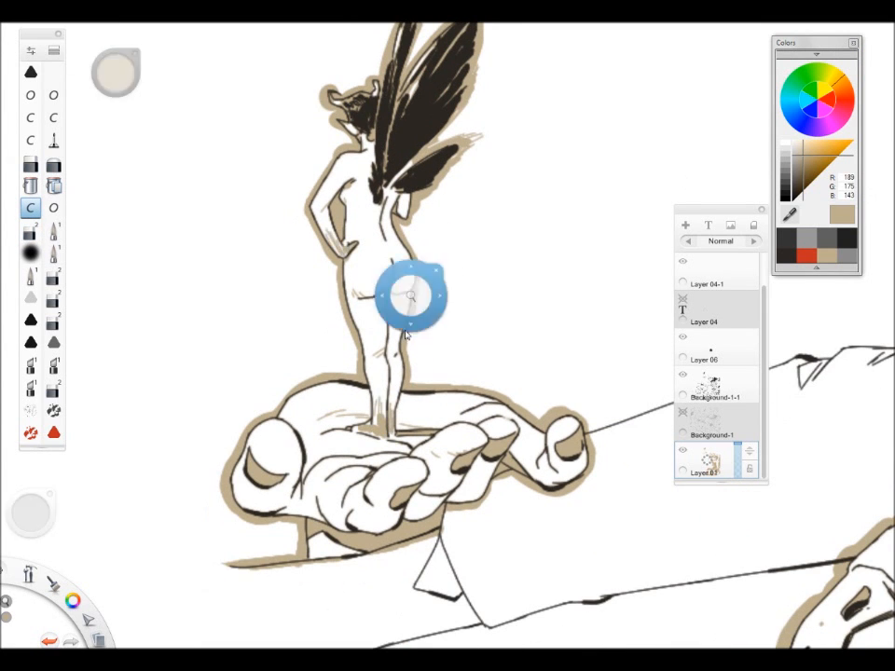
pyautogui.scroll(2, 409, 294)
pyautogui.moveTo(312, 383); pyautogui.dragTo(323, 379)
pyautogui.click(30, 231)
pyautogui.moveTo(354, 274); pyautogui.dragTo(336, 286)
pyautogui.click(31, 207)
pyautogui.moveTo(376, 274); pyautogui.dragTo(371, 287)
pyautogui.moveTo(410, 336); pyautogui.dragTo(454, 370)
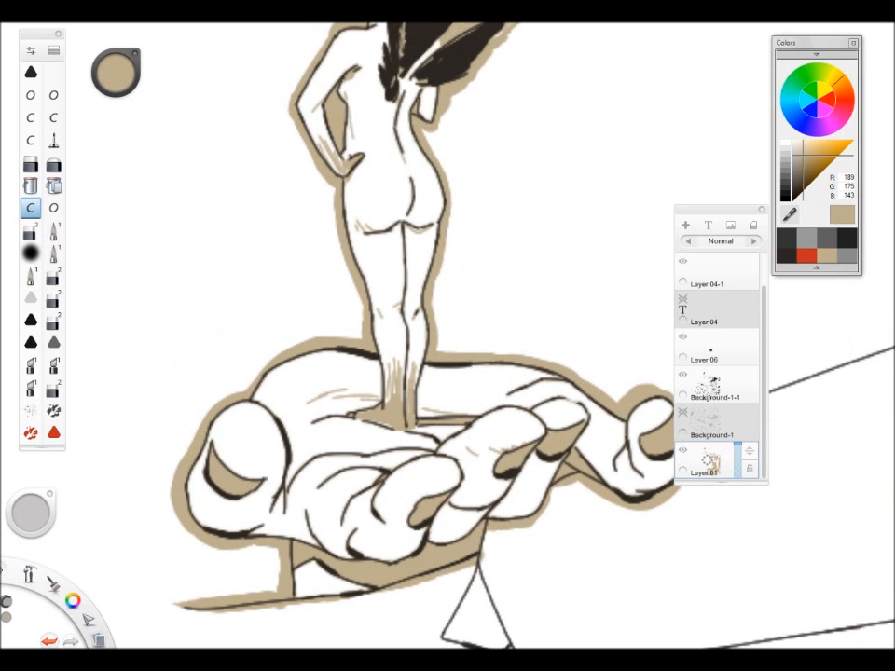
pyautogui.scroll(-5, 486, 380)
pyautogui.scroll(3, 487, 381)
pyautogui.scroll(-4, 560, 410)
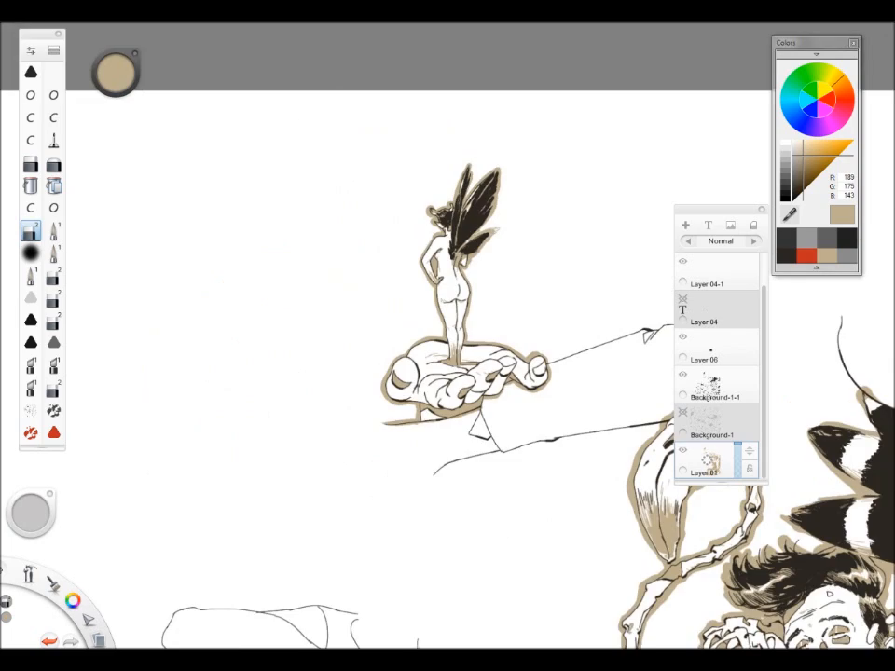
pyautogui.scroll(2, 515, 489)
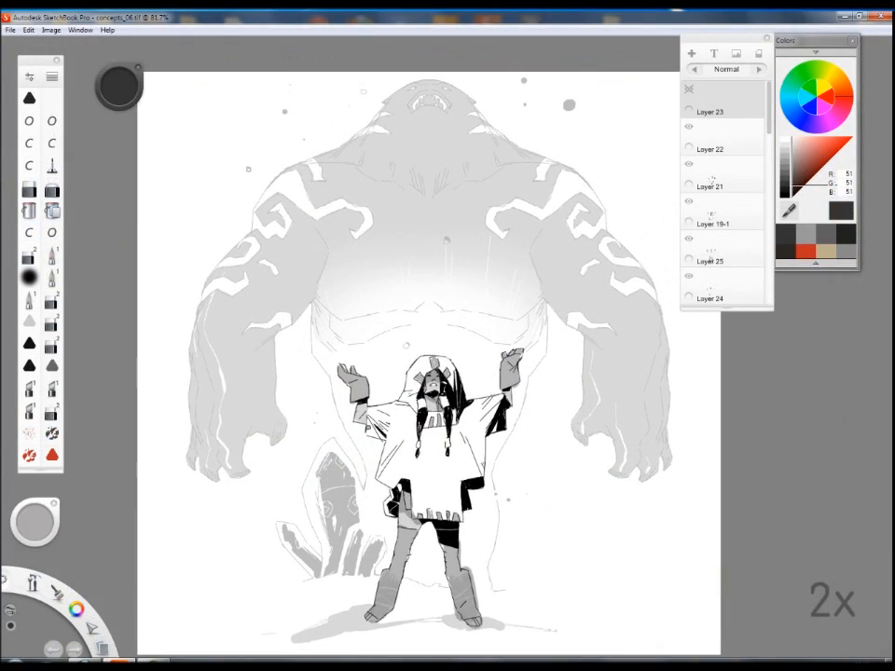
# Hide Layer 24 and the Layer 23 above Layer 25 in concepts_06.tif to remove the giant creature from view.
pyautogui.moveTo(767, 124); pyautogui.dragTo(767, 160)
pyautogui.click(690, 245)
pyautogui.click(690, 245)
pyautogui.click(689, 170)
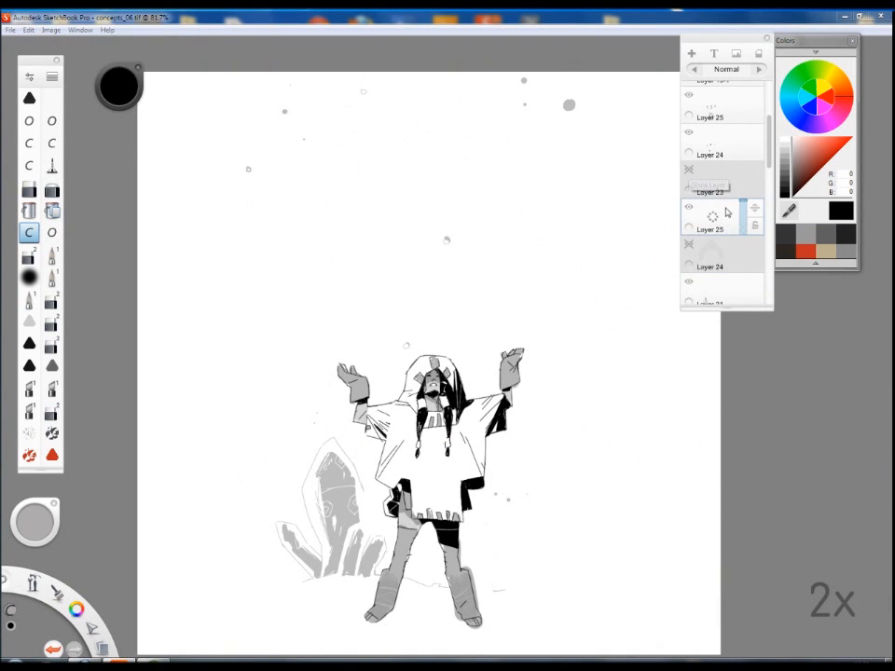
# Add a layer above Layer 25, choose dark grey RGB 51, 51, 51, enable mirror symmetry and sketch the creature's head and arm contours.
pyautogui.click(787, 239)
pyautogui.click(692, 54)
pyautogui.moveTo(429, 280); pyautogui.dragTo(431, 300)
pyautogui.press('x')
pyautogui.moveTo(339, 188); pyautogui.dragTo(244, 314)
pyautogui.hotkey('ctrl', 'z')
pyautogui.moveTo(431, 120)
pyautogui.mouseDown()
pyautogui.moveTo(410, 131)
pyautogui.moveTo(416, 149)
pyautogui.mouseUp()
# Block in the creature's head, shoulders and outstretched arms as a solid dark grey silhouette with a broad brush.
pyautogui.click(51, 233)
pyautogui.moveTo(410, 149); pyautogui.dragTo(331, 180)
pyautogui.moveTo(326, 182); pyautogui.dragTo(304, 194)
pyautogui.moveTo(354, 165); pyautogui.dragTo(212, 264)
pyautogui.moveTo(210, 336)
pyautogui.mouseDown()
pyautogui.moveTo(203, 357)
pyautogui.moveTo(220, 350)
pyautogui.mouseUp()
pyautogui.moveTo(244, 313); pyautogui.dragTo(322, 285)
pyautogui.moveTo(335, 258); pyautogui.dragTo(324, 292)
pyautogui.moveTo(357, 227)
pyautogui.mouseDown()
pyautogui.moveTo(296, 273)
pyautogui.moveTo(254, 271)
pyautogui.mouseUp()
pyautogui.moveTo(285, 212); pyautogui.dragTo(230, 263)
pyautogui.moveTo(229, 270)
pyautogui.mouseDown()
pyautogui.moveTo(233, 308)
pyautogui.moveTo(317, 292)
pyautogui.mouseUp()
# Extend the solid silhouette into a wide torso with a scalloped lower edge and cover most of the remaining white areas.
pyautogui.moveTo(317, 292)
pyautogui.mouseDown()
pyautogui.moveTo(365, 228)
pyautogui.moveTo(373, 301)
pyautogui.mouseUp()
pyautogui.moveTo(338, 297); pyautogui.dragTo(373, 358)
pyautogui.moveTo(329, 303); pyautogui.dragTo(348, 354)
pyautogui.moveTo(387, 317); pyautogui.dragTo(420, 259)
pyautogui.moveTo(419, 259)
pyautogui.mouseDown()
pyautogui.moveTo(418, 345)
pyautogui.moveTo(382, 220)
pyautogui.moveTo(289, 205)
pyautogui.mouseUp()
pyautogui.moveTo(354, 177); pyautogui.dragTo(410, 207)
pyautogui.moveTo(388, 172); pyautogui.dragTo(424, 163)
pyautogui.moveTo(391, 117)
pyautogui.mouseDown()
pyautogui.moveTo(378, 154)
pyautogui.moveTo(298, 177)
pyautogui.moveTo(382, 156)
pyautogui.moveTo(390, 253)
pyautogui.moveTo(448, 250)
pyautogui.mouseUp()
pyautogui.press('space')
pyautogui.moveTo(349, 173); pyautogui.dragTo(434, 128)
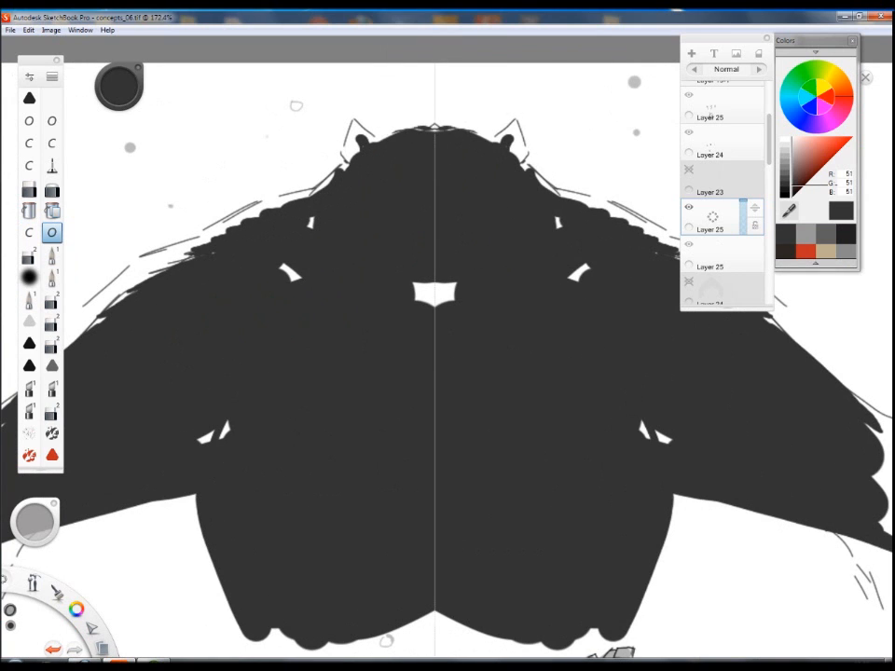
# Fill the white gaps in the creature's chest and shoulders, and thicken the pointed ears with a finer brush.
pyautogui.moveTo(415, 291); pyautogui.dragTo(435, 303)
pyautogui.moveTo(280, 266); pyautogui.dragTo(303, 280)
pyautogui.moveTo(261, 210); pyautogui.dragTo(283, 205)
pyautogui.click(29, 232)
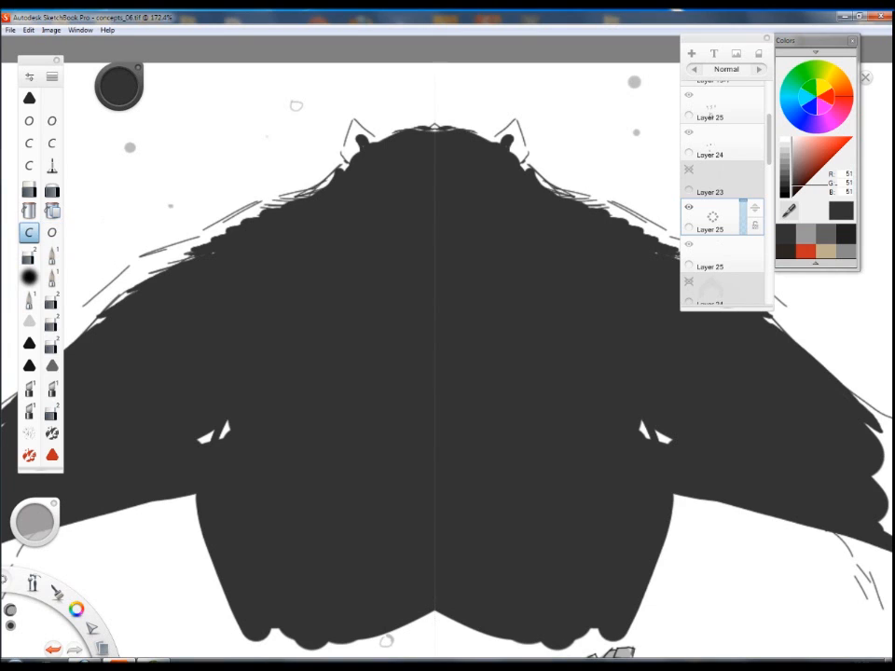
pyautogui.moveTo(334, 142)
pyautogui.mouseDown()
pyautogui.moveTo(352, 120)
pyautogui.moveTo(367, 140)
pyautogui.moveTo(355, 158)
pyautogui.moveTo(365, 146)
pyautogui.mouseUp()
pyautogui.click(29, 254)
pyautogui.click(29, 233)
pyautogui.moveTo(350, 136); pyautogui.dragTo(380, 144)
# Add fur strokes along the contour of the creature's upper arm and shoulder, and extend strokes around the hand.
pyautogui.moveTo(434, 428); pyautogui.dragTo(615, 305)
pyautogui.moveTo(166, 354)
pyautogui.mouseDown()
pyautogui.moveTo(121, 480)
pyautogui.moveTo(116, 471)
pyautogui.mouseUp()
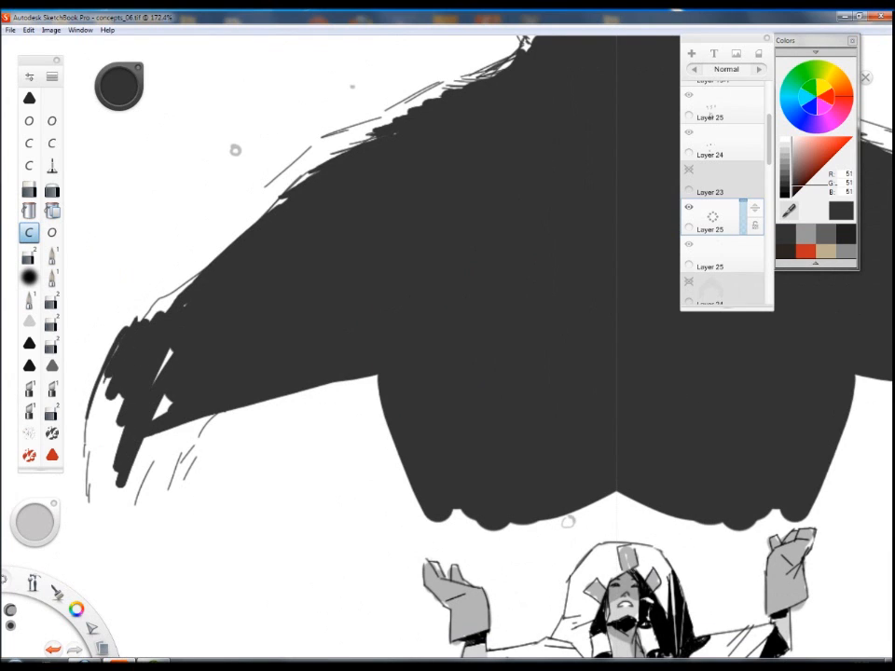
pyautogui.moveTo(153, 294); pyautogui.dragTo(93, 415)
pyautogui.moveTo(158, 188); pyautogui.dragTo(317, 75)
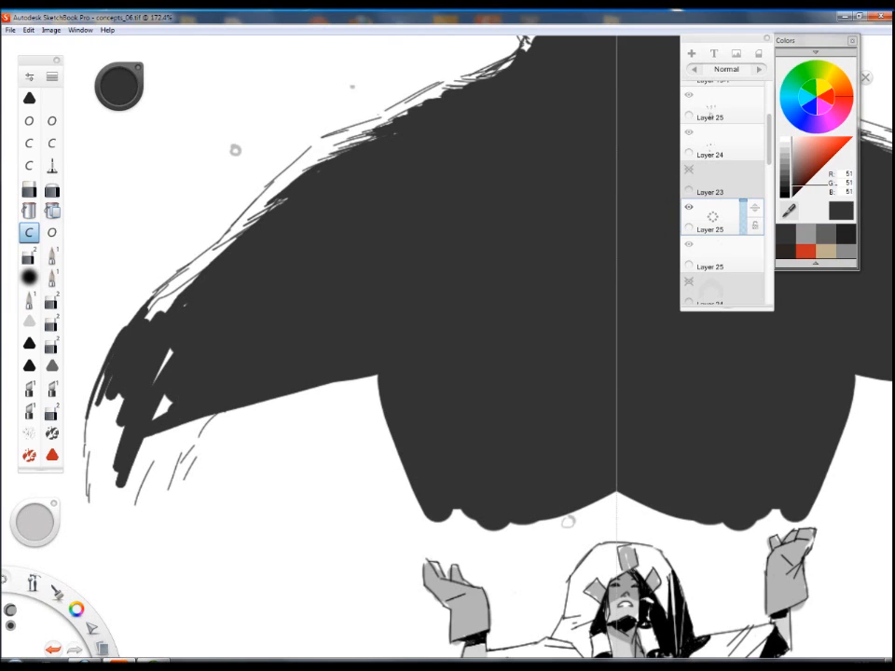
pyautogui.moveTo(347, 125); pyautogui.dragTo(431, 86)
pyautogui.press('space')
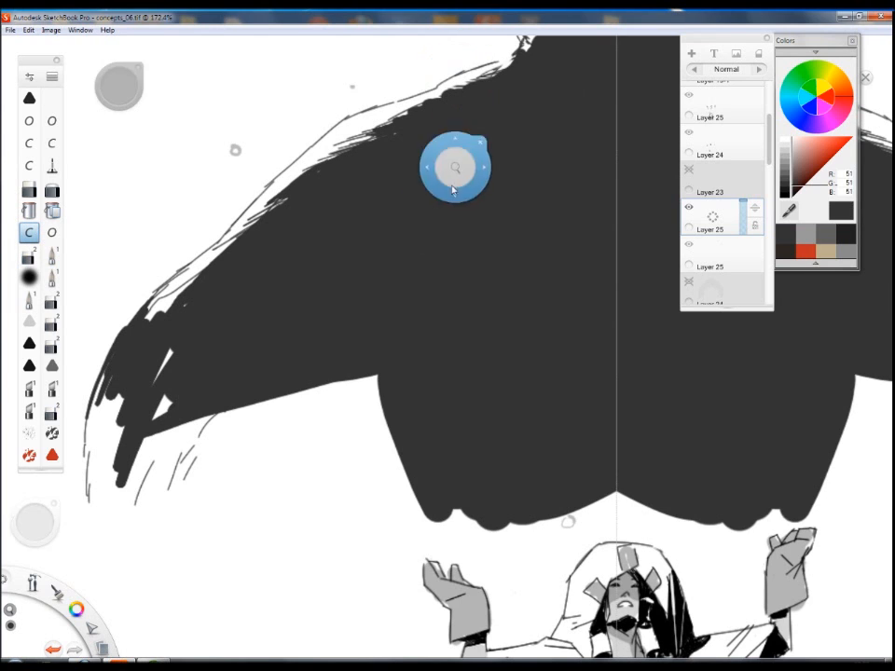
# Erase curved horn shapes at the sides of the head and line them with thin contour and ring strokes.
pyautogui.moveTo(456, 170); pyautogui.dragTo(386, 263)
pyautogui.moveTo(350, 182)
pyautogui.mouseDown()
pyautogui.moveTo(457, 130)
pyautogui.moveTo(480, 232)
pyautogui.mouseUp()
pyautogui.moveTo(436, 154); pyautogui.dragTo(486, 229)
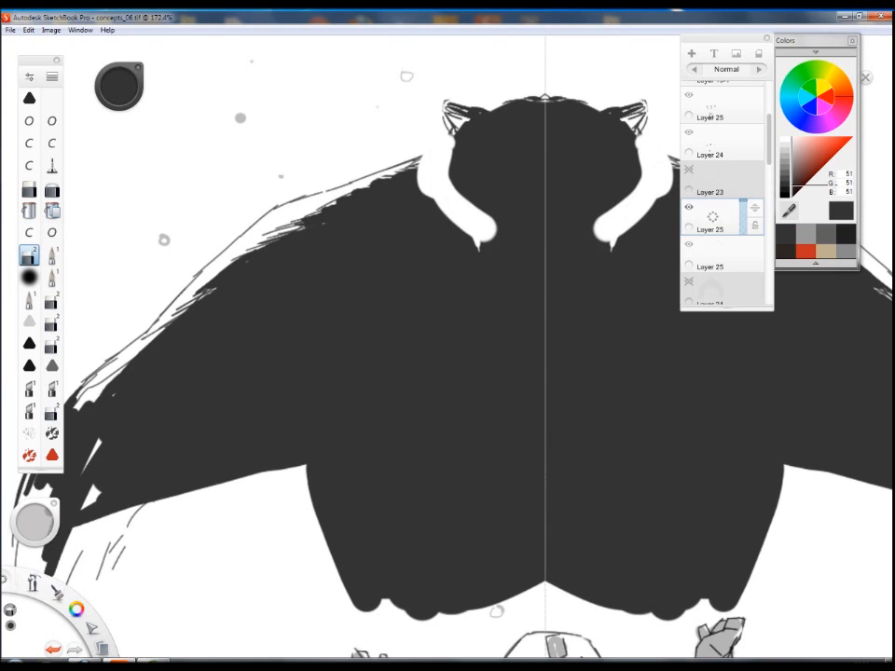
pyautogui.moveTo(443, 154); pyautogui.dragTo(489, 226)
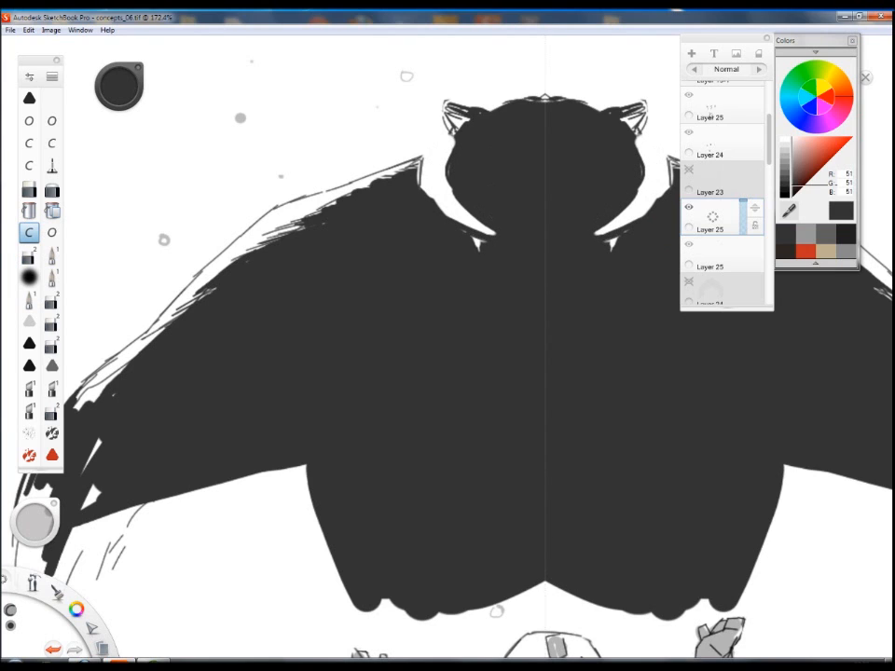
pyautogui.moveTo(431, 140)
pyautogui.mouseDown()
pyautogui.moveTo(443, 197)
pyautogui.moveTo(452, 177)
pyautogui.mouseUp()
pyautogui.scroll(3, 541, 233)
# Carve the creature's eyes and eyelids out of the dark head, alternating fine erasing with brush touch-ups.
pyautogui.press('e')
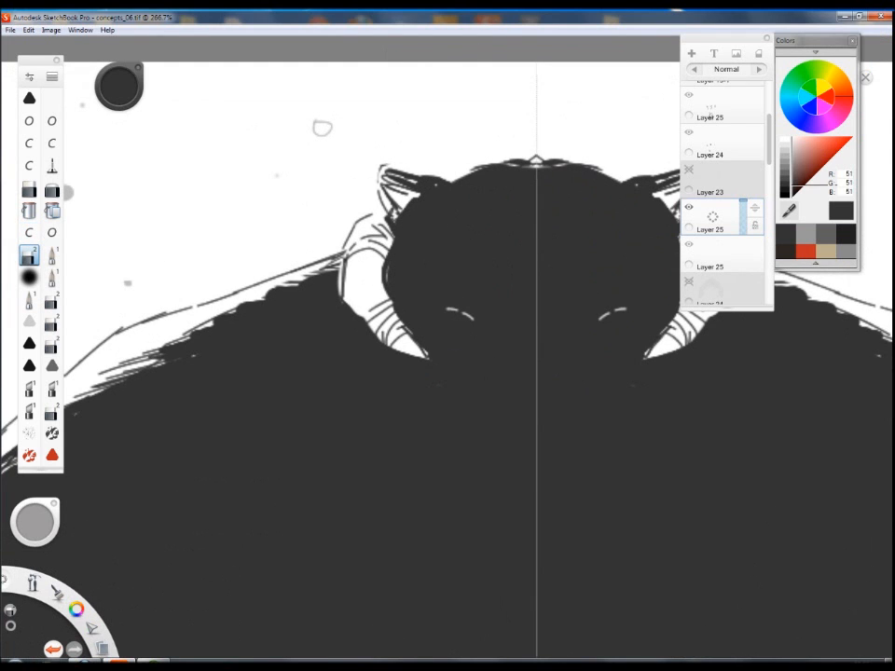
pyautogui.moveTo(454, 320); pyautogui.dragTo(469, 332)
pyautogui.moveTo(470, 318)
pyautogui.mouseDown()
pyautogui.moveTo(484, 330)
pyautogui.moveTo(463, 320)
pyautogui.moveTo(472, 324)
pyautogui.mouseUp()
pyautogui.press('b')
pyautogui.press('e')
pyautogui.click(463, 321)
pyautogui.press('b')
pyautogui.press('e')
pyautogui.moveTo(494, 456); pyautogui.dragTo(493, 426)
pyautogui.moveTo(447, 285); pyautogui.dragTo(474, 307)
pyautogui.moveTo(507, 398); pyautogui.dragTo(466, 397)
pyautogui.press('b')
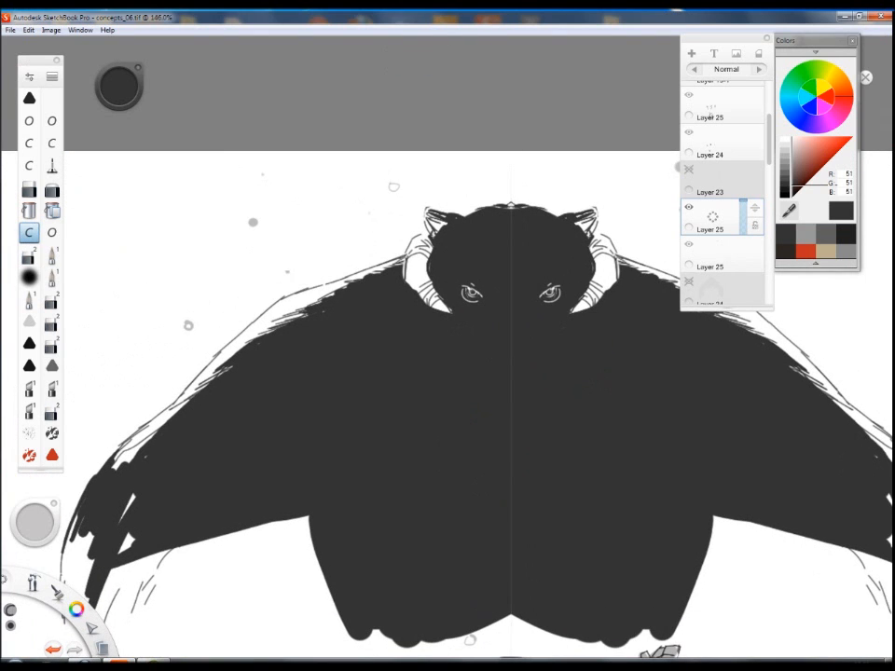
# Add fur strokes on the shoulder beside the horn and a thin contour line over the top of the head.
pyautogui.moveTo(394, 262); pyautogui.dragTo(364, 272)
pyautogui.moveTo(399, 259); pyautogui.dragTo(379, 268)
pyautogui.press('e')
pyautogui.press('b')
pyautogui.moveTo(465, 212); pyautogui.dragTo(509, 202)
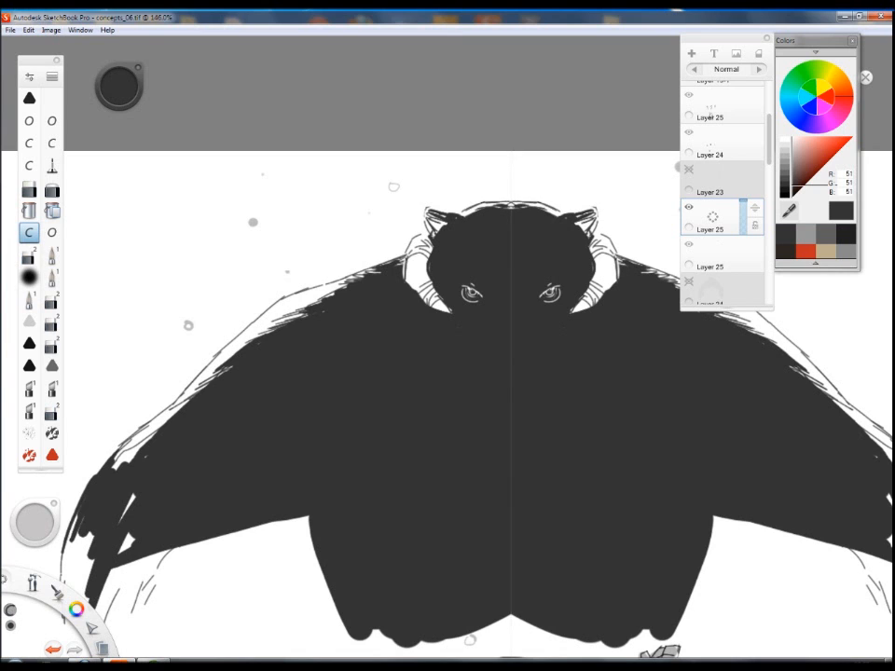
pyautogui.moveTo(466, 346)
pyautogui.mouseDown()
pyautogui.moveTo(459, 464)
pyautogui.moveTo(534, 291)
pyautogui.mouseUp()
# Erase the nose, muzzle contours and brow ridges out of the creature's face and trim their edges with the brush.
pyautogui.press('e')
pyautogui.moveTo(484, 235)
pyautogui.mouseDown()
pyautogui.moveTo(511, 251)
pyautogui.moveTo(509, 284)
pyautogui.moveTo(510, 246)
pyautogui.moveTo(539, 252)
pyautogui.mouseUp()
pyautogui.press('b')
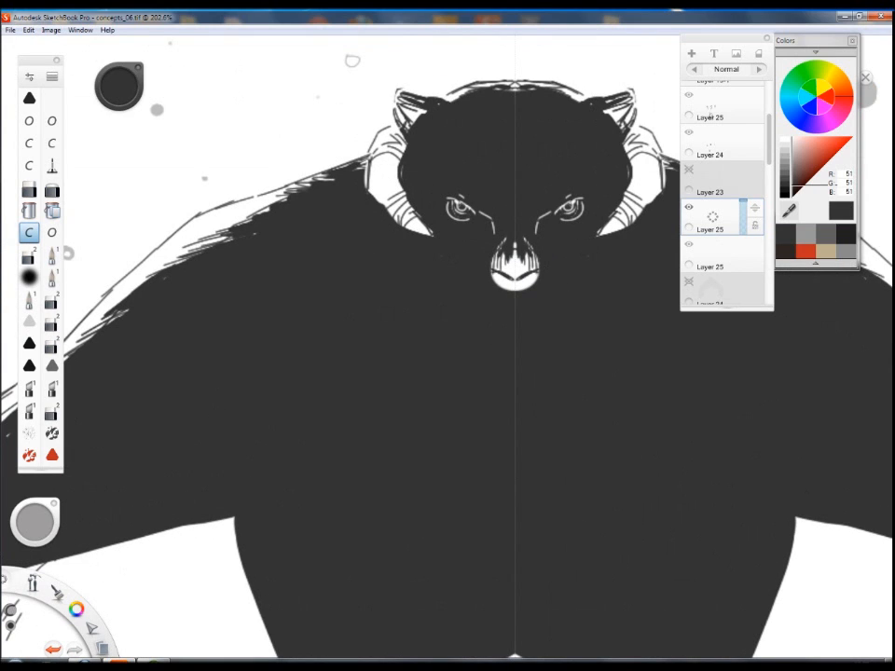
pyautogui.press('e')
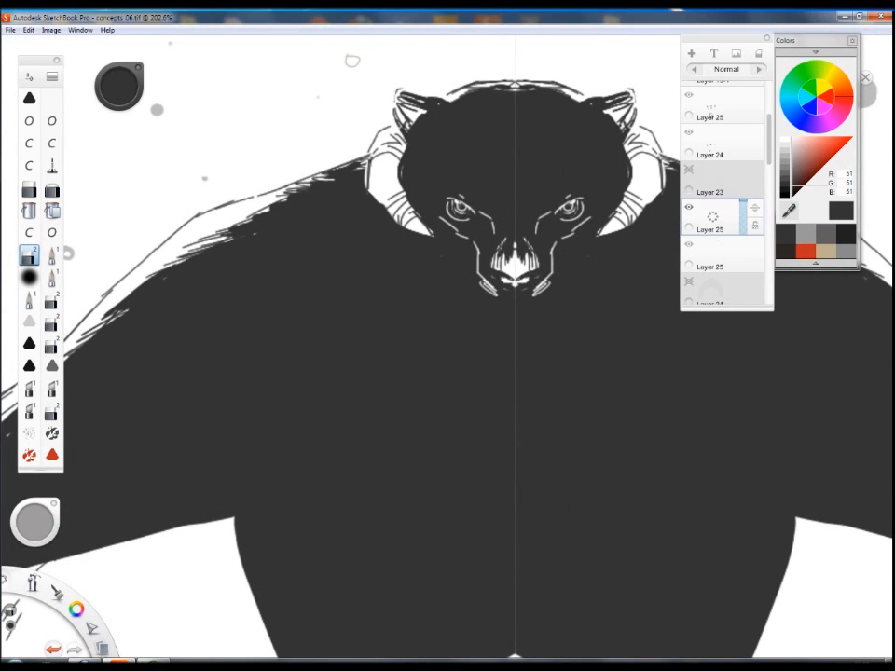
pyautogui.moveTo(461, 241); pyautogui.dragTo(483, 277)
pyautogui.press('b')
pyautogui.moveTo(446, 224); pyautogui.dragTo(468, 239)
pyautogui.press('e')
pyautogui.moveTo(475, 197); pyautogui.dragTo(500, 232)
pyautogui.moveTo(456, 184); pyautogui.dragTo(485, 204)
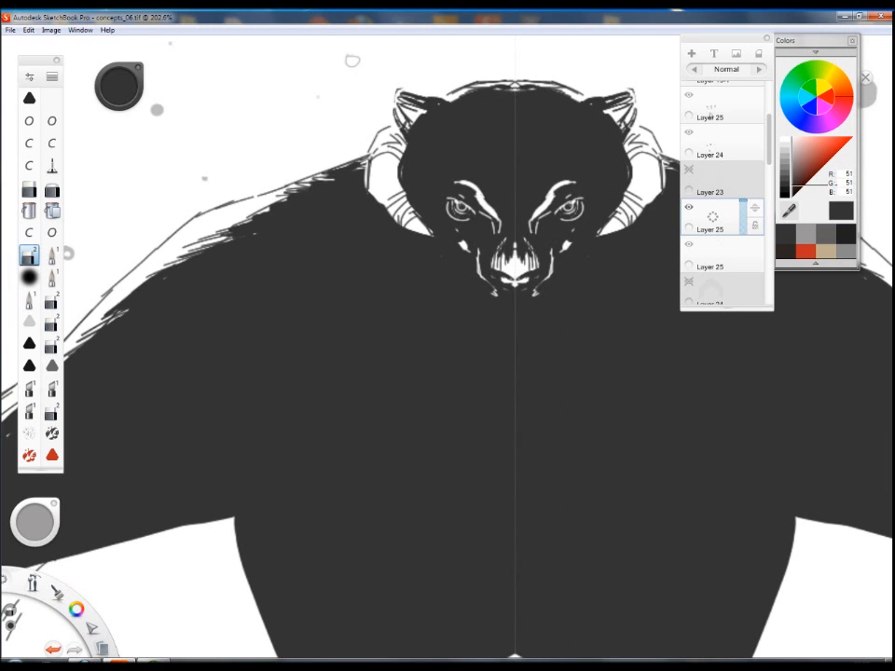
# Erase an open lower jaw below the nose and paint the dark mouth interior back into it.
pyautogui.press('b')
pyautogui.moveTo(528, 245)
pyautogui.mouseDown()
pyautogui.moveTo(515, 271)
pyautogui.moveTo(532, 241)
pyautogui.moveTo(560, 312)
pyautogui.mouseUp()
pyautogui.press('e')
pyautogui.moveTo(545, 271); pyautogui.dragTo(564, 303)
pyautogui.press('b')
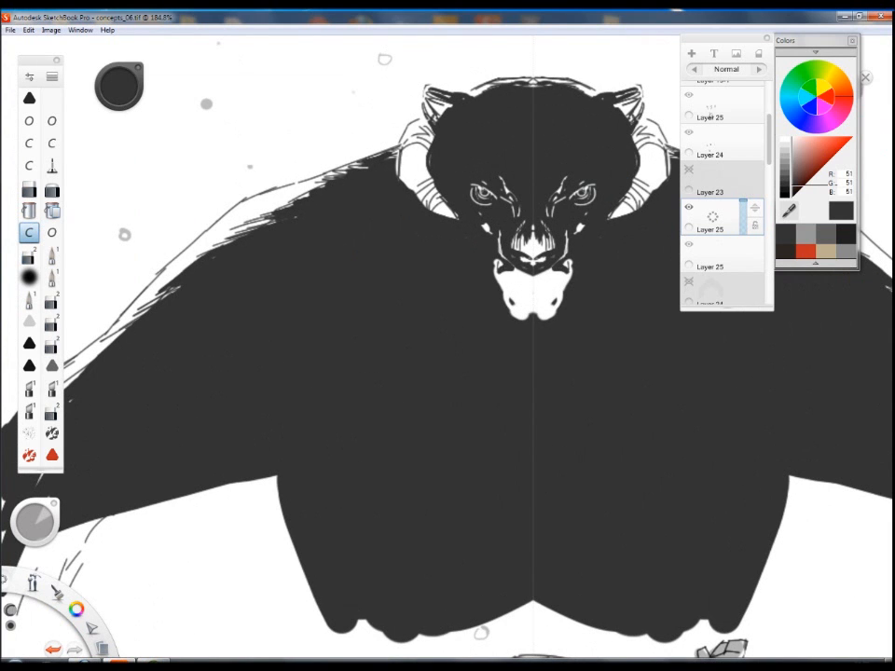
pyautogui.moveTo(511, 278)
pyautogui.mouseDown()
pyautogui.moveTo(518, 304)
pyautogui.moveTo(533, 308)
pyautogui.moveTo(524, 281)
pyautogui.moveTo(529, 299)
pyautogui.mouseUp()
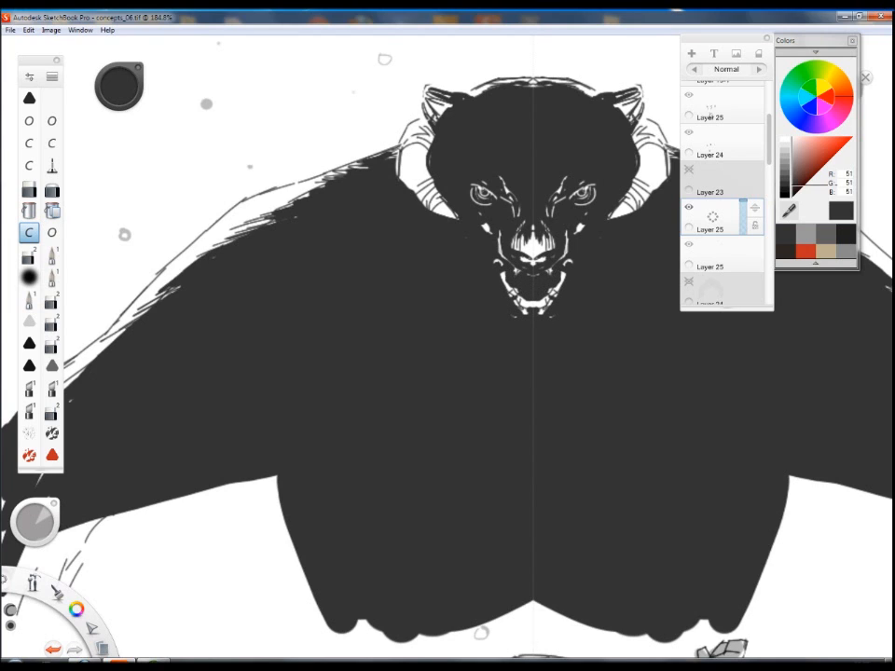
# Erase fangs into the creature's open mouth and refine the teeth and jaw outline with the brush.
pyautogui.click(29, 254)
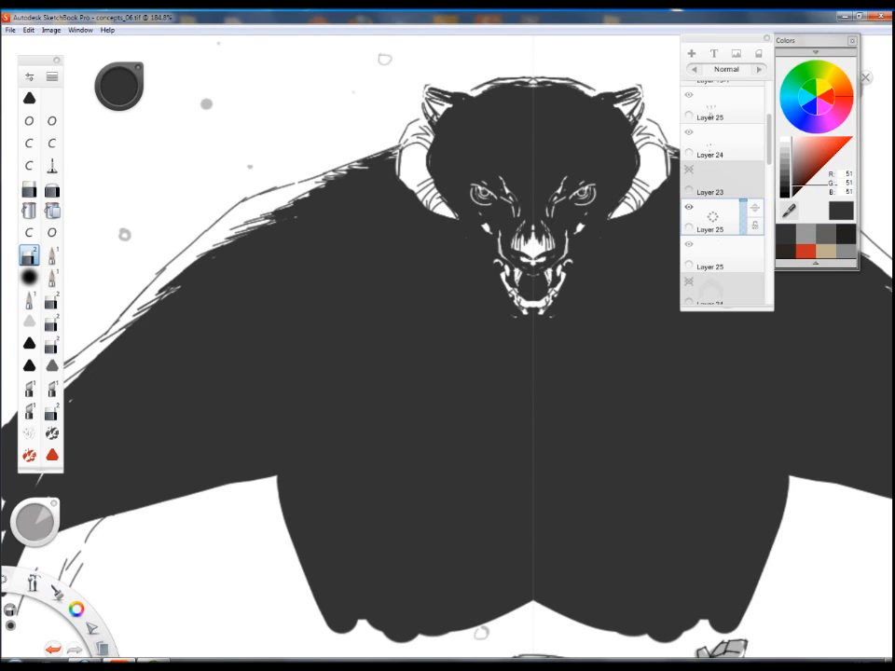
pyautogui.press('space')
pyautogui.moveTo(544, 286)
pyautogui.mouseDown()
pyautogui.moveTo(599, 248)
pyautogui.moveTo(572, 275)
pyautogui.moveTo(582, 266)
pyautogui.mouseUp()
pyautogui.click(29, 232)
pyautogui.press('space')
pyautogui.moveTo(530, 329); pyautogui.dragTo(508, 404)
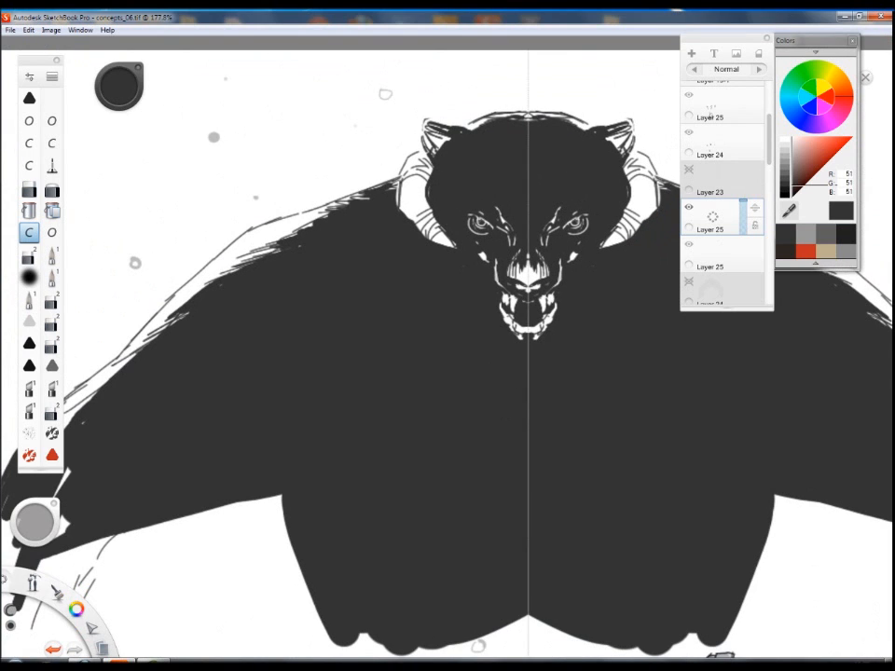
# Erase part of the creature's hand to separate the fingers, and touch up the shoulder and ear contours.
pyautogui.moveTo(504, 457); pyautogui.dragTo(510, 365)
pyautogui.press('e')
pyautogui.moveTo(258, 385)
pyautogui.mouseDown()
pyautogui.moveTo(230, 431)
pyautogui.moveTo(239, 405)
pyautogui.mouseUp()
pyautogui.press('b')
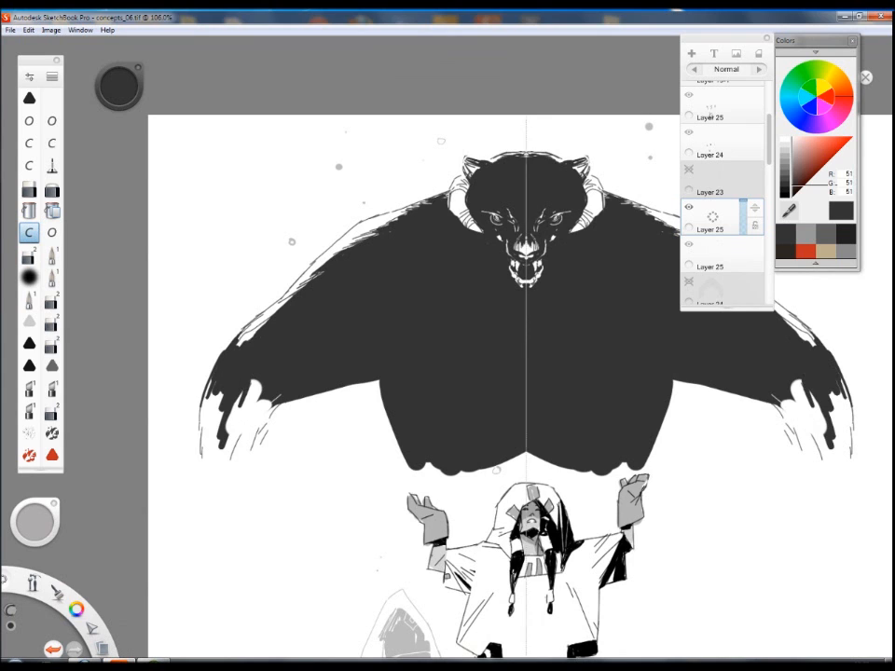
pyautogui.moveTo(375, 241); pyautogui.dragTo(410, 192)
pyautogui.moveTo(470, 166); pyautogui.dragTo(445, 173)
pyautogui.moveTo(496, 154); pyautogui.dragTo(481, 186)
# Erase the rough outer contour of the creature's arm and redraw it with thin fur strokes.
pyautogui.moveTo(457, 438); pyautogui.dragTo(521, 355)
pyautogui.moveTo(220, 303); pyautogui.dragTo(199, 326)
pyautogui.moveTo(260, 266); pyautogui.dragTo(228, 290)
pyautogui.press('e')
pyautogui.moveTo(351, 194); pyautogui.dragTo(222, 305)
pyautogui.moveTo(368, 181); pyautogui.dragTo(272, 263)
pyautogui.press('b')
pyautogui.moveTo(196, 331); pyautogui.dragTo(166, 369)
pyautogui.moveTo(233, 297); pyautogui.dragTo(203, 327)
pyautogui.moveTo(285, 261); pyautogui.dragTo(229, 296)
pyautogui.moveTo(328, 426); pyautogui.dragTo(369, 333)
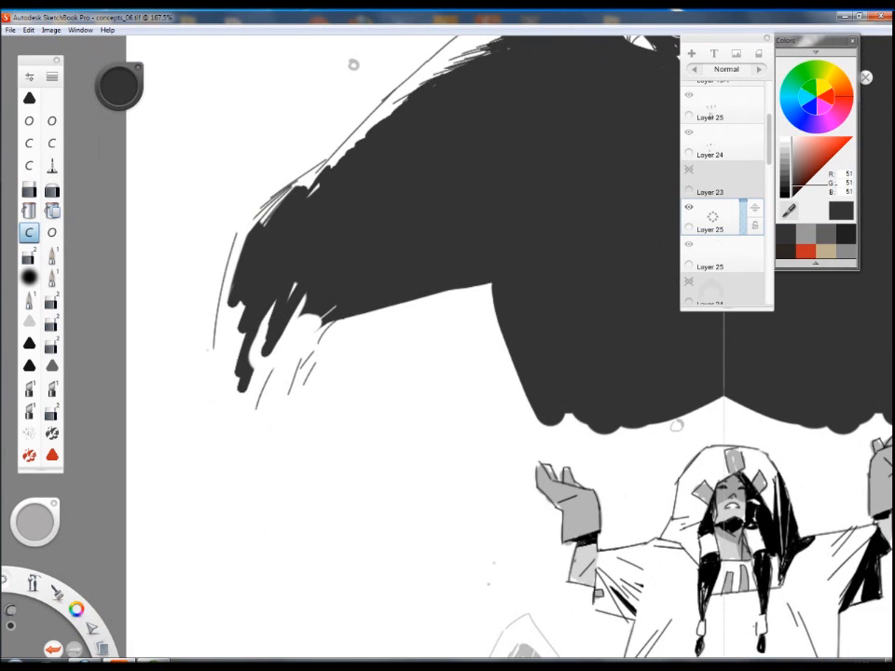
# Fill the creature's hand with the broad brush and extend the torso's lower edge down towards the figure's hood.
pyautogui.click(51, 232)
pyautogui.moveTo(319, 299)
pyautogui.mouseDown()
pyautogui.moveTo(280, 336)
pyautogui.moveTo(285, 324)
pyautogui.moveTo(301, 334)
pyautogui.mouseUp()
pyautogui.moveTo(467, 280); pyautogui.dragTo(478, 373)
pyautogui.moveTo(485, 308); pyautogui.dragTo(474, 386)
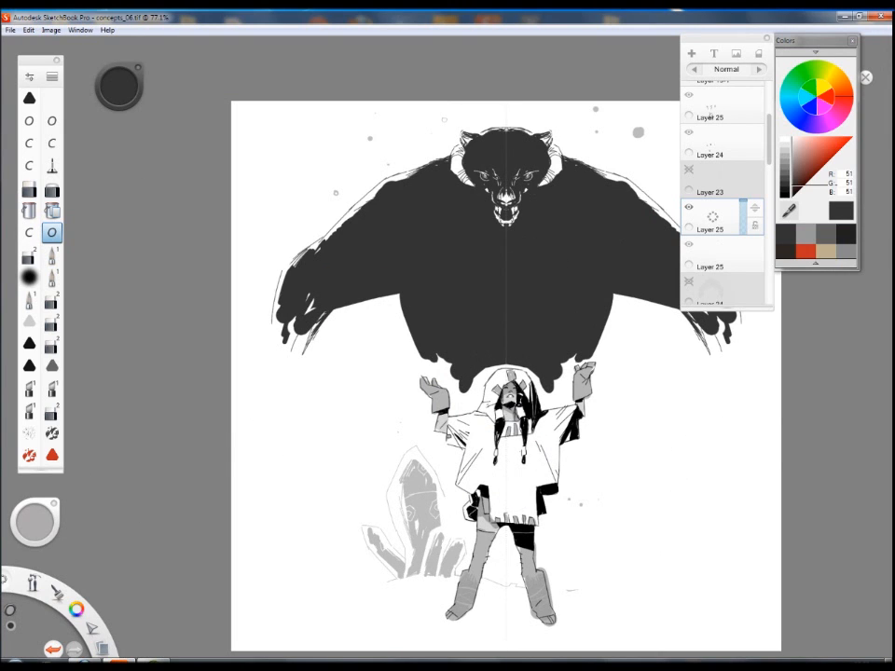
pyautogui.moveTo(573, 370); pyautogui.dragTo(706, 311)
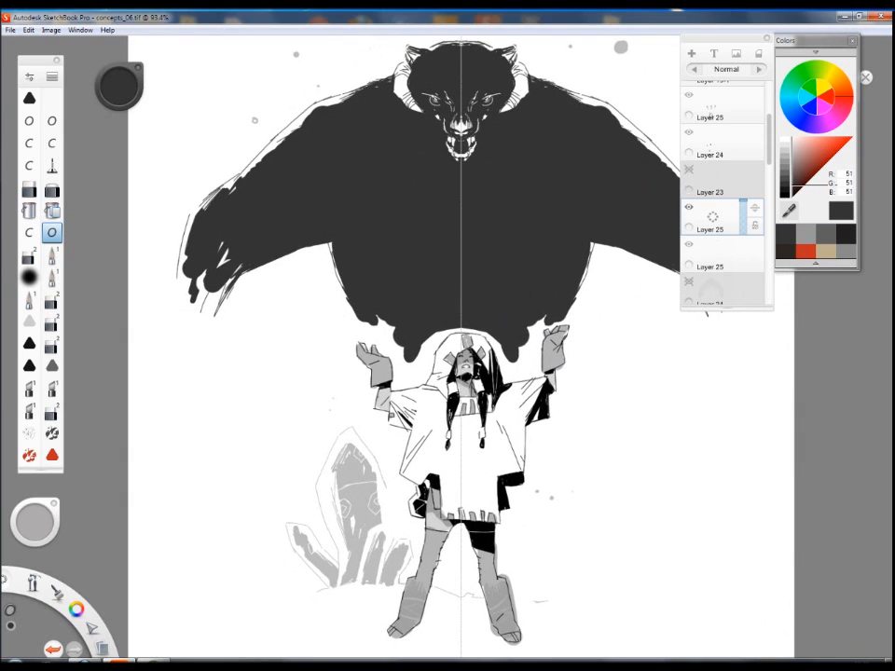
# Sketch a longer forearm with claw lines below the creature's existing hands.
pyautogui.moveTo(177, 280); pyautogui.dragTo(172, 327)
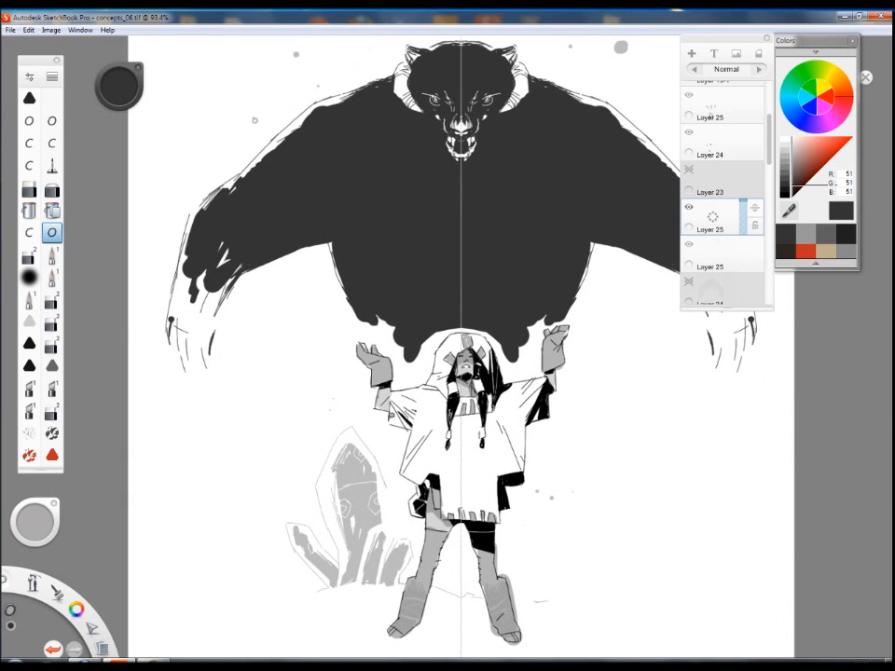
pyautogui.moveTo(228, 318); pyautogui.dragTo(229, 359)
pyautogui.moveTo(176, 294)
pyautogui.mouseDown()
pyautogui.moveTo(195, 376)
pyautogui.moveTo(224, 350)
pyautogui.mouseUp()
pyautogui.moveTo(269, 264); pyautogui.dragTo(219, 378)
pyautogui.moveTo(235, 332); pyautogui.dragTo(228, 382)
pyautogui.moveTo(175, 322); pyautogui.dragTo(172, 341)
# Fill the lengthened forearm and clawed fingers with dark grey, and thicken the lower edge of the torso.
pyautogui.moveTo(293, 485); pyautogui.dragTo(307, 496)
pyautogui.moveTo(282, 362); pyautogui.dragTo(270, 423)
pyautogui.moveTo(449, 445); pyautogui.dragTo(524, 474)
pyautogui.moveTo(290, 334)
pyautogui.mouseDown()
pyautogui.moveTo(310, 374)
pyautogui.moveTo(347, 352)
pyautogui.mouseUp()
pyautogui.moveTo(274, 294); pyautogui.dragTo(285, 323)
pyautogui.moveTo(289, 373); pyautogui.dragTo(321, 271)
# Extend the creature's body behind the figure's hood and arms down to crouching legs, using black.
pyautogui.press('x')
pyautogui.press('x')
pyautogui.press('x')
pyautogui.moveTo(478, 273); pyautogui.dragTo(431, 311)
pyautogui.moveTo(487, 269); pyautogui.dragTo(441, 309)
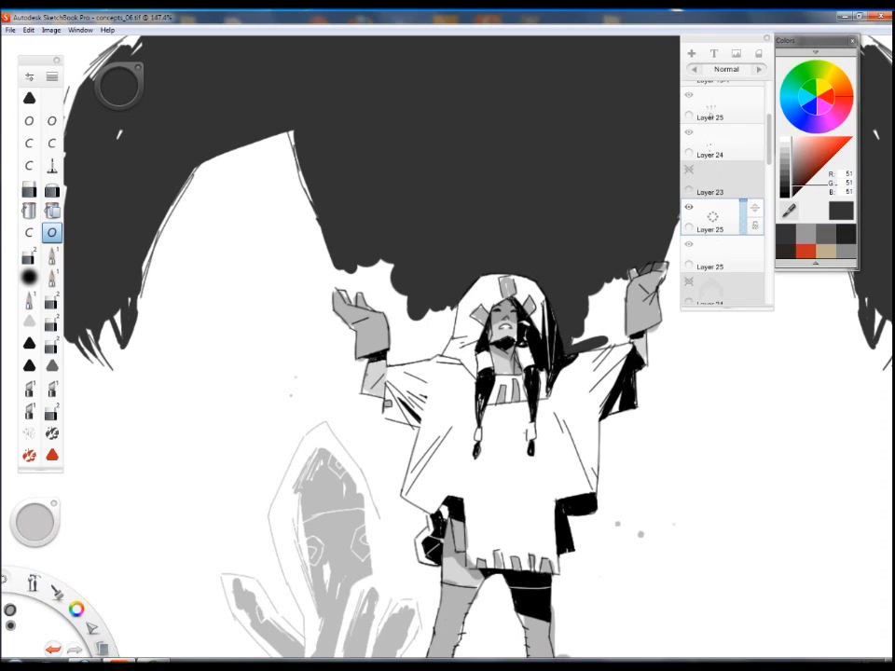
pyautogui.moveTo(602, 342); pyautogui.dragTo(611, 297)
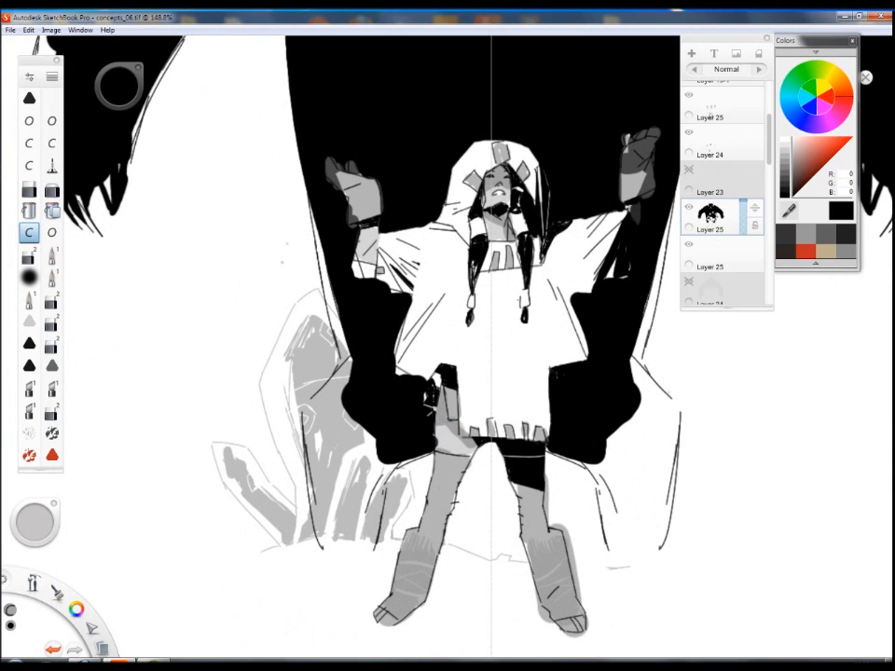
# Clean up the creature's leg and foot outlines with the eraser, and hatch fur strokes over the knees.
pyautogui.moveTo(450, 516); pyautogui.dragTo(449, 424)
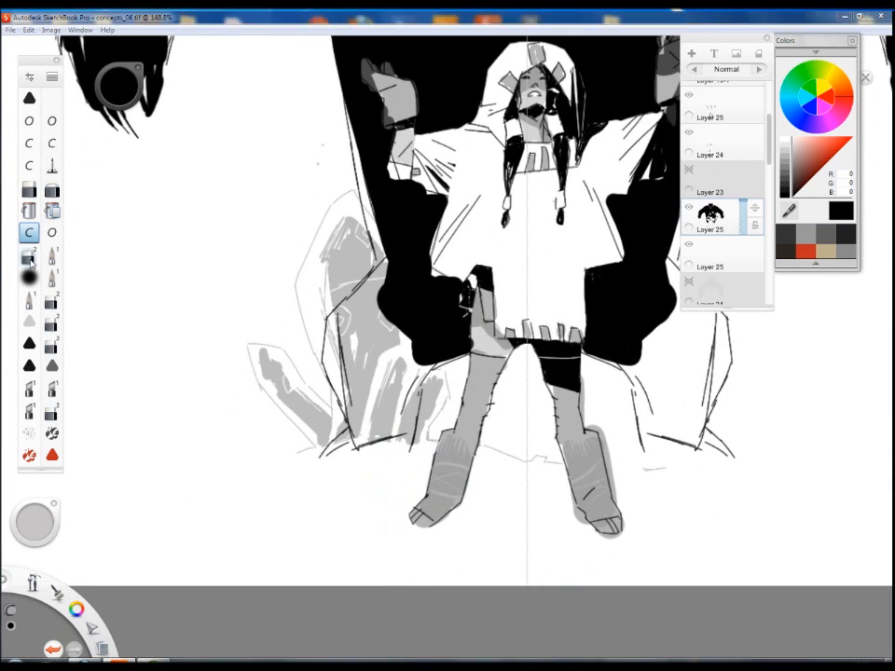
pyautogui.click(29, 257)
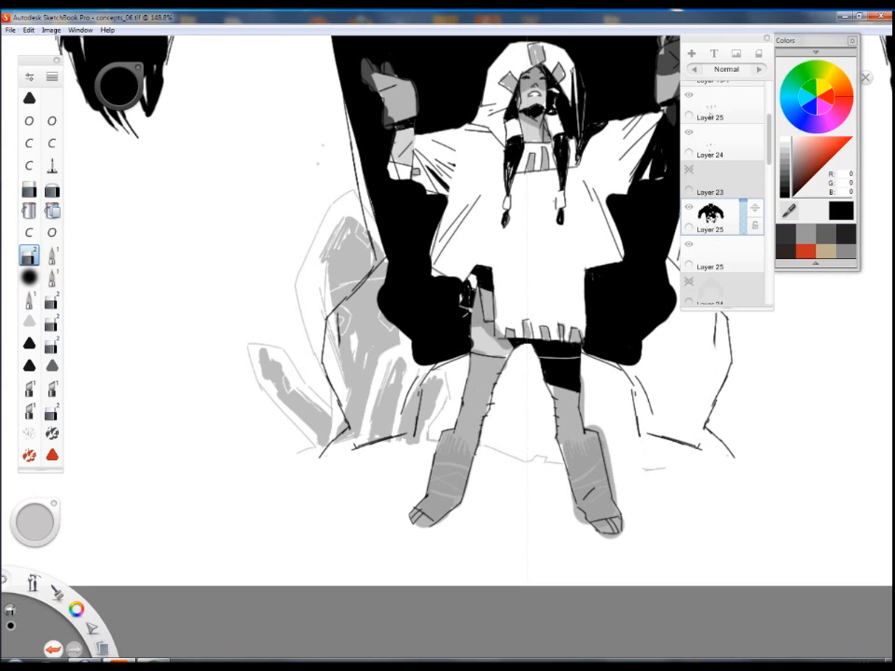
pyautogui.click(29, 232)
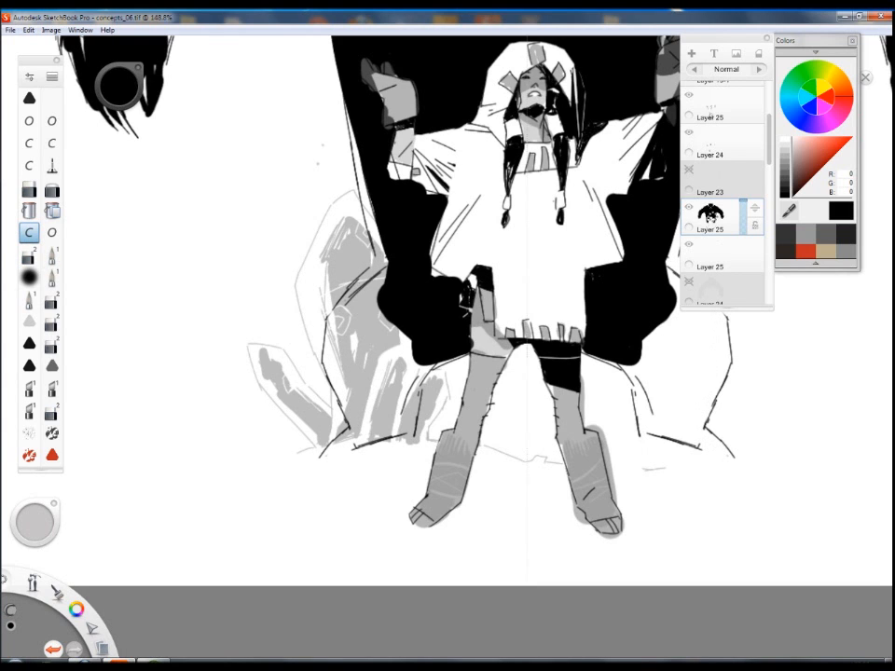
pyautogui.moveTo(336, 328); pyautogui.dragTo(382, 288)
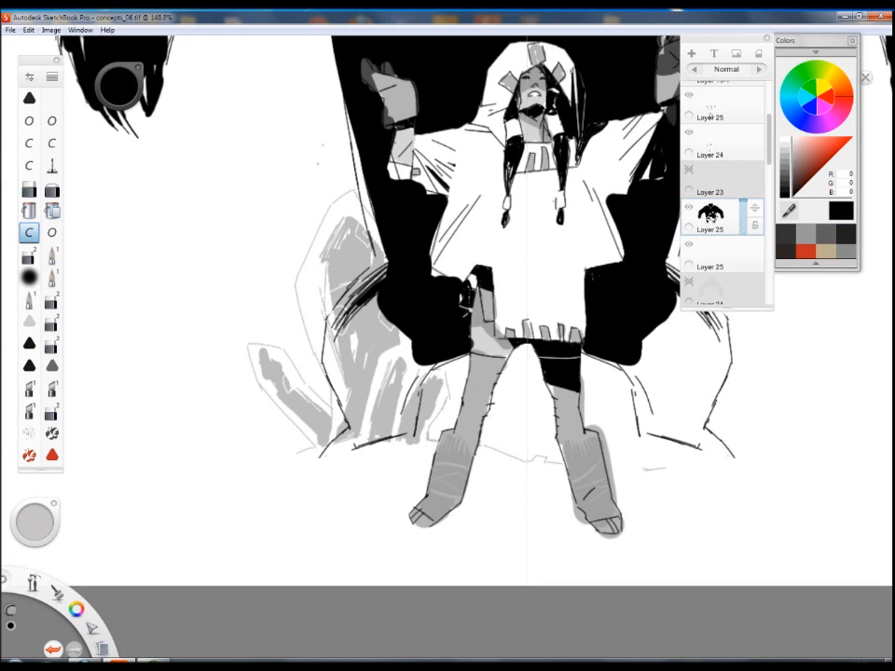
pyautogui.scroll(3, 119, 85)
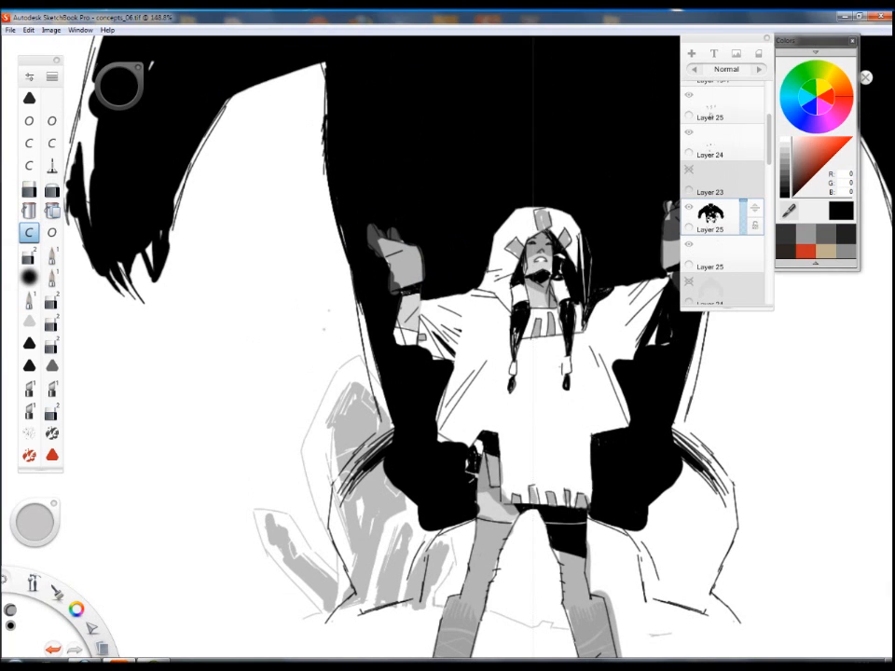
# Paint an extra inner finger on the creature's hand, and erase it back to the edge of the palm.
pyautogui.moveTo(388, 362); pyautogui.dragTo(433, 429)
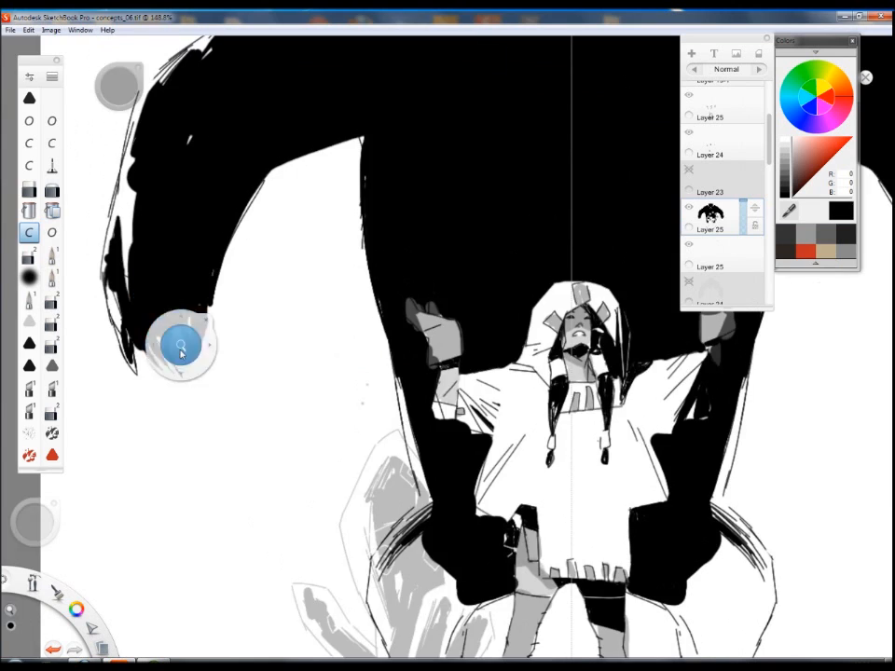
pyautogui.scroll(3, 180, 343)
pyautogui.moveTo(245, 326); pyautogui.dragTo(250, 362)
pyautogui.moveTo(275, 289); pyautogui.dragTo(272, 359)
pyautogui.press('e')
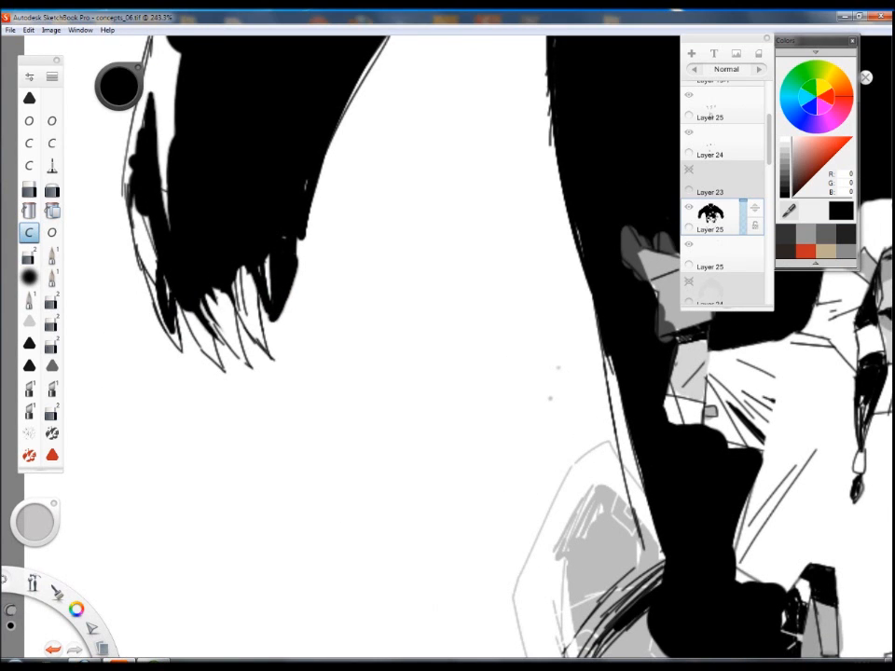
pyautogui.moveTo(279, 266); pyautogui.dragTo(269, 317)
pyautogui.press('e')
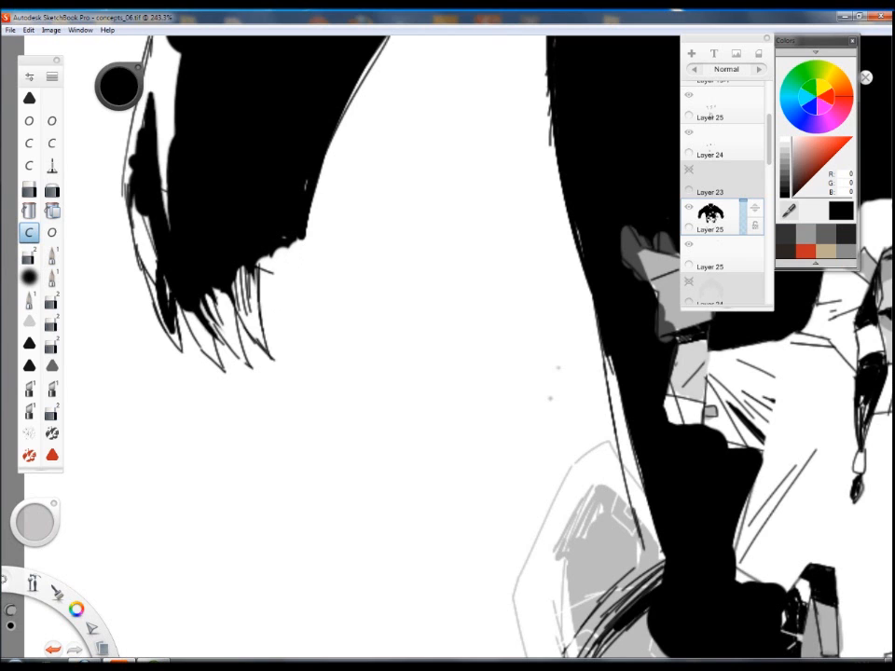
# Add fur strokes along the lower edge of the creature's hand and darken the outer edge of the forearm.
pyautogui.moveTo(132, 154); pyautogui.dragTo(150, 291)
pyautogui.moveTo(118, 206); pyautogui.dragTo(136, 265)
pyautogui.scroll(-3, 401, 559)
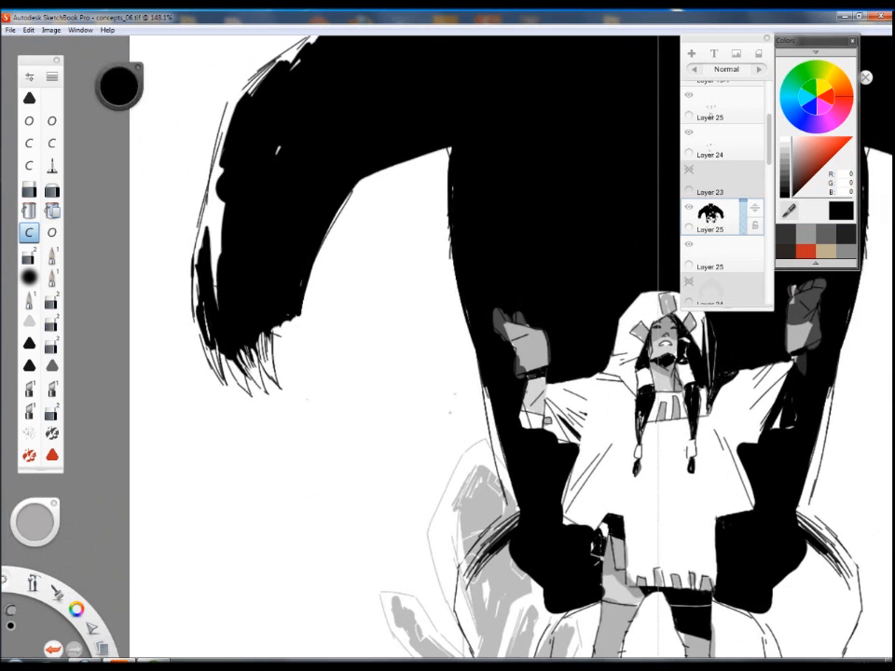
pyautogui.scroll(2, 401, 559)
pyautogui.moveTo(310, 301)
pyautogui.mouseDown()
pyautogui.moveTo(310, 369)
pyautogui.moveTo(314, 328)
pyautogui.mouseUp()
pyautogui.moveTo(301, 325)
pyautogui.mouseDown()
pyautogui.moveTo(301, 362)
pyautogui.moveTo(310, 364)
pyautogui.mouseUp()
pyautogui.moveTo(305, 301); pyautogui.dragTo(314, 317)
pyautogui.moveTo(197, 221); pyautogui.dragTo(199, 281)
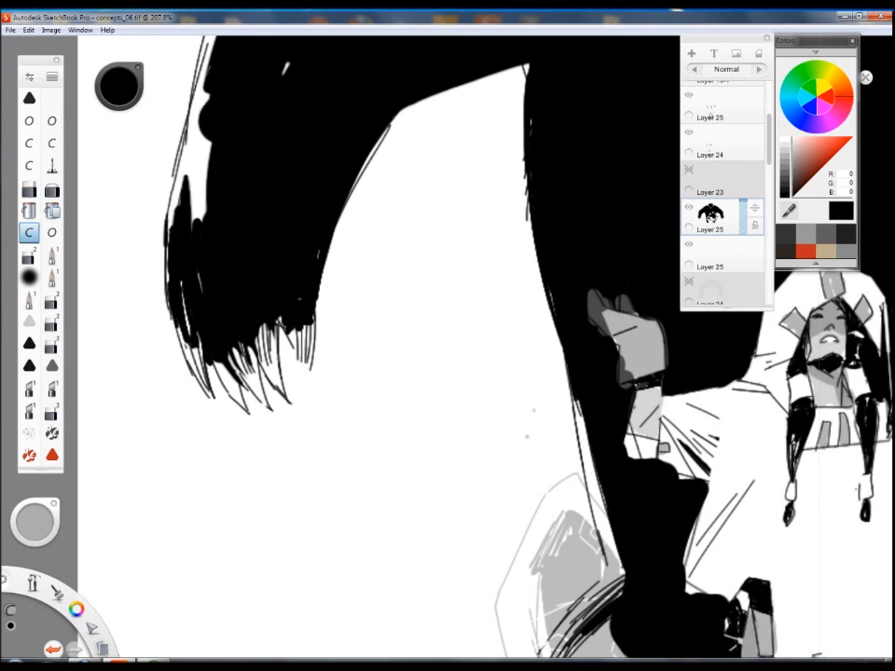
# Hatch black fur strokes along the outer edge of the creature's forearm, tidying it with the eraser between strokes.
pyautogui.moveTo(216, 325); pyautogui.dragTo(227, 387)
pyautogui.moveTo(204, 169); pyautogui.dragTo(178, 281)
pyautogui.press('e')
pyautogui.moveTo(233, 74); pyautogui.dragTo(180, 303)
pyautogui.press('b')
pyautogui.moveTo(237, 61); pyautogui.dragTo(177, 195)
pyautogui.moveTo(214, 130); pyautogui.dragTo(177, 254)
pyautogui.moveTo(191, 214); pyautogui.dragTo(173, 318)
pyautogui.moveTo(202, 192); pyautogui.dragTo(181, 295)
pyautogui.moveTo(205, 205)
pyautogui.mouseDown()
pyautogui.moveTo(198, 254)
pyautogui.moveTo(205, 282)
pyautogui.mouseUp()
pyautogui.moveTo(217, 201)
pyautogui.mouseDown()
pyautogui.moveTo(210, 283)
pyautogui.moveTo(216, 276)
pyautogui.mouseUp()
# Add fur strokes along the inner edge of the creature's forearm down to the wrist.
pyautogui.moveTo(399, 190); pyautogui.dragTo(361, 263)
pyautogui.moveTo(392, 200); pyautogui.dragTo(339, 327)
pyautogui.moveTo(362, 253); pyautogui.dragTo(331, 361)
pyautogui.moveTo(314, 392)
pyautogui.mouseDown()
pyautogui.moveTo(301, 429)
pyautogui.moveTo(324, 479)
pyautogui.mouseUp()
pyautogui.press('space')
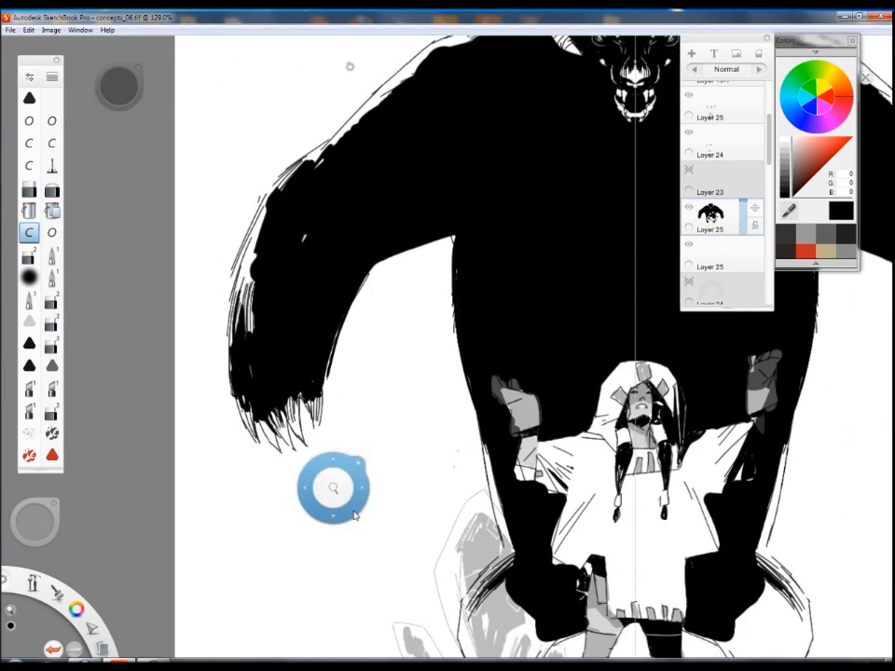
pyautogui.moveTo(373, 463); pyautogui.dragTo(309, 494)
pyautogui.moveTo(183, 301)
pyautogui.mouseDown()
pyautogui.moveTo(175, 338)
pyautogui.moveTo(186, 366)
pyautogui.mouseUp()
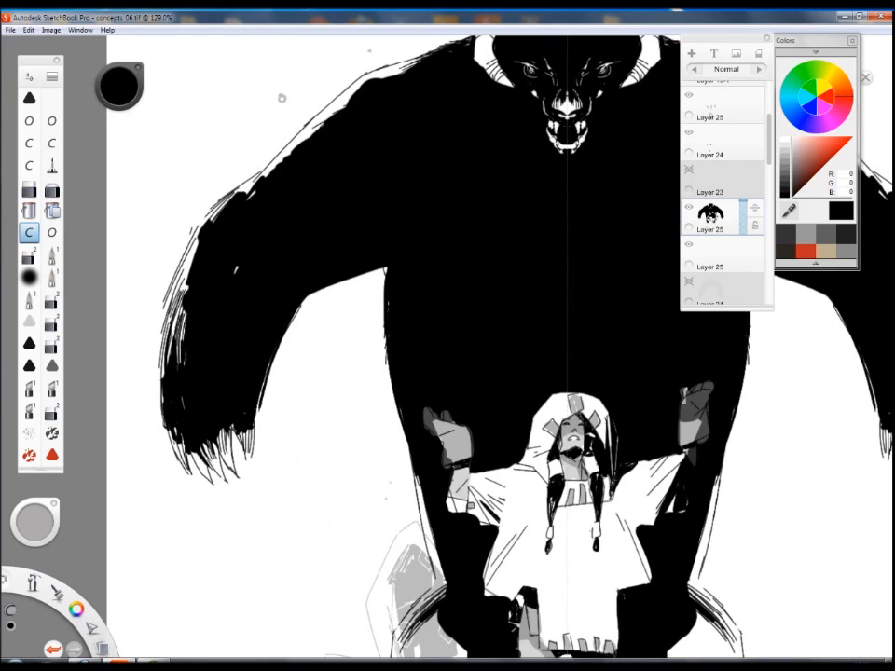
# Hatch black fur strokes over the creature's knees and along the outer edge of its lower legs.
pyautogui.press('space')
pyautogui.moveTo(448, 436); pyautogui.dragTo(361, 260)
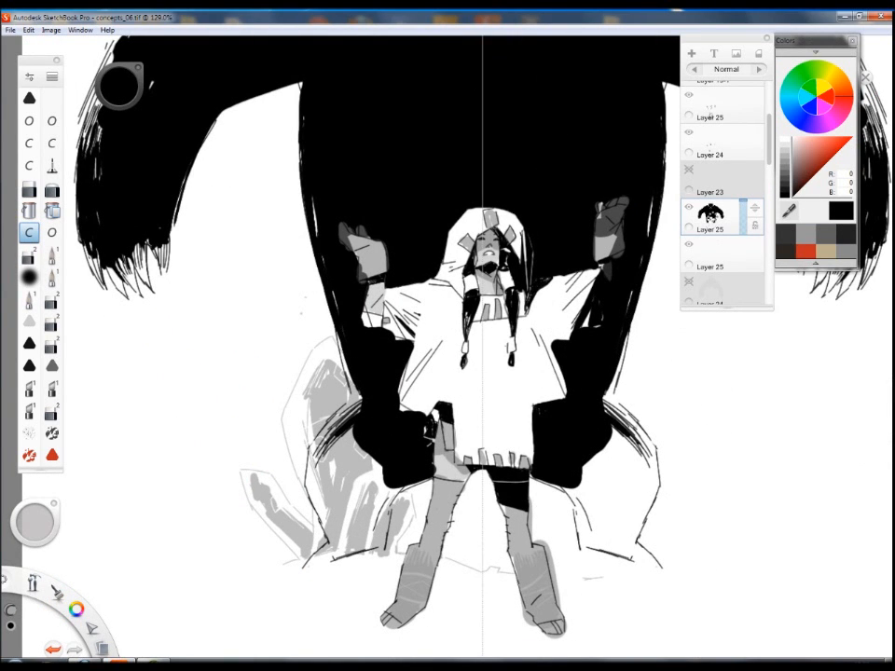
pyautogui.moveTo(341, 344); pyautogui.dragTo(350, 392)
pyautogui.press('space')
pyautogui.moveTo(352, 416)
pyautogui.mouseDown()
pyautogui.moveTo(380, 450)
pyautogui.moveTo(406, 344)
pyautogui.moveTo(344, 365)
pyautogui.mouseUp()
pyautogui.moveTo(390, 337); pyautogui.dragTo(360, 408)
pyautogui.moveTo(346, 361)
pyautogui.mouseDown()
pyautogui.moveTo(351, 403)
pyautogui.moveTo(343, 413)
pyautogui.mouseUp()
pyautogui.moveTo(343, 382); pyautogui.dragTo(352, 421)
pyautogui.moveTo(401, 355)
pyautogui.mouseDown()
pyautogui.moveTo(410, 429)
pyautogui.moveTo(464, 392)
pyautogui.moveTo(416, 449)
pyautogui.moveTo(405, 443)
pyautogui.mouseUp()
# Fill the creature's lower legs with black down to the feet and hatch fur at the ankles.
pyautogui.moveTo(360, 408)
pyautogui.mouseDown()
pyautogui.moveTo(375, 446)
pyautogui.moveTo(330, 489)
pyautogui.moveTo(339, 468)
pyautogui.moveTo(315, 489)
pyautogui.moveTo(339, 489)
pyautogui.mouseUp()
pyautogui.moveTo(400, 460)
pyautogui.mouseDown()
pyautogui.moveTo(354, 478)
pyautogui.moveTo(416, 458)
pyautogui.mouseUp()
pyautogui.moveTo(431, 407)
pyautogui.mouseDown()
pyautogui.moveTo(426, 459)
pyautogui.moveTo(402, 432)
pyautogui.mouseUp()
pyautogui.moveTo(402, 441)
pyautogui.mouseDown()
pyautogui.moveTo(366, 470)
pyautogui.moveTo(417, 457)
pyautogui.mouseUp()
pyautogui.moveTo(356, 480); pyautogui.dragTo(420, 466)
pyautogui.moveTo(429, 409); pyautogui.dragTo(421, 437)
pyautogui.moveTo(360, 430); pyautogui.dragTo(345, 457)
pyautogui.moveTo(370, 424); pyautogui.dragTo(350, 461)
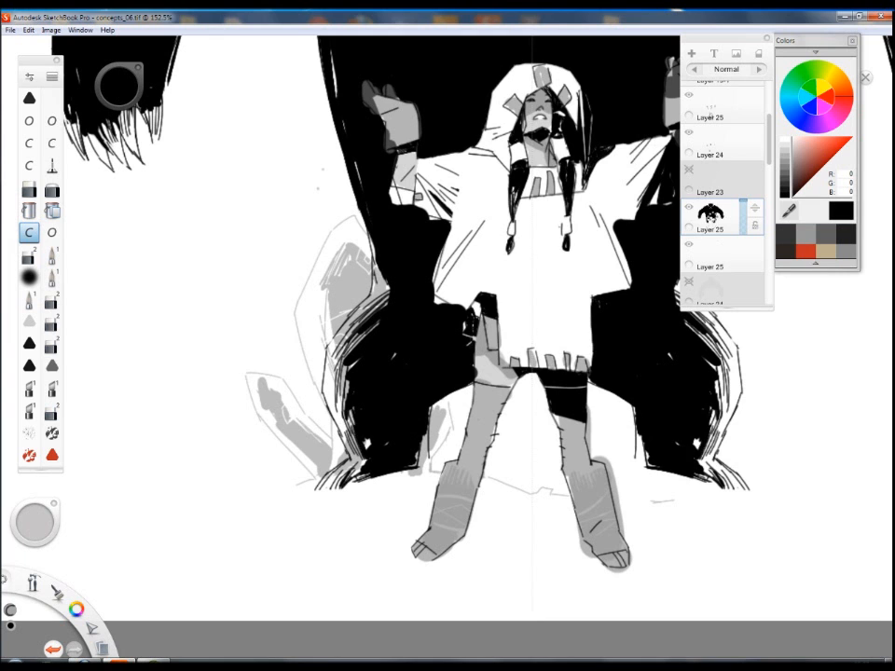
# Refine the inner calf edges and feet of the creature with black strokes and small claw marks.
pyautogui.moveTo(426, 381); pyautogui.dragTo(377, 410)
pyautogui.moveTo(482, 375); pyautogui.dragTo(443, 401)
pyautogui.moveTo(563, 341)
pyautogui.mouseDown()
pyautogui.moveTo(528, 409)
pyautogui.moveTo(564, 392)
pyautogui.mouseUp()
pyautogui.moveTo(473, 478); pyautogui.dragTo(483, 501)
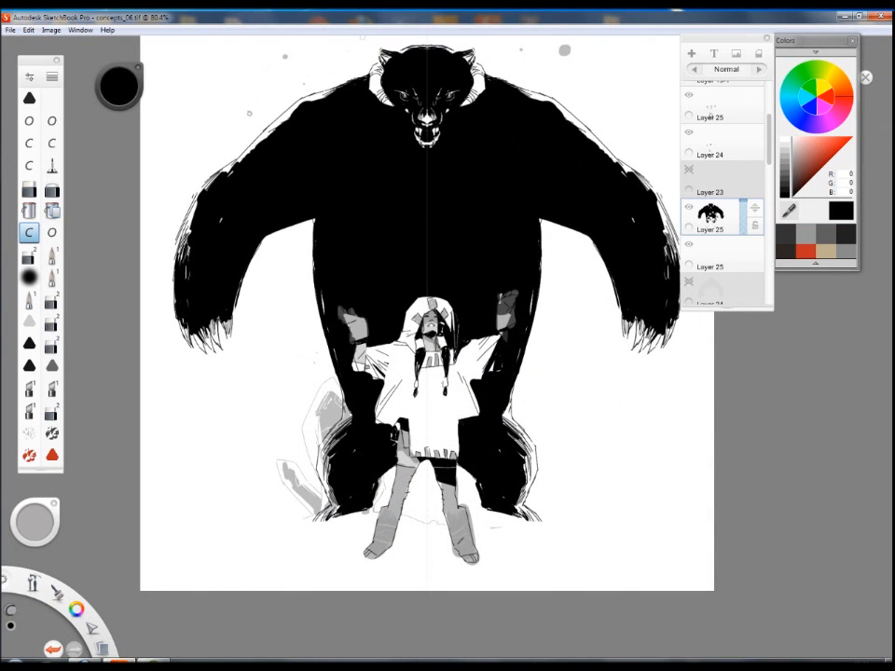
pyautogui.moveTo(542, 492); pyautogui.dragTo(595, 457)
pyautogui.moveTo(523, 395)
pyautogui.mouseDown()
pyautogui.moveTo(538, 433)
pyautogui.moveTo(530, 540)
pyautogui.moveTo(537, 619)
pyautogui.mouseUp()
pyautogui.moveTo(636, 333); pyautogui.dragTo(640, 348)
pyautogui.moveTo(613, 418); pyautogui.dragTo(620, 473)
pyautogui.click(29, 255)
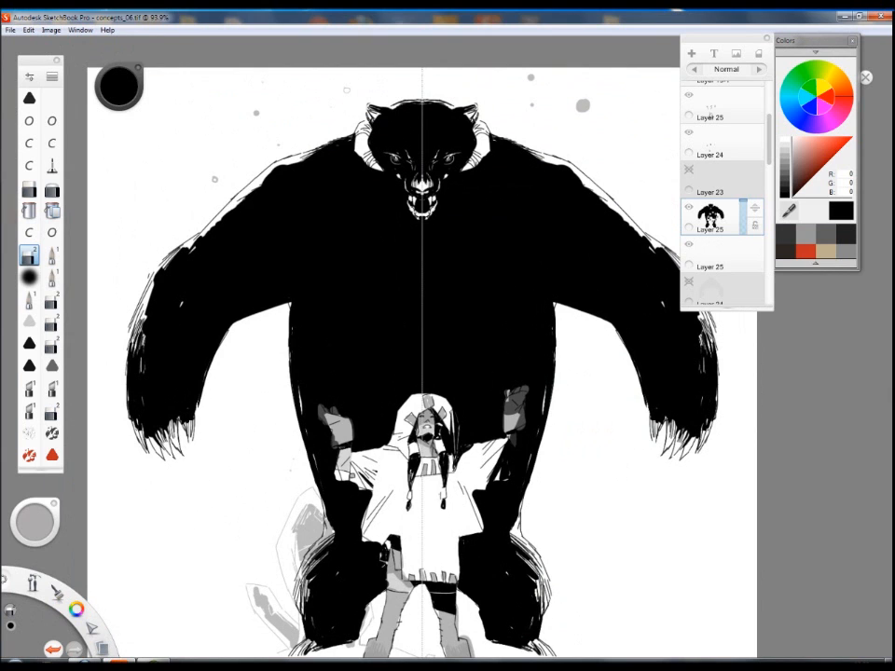
pyautogui.click(29, 232)
pyautogui.moveTo(445, 552); pyautogui.dragTo(462, 453)
pyautogui.moveTo(562, 439); pyautogui.dragTo(563, 483)
# On Layer 21, clear the gray crystal paint between the creature's legs and mark facets on the crystals beside its leg.
pyautogui.scroll(-4, 769, 158)
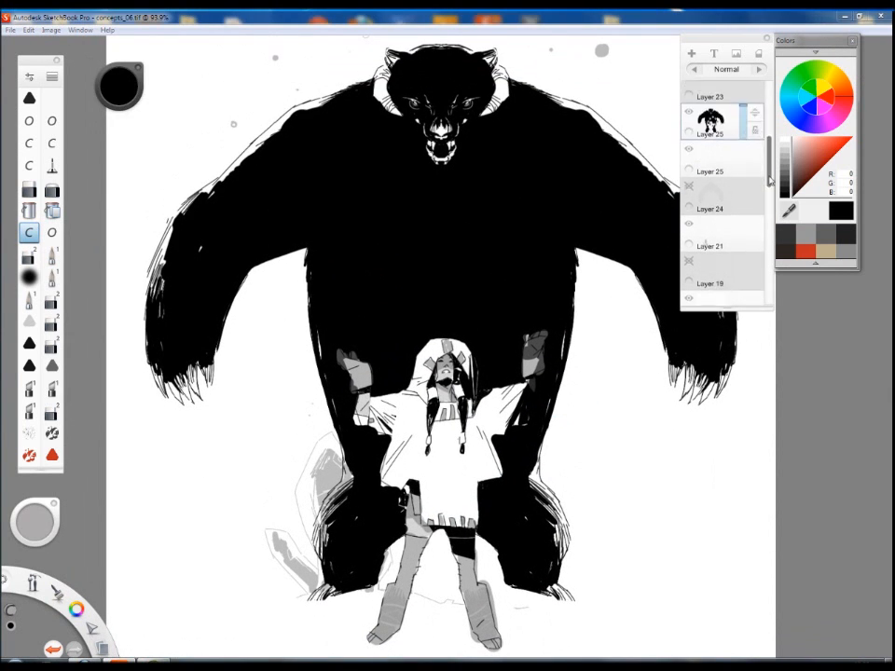
pyautogui.click(714, 186)
pyautogui.press('space')
pyautogui.moveTo(481, 568)
pyautogui.mouseDown()
pyautogui.moveTo(439, 565)
pyautogui.moveTo(429, 592)
pyautogui.mouseUp()
pyautogui.moveTo(435, 598); pyautogui.dragTo(425, 600)
pyautogui.moveTo(326, 558); pyautogui.dragTo(365, 507)
pyautogui.moveTo(306, 525); pyautogui.dragTo(402, 396)
pyautogui.keyDown('alt'); pyautogui.click(370, 360); pyautogui.keyUp('alt')
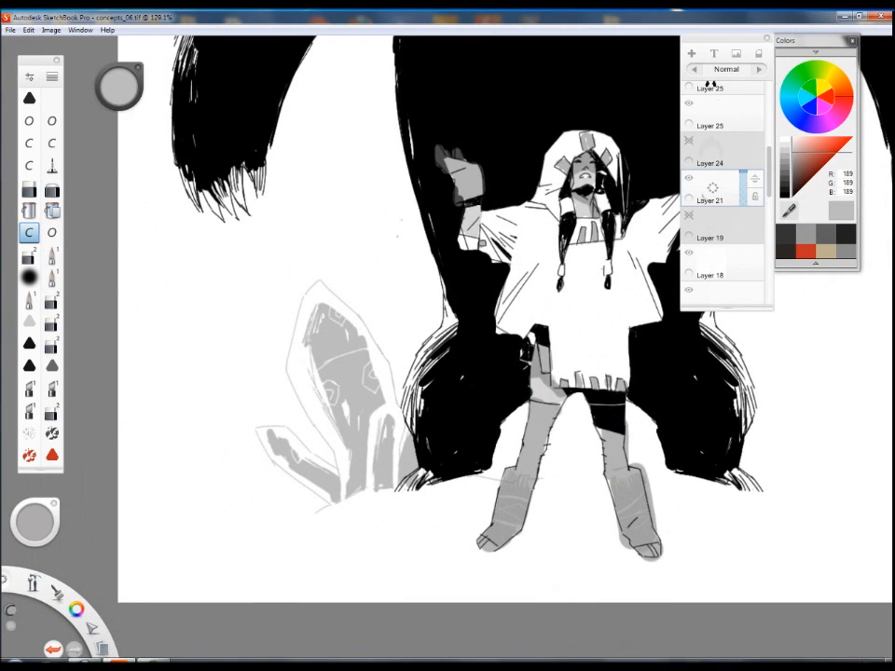
# Draw two smaller crystals on the ground at the creature's other side in gray RGB 189, and erase facet lines into them.
pyautogui.moveTo(544, 375); pyautogui.dragTo(491, 370)
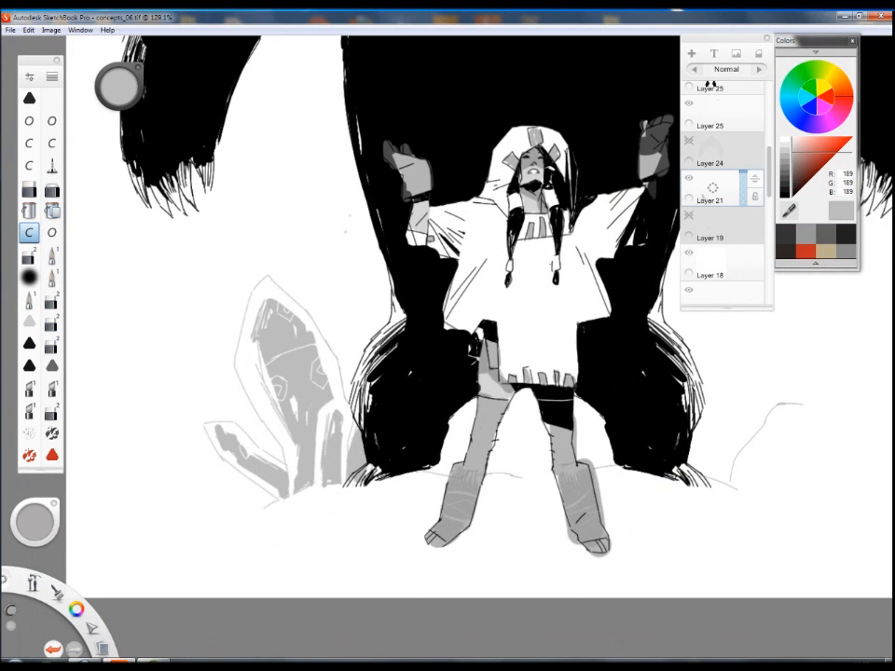
pyautogui.moveTo(771, 419)
pyautogui.mouseDown()
pyautogui.moveTo(764, 454)
pyautogui.moveTo(745, 476)
pyautogui.mouseUp()
pyautogui.moveTo(746, 514); pyautogui.dragTo(642, 493)
pyautogui.moveTo(658, 435)
pyautogui.mouseDown()
pyautogui.moveTo(648, 450)
pyautogui.moveTo(673, 461)
pyautogui.mouseUp()
pyautogui.moveTo(695, 395); pyautogui.dragTo(678, 457)
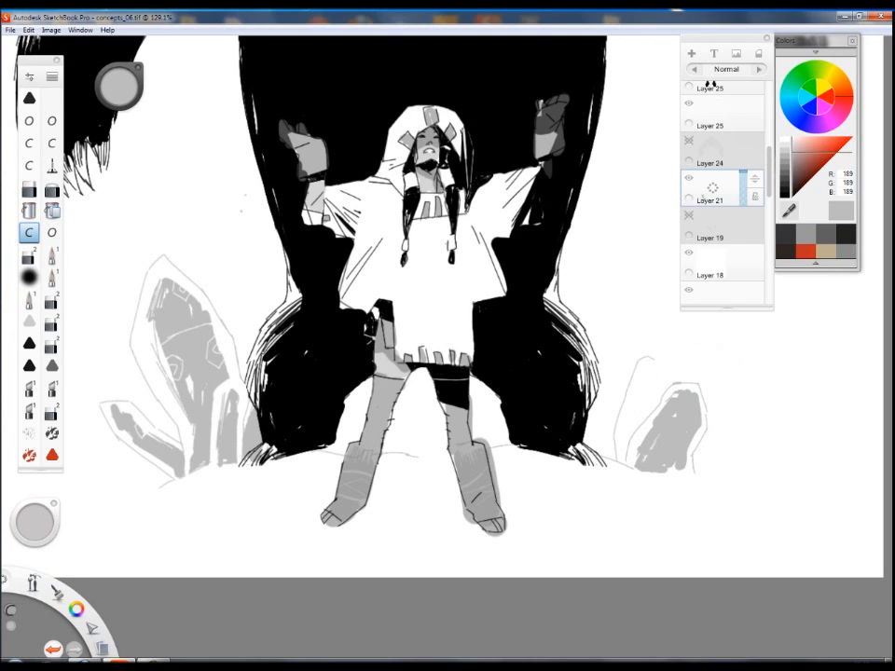
pyautogui.moveTo(644, 372); pyautogui.dragTo(634, 416)
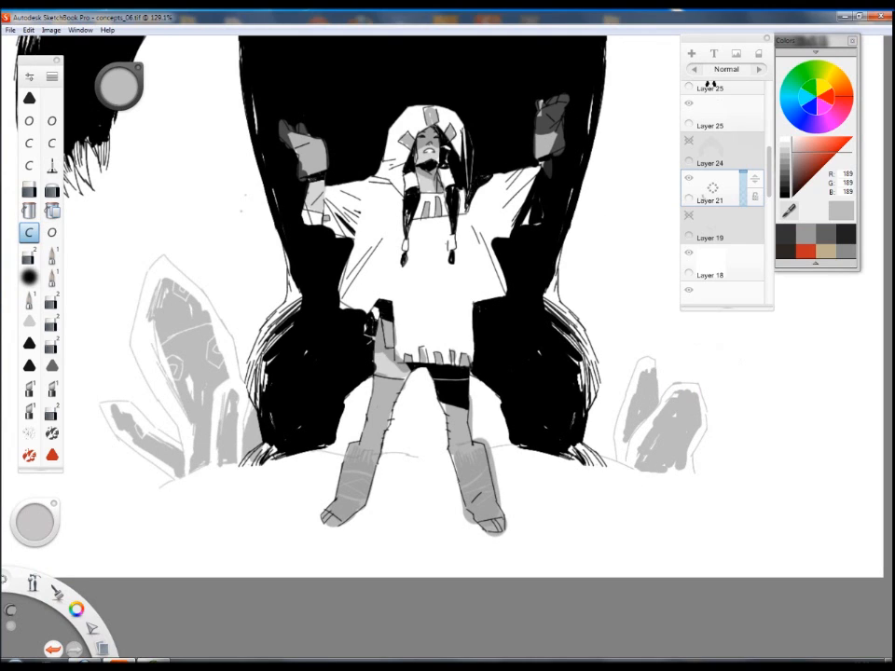
pyautogui.click(29, 254)
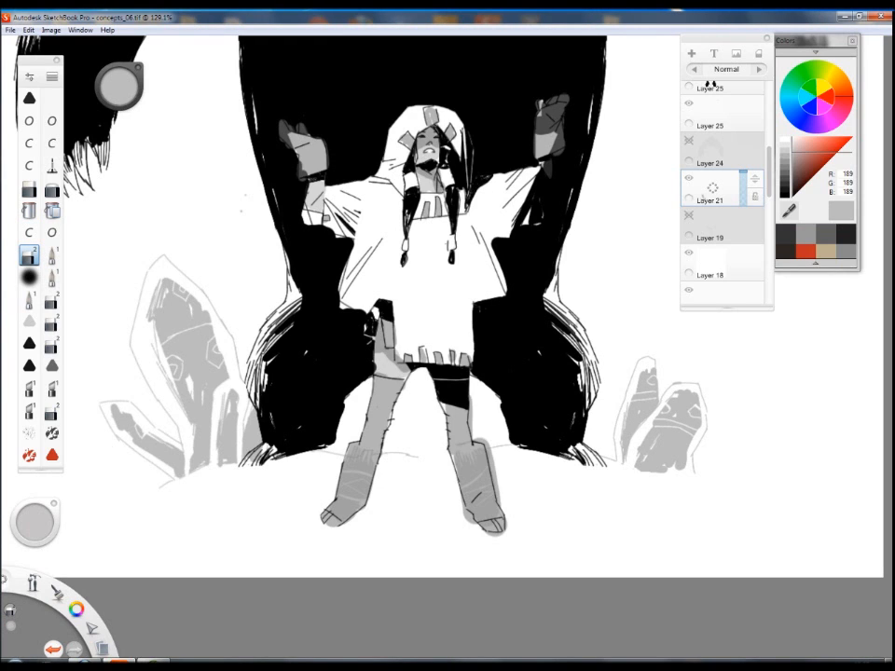
pyautogui.moveTo(706, 454); pyautogui.dragTo(715, 549)
# Lower the creature layer's opacity, then clean up the silhouette around the figure's raised hand and blacken the area under the sleeve cuff.
pyautogui.moveTo(770, 172); pyautogui.dragTo(746, 164)
pyautogui.click(732, 167)
pyautogui.press('space')
pyautogui.moveTo(375, 262); pyautogui.dragTo(401, 257)
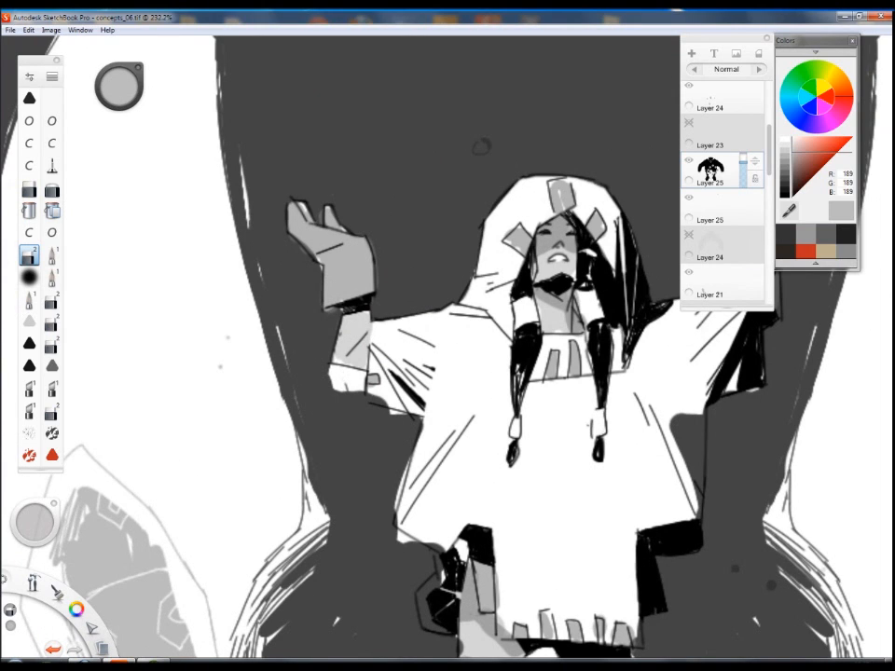
pyautogui.click(29, 232)
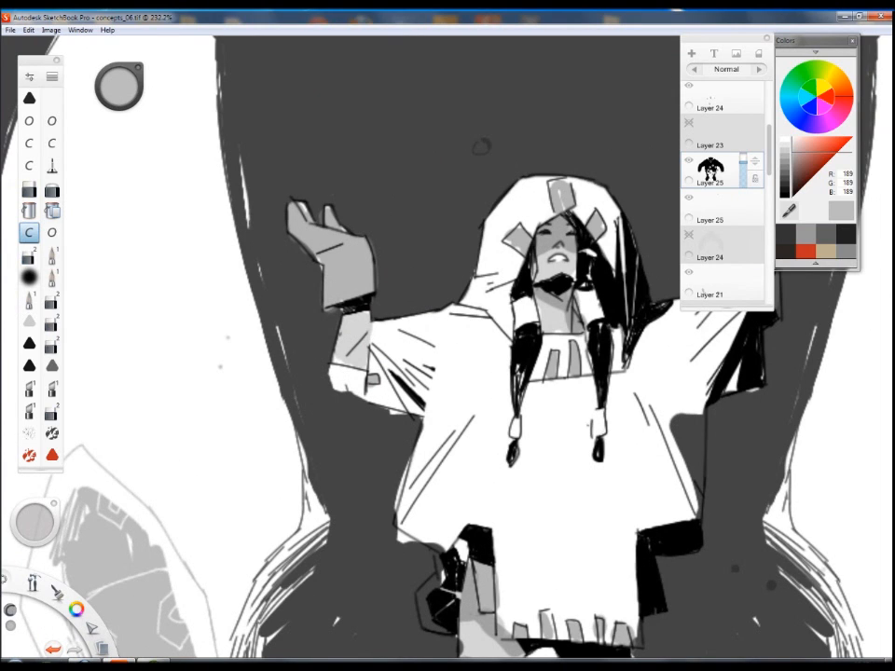
pyautogui.moveTo(785, 213); pyautogui.dragTo(754, 173)
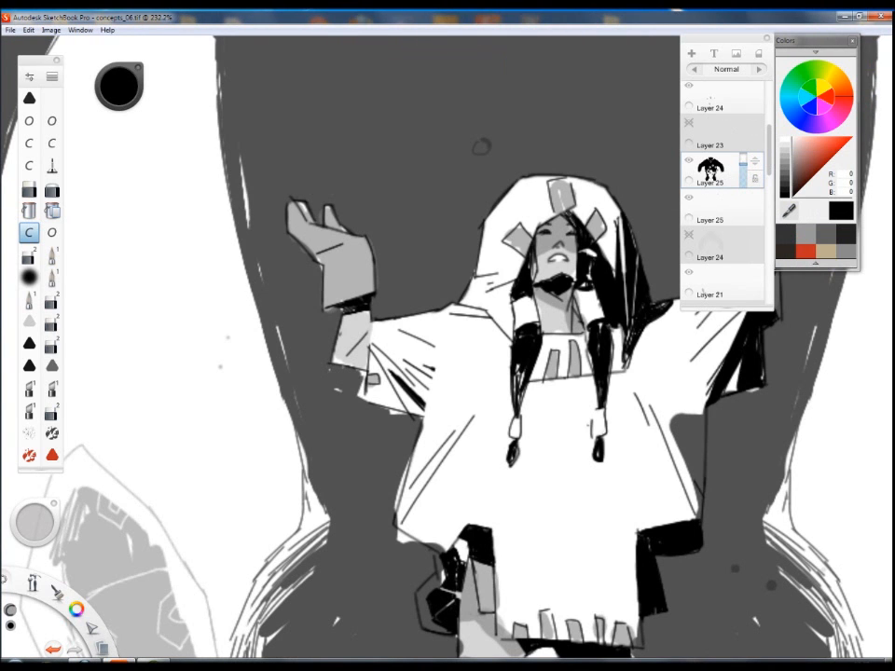
pyautogui.moveTo(523, 280); pyautogui.dragTo(373, 303)
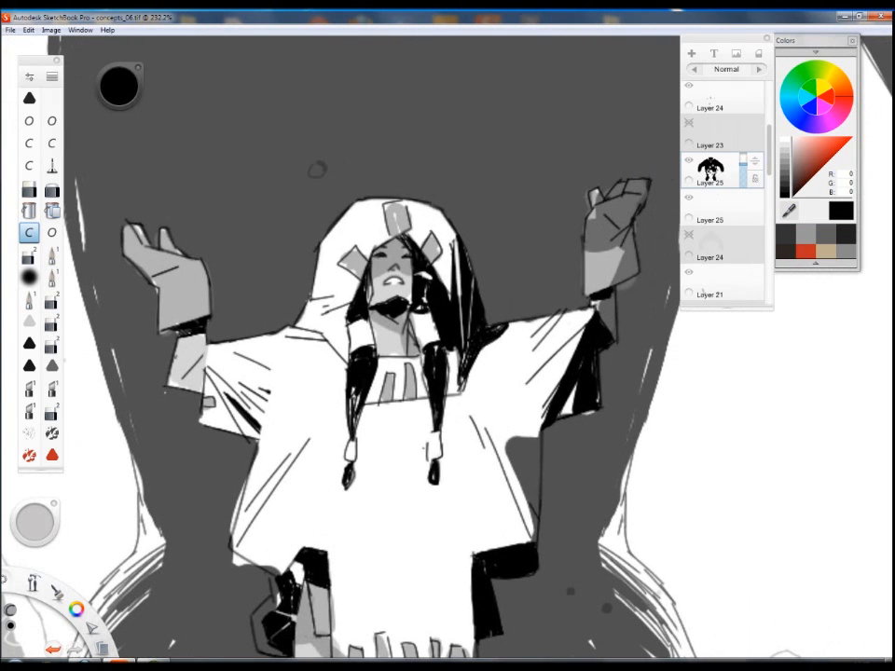
# Erase the silhouette overlapping the figure's other hand and hip pouch, and restore the creature layer to full opacity.
pyautogui.click(29, 253)
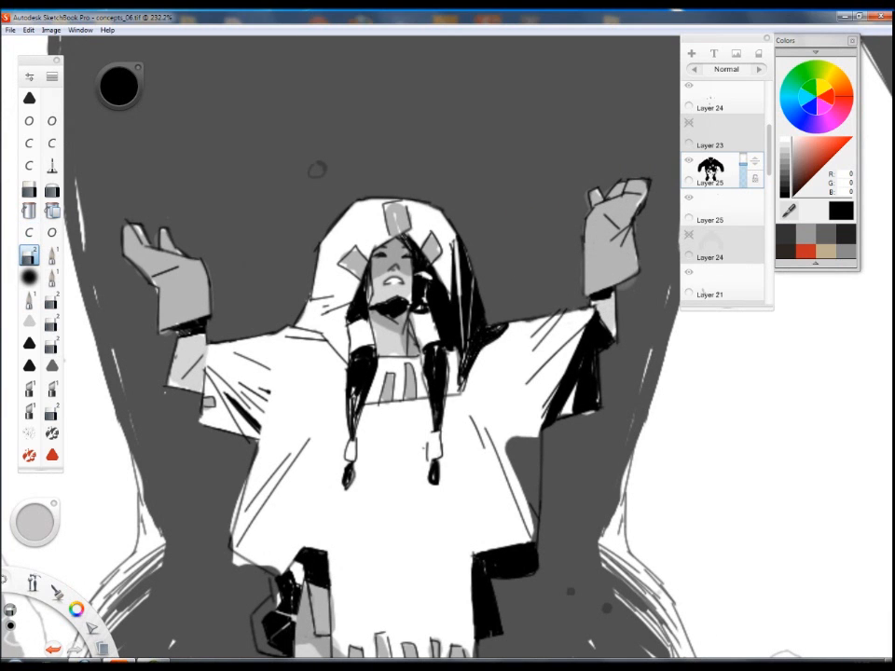
pyautogui.moveTo(448, 467); pyautogui.dragTo(470, 261)
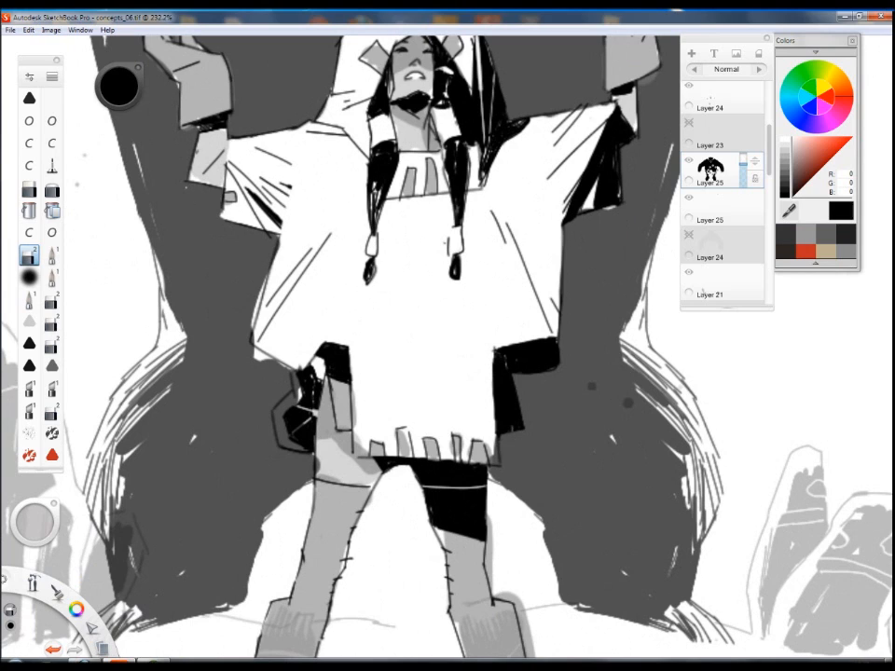
pyautogui.click(29, 232)
pyautogui.click(29, 254)
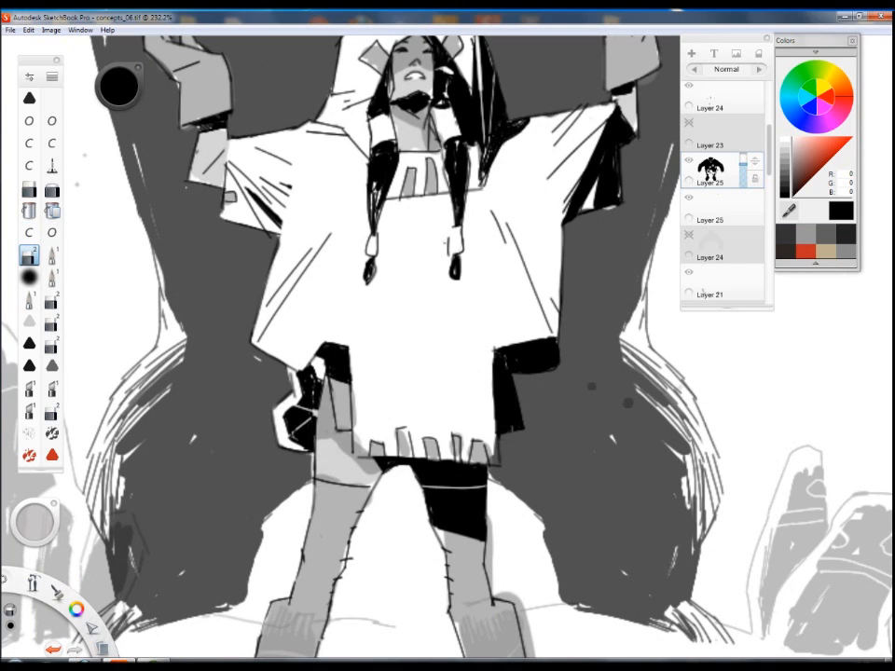
pyautogui.press('Home')
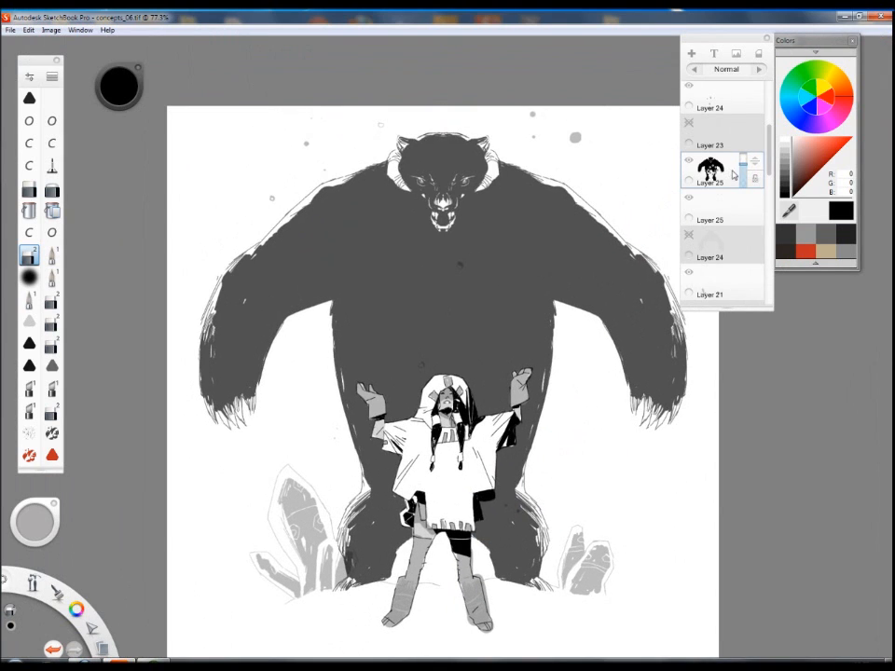
pyautogui.moveTo(734, 174); pyautogui.dragTo(745, 132)
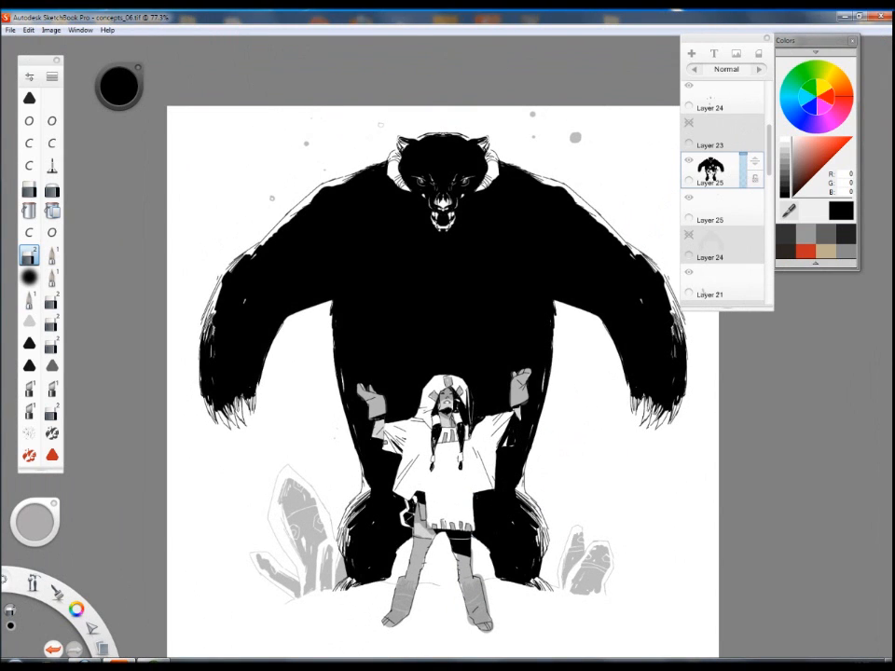
# Add a new layer beneath the creature silhouette and tint its muzzle and teeth gray.
pyautogui.moveTo(724, 216); pyautogui.dragTo(747, 227)
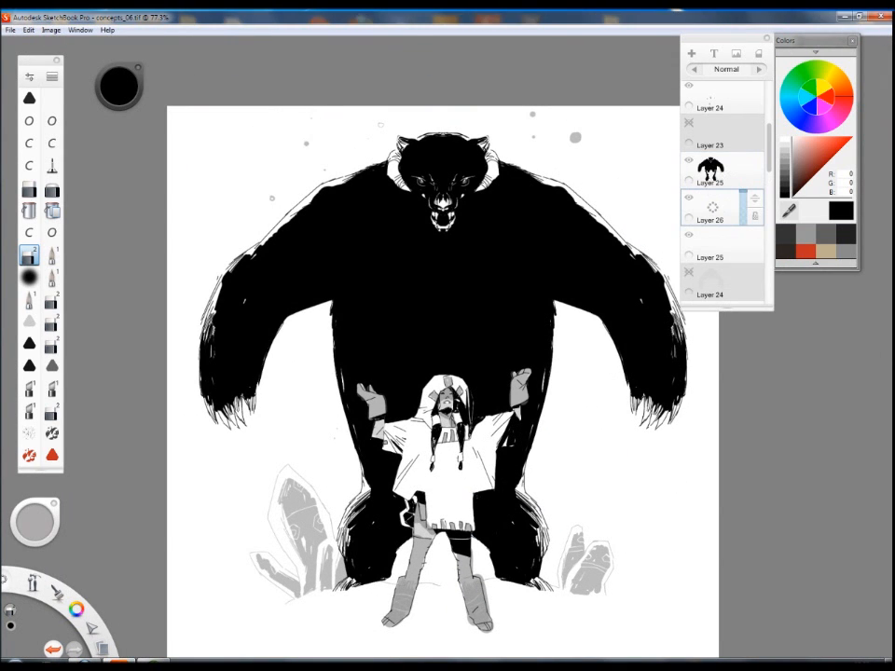
pyautogui.press('s')
pyautogui.press('x')
pyautogui.click(52, 233)
pyautogui.scroll(5, 416, 157)
pyautogui.moveTo(466, 313); pyautogui.dragTo(485, 278)
pyautogui.moveTo(432, 253); pyautogui.dragTo(439, 263)
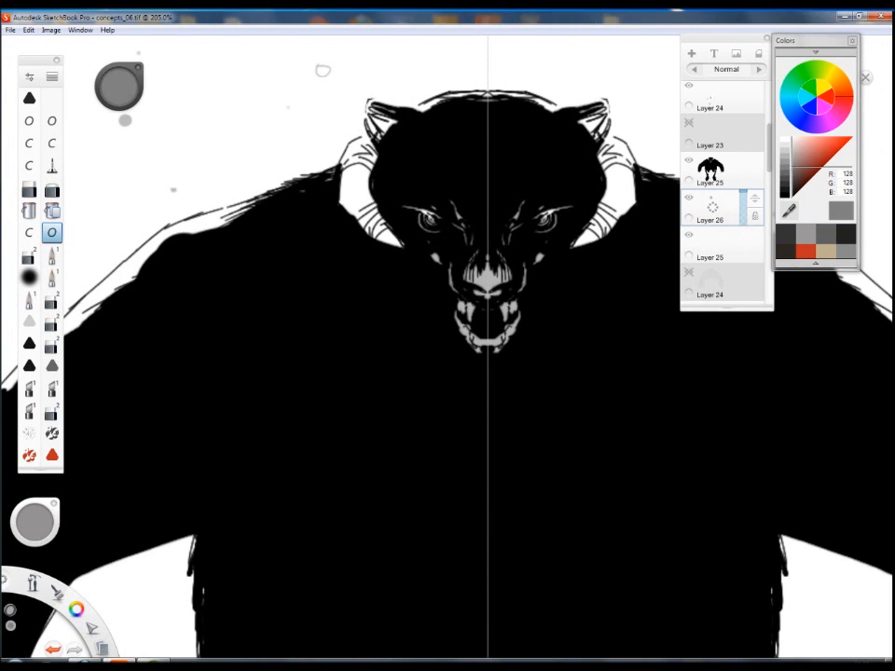
# Paint the creature's horns, ears, face and shoulder rims in darker gray, RGB 102.
pyautogui.click(827, 175)
pyautogui.moveTo(606, 238)
pyautogui.mouseDown()
pyautogui.moveTo(632, 154)
pyautogui.moveTo(611, 131)
pyautogui.mouseUp()
pyautogui.moveTo(412, 314); pyautogui.dragTo(489, 292)
pyautogui.moveTo(340, 181); pyautogui.dragTo(234, 219)
pyautogui.moveTo(337, 410)
pyautogui.mouseDown()
pyautogui.moveTo(512, 376)
pyautogui.moveTo(572, 343)
pyautogui.mouseUp()
pyautogui.moveTo(465, 149); pyautogui.dragTo(419, 198)
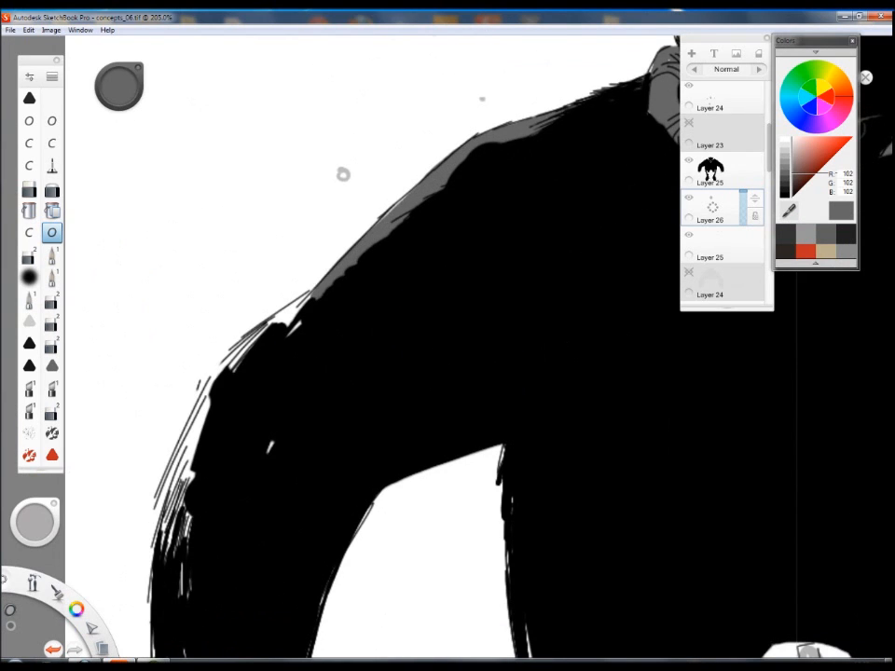
# Continue the dark gray underpainting down the creature's forearms, claws, knees and feet.
pyautogui.moveTo(342, 174); pyautogui.dragTo(470, 56)
pyautogui.moveTo(336, 274)
pyautogui.mouseDown()
pyautogui.moveTo(299, 381)
pyautogui.moveTo(291, 446)
pyautogui.mouseUp()
pyautogui.moveTo(424, 419); pyautogui.dragTo(429, 310)
pyautogui.moveTo(291, 464)
pyautogui.mouseDown()
pyautogui.moveTo(325, 538)
pyautogui.moveTo(394, 479)
pyautogui.mouseUp()
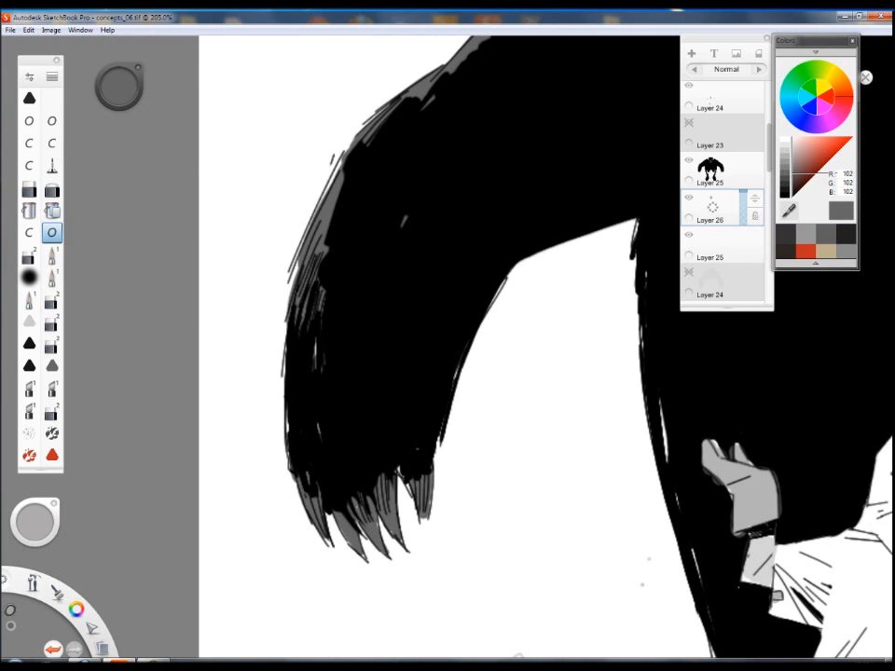
pyautogui.press('Home')
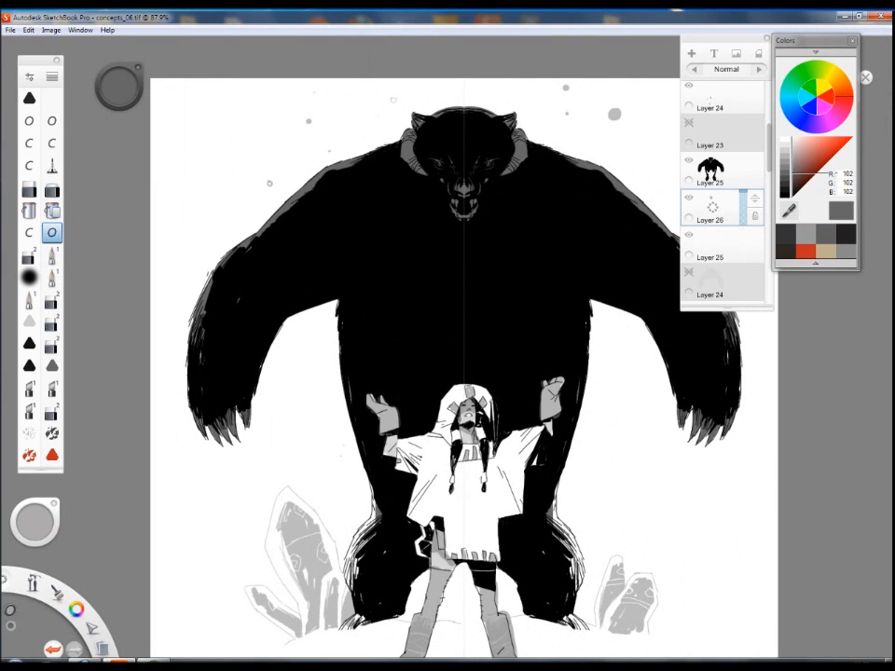
pyautogui.moveTo(359, 538)
pyautogui.mouseDown()
pyautogui.moveTo(351, 590)
pyautogui.moveTo(341, 462)
pyautogui.mouseUp()
pyautogui.moveTo(362, 23); pyautogui.dragTo(387, 145)
# Sample a light gray, RGB 180, and paint highlights on the creature's teeth and face.
pyautogui.keyDown('alt'); pyautogui.click(378, 459); pyautogui.keyUp('alt')
pyautogui.moveTo(432, 209)
pyautogui.mouseDown()
pyautogui.moveTo(494, 172)
pyautogui.moveTo(446, 218)
pyautogui.mouseUp()
pyautogui.moveTo(479, 322); pyautogui.dragTo(482, 350)
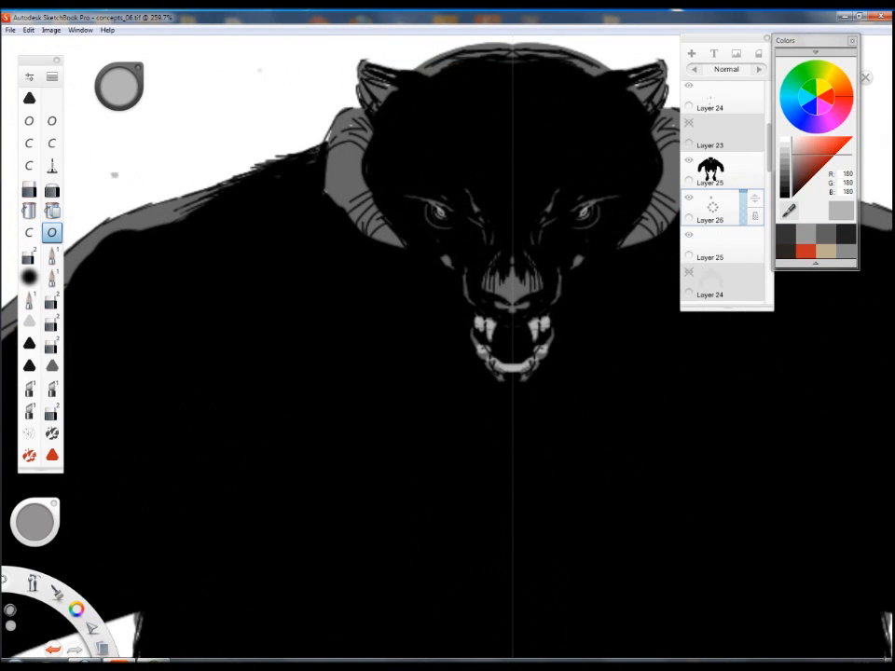
# On a new layer above the gray tones, paint the creature's eyes and teeth orange, RGB 234, 120, 44.
pyautogui.scroll(-5, 513, 349)
pyautogui.press('space')
pyautogui.moveTo(538, 429); pyautogui.dragTo(568, 400)
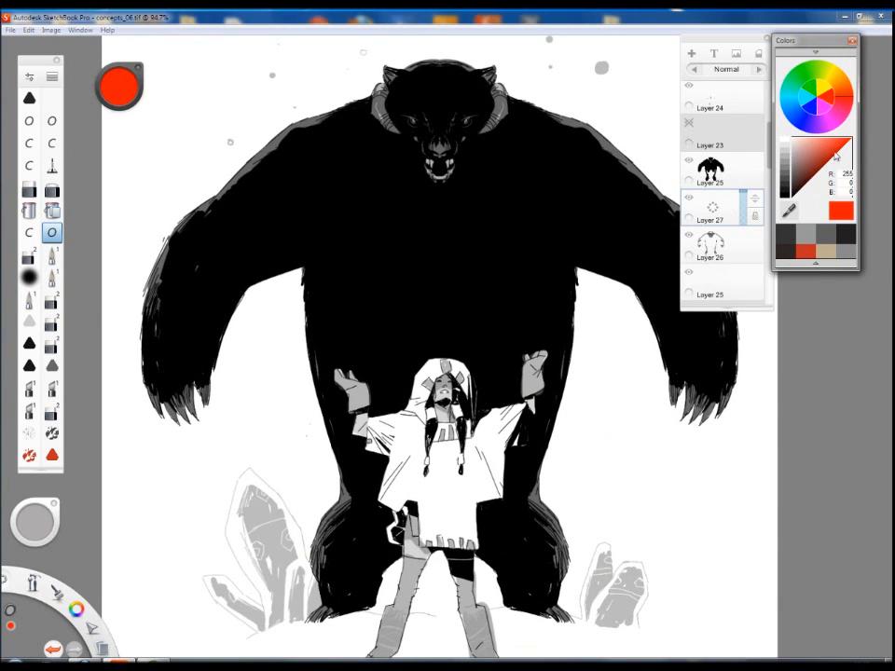
pyautogui.click(854, 101)
pyautogui.click(839, 145)
pyautogui.scroll(5, 431, 186)
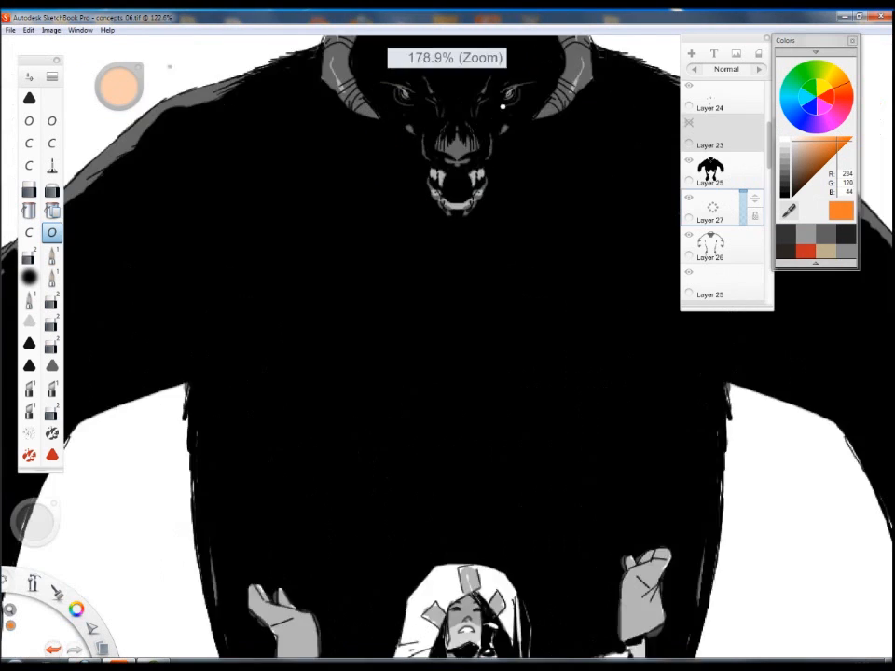
pyautogui.moveTo(398, 213); pyautogui.dragTo(411, 223)
pyautogui.press('space')
pyautogui.moveTo(463, 320)
pyautogui.mouseDown()
pyautogui.moveTo(458, 365)
pyautogui.moveTo(476, 429)
pyautogui.mouseUp()
pyautogui.scroll(5, 542, 189)
pyautogui.scroll(1, 541, 190)
pyautogui.moveTo(431, 214); pyautogui.dragTo(433, 220)
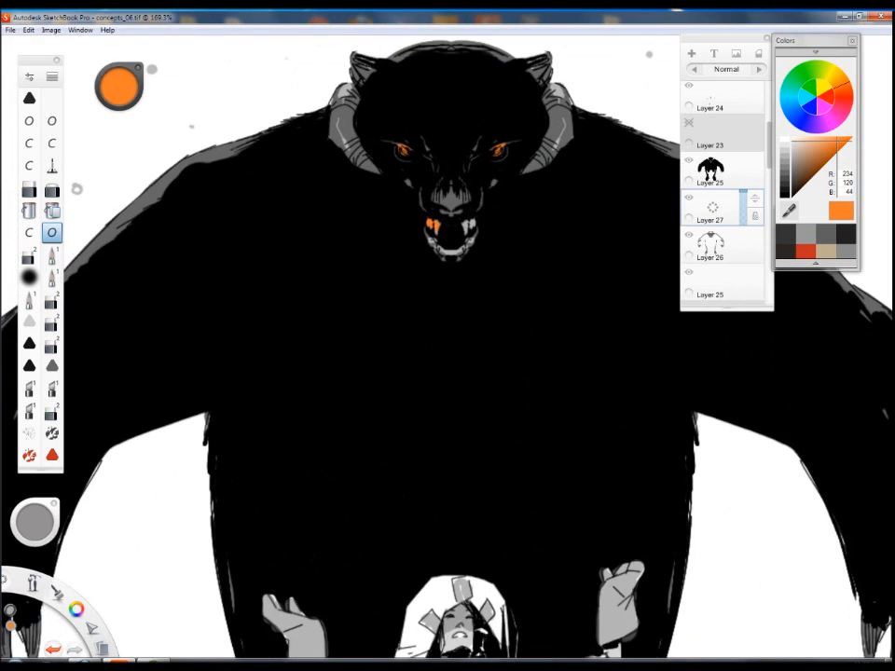
# Darken the orange to RGB 200, 93, 22 and add darker accents around the creature's eyes and mouth.
pyautogui.scroll(-9, 457, 269)
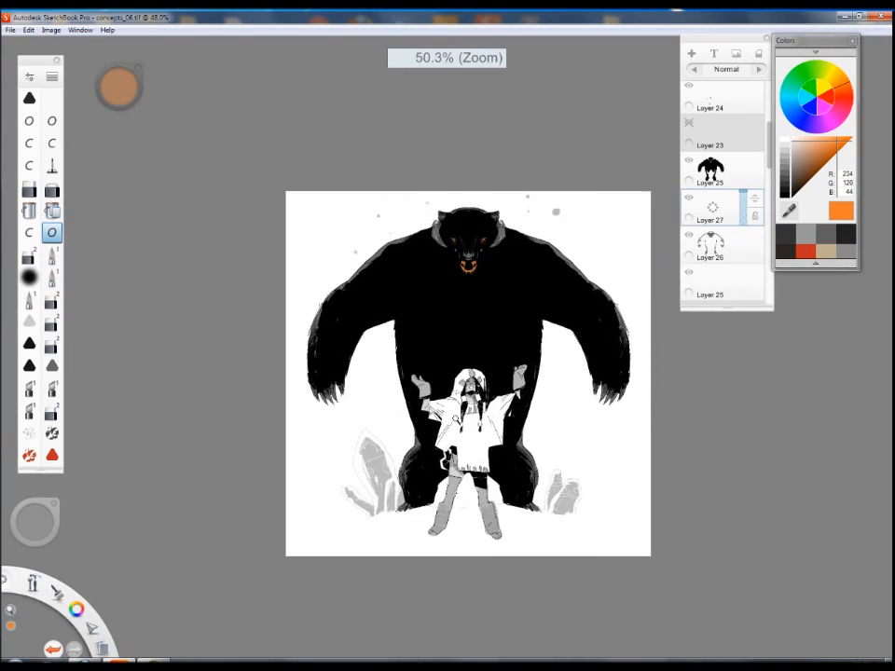
pyautogui.scroll(7, 456, 269)
pyautogui.moveTo(104, 78)
pyautogui.mouseDown()
pyautogui.moveTo(128, 126)
pyautogui.moveTo(131, 82)
pyautogui.mouseUp()
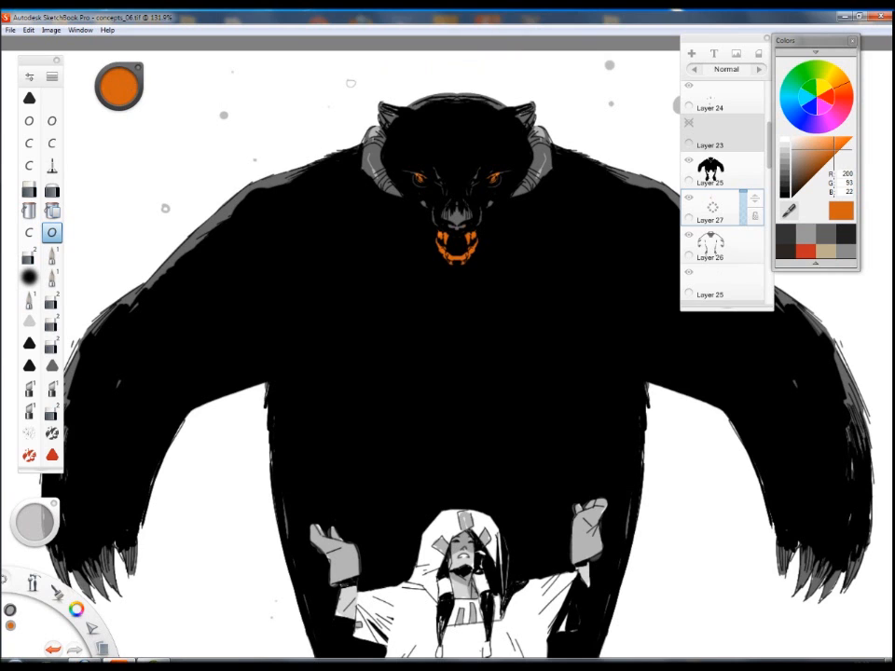
pyautogui.scroll(2, 469, 280)
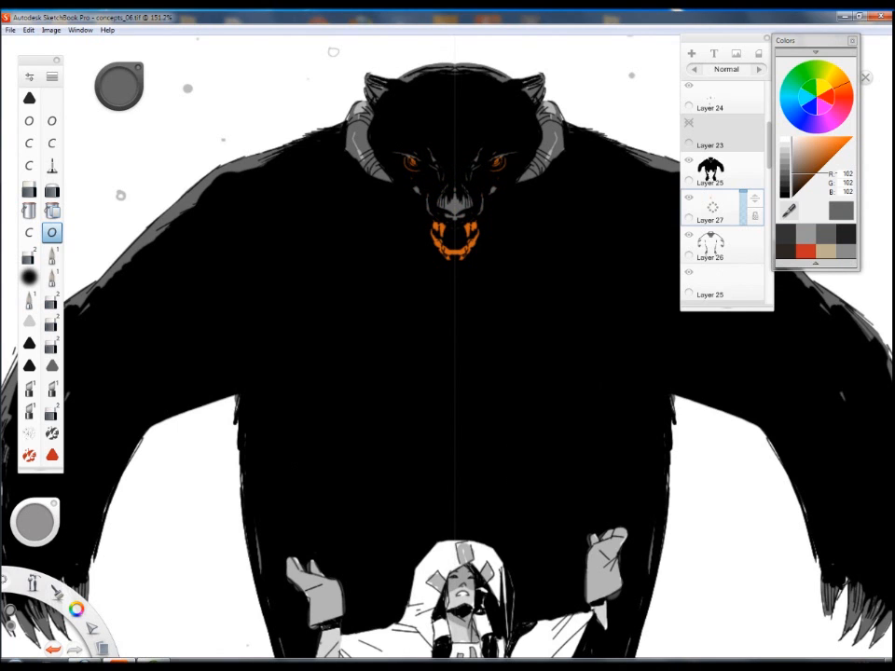
# Create a new blank canvas.
pyautogui.scroll(-5, 430, 185)
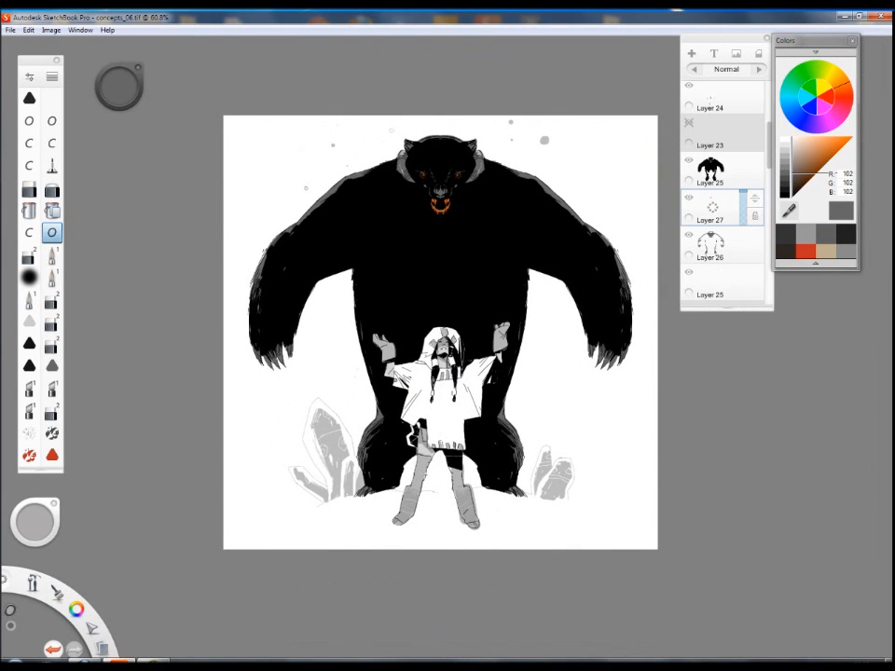
pyautogui.hotkey('ctrl', 'n')
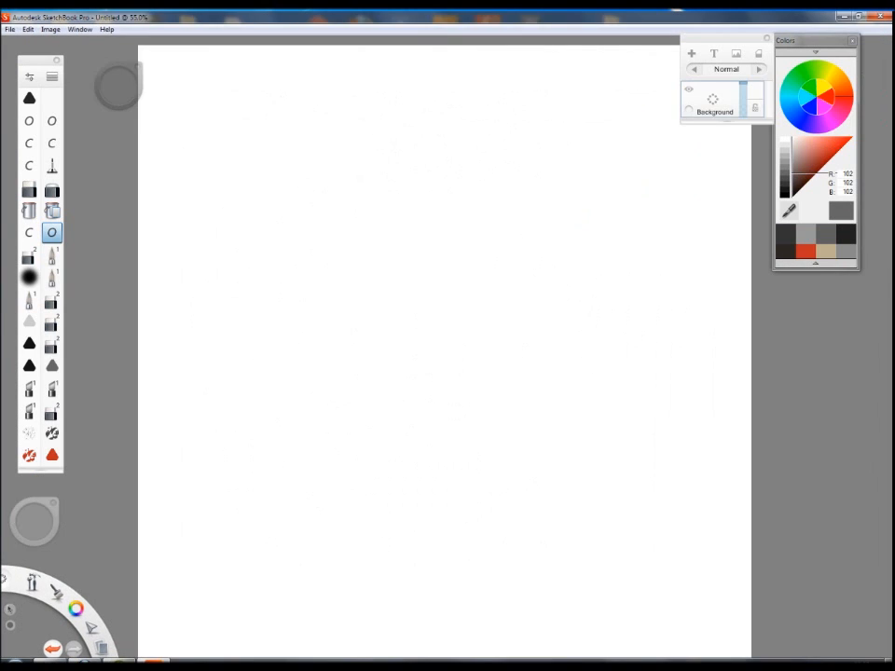
# Change the image size so that the blank canvas becomes square.
pyautogui.click(50, 29)
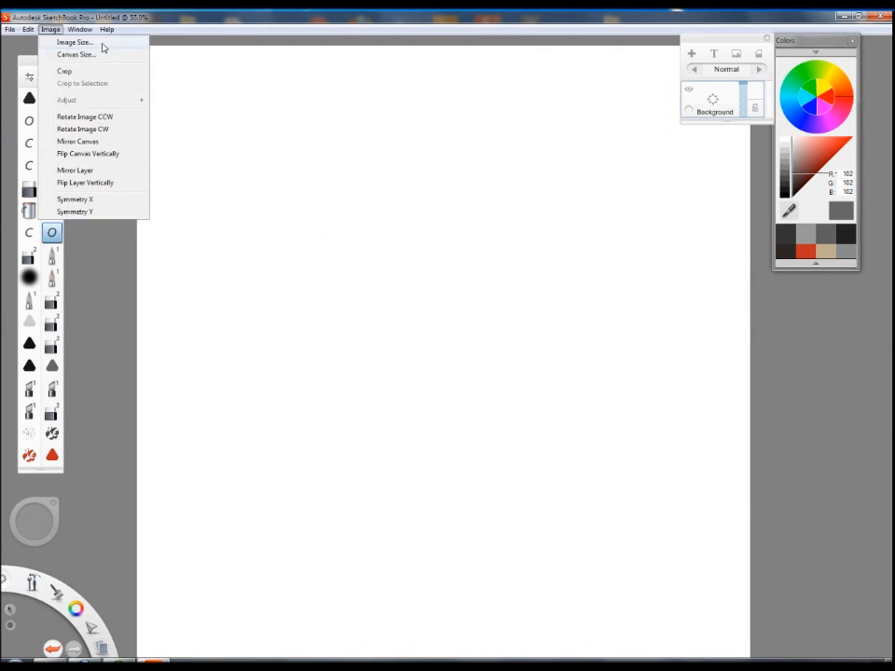
pyautogui.click(79, 43)
pyautogui.press('Return')
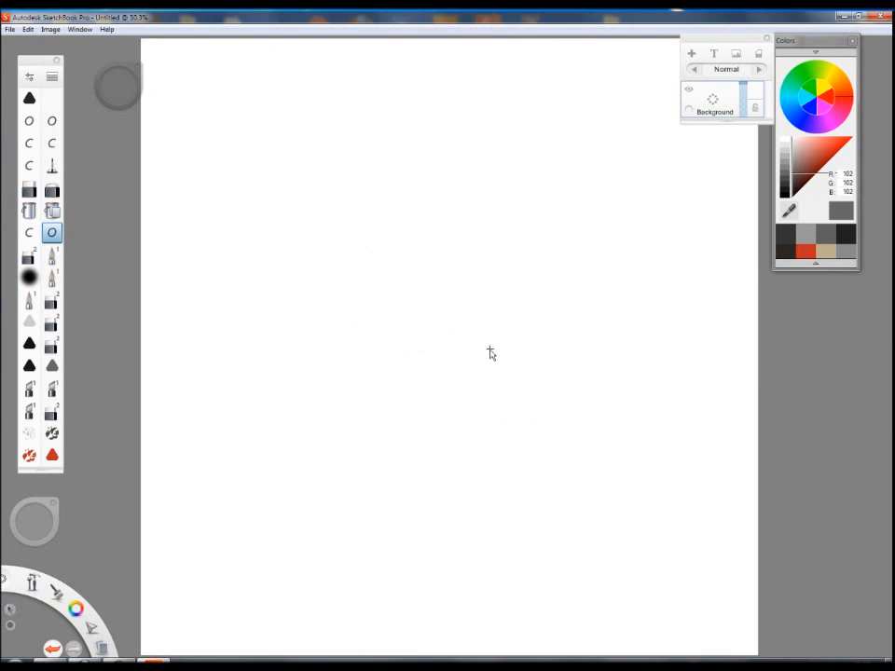
# Import the reference picture of the helmeted soldier seen from behind onto a new layer.
pyautogui.click(735, 54)
pyautogui.moveTo(416, 163); pyautogui.dragTo(416, 512)
pyautogui.click(253, 383)
pyautogui.click(617, 586)
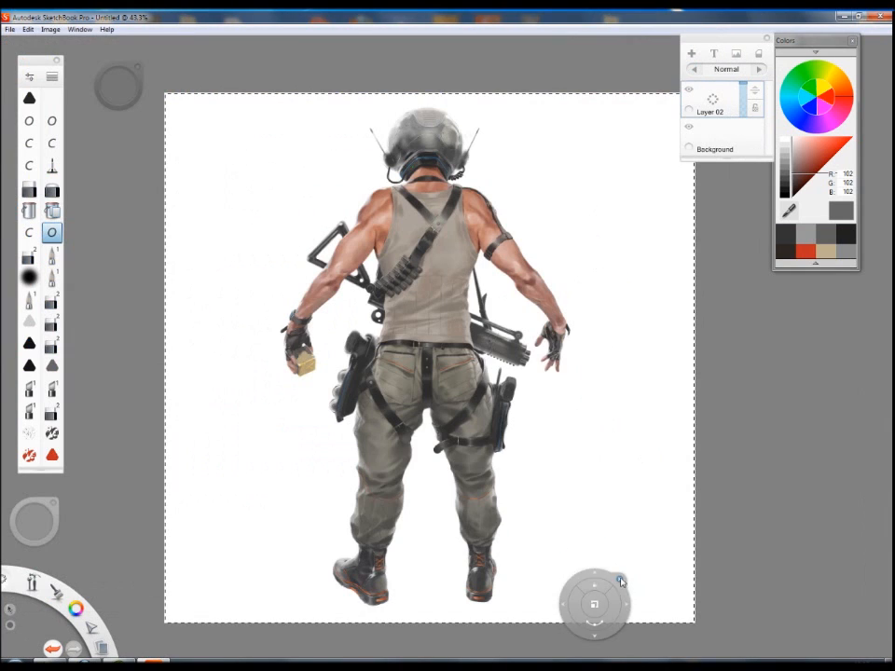
pyautogui.scroll(3, 597, 287)
pyautogui.scroll(-1, 597, 287)
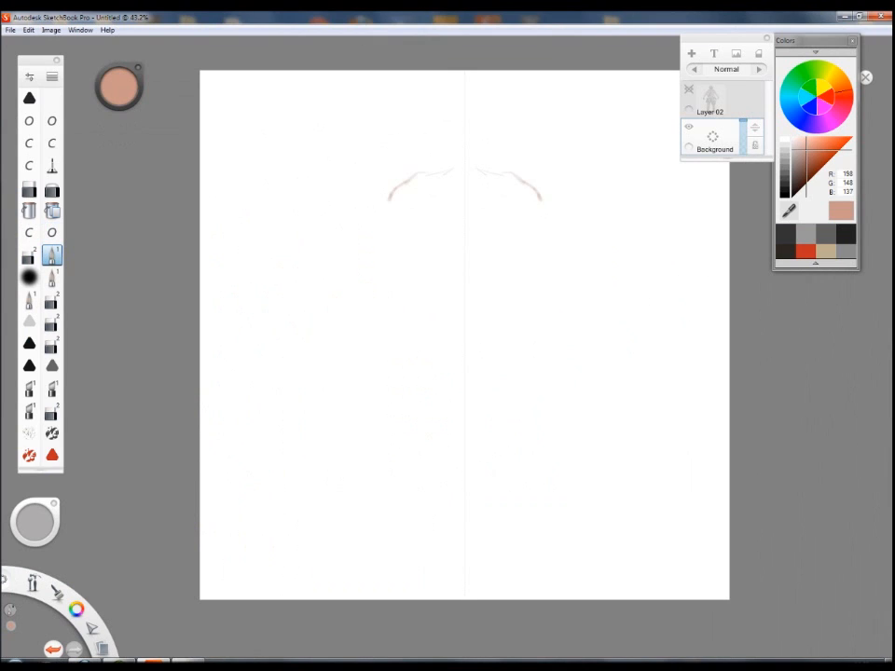
# Paint the figure's shoulders and bent arms on the Background layer in skin tone RGB 198, 148, 137.
pyautogui.moveTo(438, 182)
pyautogui.mouseDown()
pyautogui.moveTo(396, 223)
pyautogui.moveTo(457, 200)
pyautogui.moveTo(410, 186)
pyautogui.moveTo(434, 247)
pyautogui.mouseUp()
pyautogui.moveTo(410, 210)
pyautogui.mouseDown()
pyautogui.moveTo(373, 252)
pyautogui.moveTo(401, 220)
pyautogui.mouseUp()
pyautogui.moveTo(368, 268); pyautogui.dragTo(403, 303)
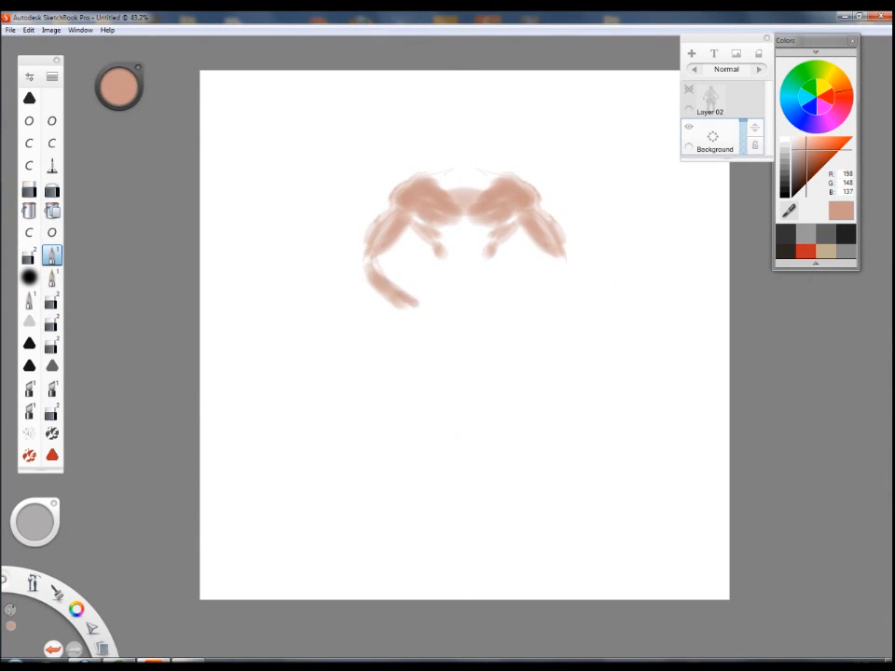
pyautogui.moveTo(553, 257); pyautogui.dragTo(534, 320)
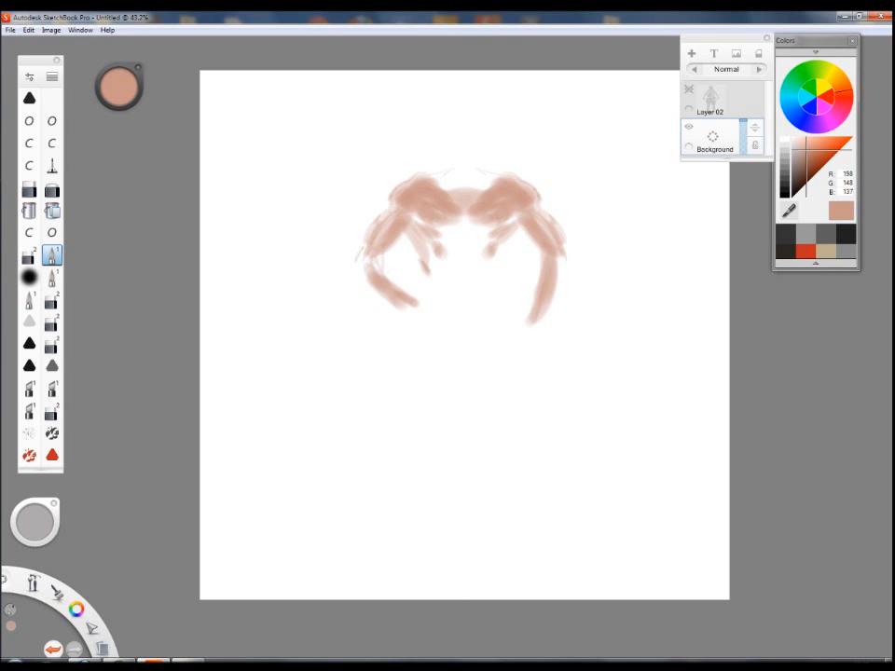
# Block in the figure's abdomen and an oval head with the same skin tone.
pyautogui.moveTo(464, 235); pyautogui.dragTo(490, 241)
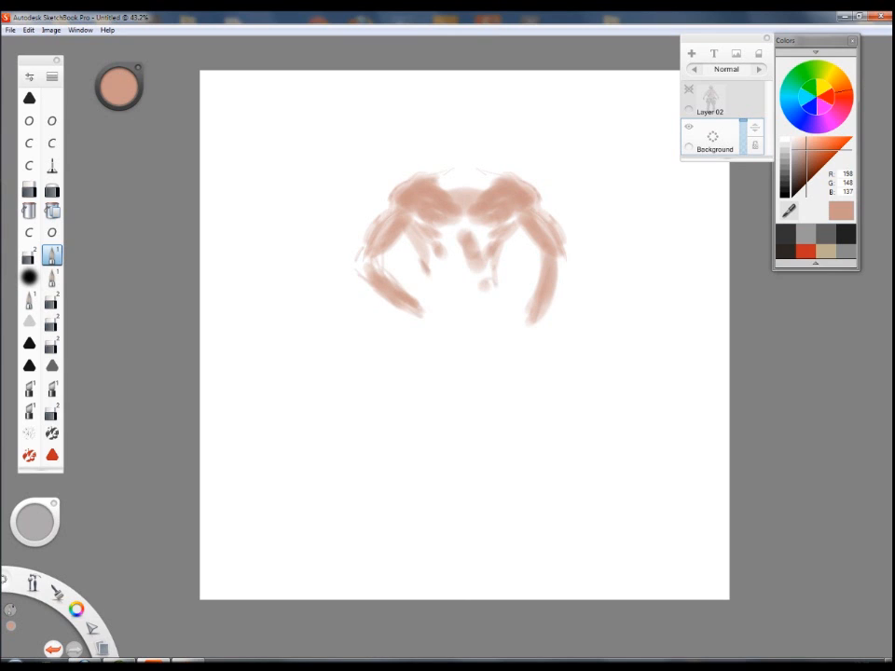
pyautogui.moveTo(457, 280); pyautogui.dragTo(461, 298)
pyautogui.moveTo(466, 130); pyautogui.dragTo(464, 182)
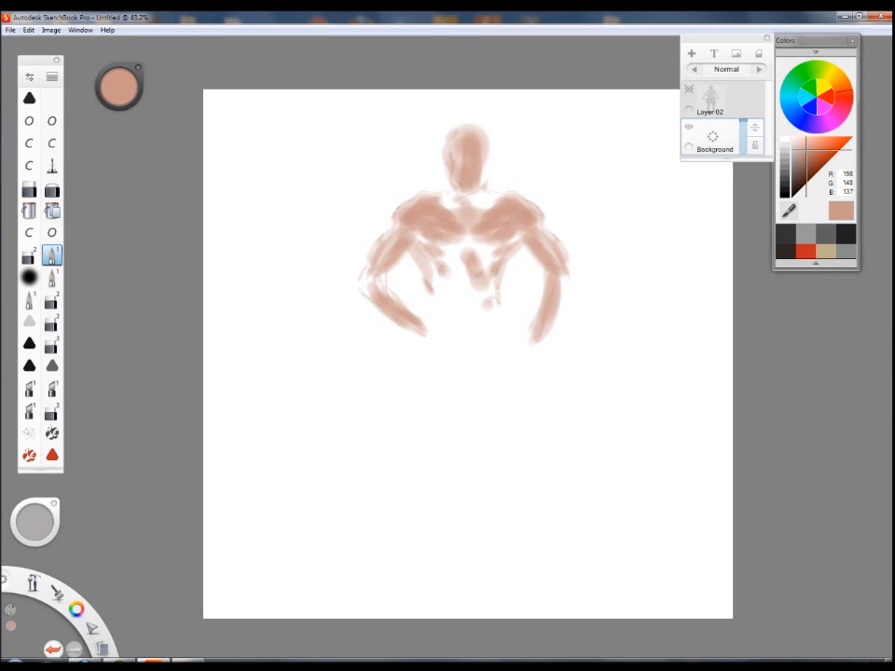
# Fill in the lower chest, then erase one arm and repaint it hanging down beside the hip.
pyautogui.moveTo(448, 238); pyautogui.dragTo(480, 275)
pyautogui.hotkey('ctrl', 'z')
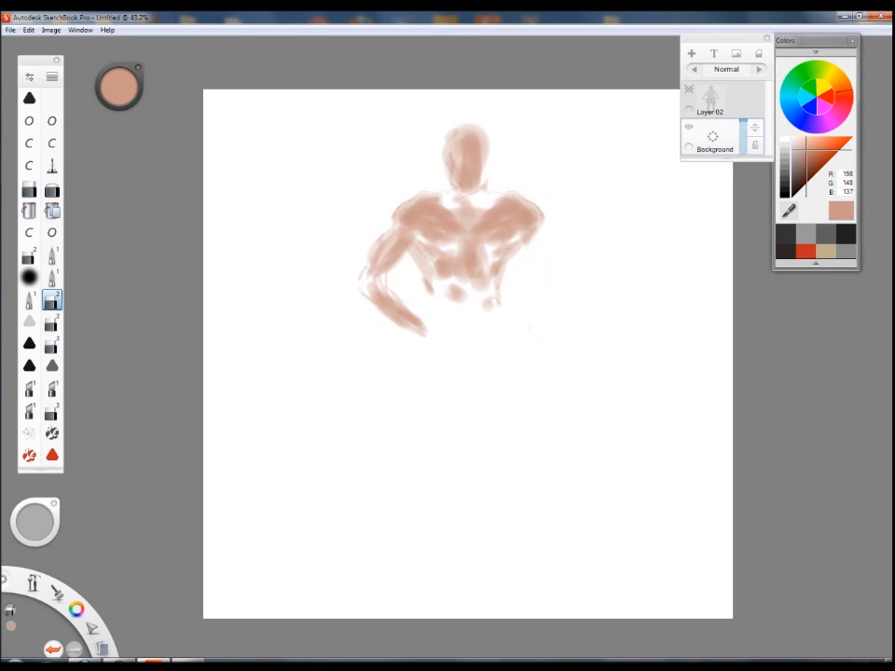
pyautogui.moveTo(524, 220); pyautogui.dragTo(549, 338)
pyautogui.moveTo(519, 410); pyautogui.dragTo(564, 405)
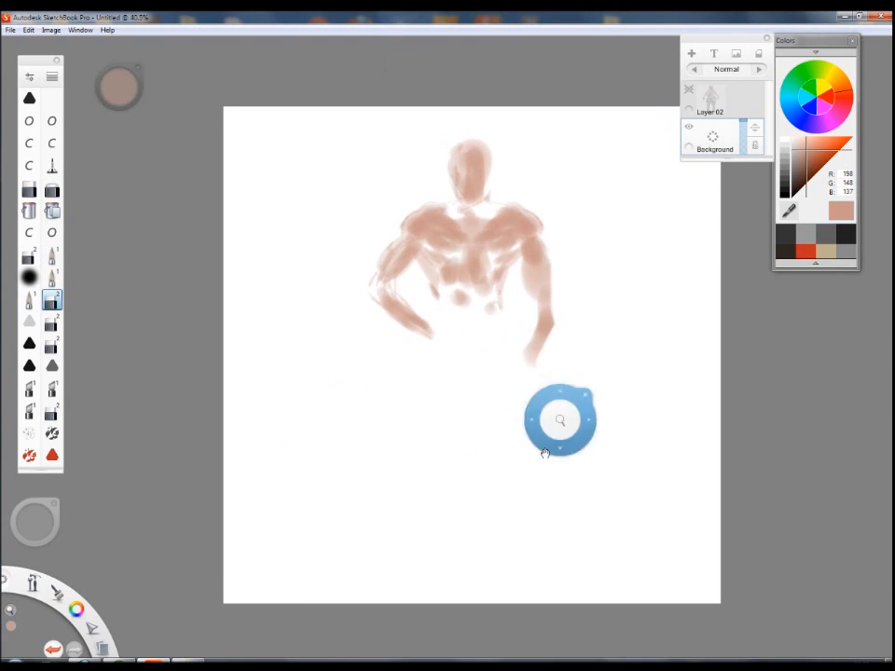
# Sample the trouser color RGB 131, 129, 116 from the reference layer and paint the hips and legs symmetrically.
pyautogui.click(689, 90)
pyautogui.click(689, 90)
pyautogui.click(52, 254)
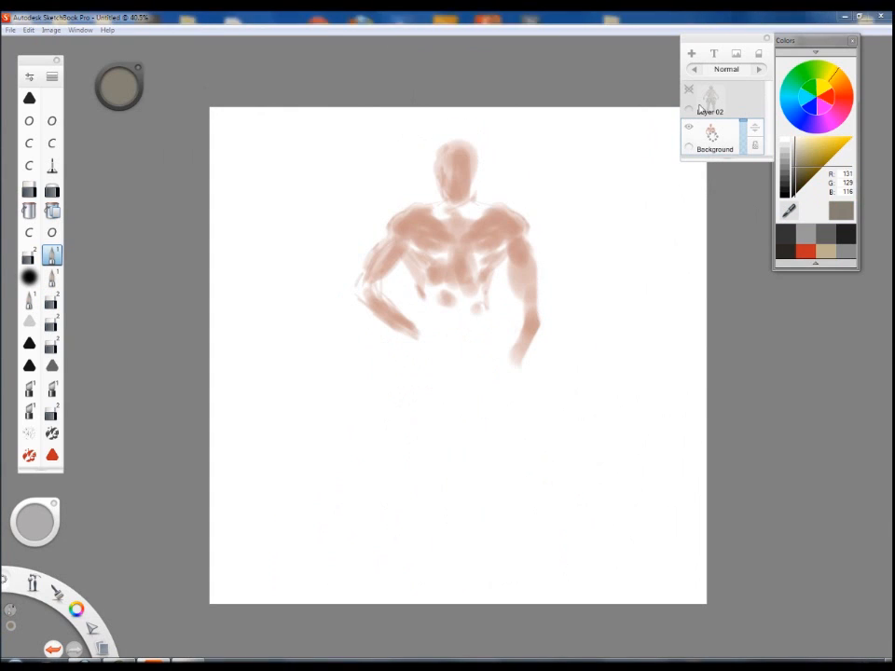
pyautogui.moveTo(519, 411); pyautogui.dragTo(529, 357)
pyautogui.moveTo(515, 291)
pyautogui.mouseDown()
pyautogui.moveTo(528, 348)
pyautogui.moveTo(512, 407)
pyautogui.mouseUp()
pyautogui.moveTo(512, 407); pyautogui.dragTo(522, 492)
pyautogui.moveTo(499, 359); pyautogui.dragTo(519, 487)
pyautogui.moveTo(490, 310); pyautogui.dragTo(506, 391)
pyautogui.moveTo(454, 272); pyautogui.dragTo(485, 307)
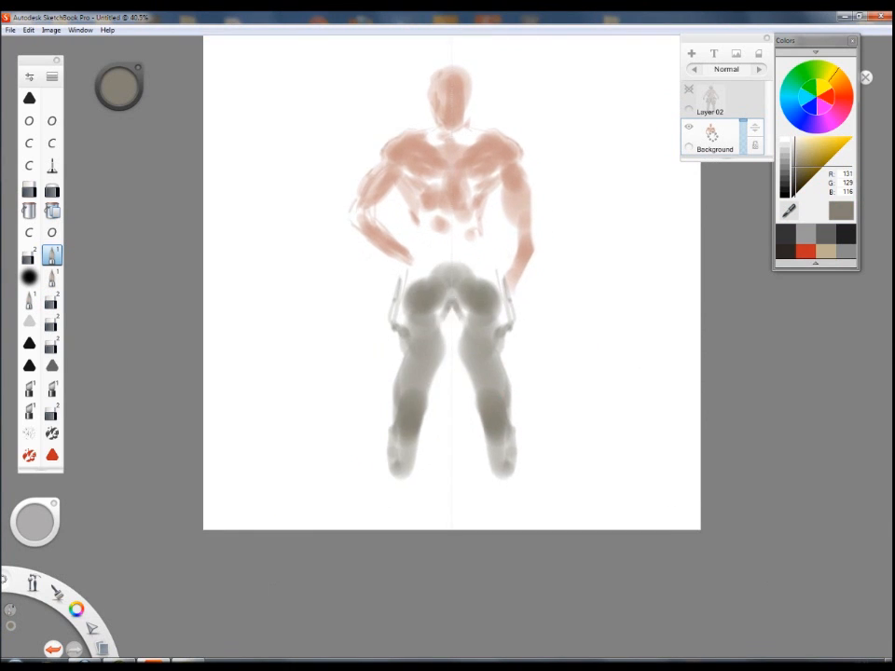
# Build up darker trouser tones on the hips, thighs and lower legs with symmetrical strokes.
pyautogui.moveTo(513, 452); pyautogui.dragTo(516, 475)
pyautogui.moveTo(458, 295); pyautogui.dragTo(482, 351)
pyautogui.moveTo(500, 298); pyautogui.dragTo(505, 352)
pyautogui.moveTo(492, 351); pyautogui.dragTo(494, 393)
pyautogui.moveTo(477, 308); pyautogui.dragTo(498, 373)
pyautogui.moveTo(463, 284); pyautogui.dragTo(493, 291)
pyautogui.moveTo(496, 370)
pyautogui.mouseDown()
pyautogui.moveTo(502, 410)
pyautogui.moveTo(519, 427)
pyautogui.mouseUp()
pyautogui.moveTo(508, 427)
pyautogui.mouseDown()
pyautogui.moveTo(517, 369)
pyautogui.moveTo(513, 411)
pyautogui.mouseUp()
# Sample the dark gray RGB 59, 60, 61 from the reference's boots and paint both boots below the trousers.
pyautogui.click(689, 89)
pyautogui.click(789, 210)
pyautogui.click(512, 451)
pyautogui.click(689, 89)
pyautogui.moveTo(495, 410); pyautogui.dragTo(533, 374)
pyautogui.press('space')
pyautogui.moveTo(462, 383); pyautogui.dragTo(501, 381)
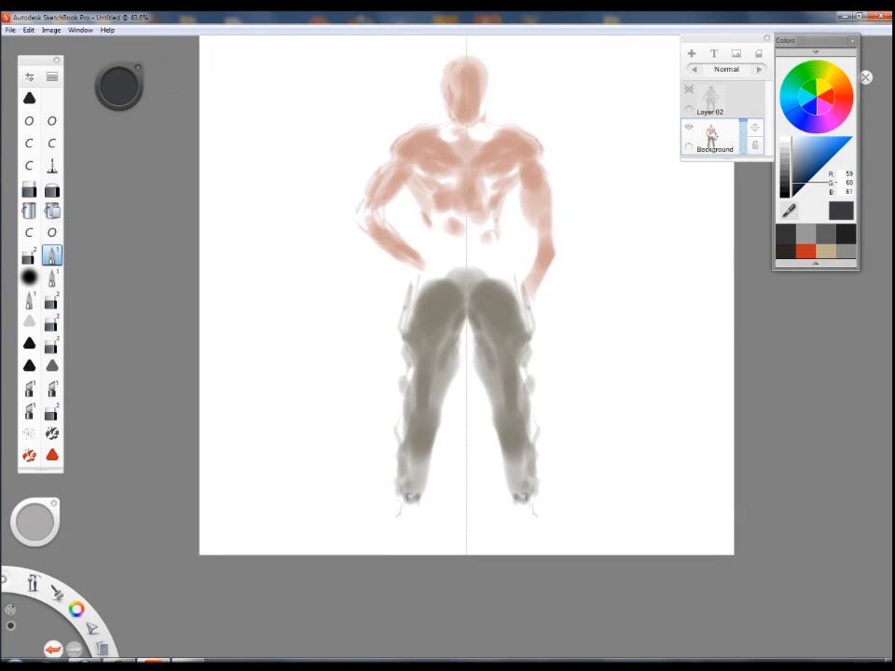
pyautogui.scroll(5, 501, 380)
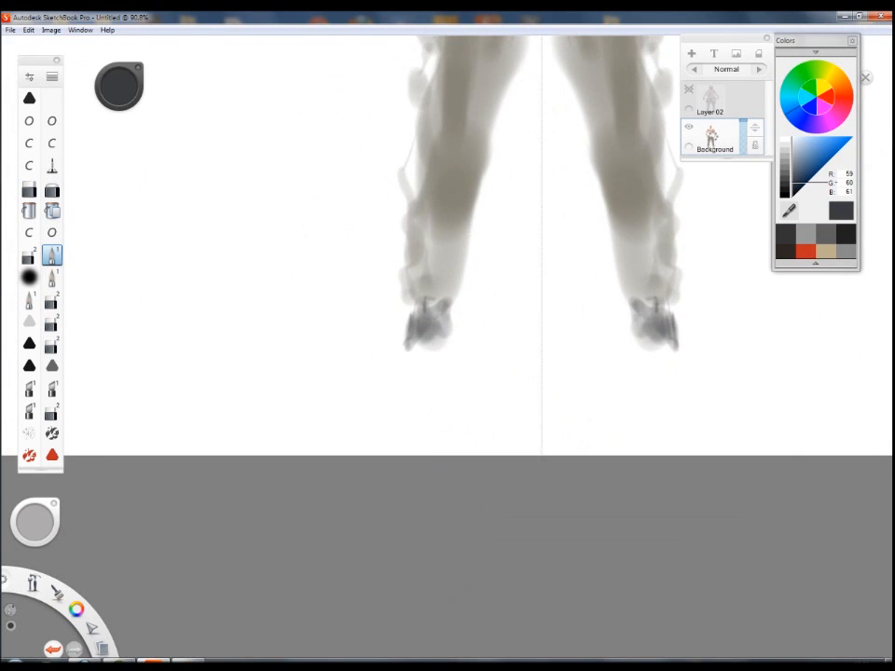
pyautogui.moveTo(368, 408)
pyautogui.mouseDown()
pyautogui.moveTo(429, 373)
pyautogui.moveTo(443, 340)
pyautogui.moveTo(401, 397)
pyautogui.mouseUp()
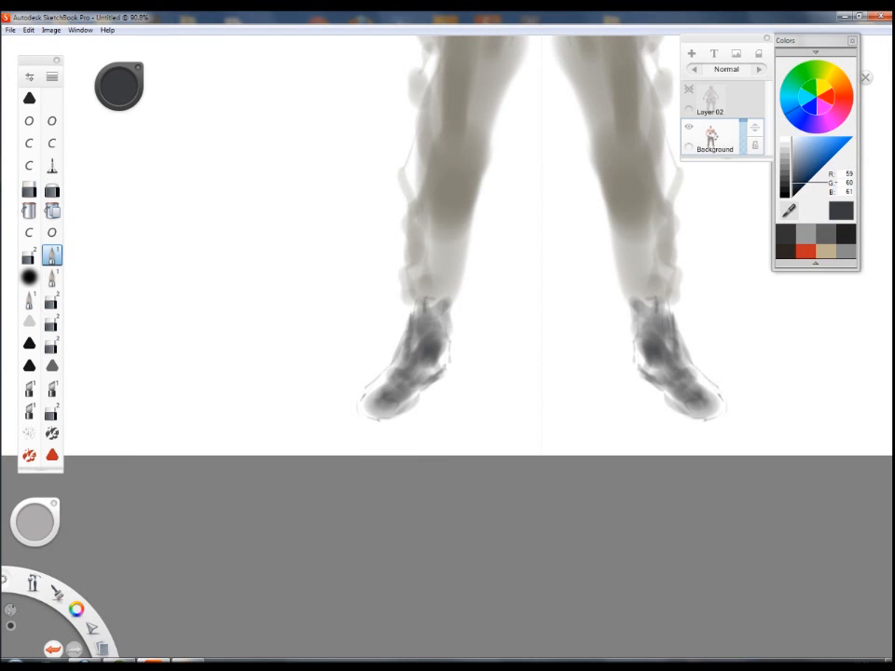
pyautogui.scroll(-3, 457, 543)
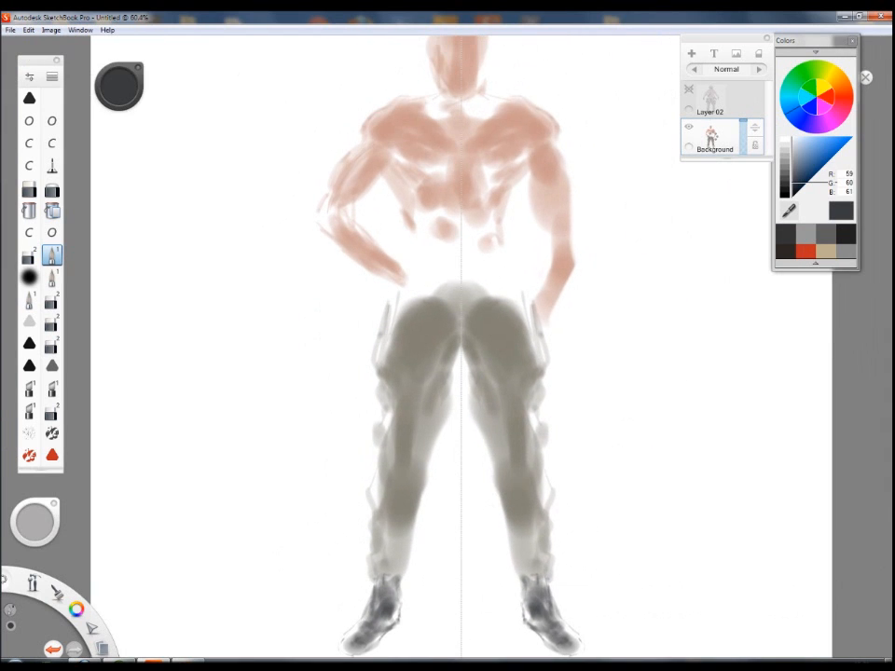
# Paint the hand on the hip in RGB 207, 165, 156 and shade the neck and chest in RGB 166, 116, 109.
pyautogui.keyDown('alt'); pyautogui.click(326, 209); pyautogui.keyUp('alt')
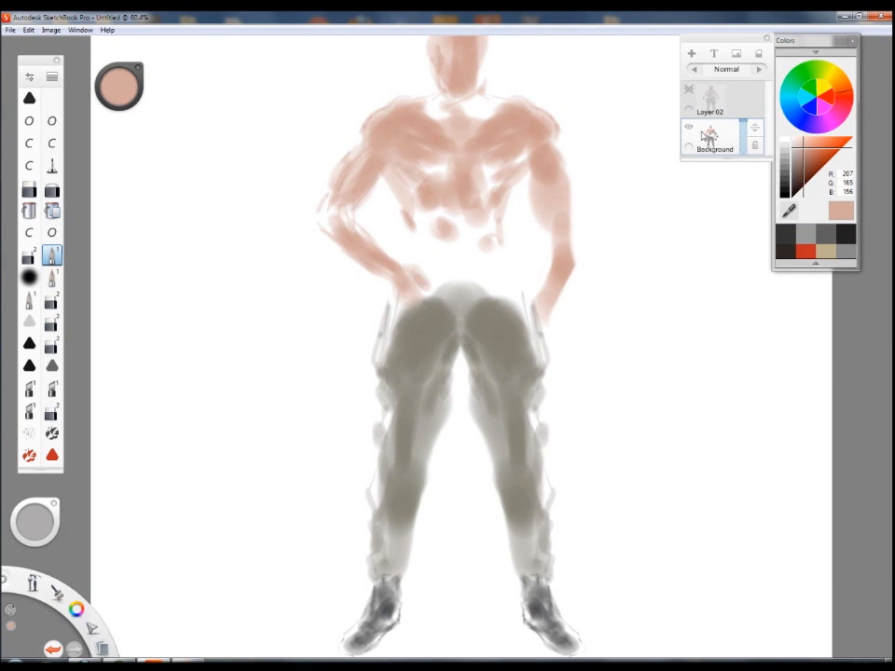
pyautogui.click(689, 89)
pyautogui.keyDown('alt'); pyautogui.click(541, 199); pyautogui.keyUp('alt')
pyautogui.click(689, 90)
pyautogui.keyDown('alt'); pyautogui.click(616, 126); pyautogui.keyUp('alt')
pyautogui.press('space')
pyautogui.moveTo(479, 274); pyautogui.dragTo(483, 296)
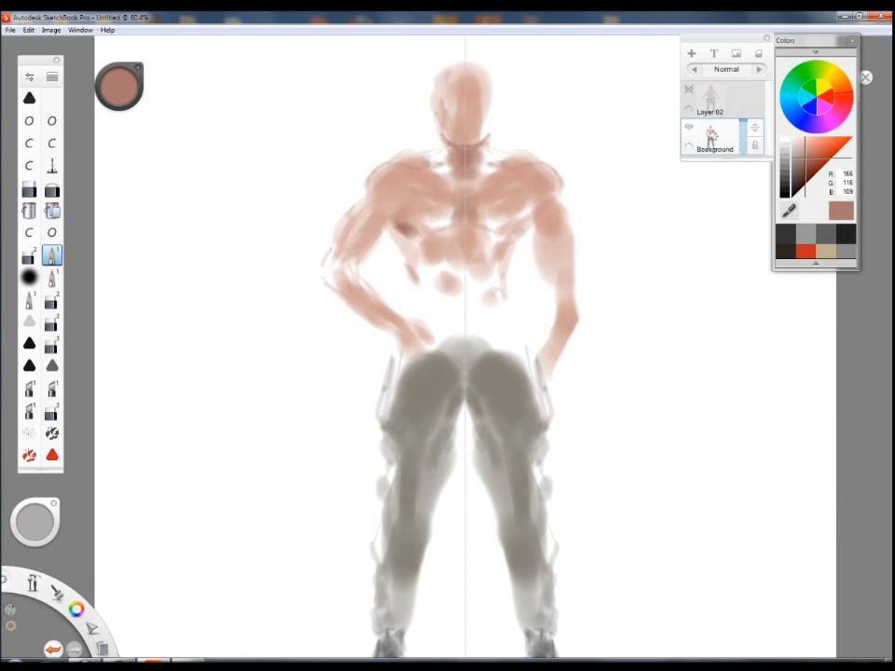
# Shade the sides of the torso with the darker skin tone and clean up its edges with the eraser.
pyautogui.press('space')
pyautogui.moveTo(509, 273); pyautogui.dragTo(485, 280)
pyautogui.scroll(4, 535, 236)
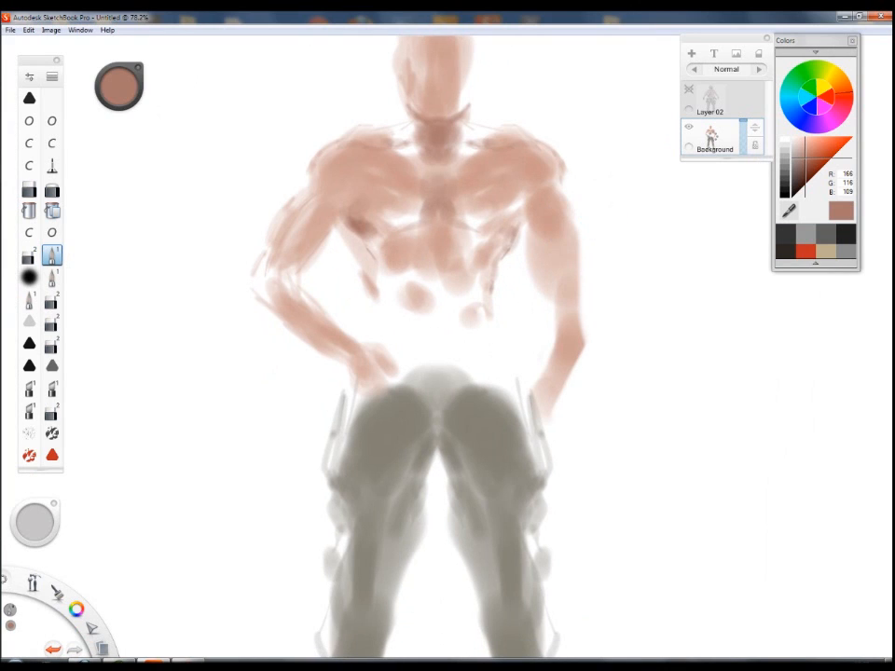
pyautogui.click(52, 298)
pyautogui.moveTo(407, 284); pyautogui.dragTo(420, 302)
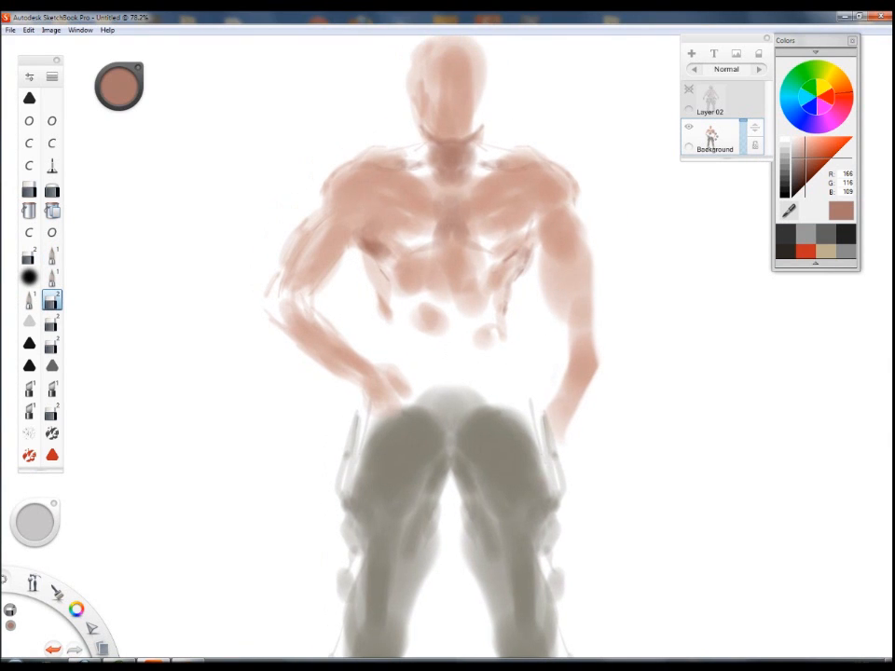
# Refine the skin areas with light tone RGB 211, 173, 165 and clean up the edges around the head with the eraser.
pyautogui.click(52, 255)
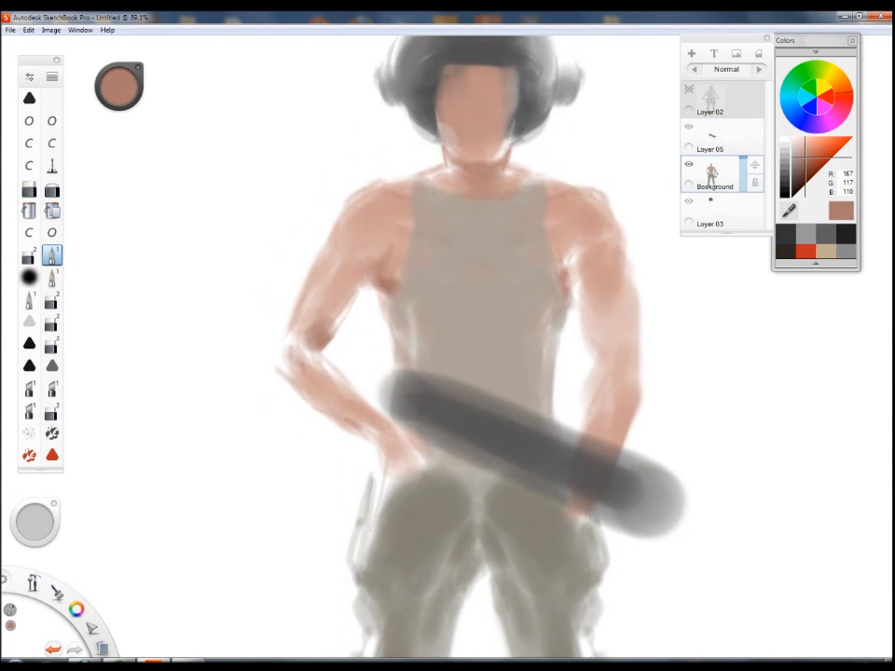
pyautogui.scroll(2, 448, 347)
pyautogui.moveTo(463, 446); pyautogui.dragTo(448, 336)
pyautogui.keyDown('alt'); pyautogui.click(603, 366); pyautogui.keyUp('alt')
pyautogui.moveTo(604, 365); pyautogui.dragTo(491, 421)
pyautogui.click(52, 301)
pyautogui.moveTo(496, 101); pyautogui.dragTo(522, 128)
pyautogui.scroll(-4, 447, 347)
pyautogui.moveTo(390, 432); pyautogui.dragTo(508, 350)
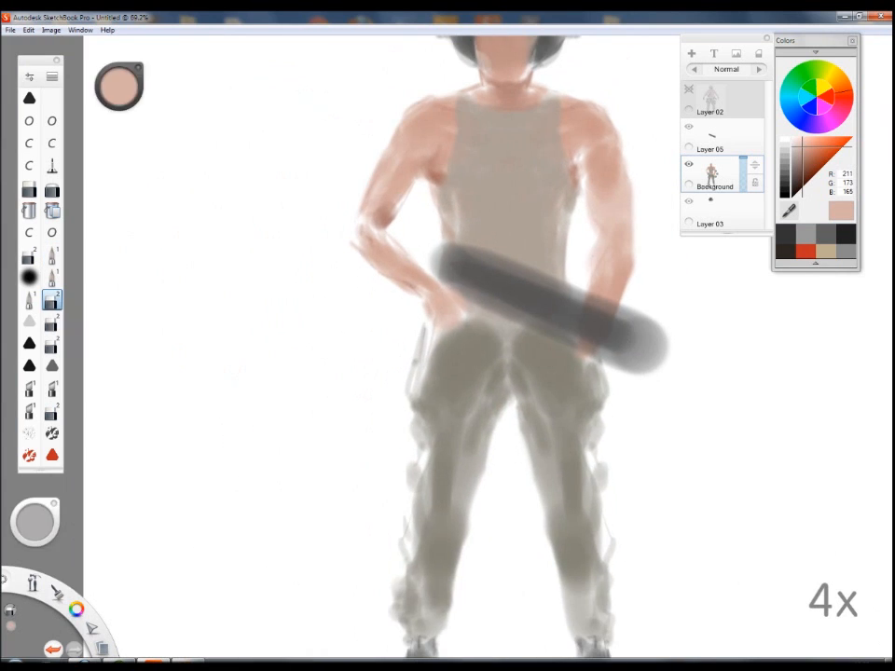
# Paint both hands at the ends of the forearms in sampled skin tone and clean up around them with the eraser.
pyautogui.click(51, 255)
pyautogui.keyDown('alt'); pyautogui.click(436, 297); pyautogui.keyUp('alt')
pyautogui.moveTo(440, 306); pyautogui.dragTo(459, 323)
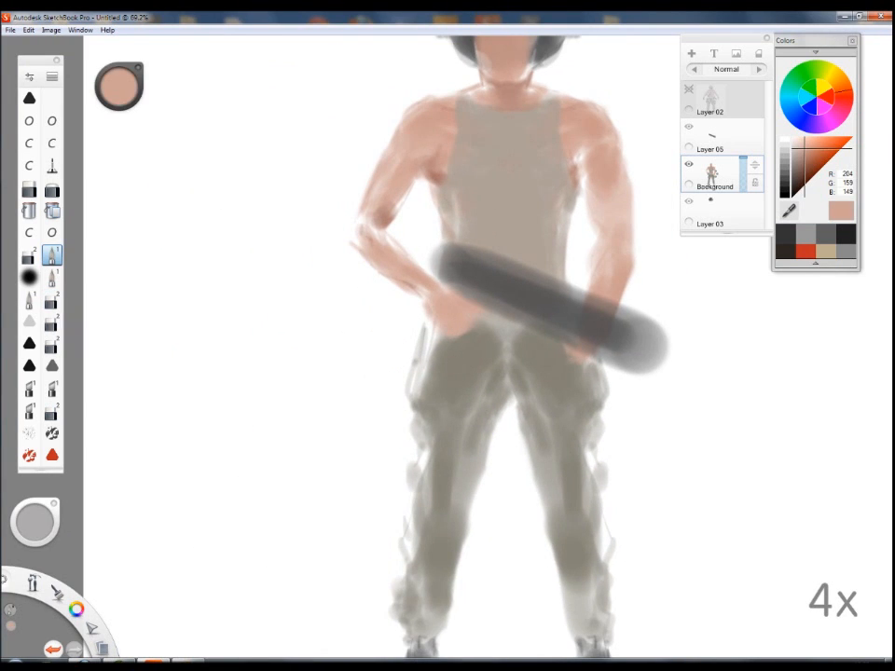
pyautogui.scroll(-4, 546, 474)
pyautogui.scroll(4, 546, 474)
pyautogui.click(52, 302)
pyautogui.moveTo(539, 298); pyautogui.dragTo(492, 325)
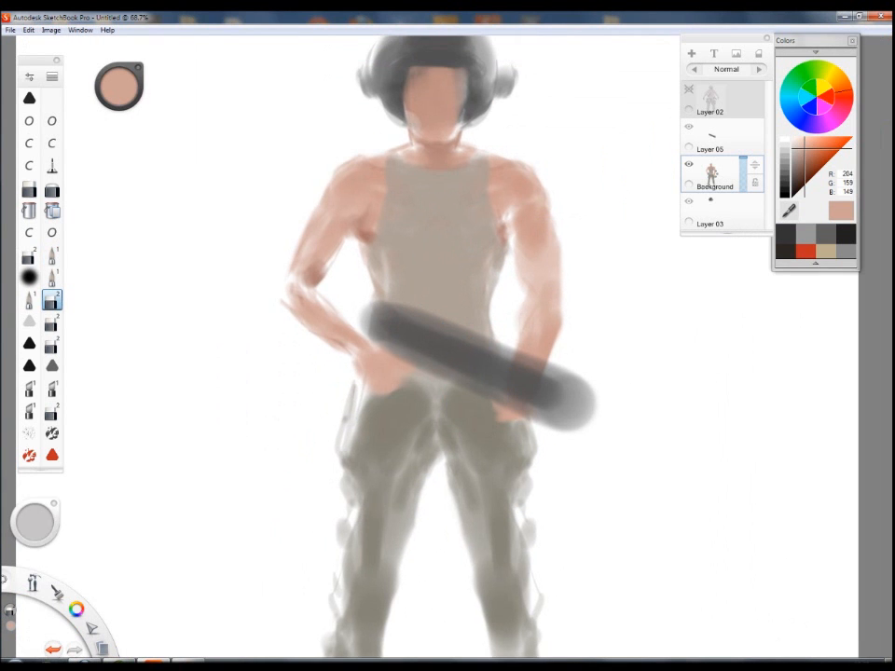
# Shade the area under the shoulder and armpit of the bent arm with sampled darker skin tones.
pyautogui.click(51, 255)
pyautogui.keyDown('alt'); pyautogui.click(377, 268); pyautogui.keyUp('alt')
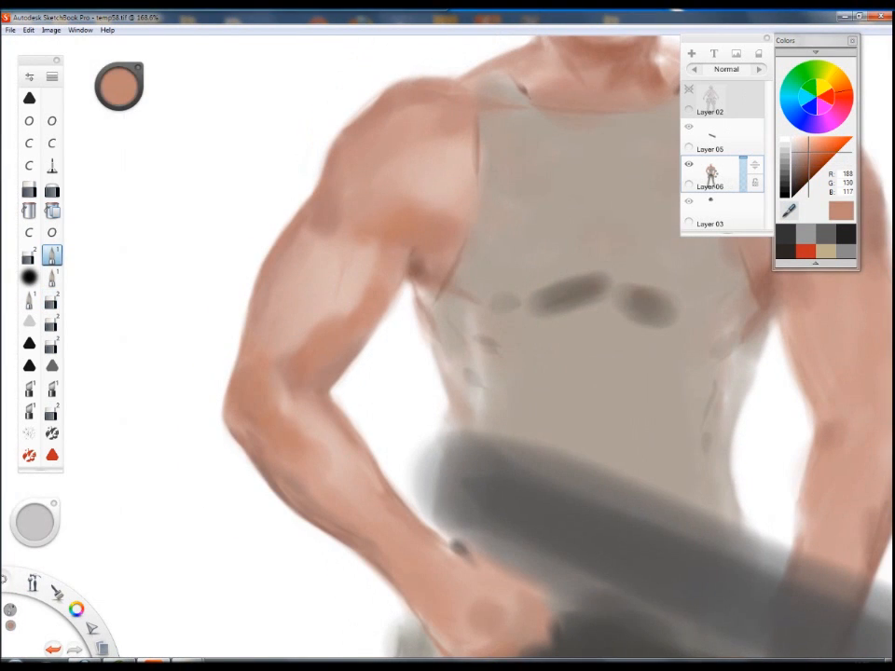
pyautogui.keyDown('alt'); pyautogui.click(408, 244); pyautogui.keyUp('alt')
pyautogui.moveTo(397, 248); pyautogui.dragTo(409, 257)
# Shade the outer elbow with reddish brown sampled from the armpit and trim the arm's edge with the eraser.
pyautogui.keyDown('alt'); pyautogui.click(416, 269); pyautogui.keyUp('alt')
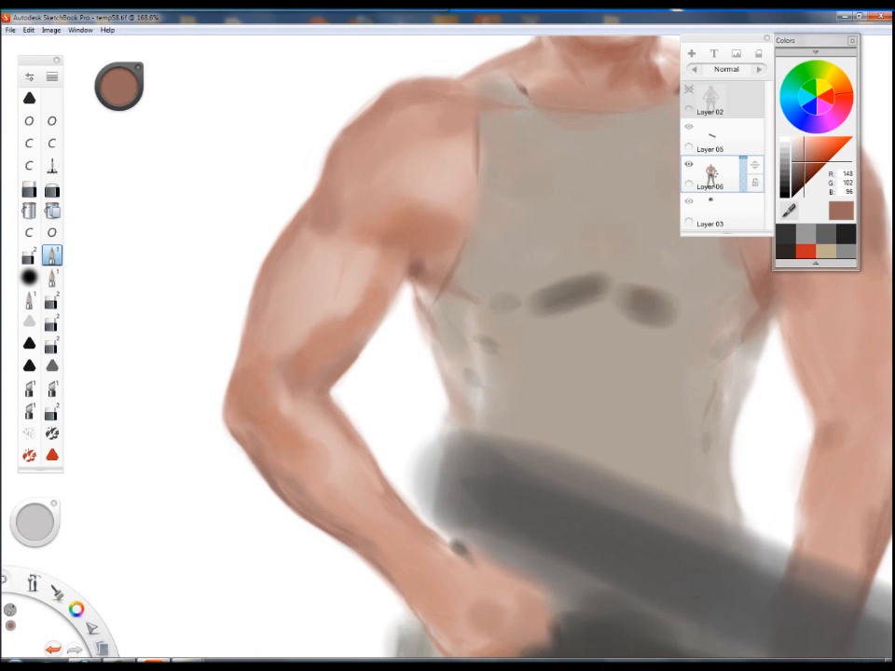
pyautogui.scroll(1, 448, 345)
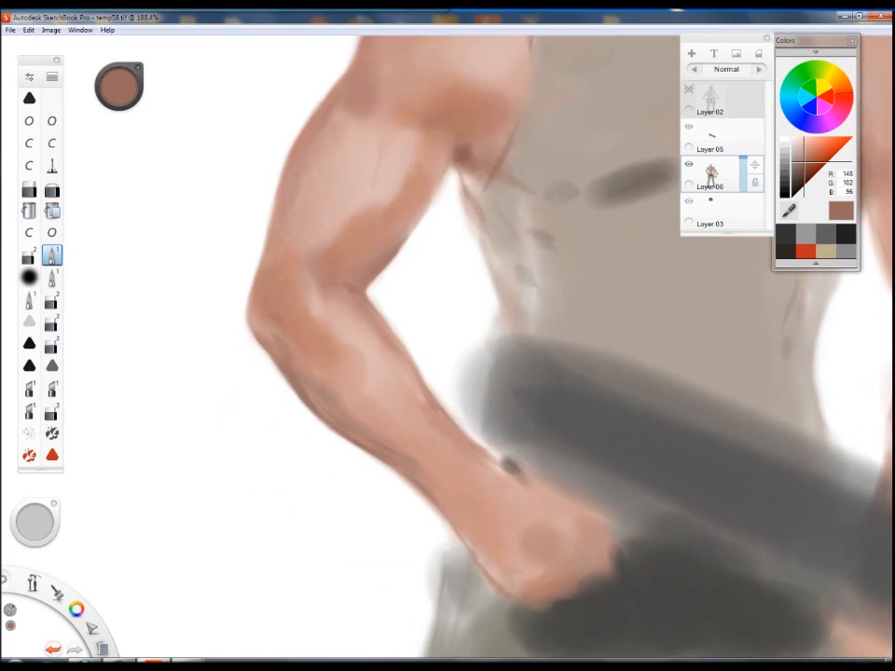
pyautogui.click(52, 301)
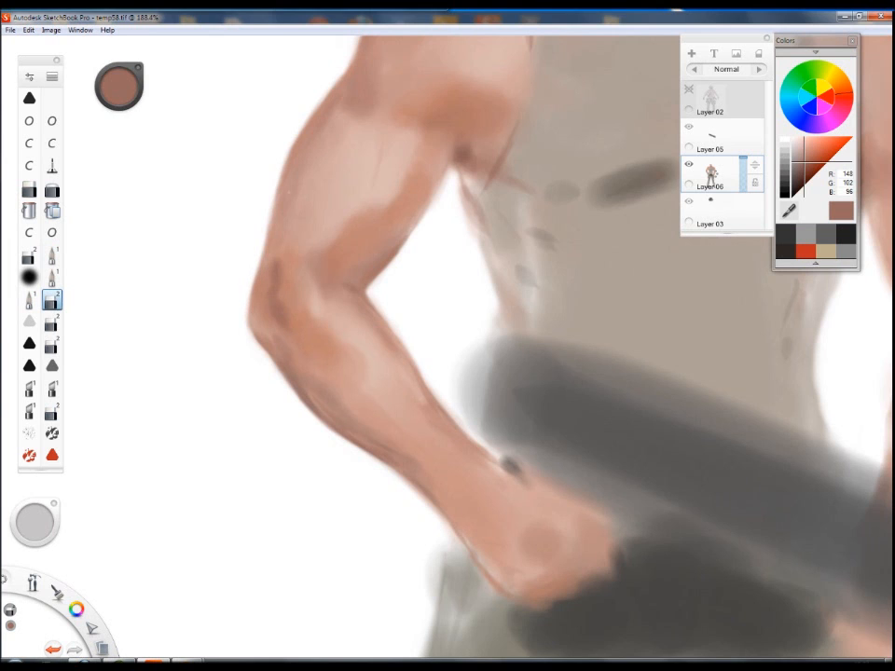
pyautogui.moveTo(447, 345); pyautogui.dragTo(422, 366)
# Check the arm against the Layer 02 sketch and sample a dark brown at the armpit.
pyautogui.click(689, 90)
pyautogui.keyDown('alt'); pyautogui.click(436, 188); pyautogui.keyUp('alt')
pyautogui.click(52, 256)
pyautogui.click(690, 90)
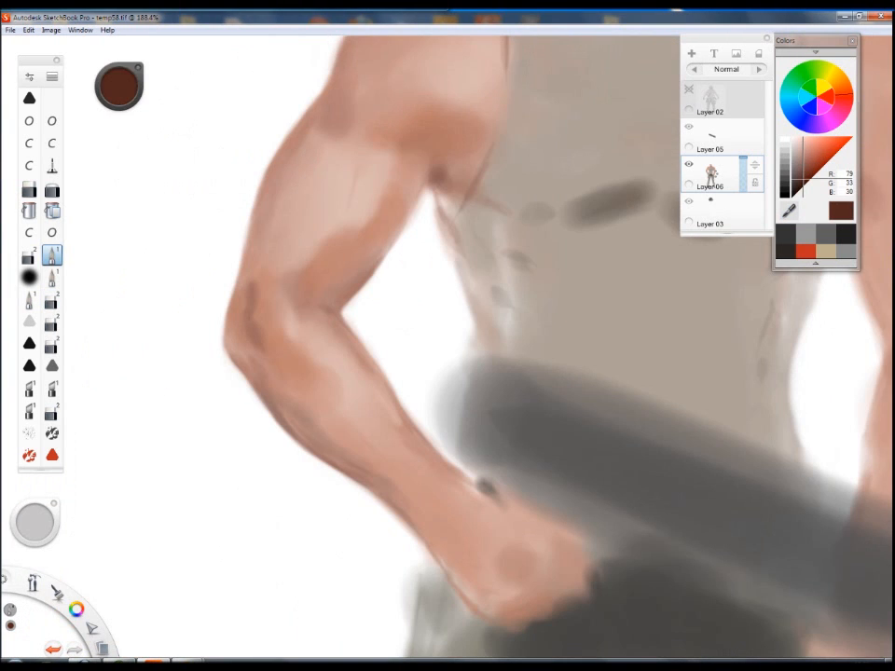
# Deepen the shadow along the elbow with sampled reddish brown and erase the elbow's outer contour to a cleaner line.
pyautogui.keyDown('alt'); pyautogui.click(249, 306); pyautogui.keyUp('alt')
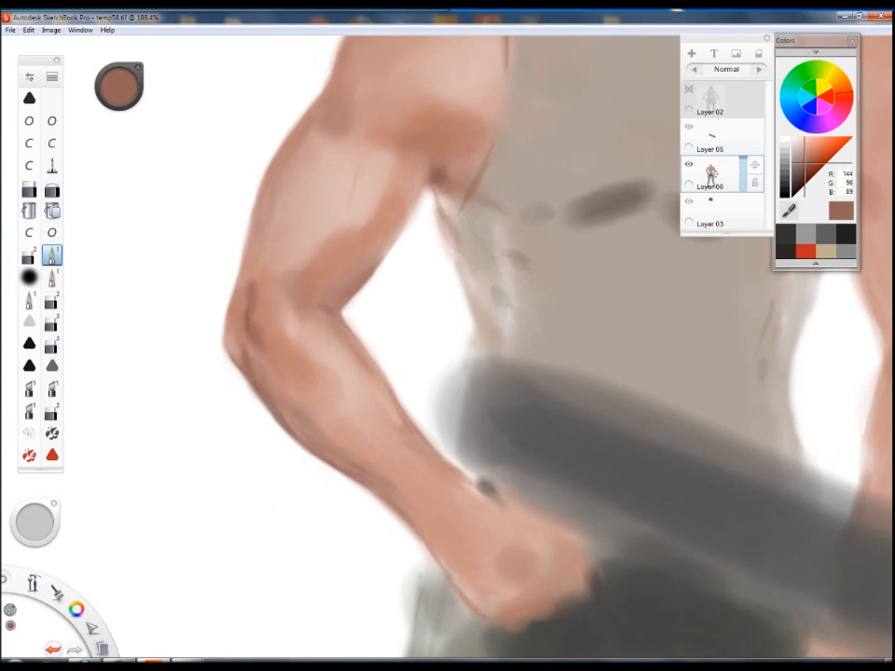
pyautogui.click(52, 301)
pyautogui.moveTo(228, 291); pyautogui.dragTo(224, 356)
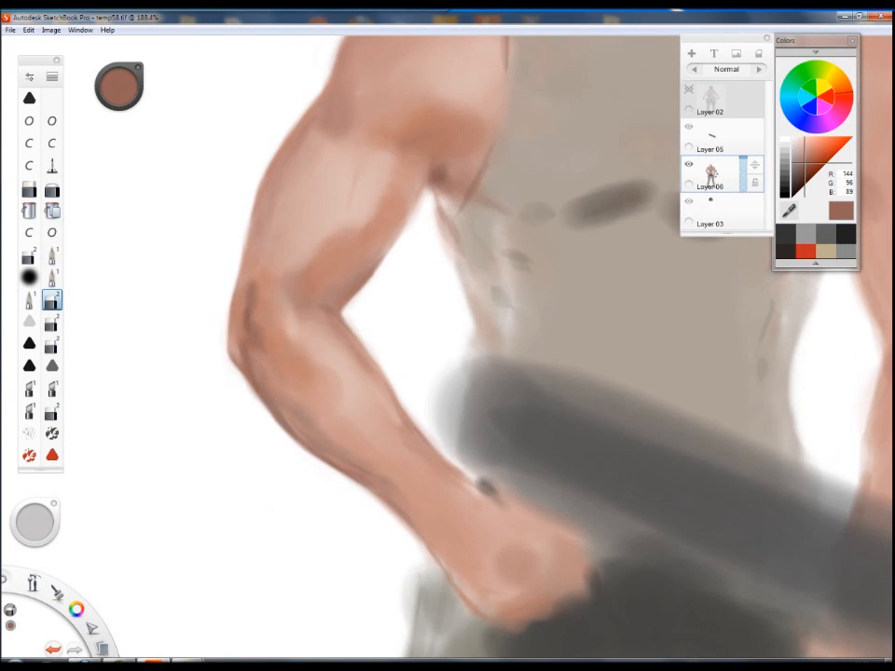
# Blend the skin tones around the elbow of the bent arm using colors sampled from the arm.
pyautogui.scroll(1, 433, 373)
pyautogui.click(53, 256)
pyautogui.keyDown('alt'); pyautogui.click(231, 297); pyautogui.keyUp('alt')
pyautogui.moveTo(447, 345); pyautogui.dragTo(470, 264)
pyautogui.keyDown('alt'); pyautogui.click(315, 241); pyautogui.keyUp('alt')
pyautogui.keyDown('alt'); pyautogui.click(281, 272); pyautogui.keyUp('alt')
pyautogui.moveTo(280, 268); pyautogui.dragTo(305, 300)
# Model the elbow and forearm muscles of the bent arm with sampled shadow and lighter skin tones.
pyautogui.keyDown('alt'); pyautogui.click(317, 343); pyautogui.keyUp('alt')
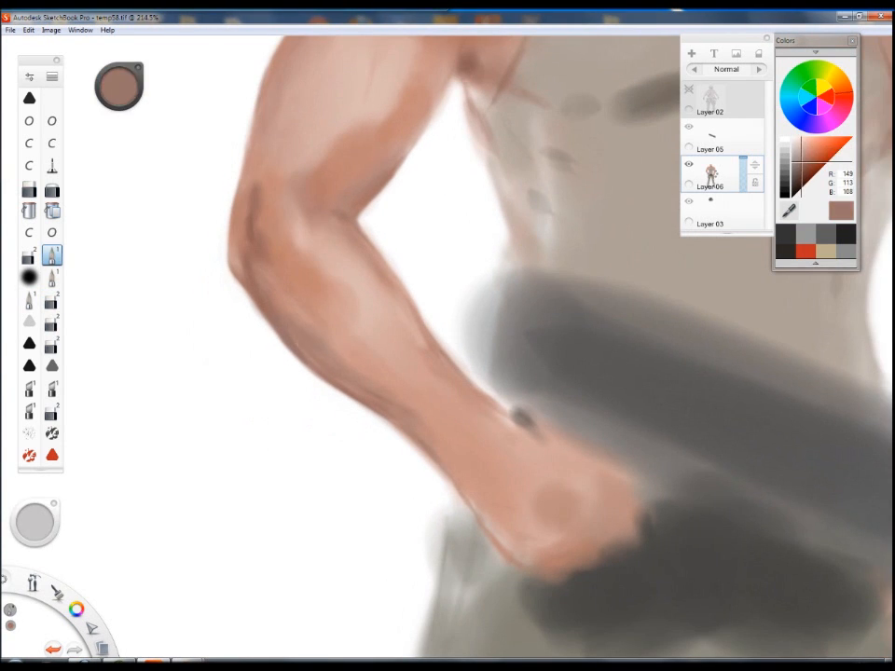
pyautogui.moveTo(236, 265); pyautogui.dragTo(263, 275)
pyautogui.moveTo(411, 392); pyautogui.dragTo(335, 341)
pyautogui.keyDown('alt'); pyautogui.click(422, 435); pyautogui.keyUp('alt')
pyautogui.moveTo(243, 276); pyautogui.dragTo(253, 283)
pyautogui.keyDown('alt'); pyautogui.click(286, 201); pyautogui.keyUp('alt')
pyautogui.keyDown('alt'); pyautogui.click(288, 199); pyautogui.keyUp('alt')
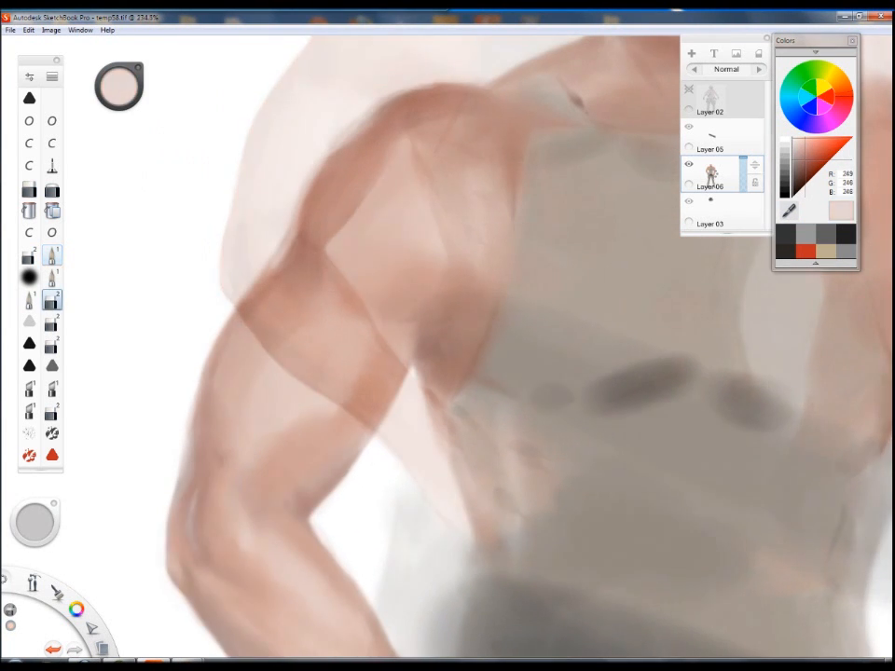
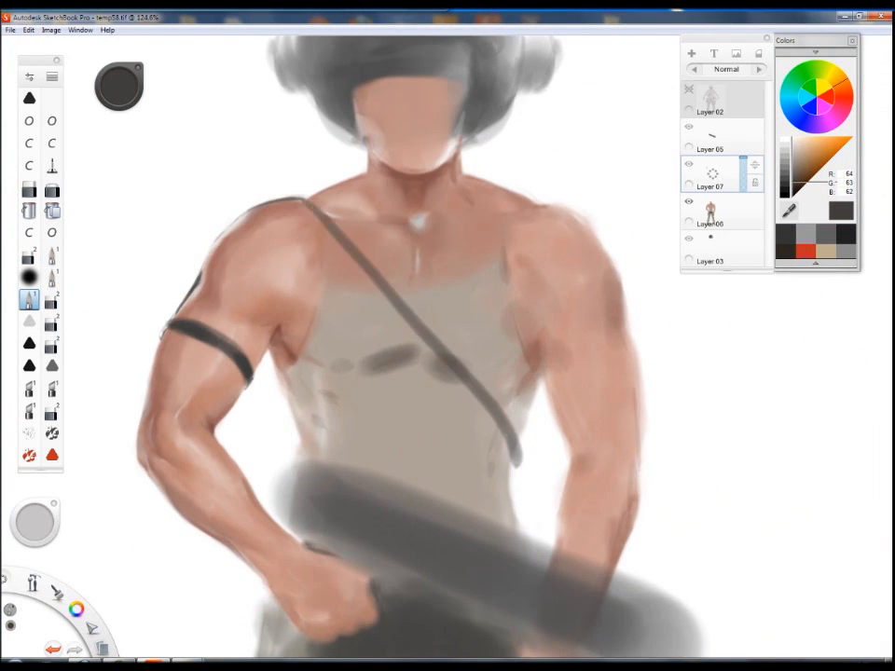
# Undo the thin chest strap and paint a thicker dark diagonal strap plus a shorter one from the opposite shoulder.
pyautogui.hotkey('ctrl', 'z')
pyautogui.moveTo(309, 203); pyautogui.dragTo(506, 480)
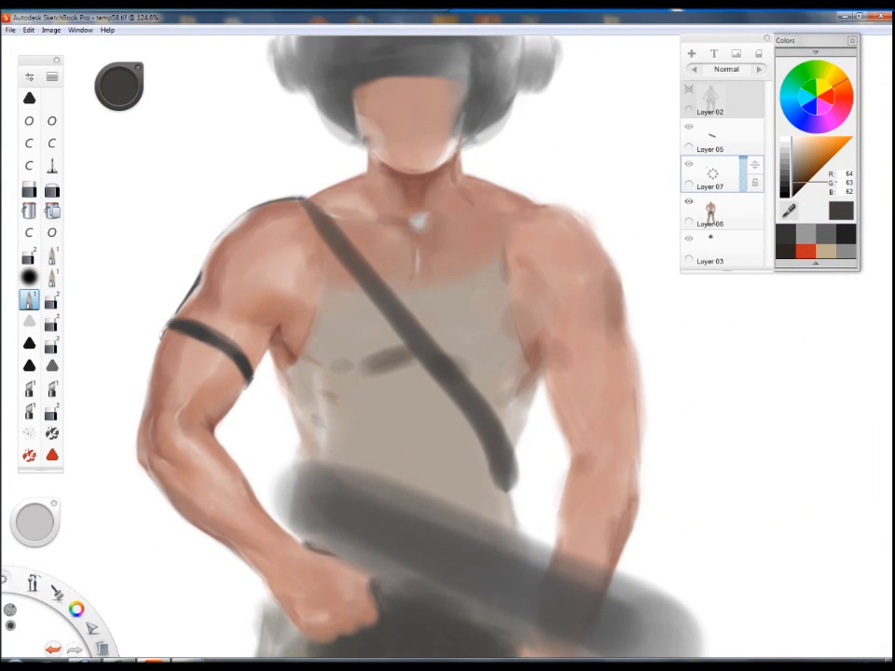
pyautogui.moveTo(302, 202); pyautogui.dragTo(362, 272)
pyautogui.moveTo(506, 191); pyautogui.dragTo(402, 311)
# Clean up the lower end of the diagonal chest strap with the eraser.
pyautogui.click(52, 299)
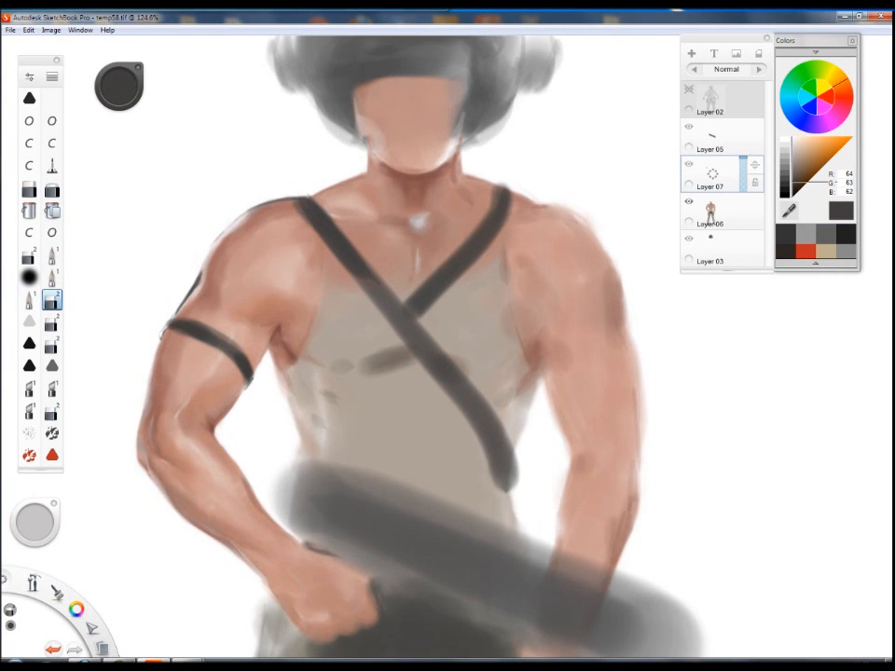
pyautogui.moveTo(485, 449); pyautogui.dragTo(502, 492)
pyautogui.press('space')
pyautogui.moveTo(508, 486)
pyautogui.mouseDown()
pyautogui.moveTo(494, 374)
pyautogui.moveTo(475, 464)
pyautogui.moveTo(559, 453)
pyautogui.mouseUp()
# Touch up the dark band around the upper arm and the diagonal chest strap with the dark grey brush.
pyautogui.click(52, 256)
pyautogui.moveTo(191, 315)
pyautogui.mouseDown()
pyautogui.moveTo(172, 348)
pyautogui.moveTo(253, 347)
pyautogui.mouseUp()
pyautogui.press('space')
pyautogui.moveTo(249, 323); pyautogui.dragTo(222, 367)
pyautogui.press('space')
pyautogui.moveTo(439, 433)
pyautogui.mouseDown()
pyautogui.moveTo(406, 456)
pyautogui.moveTo(248, 439)
pyautogui.moveTo(217, 621)
pyautogui.mouseUp()
pyautogui.moveTo(491, 175); pyautogui.dragTo(510, 166)
pyautogui.press('space')
pyautogui.moveTo(485, 380)
pyautogui.mouseDown()
pyautogui.moveTo(434, 425)
pyautogui.moveTo(519, 469)
pyautogui.mouseUp()
pyautogui.press('space')
# Paint a dark strap running diagonally from the hip across the thigh on the bent-arm side.
pyautogui.moveTo(399, 653)
pyautogui.mouseDown()
pyautogui.moveTo(435, 478)
pyautogui.moveTo(443, 383)
pyautogui.mouseUp()
pyautogui.moveTo(370, 234); pyautogui.dragTo(463, 355)
pyautogui.moveTo(603, 234)
pyautogui.mouseDown()
pyautogui.moveTo(516, 352)
pyautogui.moveTo(560, 323)
pyautogui.mouseUp()
pyautogui.press('space')
pyautogui.moveTo(424, 228); pyautogui.dragTo(389, 255)
pyautogui.moveTo(380, 182); pyautogui.dragTo(360, 316)
pyautogui.press('space')
# Try several strokes for the strap around the thigh and undo them.
pyautogui.moveTo(416, 369); pyautogui.dragTo(368, 393)
pyautogui.hotkey('ctrl', 'z')
pyautogui.moveTo(320, 271); pyautogui.dragTo(326, 358)
pyautogui.hotkey('ctrl', 'z')
pyautogui.hotkey('ctrl', 'z')
pyautogui.hotkey('ctrl', 'z')
pyautogui.moveTo(426, 367); pyautogui.dragTo(375, 372)
pyautogui.hotkey('ctrl', 'z')
# Paint the horizontal strap around the thigh and the dark holster hanging beside it from the hip.
pyautogui.moveTo(455, 357); pyautogui.dragTo(344, 372)
pyautogui.moveTo(344, 212); pyautogui.dragTo(315, 328)
pyautogui.moveTo(315, 329)
pyautogui.mouseDown()
pyautogui.moveTo(326, 370)
pyautogui.moveTo(299, 277)
pyautogui.moveTo(326, 415)
pyautogui.mouseUp()
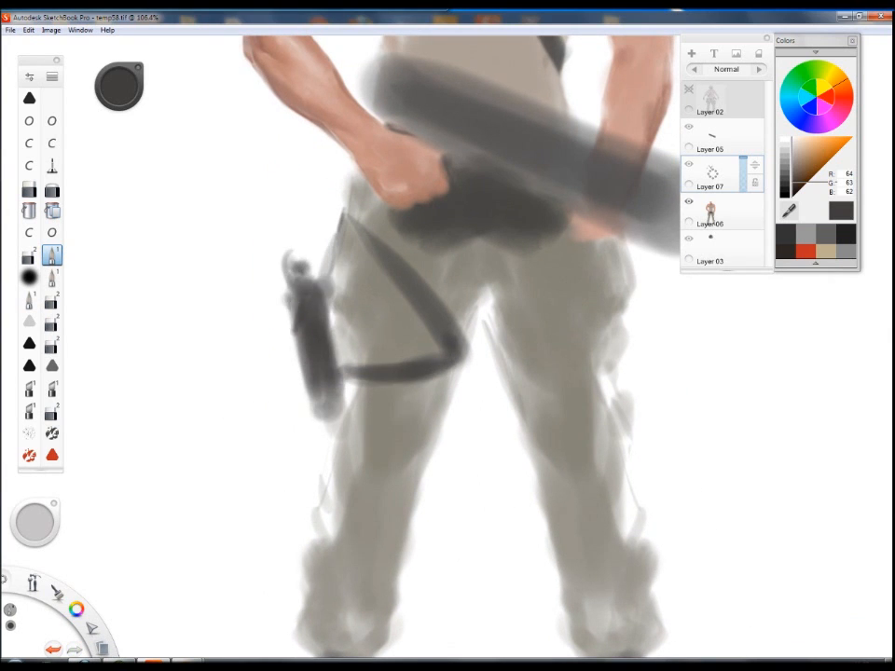
# Paint a dark pouch at the opposite hip and a diagonal strap across that thigh.
pyautogui.moveTo(636, 235); pyautogui.dragTo(645, 347)
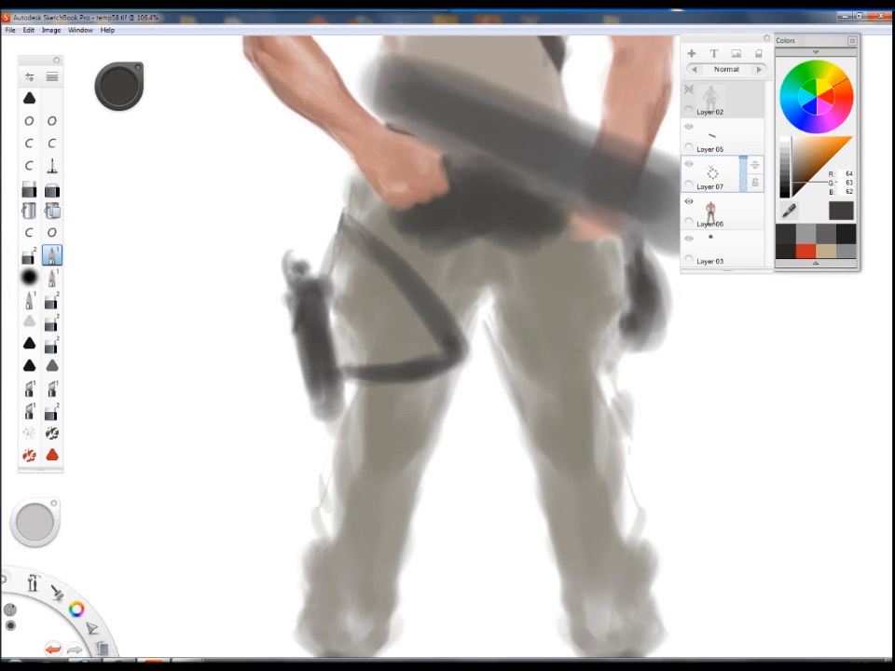
pyautogui.scroll(-10, 350, 468)
pyautogui.scroll(6, 350, 467)
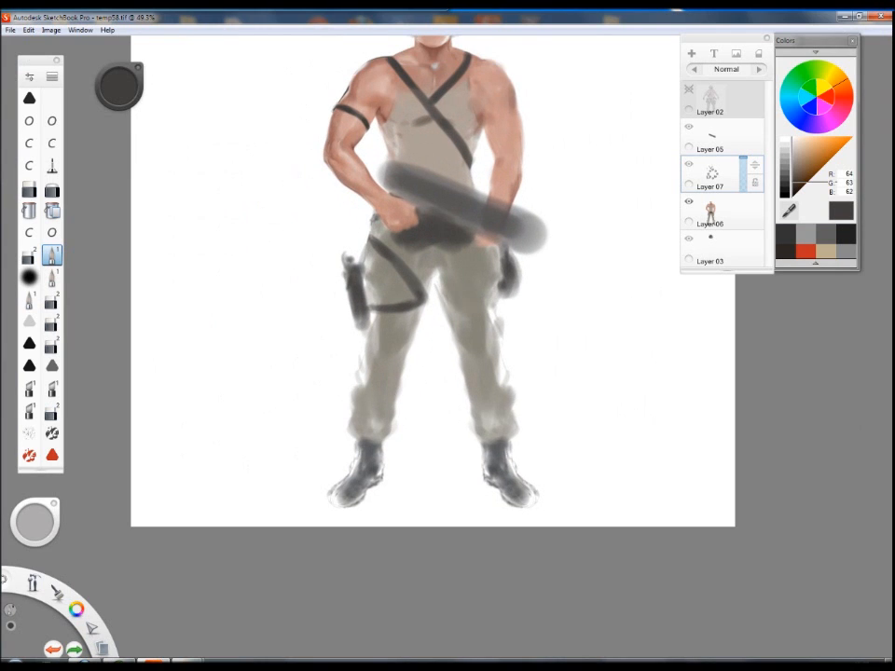
pyautogui.press('space')
pyautogui.moveTo(467, 415); pyautogui.dragTo(485, 401)
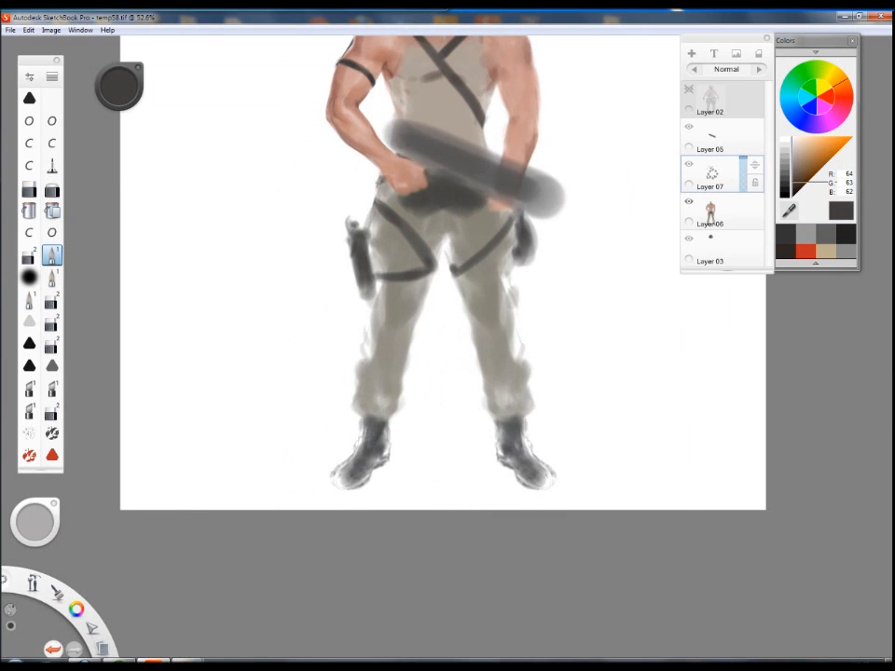
# Refine the tank top on Layer 08 with the eraser and grey-beige sampled from the canvas.
pyautogui.scroll(8, 438, 93)
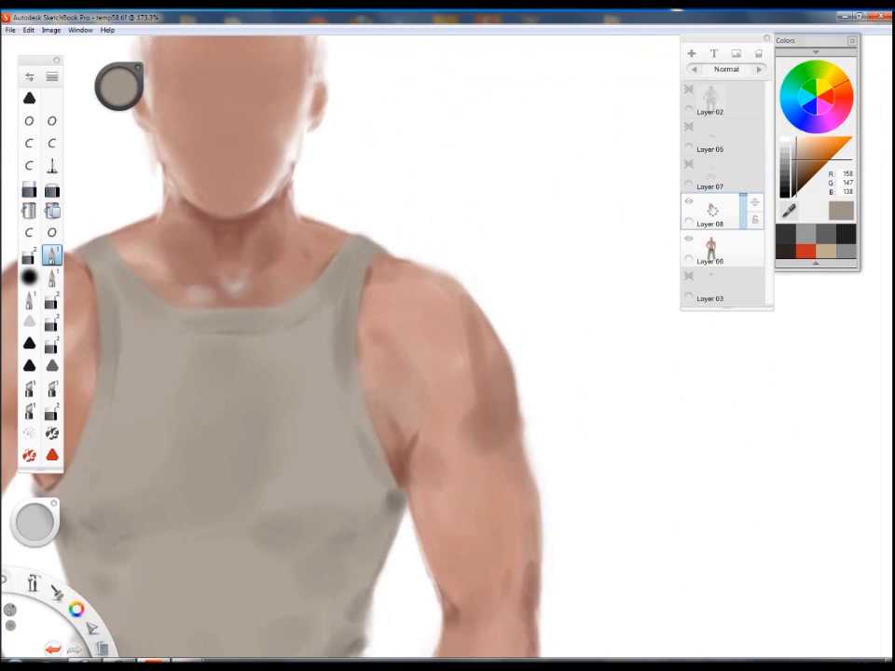
pyautogui.click(52, 299)
pyautogui.moveTo(280, 327)
pyautogui.mouseDown()
pyautogui.moveTo(476, 252)
pyautogui.moveTo(490, 238)
pyautogui.mouseUp()
pyautogui.keyDown('alt'); pyautogui.click(622, 156); pyautogui.keyUp('alt')
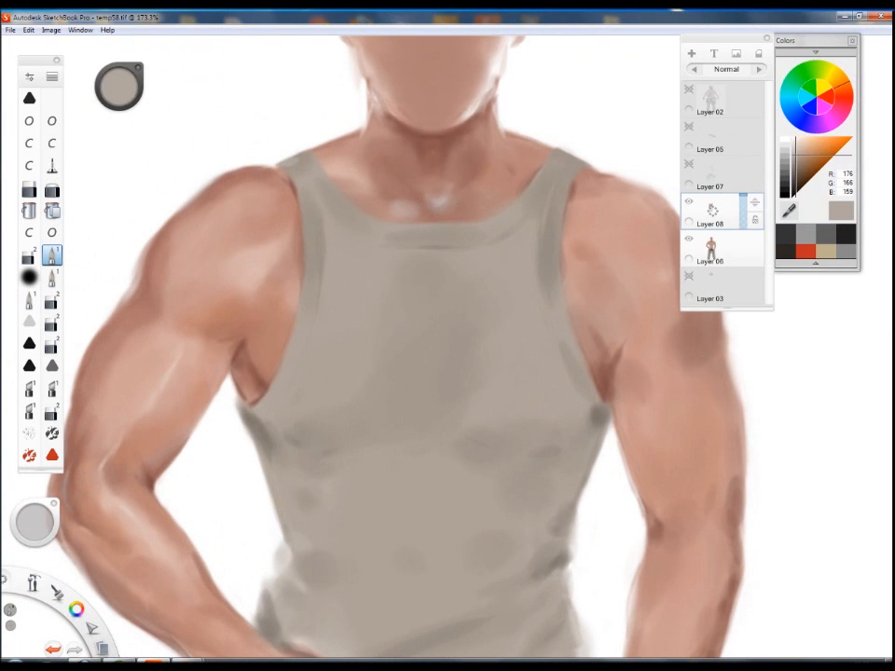
pyautogui.scroll(-10, 262, 386)
pyautogui.scroll(13, 262, 386)
pyautogui.click(51, 298)
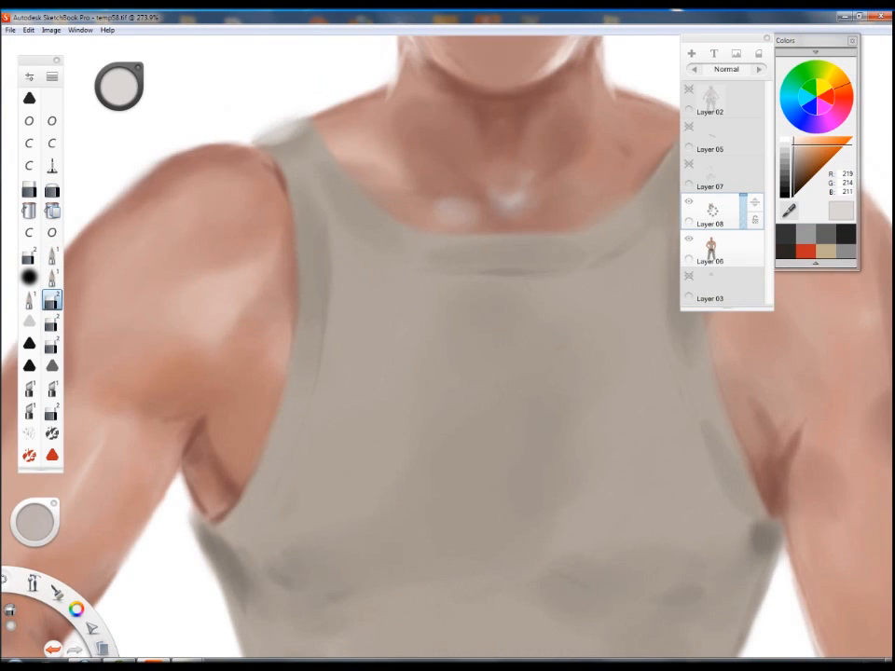
# Refine the tank top's shoulder strap on the bent-arm side with sampled light grey-beige tones.
pyautogui.click(52, 254)
pyautogui.keyDown('alt'); pyautogui.click(321, 160); pyautogui.keyUp('alt')
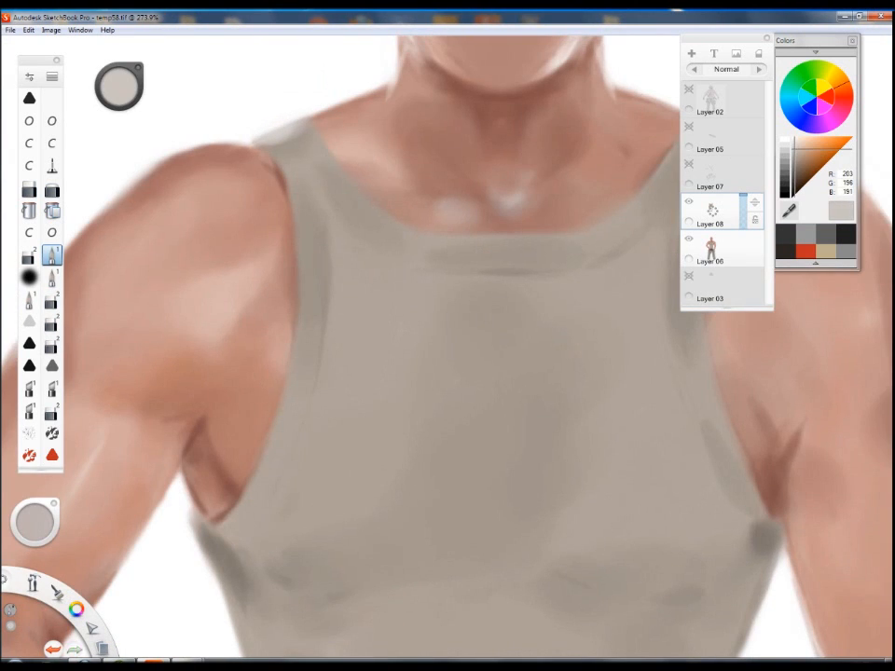
pyautogui.moveTo(294, 211); pyautogui.dragTo(429, 200)
pyautogui.moveTo(295, 173); pyautogui.dragTo(122, 178)
pyautogui.keyDown('alt'); pyautogui.click(330, 187); pyautogui.keyUp('alt')
pyautogui.click(51, 298)
pyautogui.click(52, 253)
# Lighten and define the tank top's opposite shoulder strap with sampled greys and clean its edge with the eraser.
pyautogui.moveTo(652, 215); pyautogui.dragTo(264, 217)
pyautogui.keyDown('alt'); pyautogui.click(509, 176); pyautogui.keyUp('alt')
pyautogui.click(51, 298)
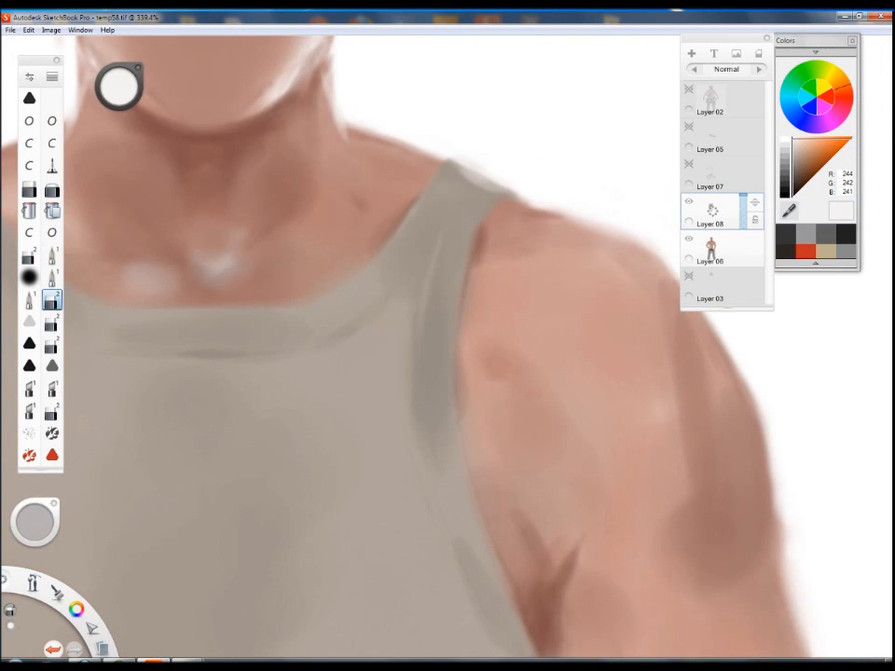
pyautogui.click(51, 253)
pyautogui.keyDown('alt'); pyautogui.click(478, 177); pyautogui.keyUp('alt')
pyautogui.keyDown('alt'); pyautogui.click(466, 191); pyautogui.keyUp('alt')
pyautogui.keyDown('alt'); pyautogui.click(479, 178); pyautogui.keyUp('alt')
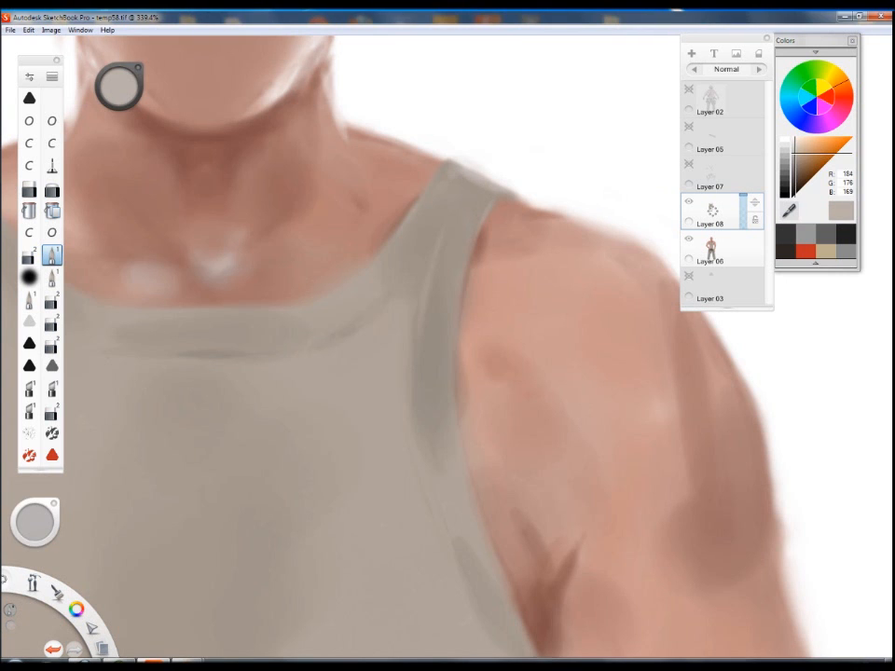
pyautogui.click(51, 299)
# Touch up the tank top's torso with sampled grey-beige tones and trim its side edge with the eraser.
pyautogui.press('space')
pyautogui.moveTo(366, 351)
pyautogui.mouseDown()
pyautogui.moveTo(332, 402)
pyautogui.moveTo(362, 364)
pyautogui.mouseUp()
pyautogui.click(51, 253)
pyautogui.keyDown('alt'); pyautogui.click(373, 373); pyautogui.keyUp('alt')
pyautogui.keyDown('alt'); pyautogui.click(276, 457); pyautogui.keyUp('alt')
pyautogui.click(51, 298)
pyautogui.moveTo(264, 481); pyautogui.dragTo(324, 498)
pyautogui.keyDown('alt'); pyautogui.click(276, 444); pyautogui.keyUp('alt')
pyautogui.click(51, 254)
pyautogui.keyDown('alt'); pyautogui.click(280, 471); pyautogui.keyUp('alt')
# Paint the lower tank top with sampled grey-beige and trim its hem above the belt with the eraser.
pyautogui.press('space')
pyautogui.moveTo(423, 569); pyautogui.dragTo(396, 447)
pyautogui.keyDown('alt'); pyautogui.click(411, 485); pyautogui.keyUp('alt')
pyautogui.moveTo(420, 449)
pyautogui.mouseDown()
pyautogui.moveTo(504, 451)
pyautogui.moveTo(419, 399)
pyautogui.mouseUp()
pyautogui.press('space')
pyautogui.click(52, 300)
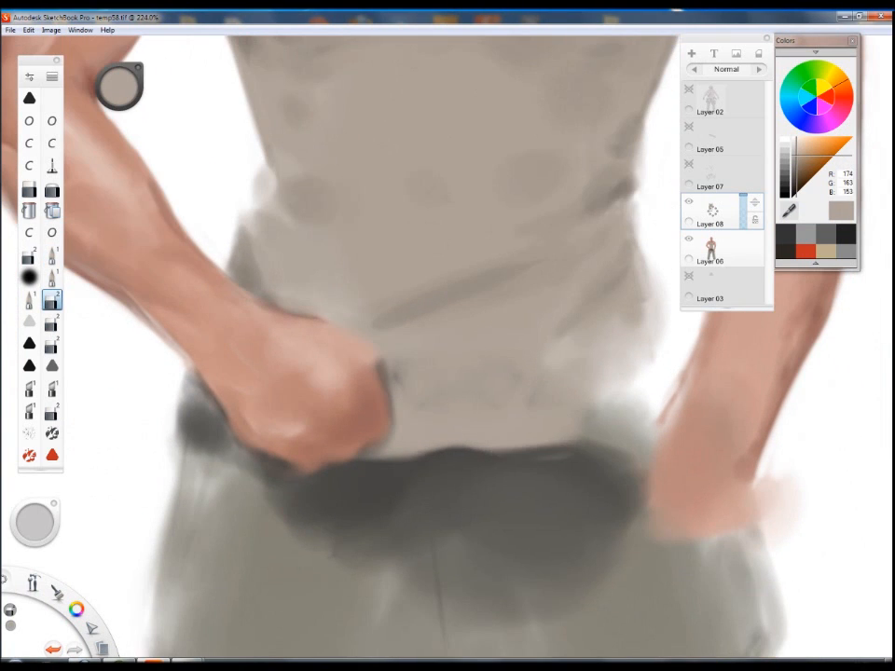
pyautogui.moveTo(388, 457)
pyautogui.mouseDown()
pyautogui.moveTo(578, 435)
pyautogui.moveTo(570, 429)
pyautogui.mouseUp()
# Shade the tank top's side at the waist and the diagonal fold beside the fist with a sampled darker grey-beige.
pyautogui.press('s')
pyautogui.keyDown('alt'); pyautogui.click(578, 326); pyautogui.keyUp('alt')
pyautogui.moveTo(620, 340); pyautogui.dragTo(564, 383)
pyautogui.moveTo(643, 312); pyautogui.dragTo(597, 387)
pyautogui.moveTo(446, 319); pyautogui.dragTo(387, 337)
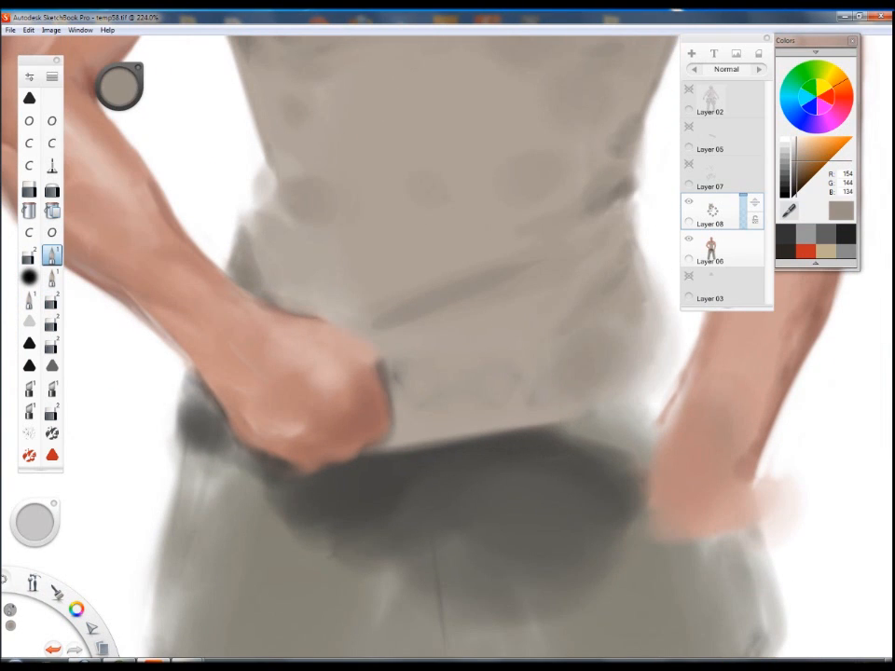
# Paint a soft fold just above the tank top's hem with sampled darker grey-beige tones.
pyautogui.press('space')
pyautogui.moveTo(522, 308)
pyautogui.mouseDown()
pyautogui.moveTo(431, 369)
pyautogui.moveTo(373, 381)
pyautogui.mouseUp()
pyautogui.keyDown('alt'); pyautogui.click(521, 288); pyautogui.keyUp('alt')
pyautogui.moveTo(450, 424); pyautogui.dragTo(347, 447)
pyautogui.press('space')
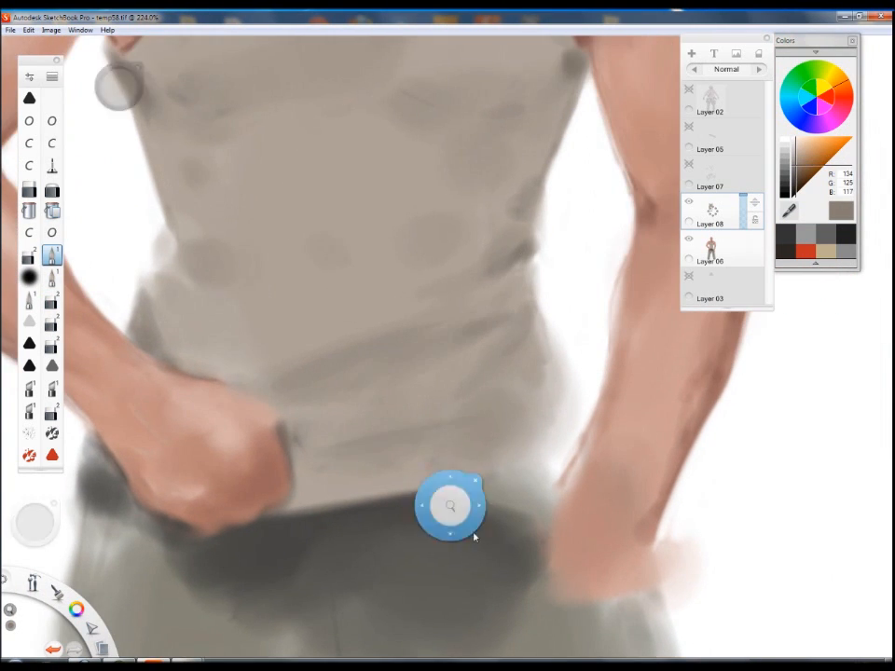
pyautogui.moveTo(458, 524); pyautogui.dragTo(531, 420)
pyautogui.keyDown('alt'); pyautogui.click(550, 361); pyautogui.keyUp('alt')
pyautogui.moveTo(451, 399); pyautogui.dragTo(542, 389)
# Erase the tank top's hem to a straighter line along the belt and check it against Layer 05.
pyautogui.click(51, 299)
pyautogui.moveTo(354, 408)
pyautogui.mouseDown()
pyautogui.moveTo(534, 397)
pyautogui.moveTo(446, 400)
pyautogui.mouseUp()
pyautogui.moveTo(373, 401); pyautogui.dragTo(509, 396)
pyautogui.click(689, 128)
pyautogui.click(689, 128)
# Shade the tank top's side edge at the hip near the straight arm with sampled grey-beige.
pyautogui.press('s')
pyautogui.keyDown('alt'); pyautogui.click(597, 326); pyautogui.keyUp('alt')
pyautogui.moveTo(646, 331); pyautogui.dragTo(597, 371)
pyautogui.moveTo(625, 279); pyautogui.dragTo(651, 369)
pyautogui.moveTo(628, 280); pyautogui.dragTo(655, 373)
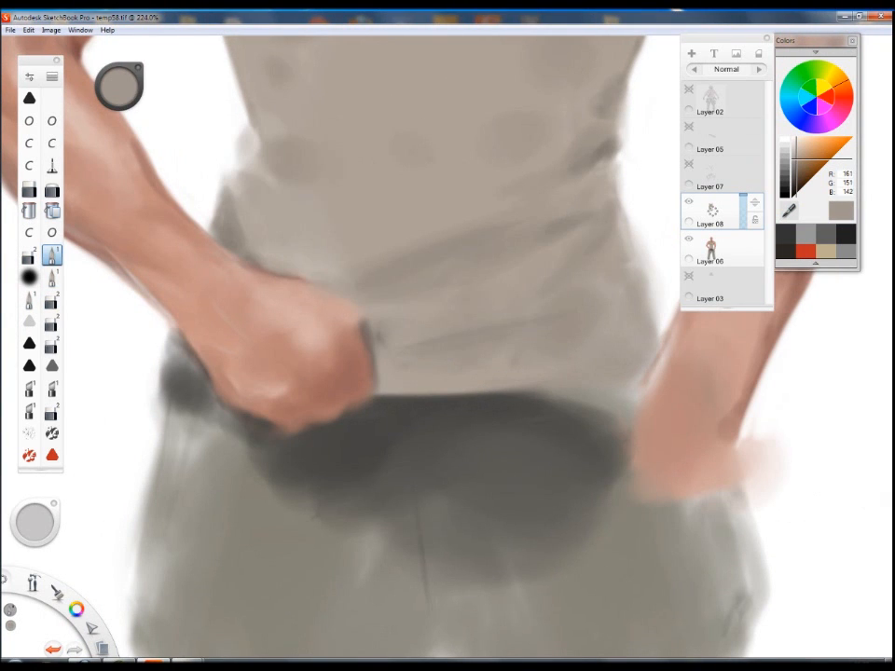
# Shade the fold at the tank top's waist on the straight arm's side with sampled darker grey-beige tones.
pyautogui.keyDown('alt'); pyautogui.click(425, 379); pyautogui.keyUp('alt')
pyautogui.press('space')
pyautogui.moveTo(427, 392); pyautogui.dragTo(420, 522)
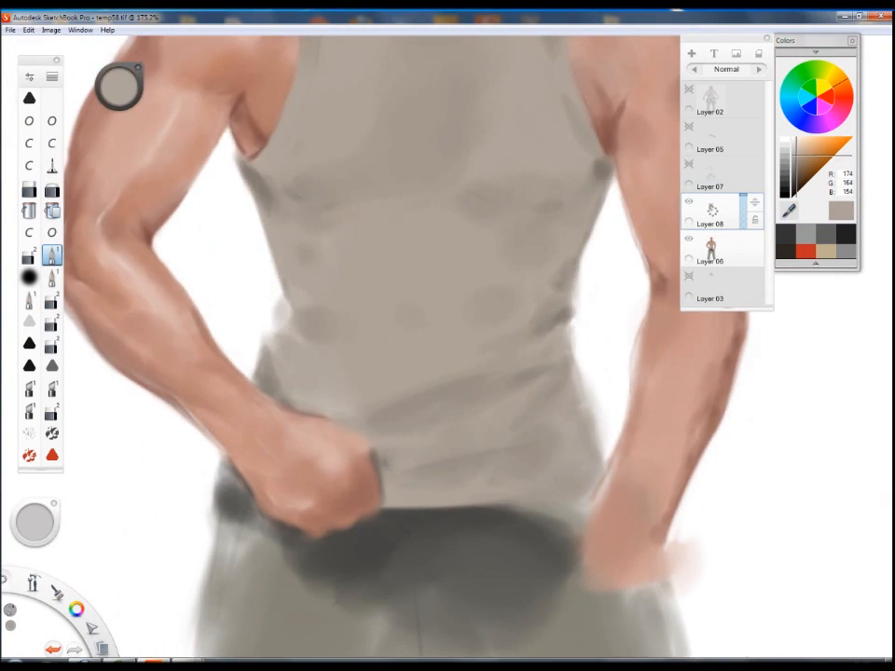
pyautogui.keyDown('alt'); pyautogui.click(531, 390); pyautogui.keyUp('alt')
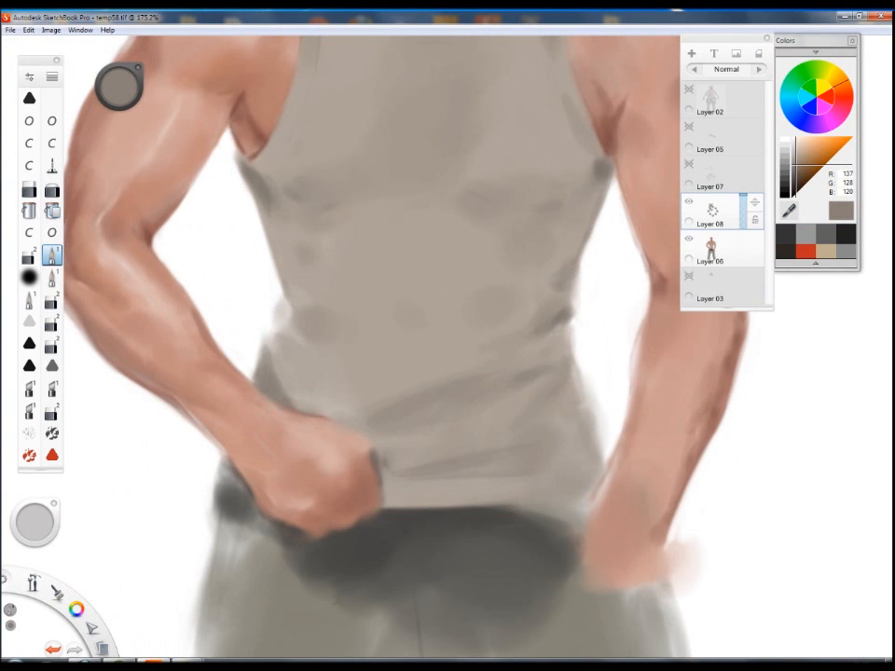
pyautogui.press('s')
pyautogui.press('s')
pyautogui.keyDown('alt'); pyautogui.click(550, 373); pyautogui.keyUp('alt')
pyautogui.moveTo(562, 355); pyautogui.dragTo(540, 368)
pyautogui.press('space')
pyautogui.moveTo(504, 401)
pyautogui.mouseDown()
pyautogui.moveTo(540, 329)
pyautogui.moveTo(520, 286)
pyautogui.mouseUp()
# Paint over most of the dark patch on the trousers' front on Layer 06 with sampled tones, and return to Layer 08.
pyautogui.press('s')
pyautogui.click(717, 247)
pyautogui.press('s')
pyautogui.keyDown('alt'); pyautogui.click(401, 429); pyautogui.keyUp('alt')
pyautogui.press('space')
pyautogui.moveTo(439, 457); pyautogui.dragTo(460, 391)
pyautogui.keyDown('alt'); pyautogui.click(373, 438); pyautogui.keyUp('alt')
pyautogui.moveTo(359, 392)
pyautogui.mouseDown()
pyautogui.moveTo(401, 410)
pyautogui.moveTo(522, 410)
pyautogui.moveTo(503, 364)
pyautogui.mouseUp()
pyautogui.press('space')
pyautogui.moveTo(544, 447)
pyautogui.mouseDown()
pyautogui.moveTo(556, 339)
pyautogui.moveTo(484, 653)
pyautogui.mouseUp()
pyautogui.keyDown('alt'); pyautogui.click(485, 420); pyautogui.keyUp('alt')
pyautogui.click(713, 211)
# Shade the tank top's midriff below the chest on the straight arm's side with sampled grey-beige tones.
pyautogui.keyDown('alt'); pyautogui.click(502, 340); pyautogui.keyUp('alt')
pyautogui.press('space')
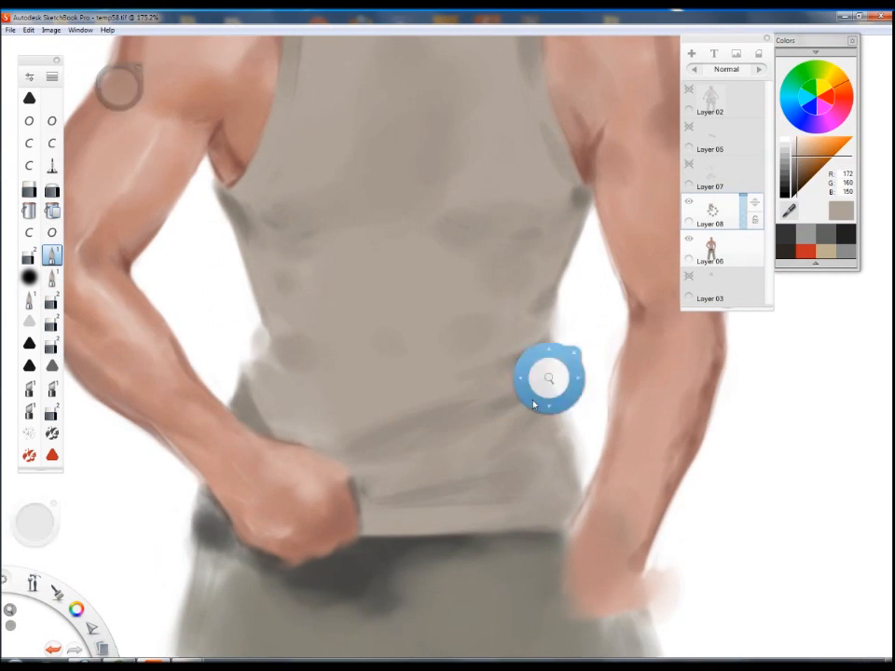
pyautogui.moveTo(546, 381); pyautogui.dragTo(569, 359)
pyautogui.keyDown('alt'); pyautogui.click(513, 354); pyautogui.keyUp('alt')
pyautogui.keyDown('alt'); pyautogui.click(509, 350); pyautogui.keyUp('alt')
pyautogui.press('space')
pyautogui.moveTo(513, 359); pyautogui.dragTo(539, 379)
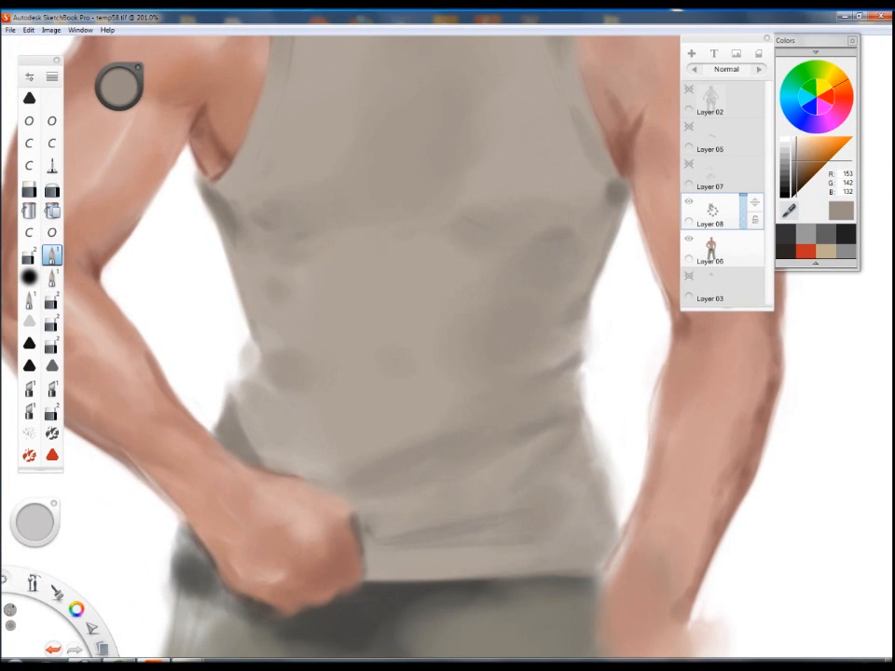
pyautogui.scroll(3, 614, 534)
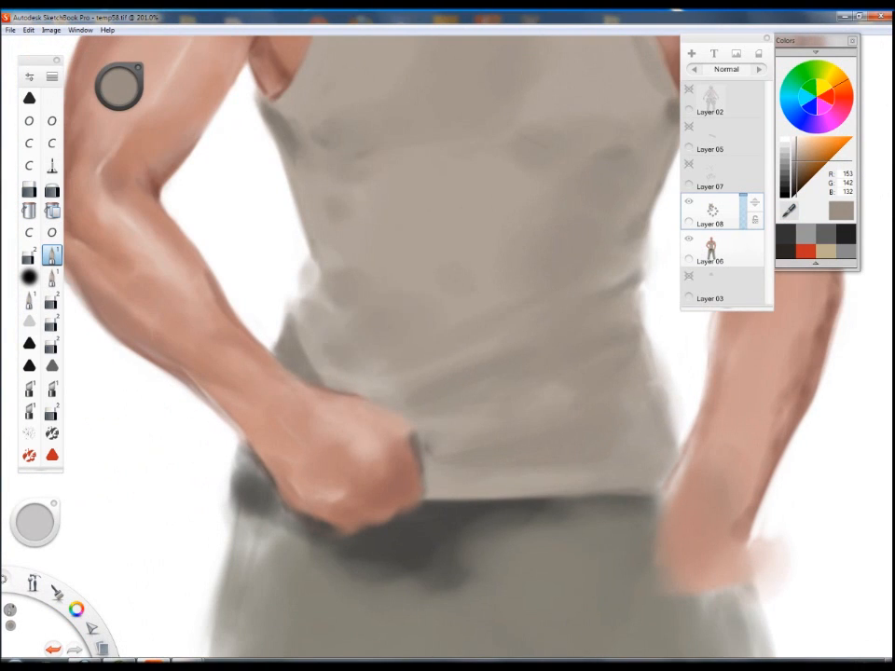
pyautogui.press('space')
pyautogui.moveTo(479, 411); pyautogui.dragTo(470, 524)
# Paint soft diagonal folds across the tank top's belly and under the chest with sampled light and dark grey-beige tones.
pyautogui.keyDown('alt'); pyautogui.click(124, 293); pyautogui.keyUp('alt')
pyautogui.keyDown('alt'); pyautogui.click(466, 300); pyautogui.keyUp('alt')
pyautogui.moveTo(447, 290)
pyautogui.mouseDown()
pyautogui.moveTo(508, 312)
pyautogui.moveTo(448, 305)
pyautogui.moveTo(511, 272)
pyautogui.mouseUp()
pyautogui.keyDown('alt'); pyautogui.click(123, 295); pyautogui.keyUp('alt')
pyautogui.keyDown('alt'); pyautogui.click(458, 303); pyautogui.keyUp('alt')
pyautogui.keyDown('alt'); pyautogui.click(276, 252); pyautogui.keyUp('alt')
pyautogui.moveTo(415, 304)
pyautogui.mouseDown()
pyautogui.moveTo(513, 261)
pyautogui.moveTo(518, 291)
pyautogui.moveTo(560, 256)
pyautogui.mouseUp()
pyautogui.keyDown('alt'); pyautogui.click(418, 270); pyautogui.keyUp('alt')
pyautogui.keyDown('alt'); pyautogui.click(508, 270); pyautogui.keyUp('alt')
pyautogui.moveTo(409, 325)
pyautogui.mouseDown()
pyautogui.moveTo(509, 301)
pyautogui.moveTo(474, 264)
pyautogui.mouseUp()
pyautogui.press('space')
pyautogui.keyDown('alt'); pyautogui.click(474, 264); pyautogui.keyUp('alt')
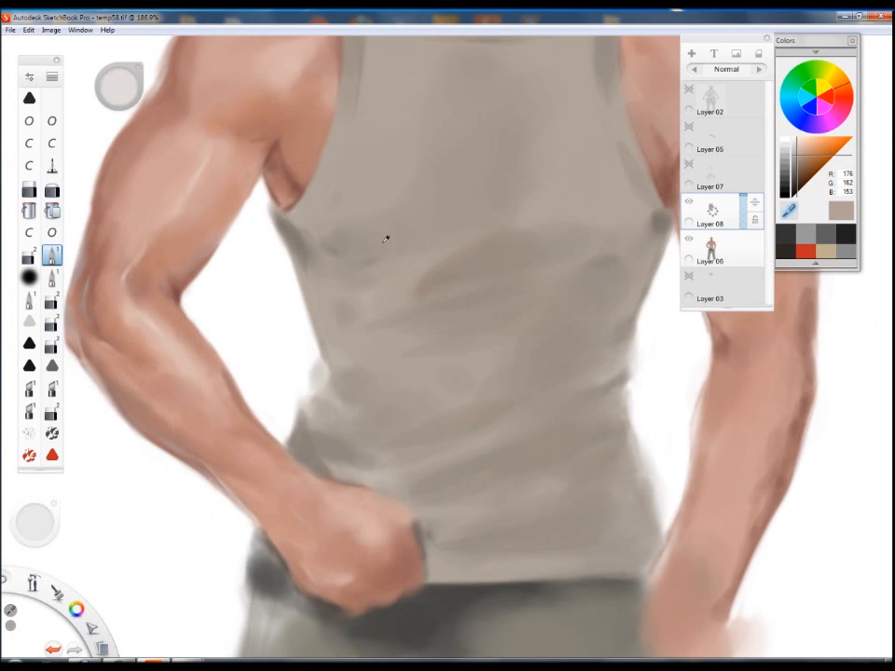
# Clean up the tank top's side edges with the eraser and add light fold streaks above the fist.
pyautogui.press('space')
pyautogui.moveTo(474, 340)
pyautogui.mouseDown()
pyautogui.moveTo(450, 313)
pyautogui.moveTo(534, 504)
pyautogui.mouseUp()
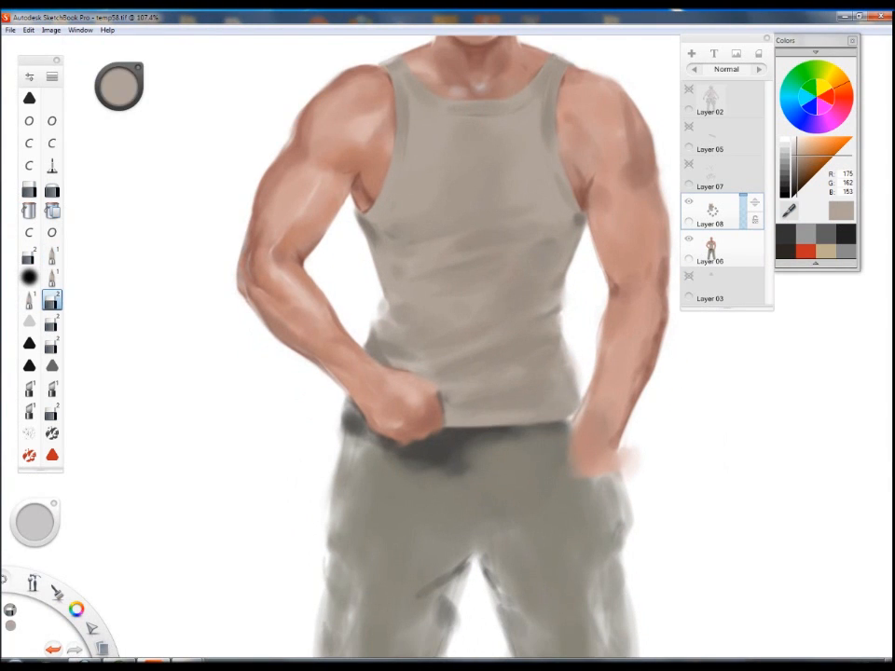
pyautogui.press('space')
pyautogui.moveTo(284, 215); pyautogui.dragTo(516, 326)
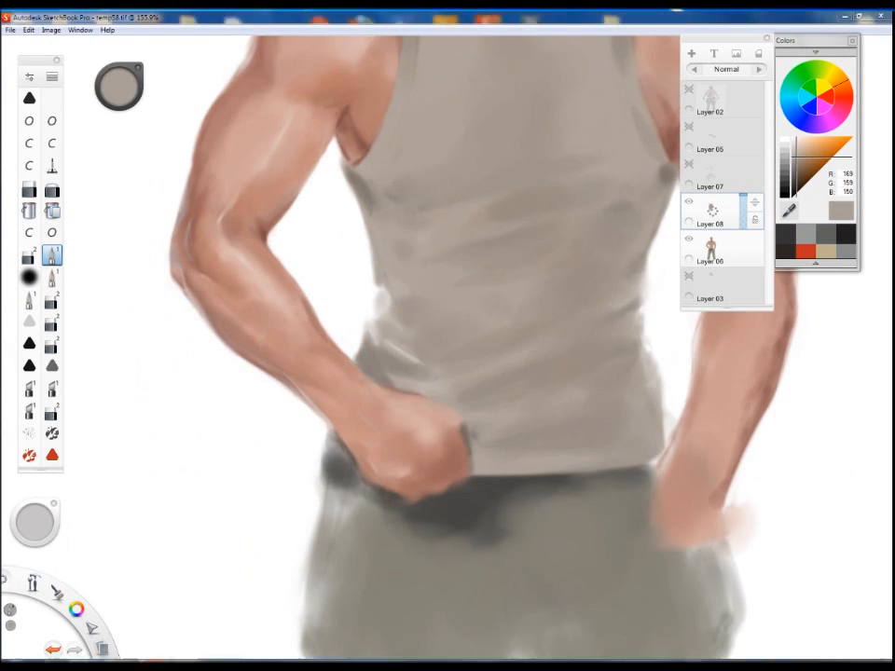
pyautogui.press('space')
pyautogui.moveTo(405, 407); pyautogui.dragTo(410, 373)
# Darken the tank top's side below the straight arm's armpit with sampled grey-beige tones.
pyautogui.keyDown('alt'); pyautogui.click(380, 336); pyautogui.keyUp('alt')
pyautogui.press('space')
pyautogui.moveTo(366, 246)
pyautogui.mouseDown()
pyautogui.moveTo(350, 323)
pyautogui.moveTo(354, 392)
pyautogui.moveTo(363, 282)
pyautogui.mouseUp()
pyautogui.press('space')
pyautogui.keyDown('alt'); pyautogui.click(363, 282); pyautogui.keyUp('alt')
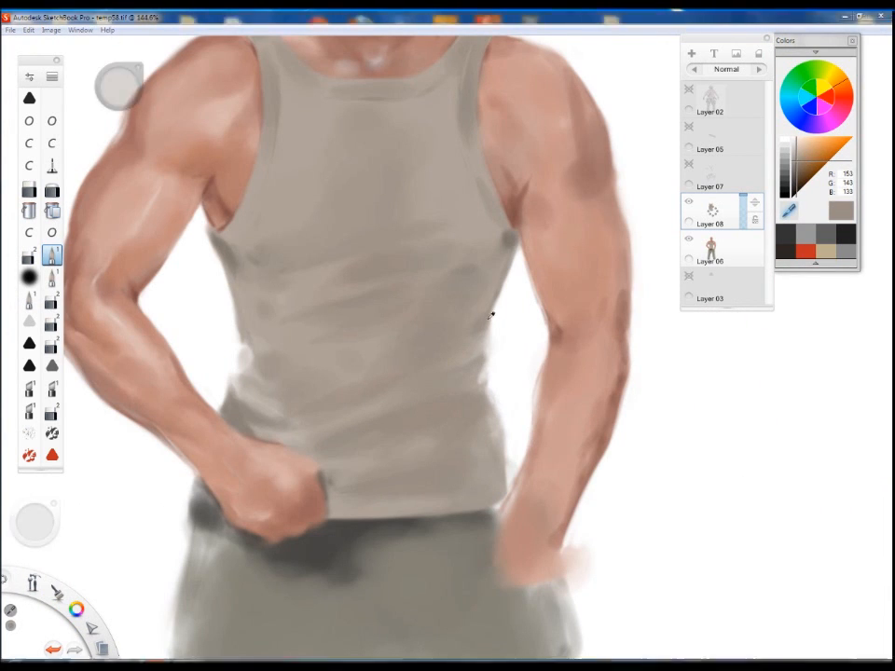
pyautogui.keyDown('alt'); pyautogui.click(380, 212); pyautogui.keyUp('alt')
pyautogui.keyDown('alt'); pyautogui.click(464, 289); pyautogui.keyUp('alt')
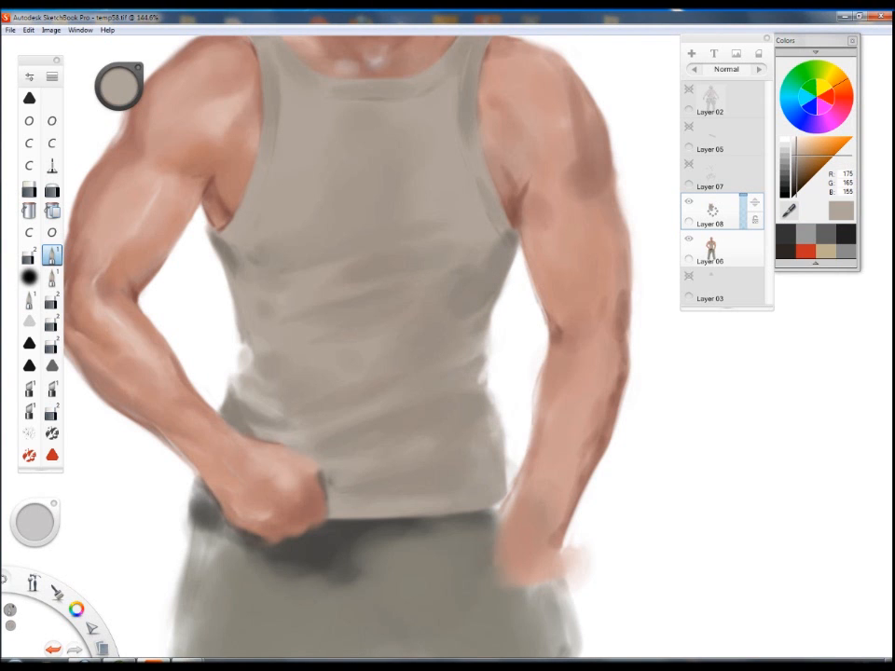
# Darken the edge bands along the tank top's armholes with sampled grey-beige.
pyautogui.scroll(-5, 444, 430)
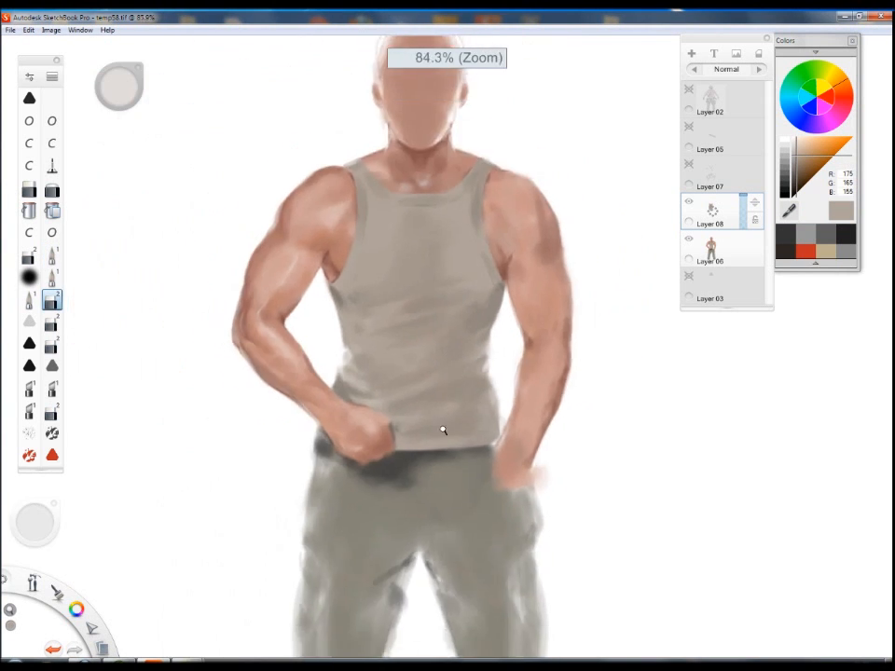
pyautogui.scroll(6, 444, 430)
pyautogui.moveTo(448, 336); pyautogui.dragTo(419, 457)
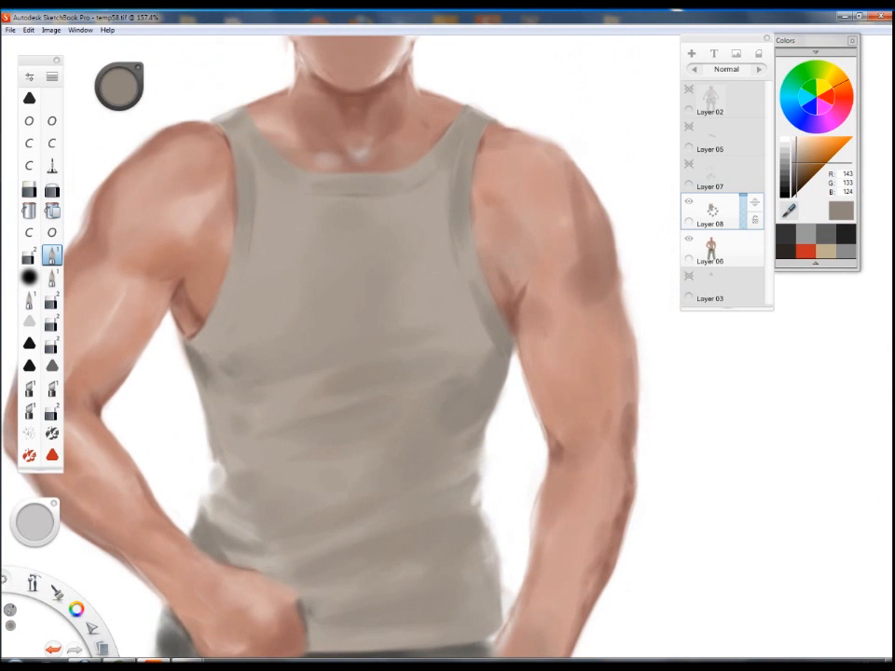
pyautogui.moveTo(448, 336); pyautogui.dragTo(490, 345)
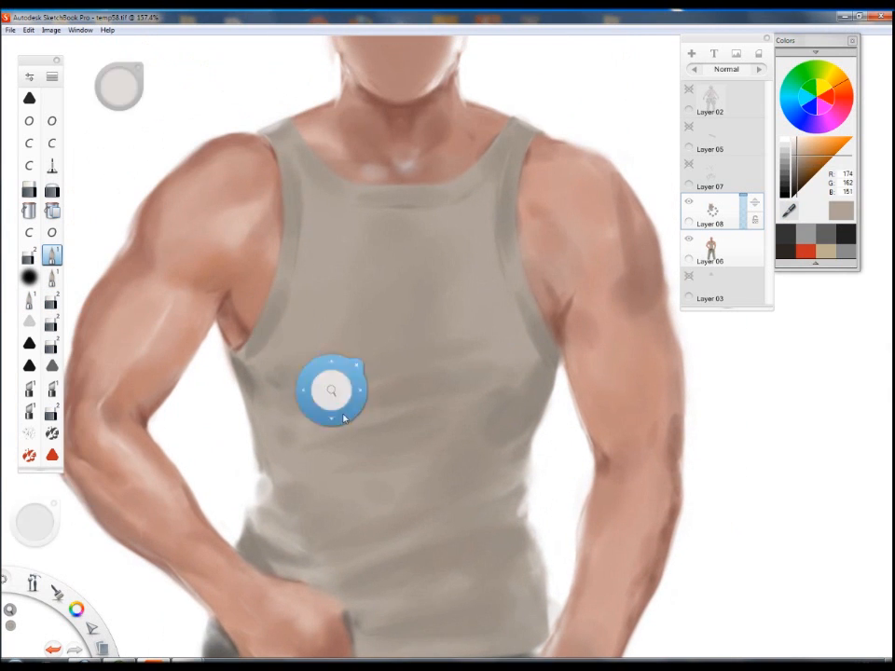
pyautogui.hotkey('ctrl', '0')
pyautogui.moveTo(408, 355); pyautogui.dragTo(447, 326)
# Paint short folds radiating from both armholes onto the tank top's chest with sampled grey-beige tones.
pyautogui.keyDown('alt'); pyautogui.click(316, 332); pyautogui.keyUp('alt')
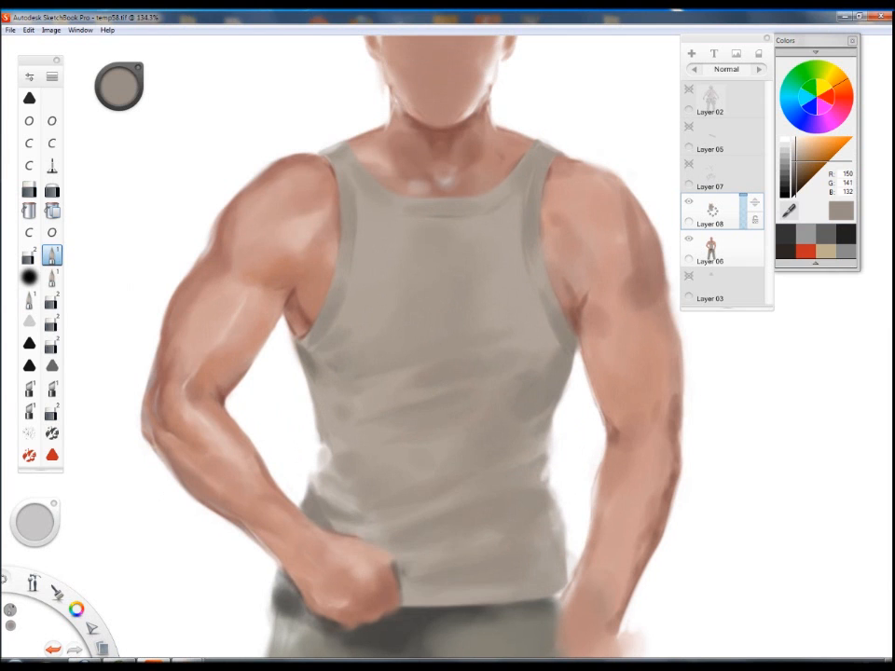
pyautogui.moveTo(527, 312); pyautogui.dragTo(553, 343)
pyautogui.keyDown('alt'); pyautogui.click(516, 296); pyautogui.keyUp('alt')
pyautogui.moveTo(448, 335); pyautogui.dragTo(472, 343)
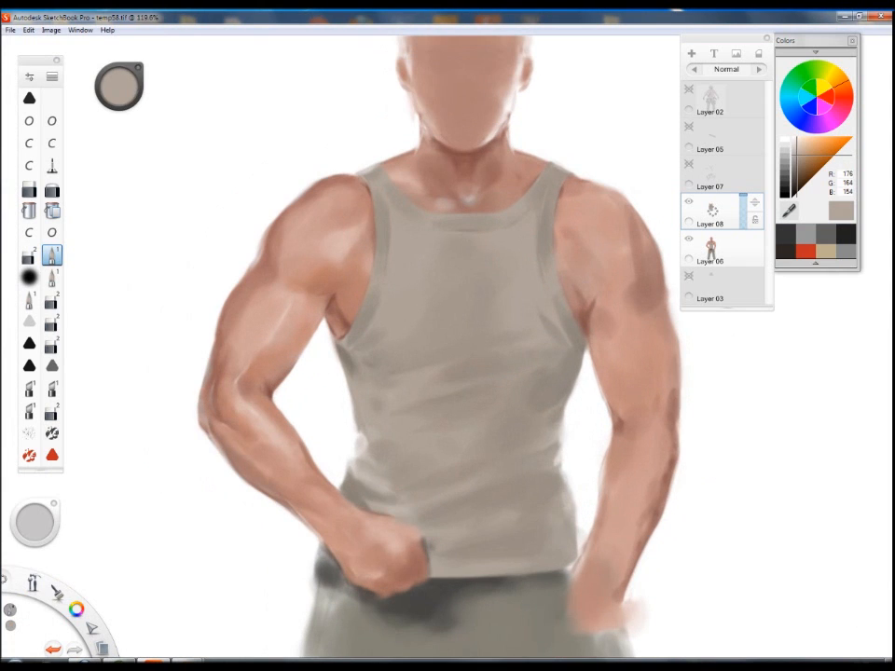
# Brush soft horizontal shading across the tank top's upper chest below the neckline with sampled grey-beige tones.
pyautogui.keyDown('alt'); pyautogui.click(550, 326); pyautogui.keyUp('alt')
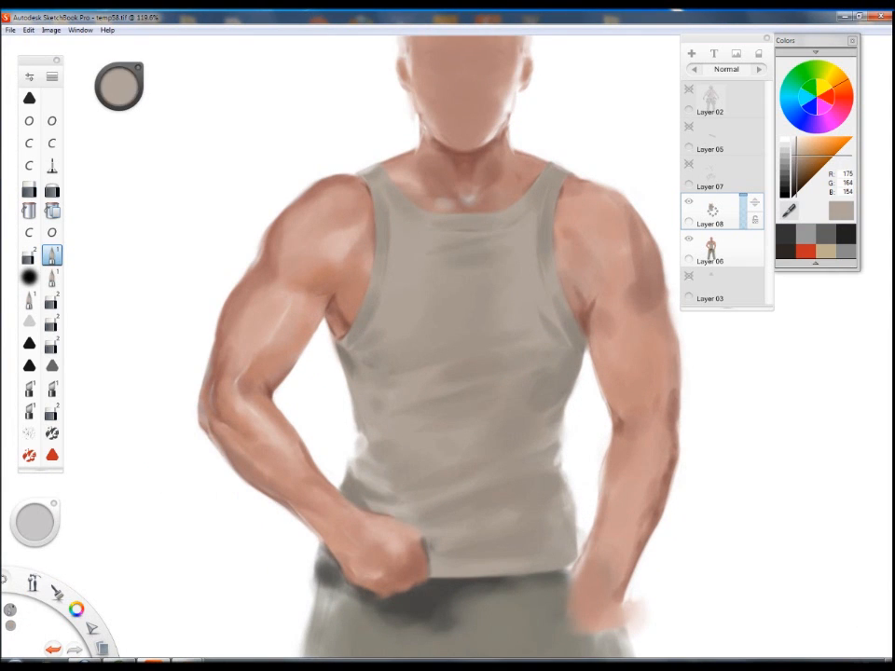
pyautogui.moveTo(406, 244); pyautogui.dragTo(632, 159)
pyautogui.keyDown('alt'); pyautogui.click(420, 326); pyautogui.keyUp('alt')
pyautogui.moveTo(419, 373); pyautogui.dragTo(445, 347)
pyautogui.keyDown('alt'); pyautogui.click(531, 373); pyautogui.keyUp('alt')
pyautogui.keyDown('alt'); pyautogui.click(504, 373); pyautogui.keyUp('alt')
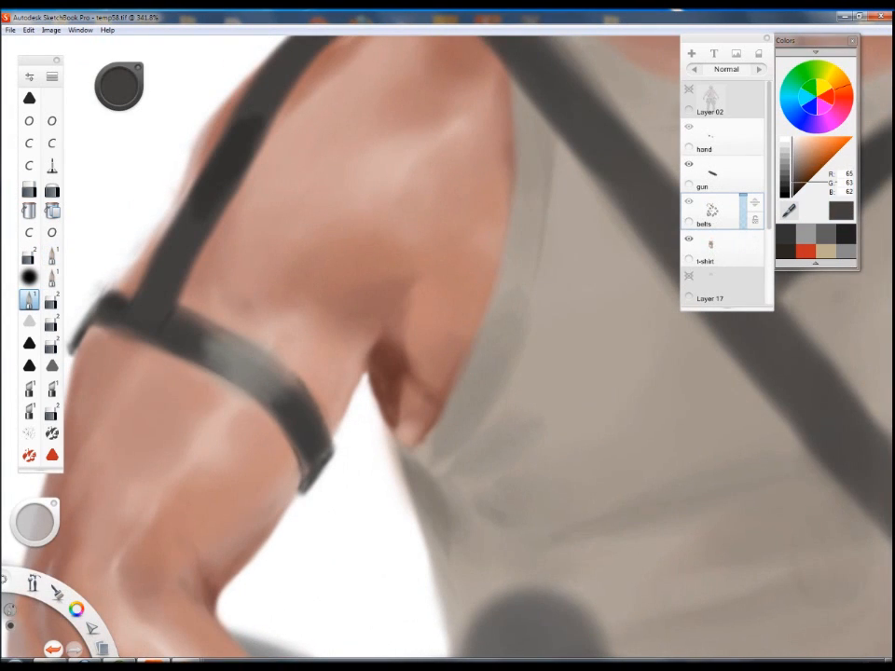
# Refine the dark grey strap around the upper arm on the belts layer.
pyautogui.moveTo(368, 373); pyautogui.dragTo(530, 350)
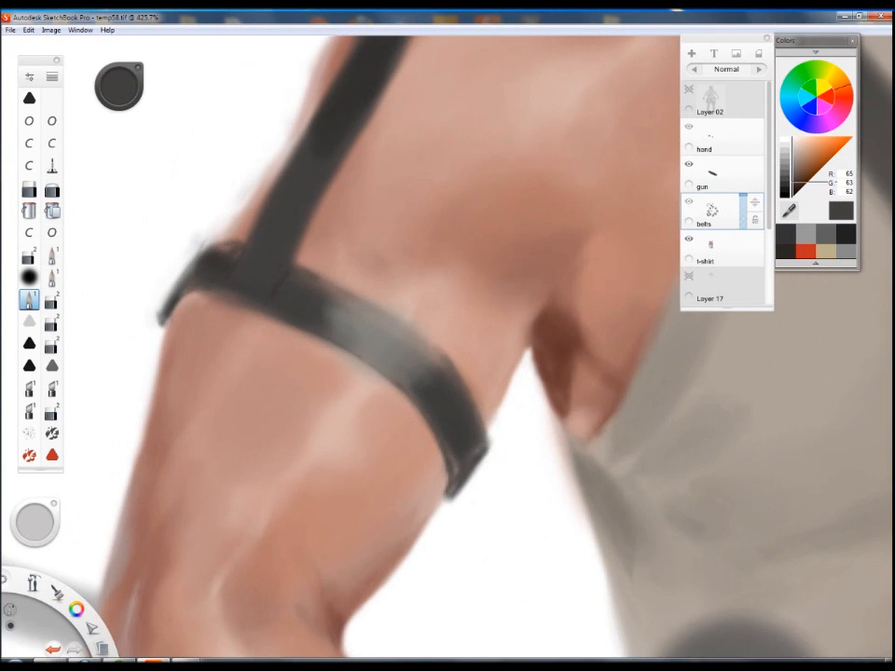
pyautogui.moveTo(373, 355); pyautogui.dragTo(336, 429)
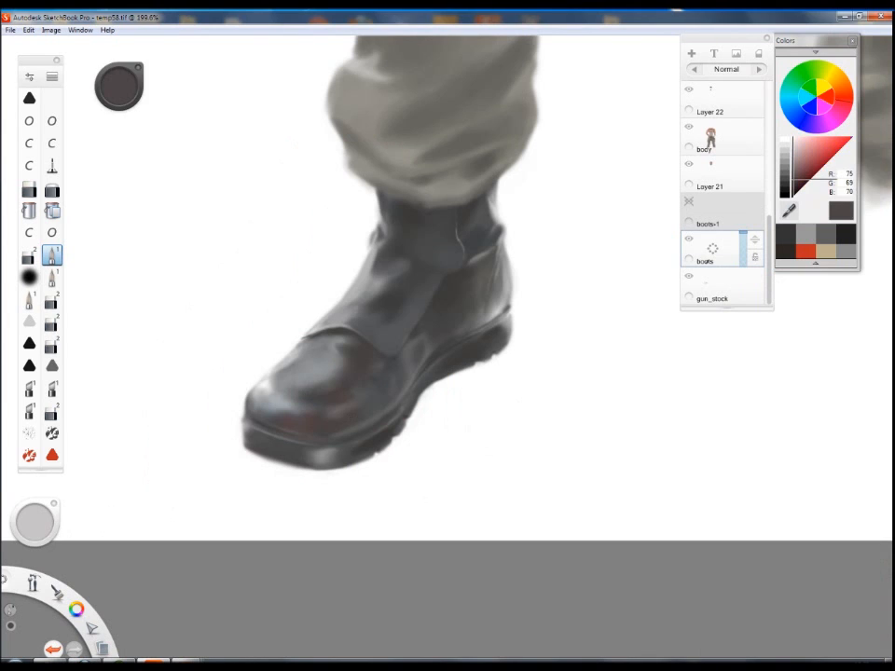
# Paint neutral grey highlights and soften the reddish reflections on the boot's toe cap on the boots layer.
pyautogui.moveTo(849, 96)
pyautogui.mouseDown()
pyautogui.moveTo(788, 105)
pyautogui.moveTo(804, 67)
pyautogui.moveTo(833, 69)
pyautogui.mouseUp()
pyautogui.click(846, 250)
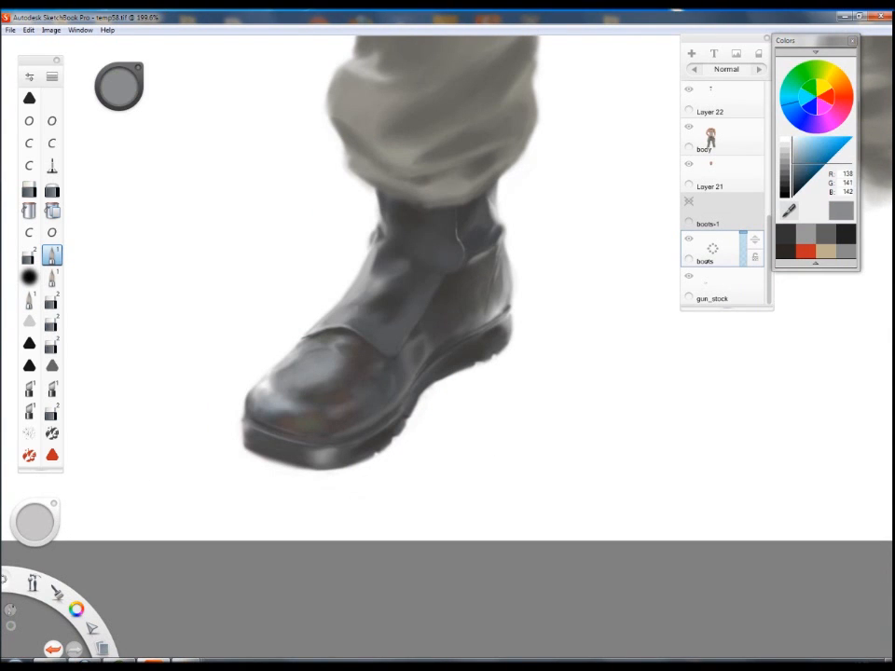
pyautogui.keyDown('alt'); pyautogui.click(350, 326); pyautogui.keyUp('alt')
pyautogui.moveTo(289, 271)
pyautogui.mouseDown()
pyautogui.moveTo(396, 386)
pyautogui.moveTo(370, 487)
pyautogui.moveTo(371, 438)
pyautogui.mouseUp()
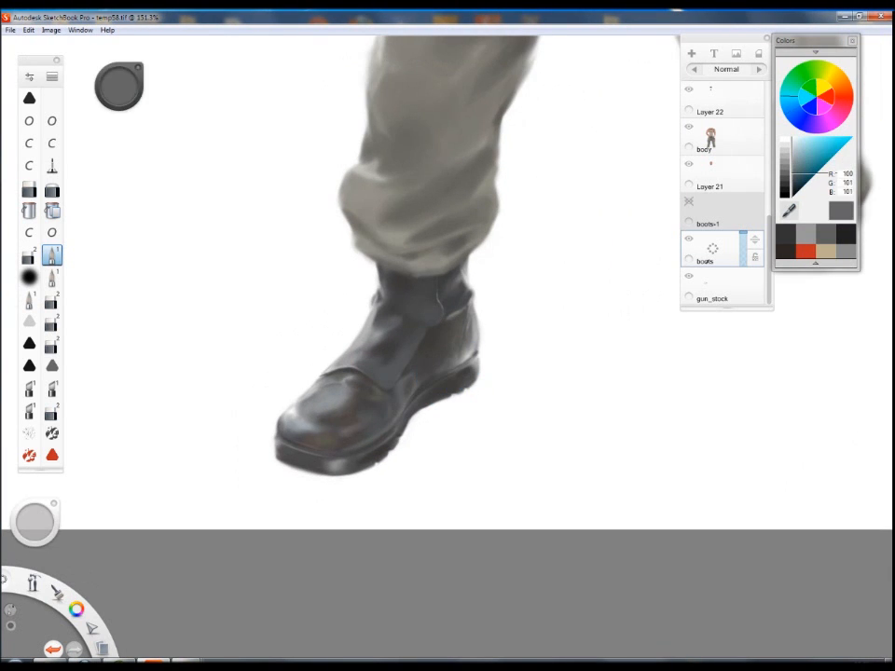
# Refine the boot's toe reflections and the edge of its sole with sampled light and dark greys.
pyautogui.scroll(5, 477, 303)
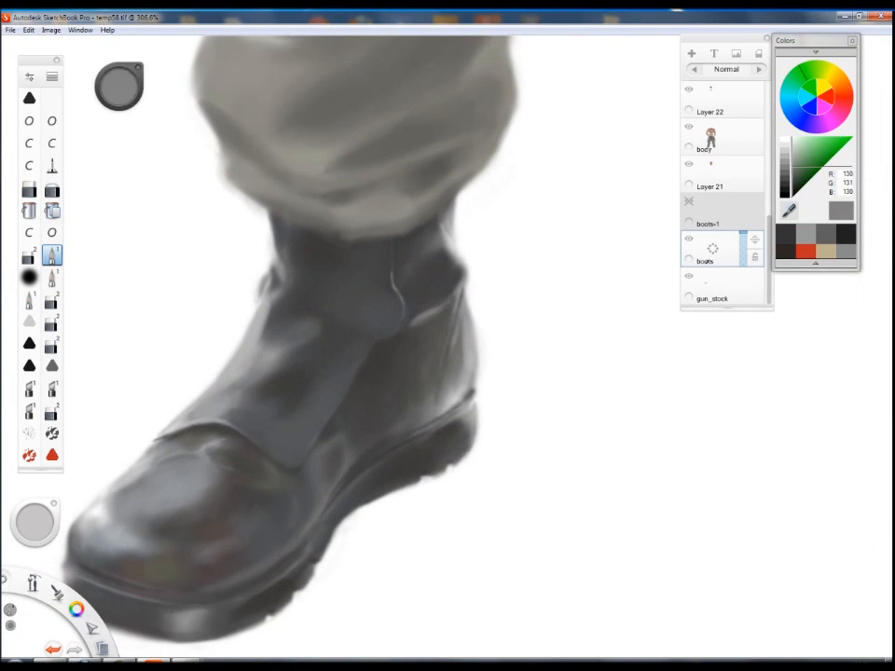
pyautogui.press('space')
pyautogui.moveTo(460, 400); pyautogui.dragTo(544, 302)
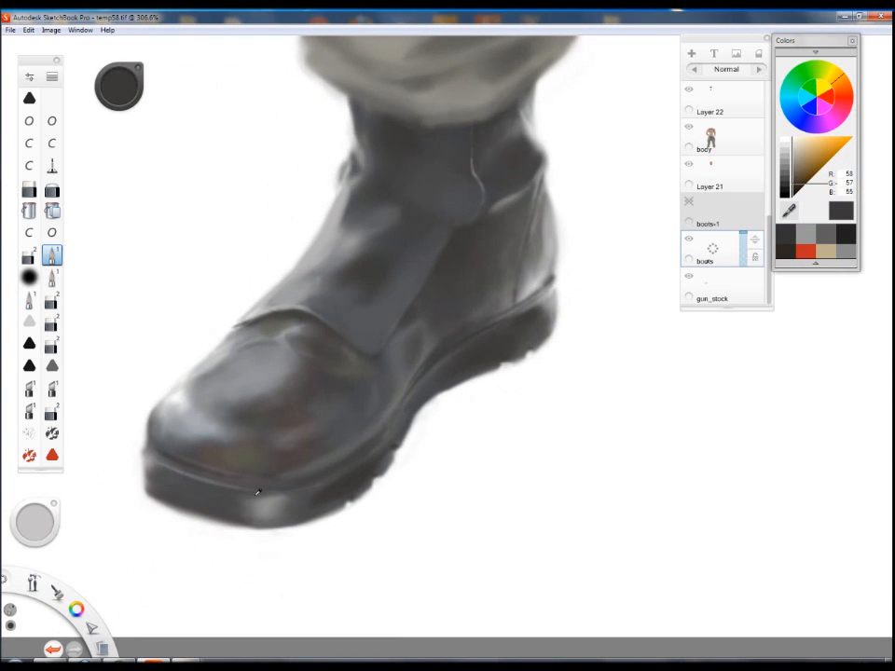
pyautogui.keyDown('alt'); pyautogui.click(260, 351); pyautogui.keyUp('alt')
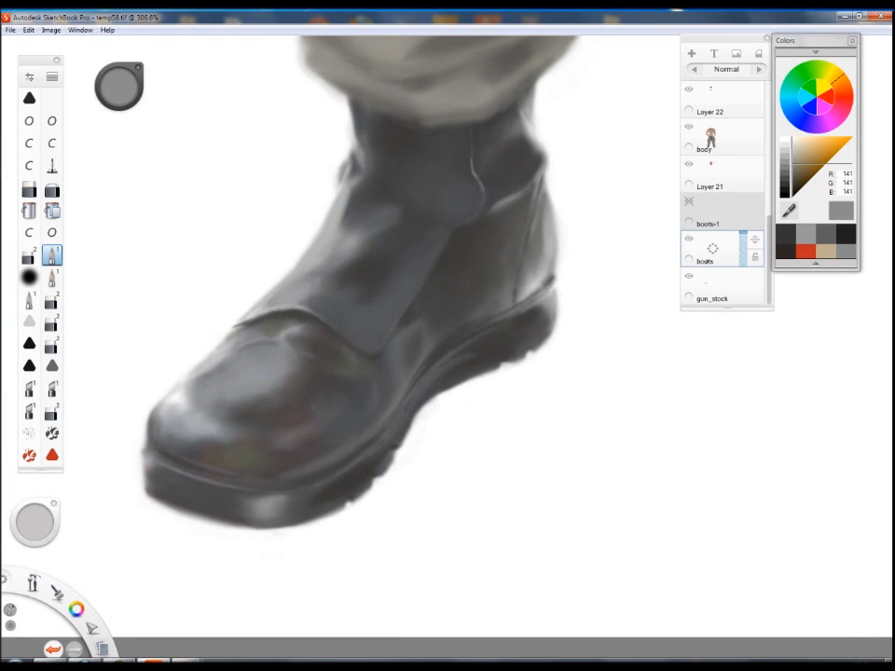
pyautogui.keyDown('alt'); pyautogui.click(340, 280); pyautogui.keyUp('alt')
# Paint an orange accent on the arch of the boot's sole with the boots layer's transparency locked.
pyautogui.press('alt')
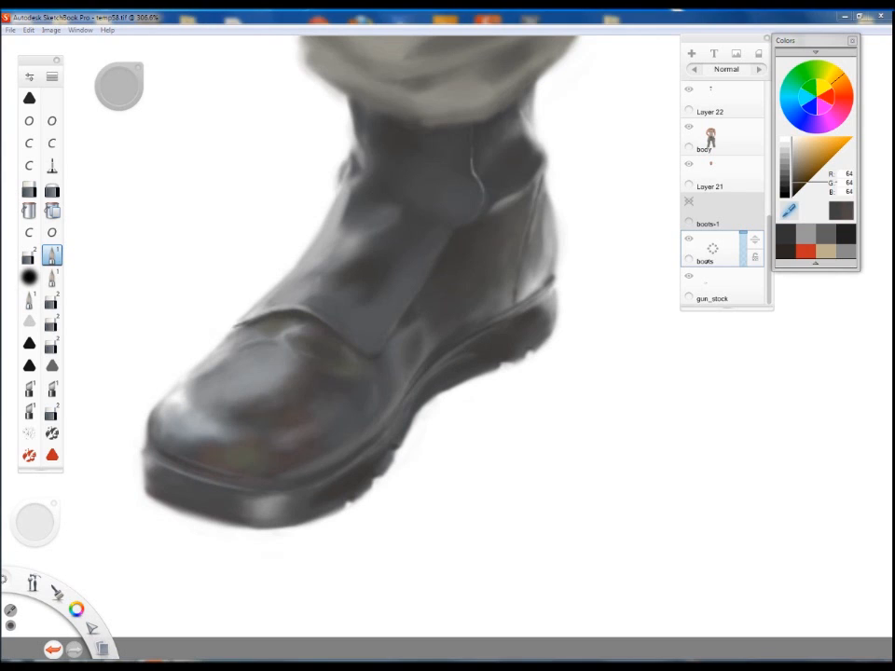
pyautogui.keyDown('alt'); pyautogui.click(154, 661); pyautogui.keyUp('alt')
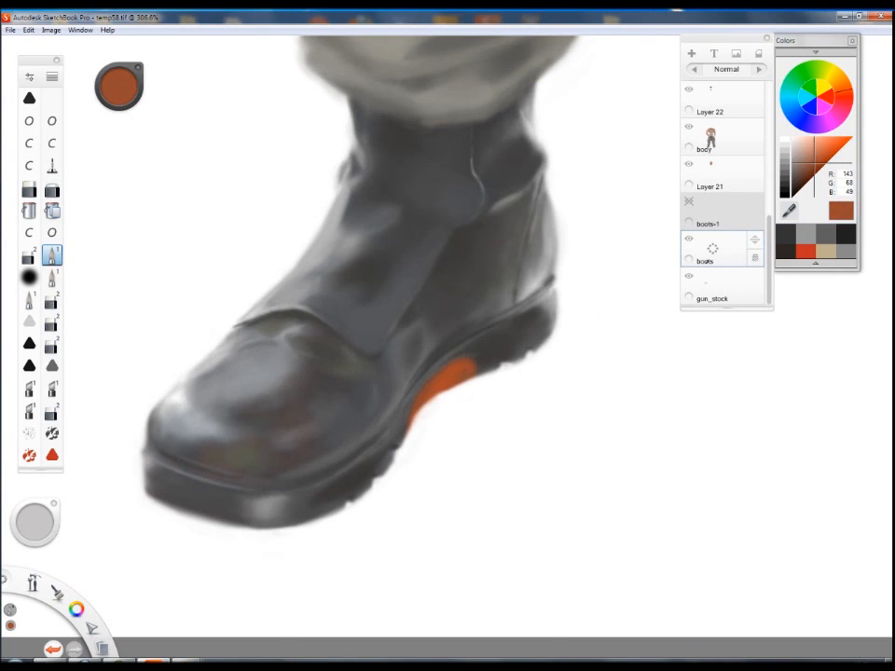
pyautogui.click(29, 300)
pyautogui.keyDown('alt'); pyautogui.click(396, 443); pyautogui.keyUp('alt')
pyautogui.keyDown('alt'); pyautogui.click(396, 442); pyautogui.keyUp('alt')
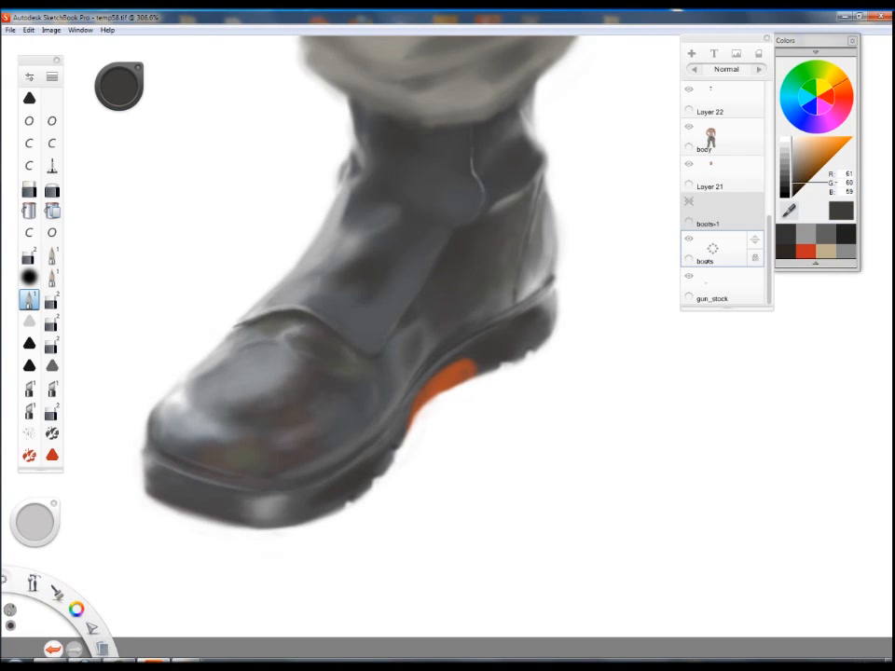
# Shade the orange arch accent on the boot's sole with a lighter orange (RGB 195, 119, 100) and sampled darker tones.
pyautogui.keyDown('alt'); pyautogui.click(469, 370); pyautogui.keyUp('alt')
pyautogui.click(808, 168)
pyautogui.moveTo(808, 168)
pyautogui.mouseDown()
pyautogui.moveTo(820, 159)
pyautogui.moveTo(814, 150)
pyautogui.mouseUp()
pyautogui.scroll(-5, 449, 369)
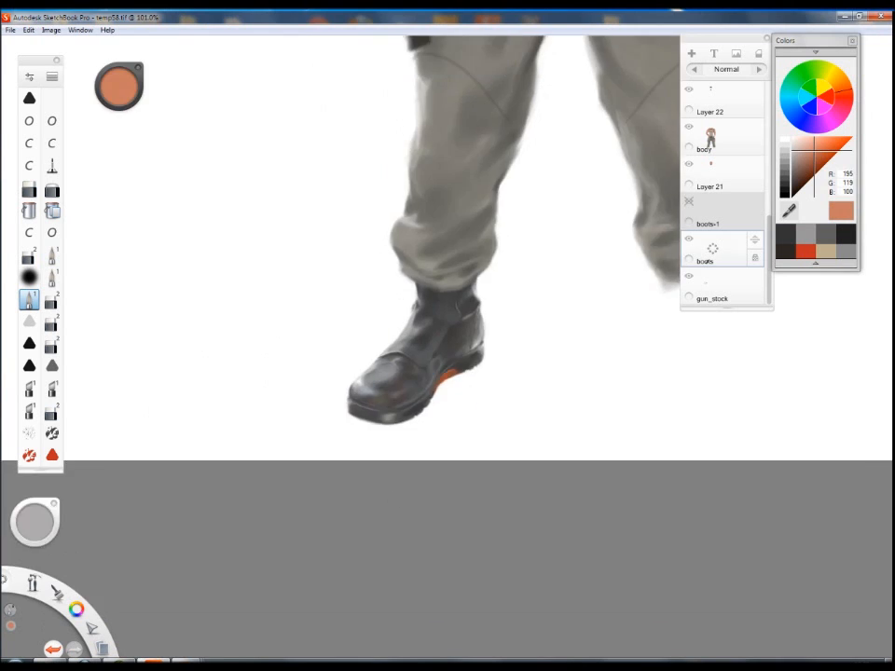
pyautogui.scroll(5, 446, 376)
pyautogui.keyDown('alt'); pyautogui.click(446, 354); pyautogui.keyUp('alt')
pyautogui.moveTo(446, 356); pyautogui.dragTo(474, 352)
pyautogui.keyDown('alt'); pyautogui.click(477, 354); pyautogui.keyUp('alt')
pyautogui.keyDown('alt'); pyautogui.click(485, 343); pyautogui.keyUp('alt')
# Paint a thin orange-brown line along the seam between the boot's toe cap and sole.
pyautogui.scroll(-5, 421, 418)
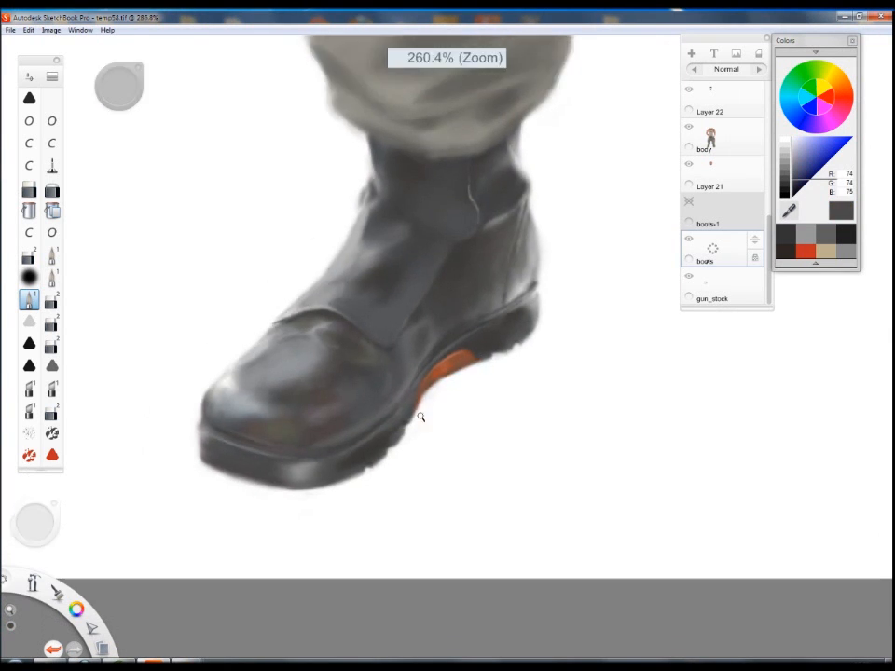
pyautogui.keyDown('alt'); pyautogui.click(486, 408); pyautogui.keyUp('alt')
pyautogui.scroll(5, 486, 408)
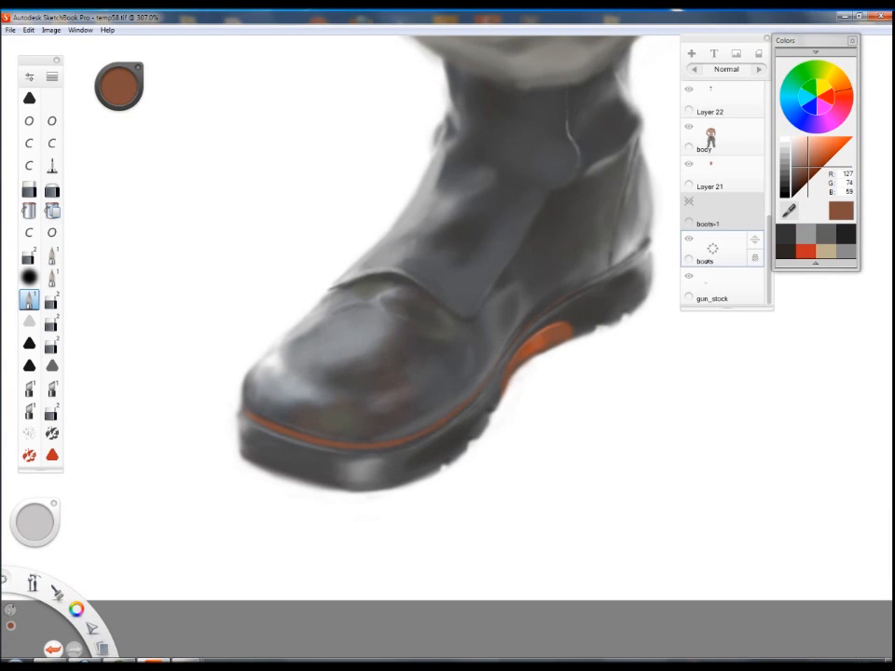
pyautogui.press('space')
pyautogui.moveTo(503, 383); pyautogui.dragTo(473, 399)
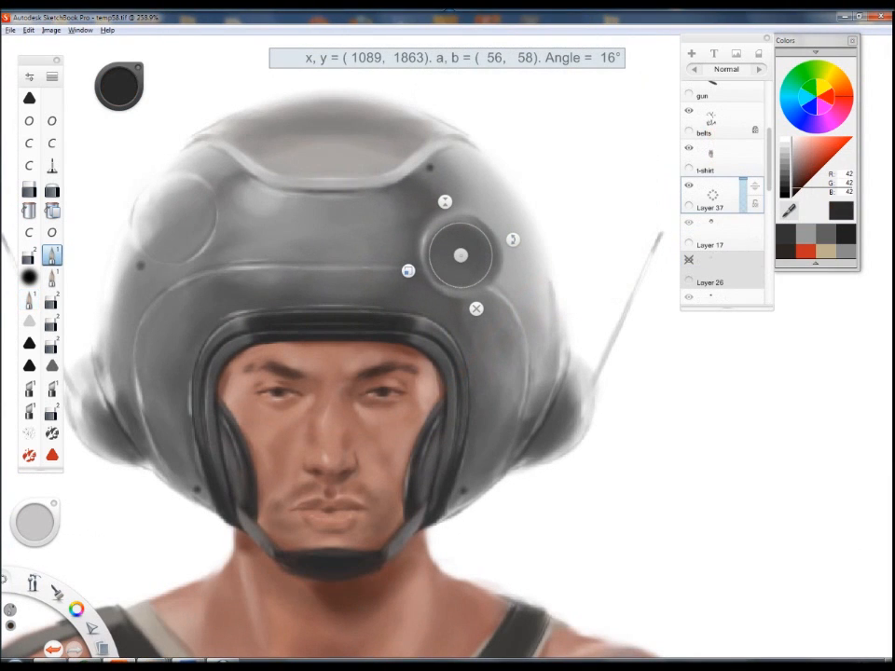
# Paint a solid dark grey disc in the helmet's round recess on Layer 37, using an ellipse guide enlarged to 93 by 96.
pyautogui.click(30, 301)
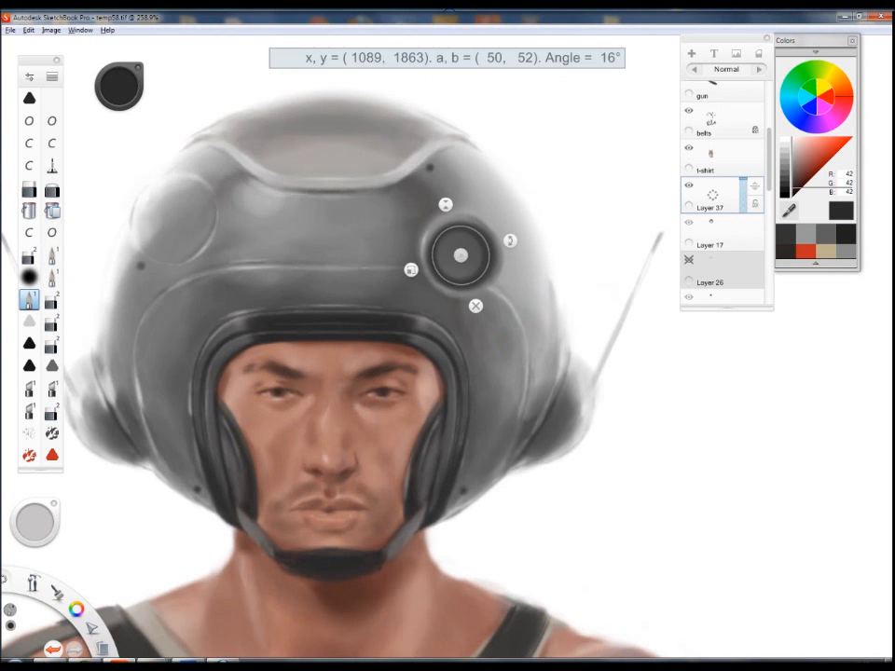
pyautogui.moveTo(449, 242)
pyautogui.mouseDown()
pyautogui.moveTo(468, 259)
pyautogui.moveTo(412, 434)
pyautogui.mouseUp()
pyautogui.moveTo(463, 269); pyautogui.dragTo(597, 126)
pyautogui.press('e')
pyautogui.moveTo(461, 256); pyautogui.dragTo(474, 318)
pyautogui.moveTo(425, 332); pyautogui.dragTo(398, 341)
pyautogui.moveTo(474, 318); pyautogui.dragTo(468, 329)
pyautogui.moveTo(392, 351); pyautogui.dragTo(395, 350)
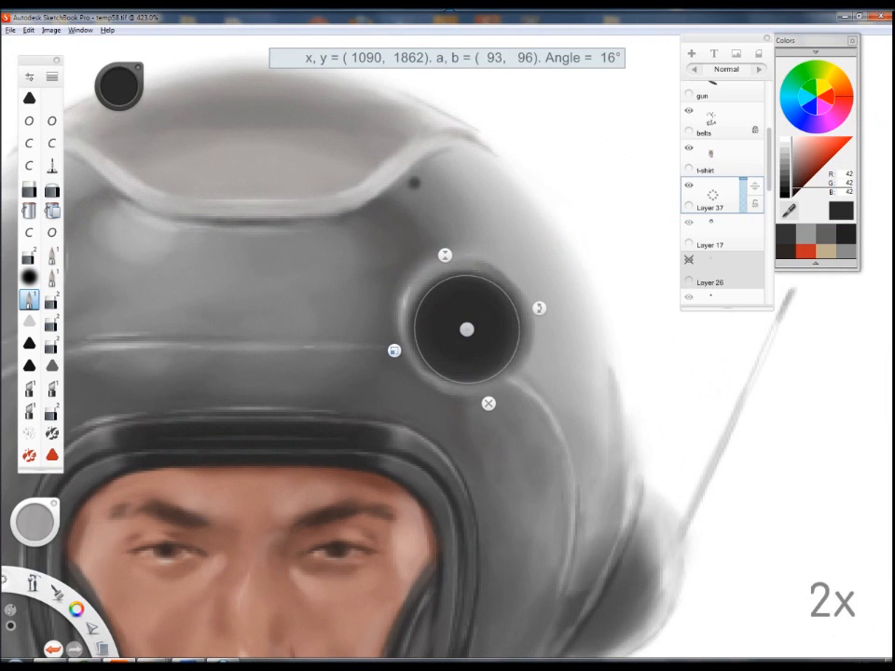
# Lighten the rim of the helmet's dark disc with sampled light grey around the ellipse guide reduced to 81 by 84.
pyautogui.keyDown('alt'); pyautogui.click(590, 275); pyautogui.keyUp('alt')
pyautogui.press('e')
pyautogui.press('e')
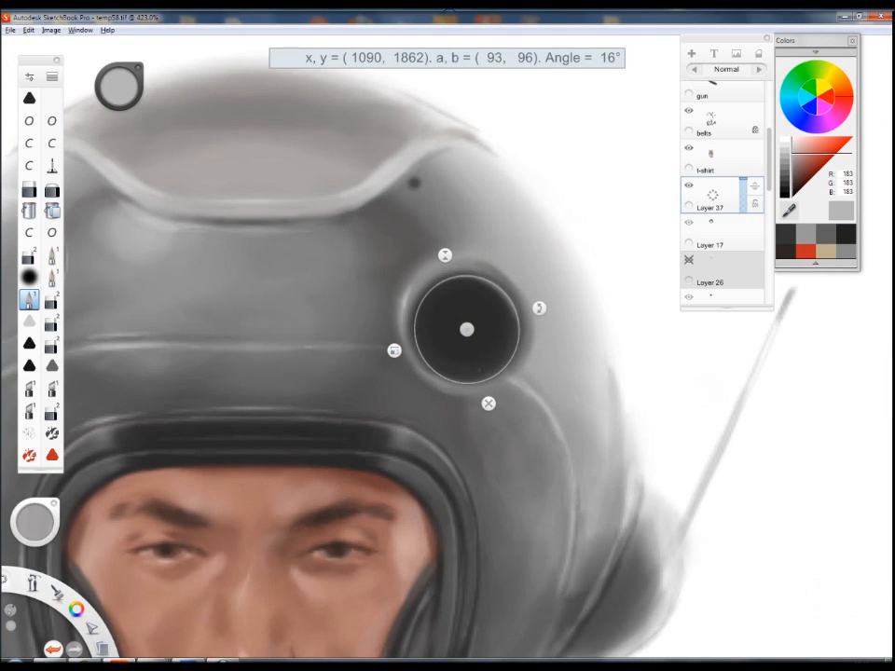
pyautogui.moveTo(394, 351); pyautogui.dragTo(401, 349)
pyautogui.click(52, 253)
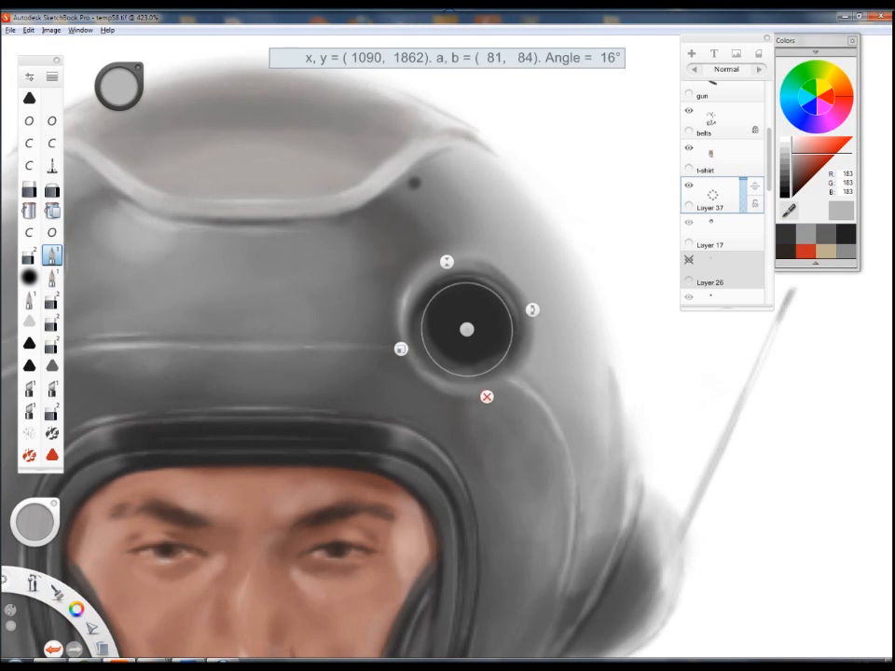
# Redraw the edge of the helmet's dark disc in sampled dark grey (RGB 42, 42, 42) along a repositioned, slightly enlarged ellipse guide.
pyautogui.click(487, 397)
pyautogui.scroll(-5, 506, 358)
pyautogui.scroll(5, 526, 364)
pyautogui.keyDown('alt'); pyautogui.click(410, 303); pyautogui.keyUp('alt')
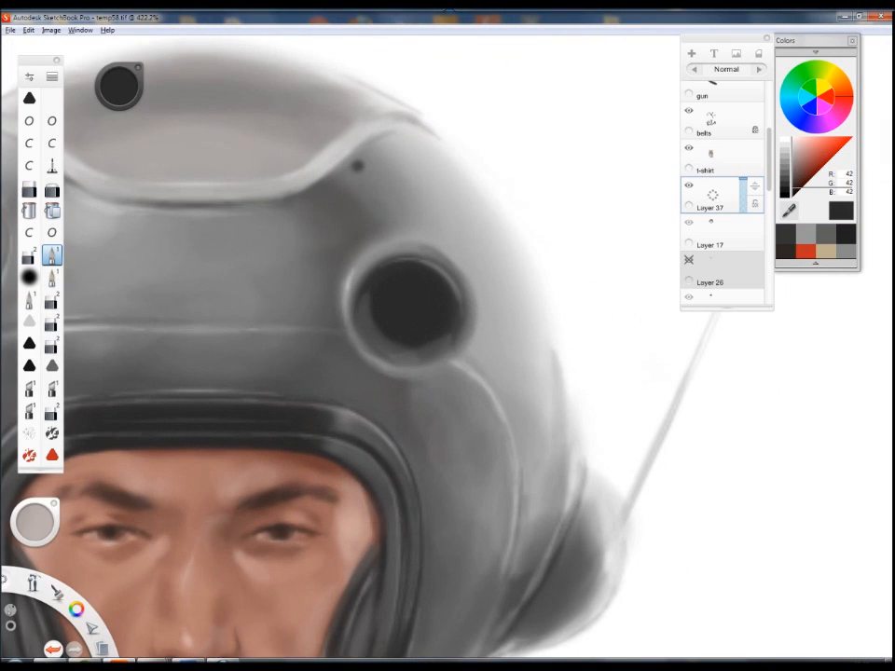
pyautogui.press('e')
pyautogui.moveTo(468, 329); pyautogui.dragTo(415, 313)
pyautogui.moveTo(349, 332); pyautogui.dragTo(340, 335)
pyautogui.moveTo(414, 313); pyautogui.dragTo(410, 310)
pyautogui.press('e')
pyautogui.moveTo(376, 354); pyautogui.dragTo(388, 366)
pyautogui.press('space')
pyautogui.moveTo(440, 381); pyautogui.dragTo(522, 359)
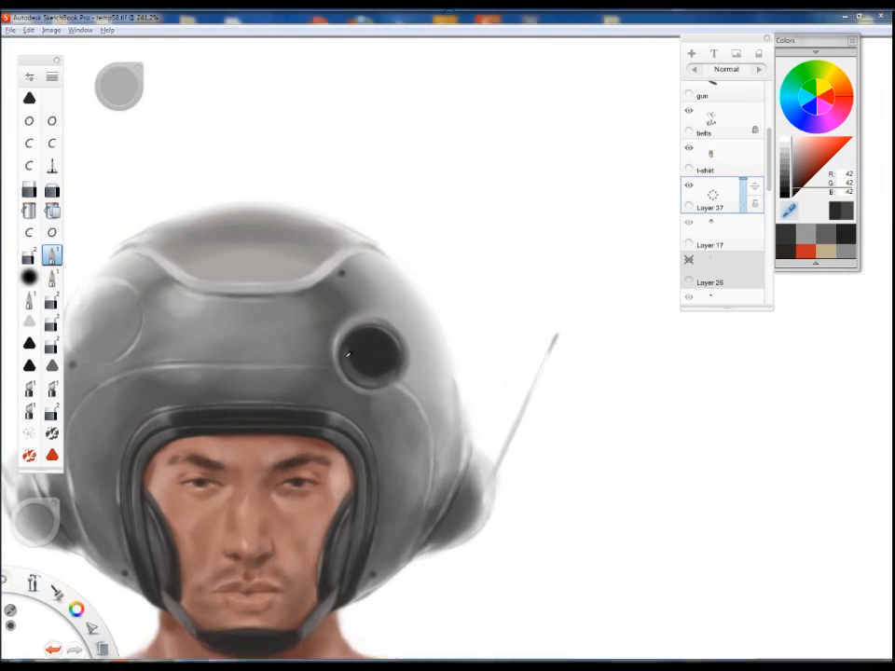
# Shade the inside of the helmet's dark disc with sampled greys (RGB 71, 71, 71 and 42, 42, 42).
pyautogui.keyDown('alt'); pyautogui.click(348, 355); pyautogui.keyUp('alt')
pyautogui.keyDown('alt'); pyautogui.click(349, 356); pyautogui.keyUp('alt')
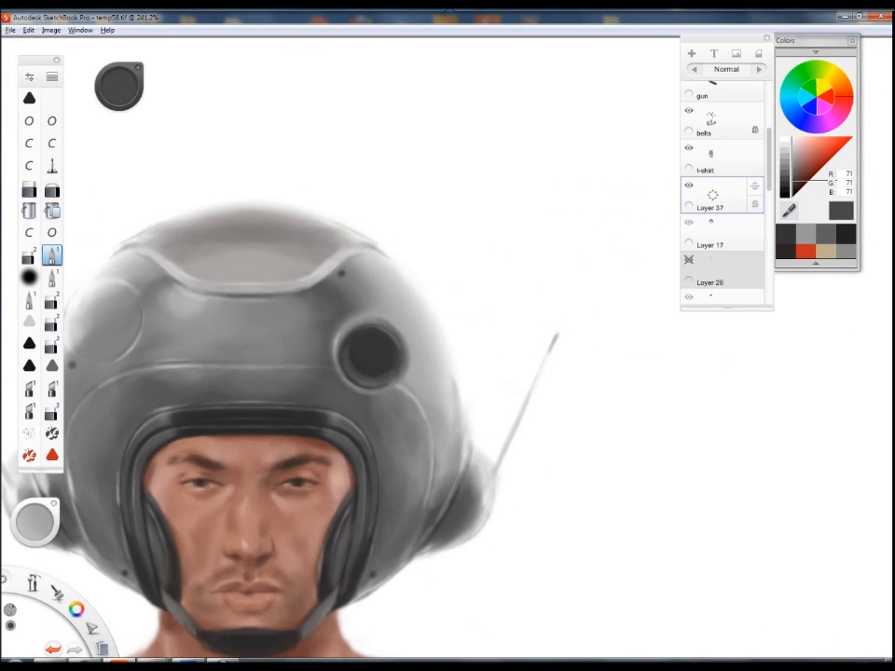
pyautogui.keyDown('alt'); pyautogui.click(280, 274); pyautogui.keyUp('alt')
pyautogui.keyDown('alt'); pyautogui.click(373, 351); pyautogui.keyUp('alt')
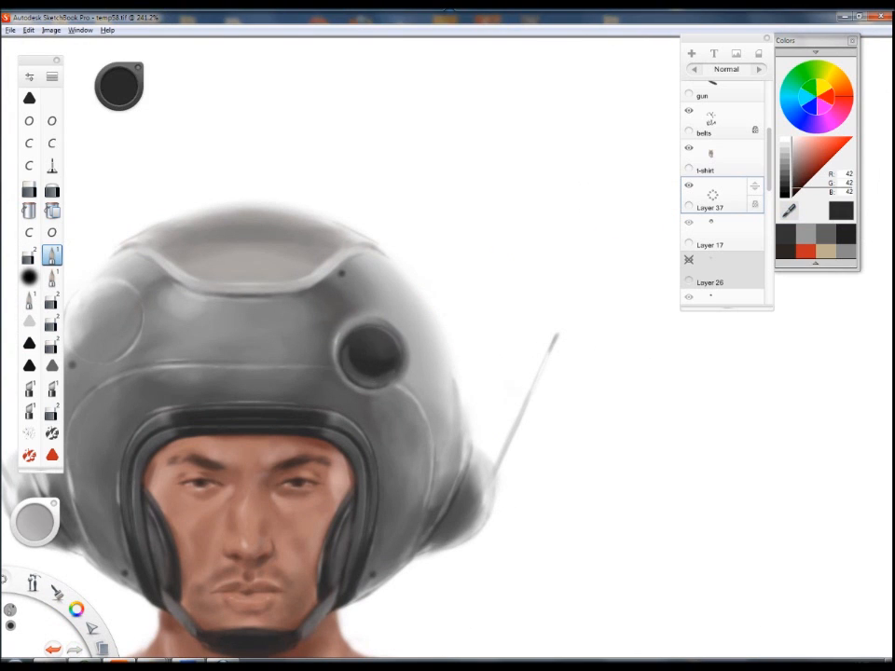
# Paint a thin diagonal reflection across the helmet's dark disc in lighter grey (RGB 87, 87, 87) and touch up its surroundings with sampled tones.
pyautogui.keyDown('alt'); pyautogui.click(435, 354); pyautogui.keyUp('alt')
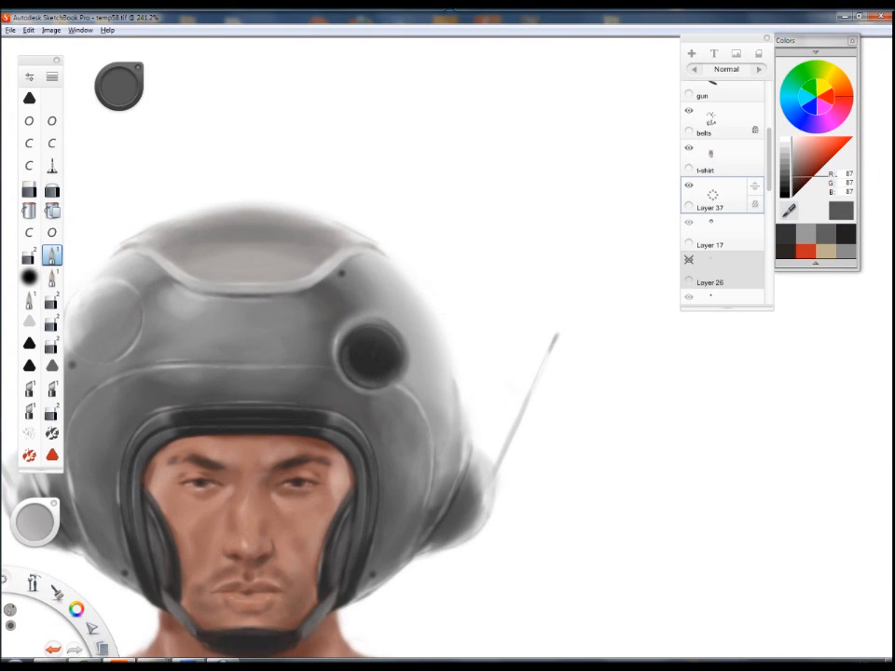
pyautogui.scroll(-3, 436, 355)
pyautogui.scroll(3, 436, 354)
pyautogui.keyDown('alt'); pyautogui.click(332, 183); pyautogui.keyUp('alt')
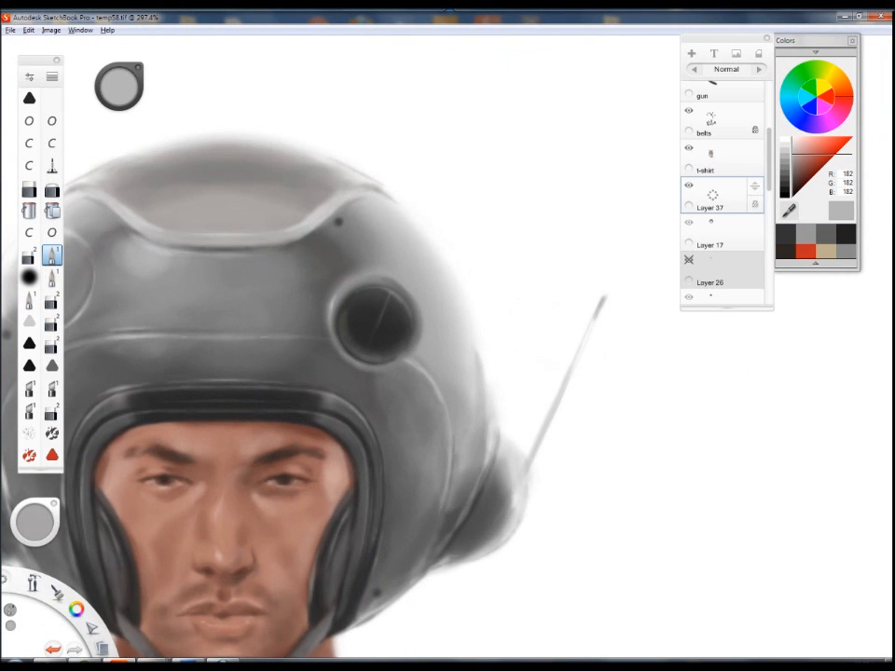
pyautogui.keyDown('alt'); pyautogui.click(371, 334); pyautogui.keyUp('alt')
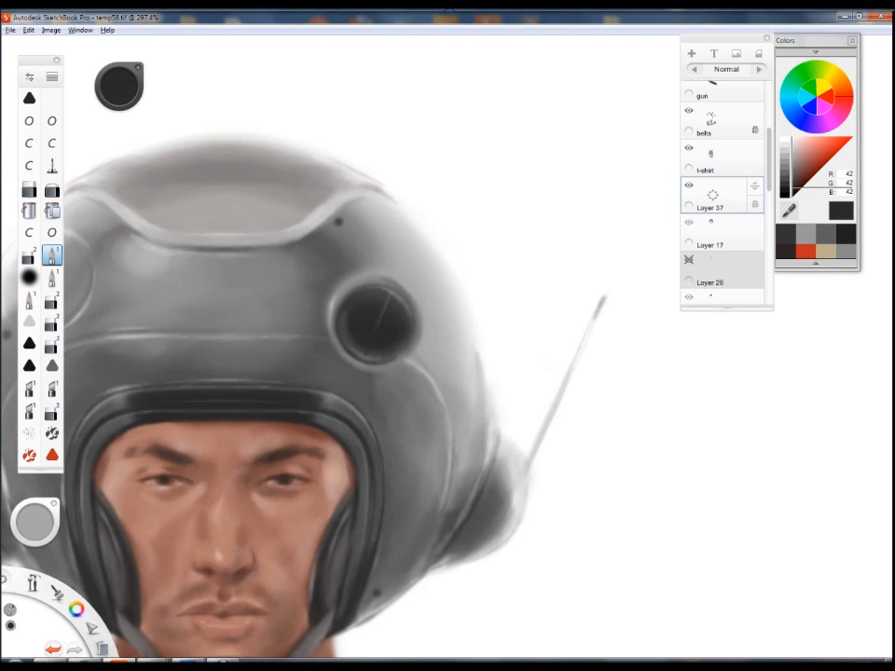
pyautogui.scroll(-5, 379, 355)
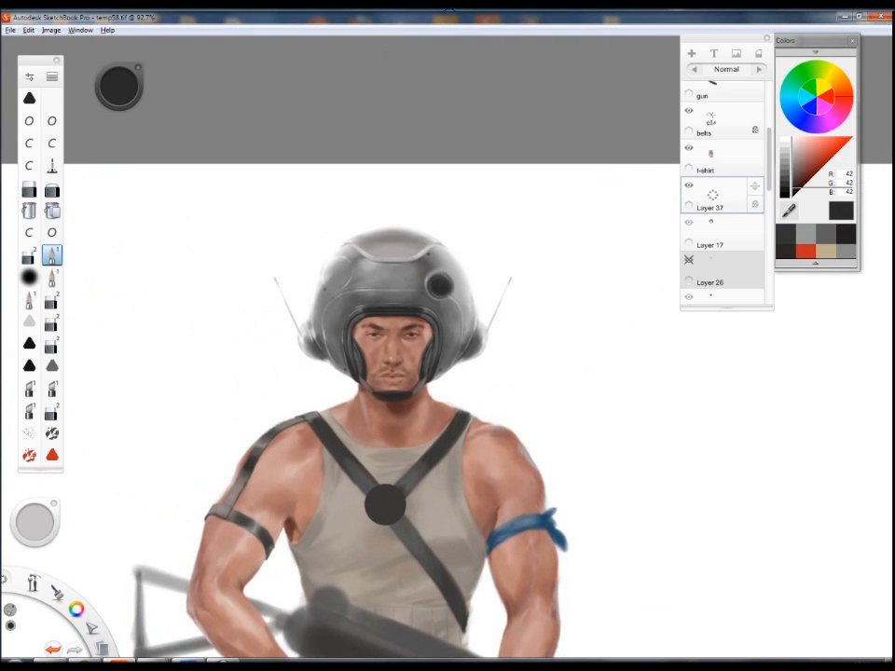
# Trace a fine inner ring inside the helmet's dark disc along a smaller ellipse guide, using light grey (RGB 217, 217, 217).
pyautogui.scroll(6, 435, 313)
pyautogui.moveTo(478, 202); pyautogui.dragTo(466, 233)
pyautogui.press('e')
pyautogui.moveTo(411, 309); pyautogui.dragTo(436, 269)
pyautogui.moveTo(362, 292); pyautogui.dragTo(376, 288)
pyautogui.moveTo(436, 271); pyautogui.dragTo(443, 266)
pyautogui.moveTo(120, 86); pyautogui.dragTo(119, 44)
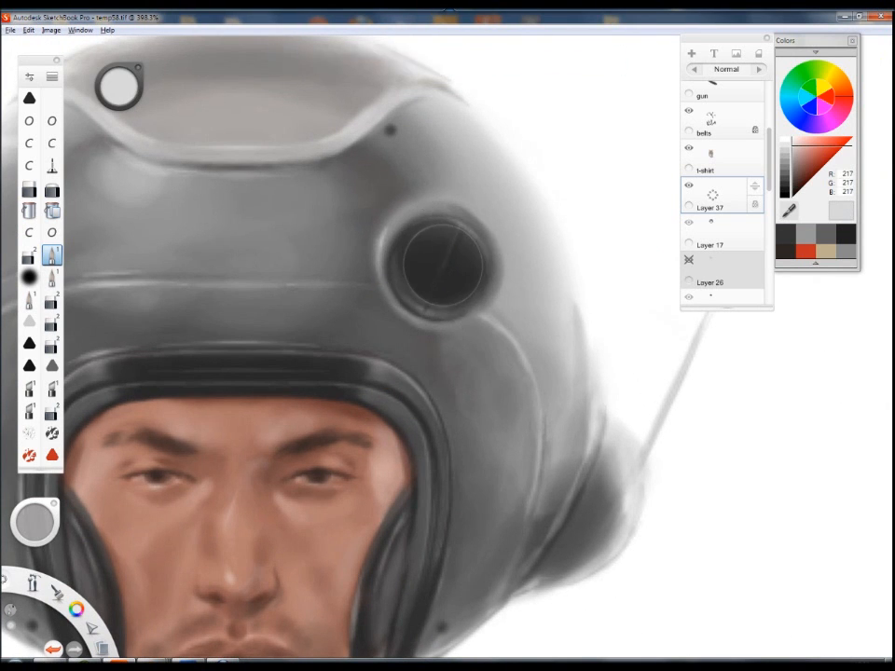
# Blend the inner ring of the helmet's disc with sampled dark grey (RGB 43, 43, 43).
pyautogui.scroll(-5, 474, 304)
pyautogui.keyDown('alt'); pyautogui.click(474, 304); pyautogui.keyUp('alt')
pyautogui.scroll(5, 474, 304)
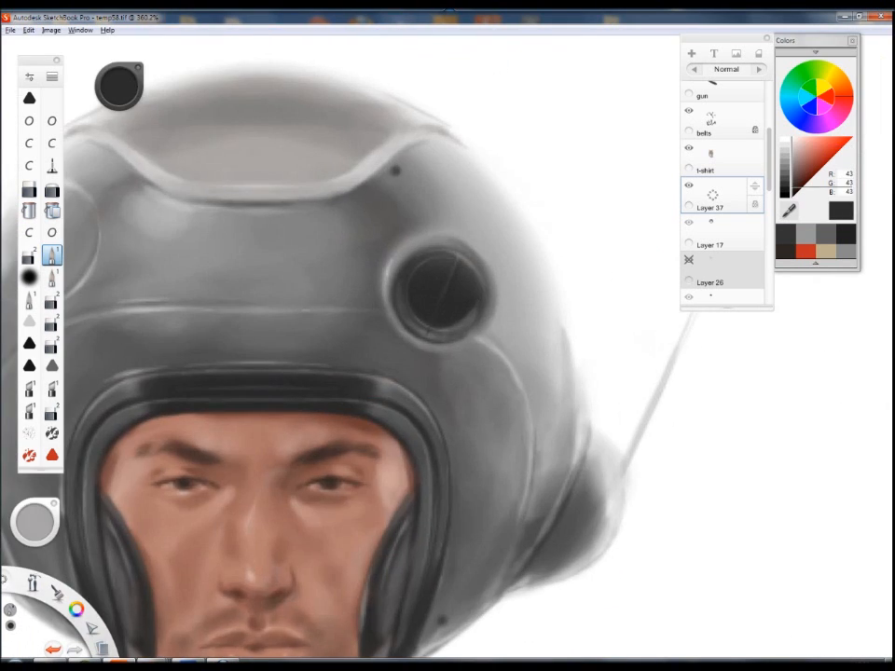
pyautogui.press('space')
pyautogui.scroll(-5, 442, 393)
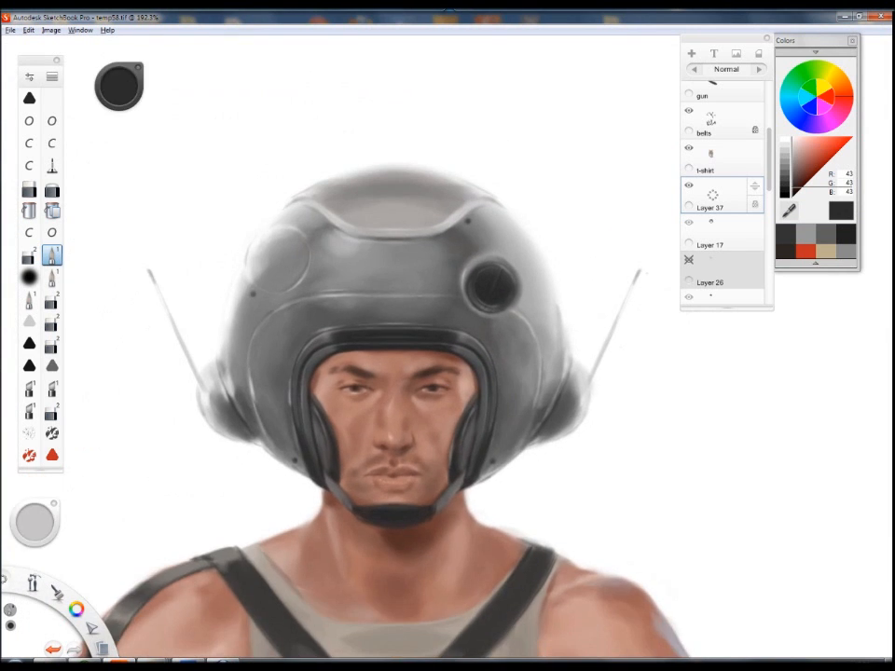
# Paint horizontal vent slats in grey (RGB 114, 112, 111) on the helmet's top panel on Layer 17, using the Square Broken brush with Solid edges.
pyautogui.scroll(4, 426, 318)
pyautogui.moveTo(425, 318); pyautogui.dragTo(426, 378)
pyautogui.doubleClick(29, 410)
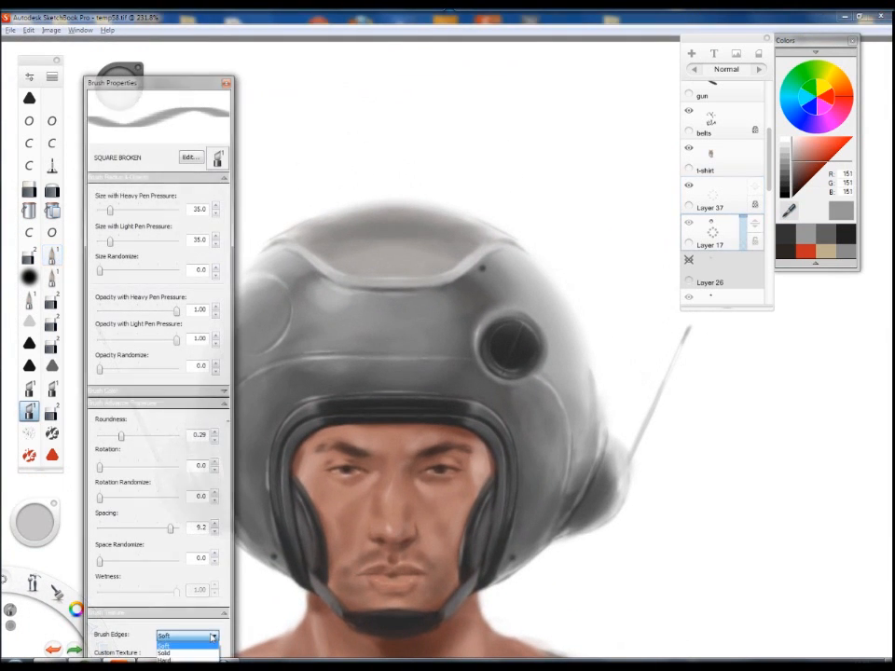
pyautogui.keyDown('alt'); pyautogui.click(439, 340); pyautogui.keyUp('alt')
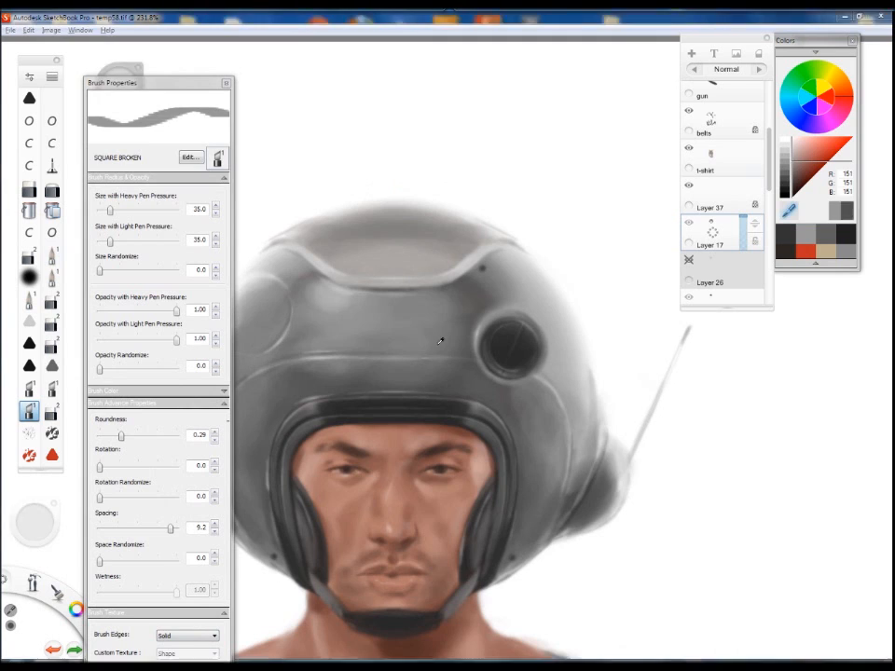
pyautogui.click(795, 177)
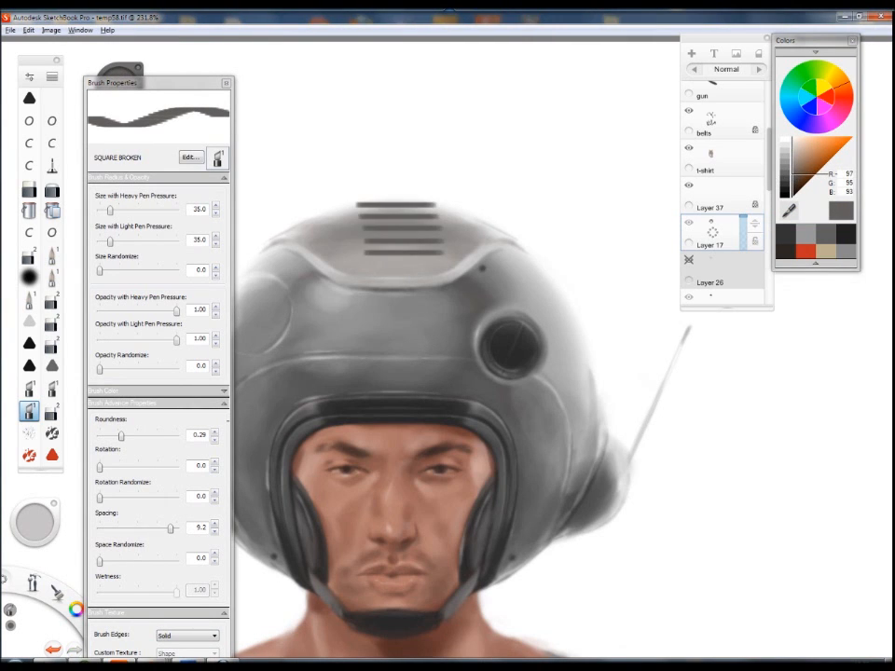
pyautogui.click(794, 177)
pyautogui.click(796, 175)
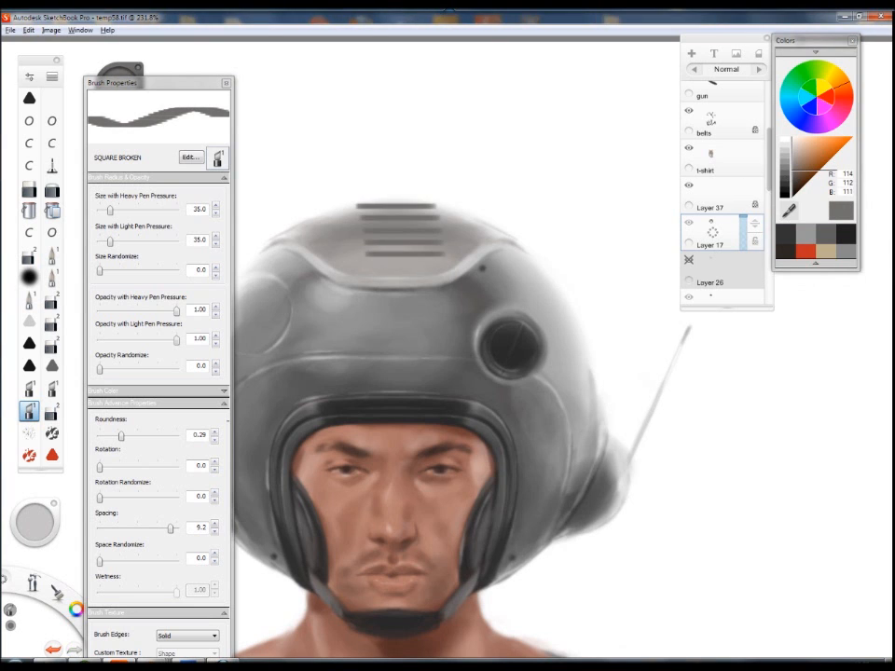
# Reduce the Square Broken brush's roundness to 0.23 and repaint the helmet's vent slats thinner.
pyautogui.press('space')
pyautogui.moveTo(430, 254); pyautogui.dragTo(502, 163)
pyautogui.moveTo(415, 233); pyautogui.dragTo(518, 244)
pyautogui.moveTo(121, 436); pyautogui.dragTo(117, 436)
pyautogui.moveTo(454, 199); pyautogui.dragTo(463, 268)
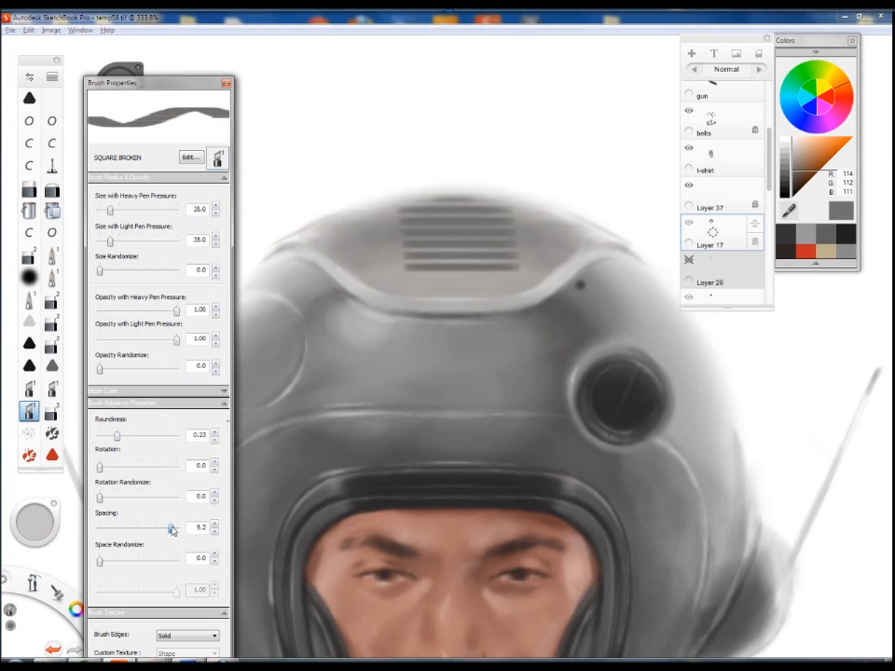
# Set the brush spacing to 10.0, repaint the helmet's vent slats farther apart, and close the brush properties.
pyautogui.moveTo(172, 530); pyautogui.dragTo(177, 528)
pyautogui.hotkey('ctrl', 'z')
pyautogui.hotkey('ctrl', 'y')
pyautogui.hotkey('ctrl', 'z')
pyautogui.press('Home')
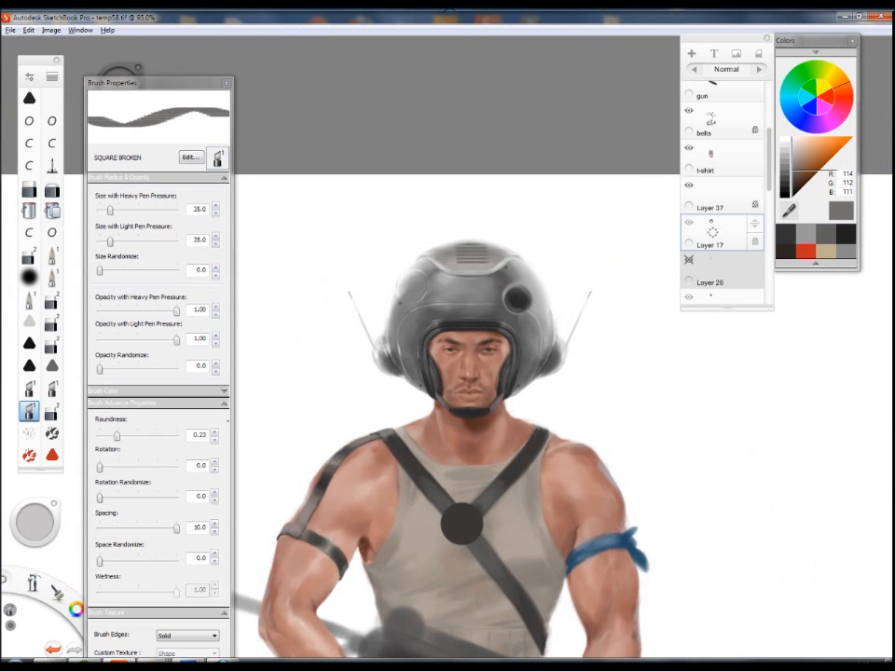
pyautogui.moveTo(495, 255); pyautogui.dragTo(556, 229)
pyautogui.click(227, 83)
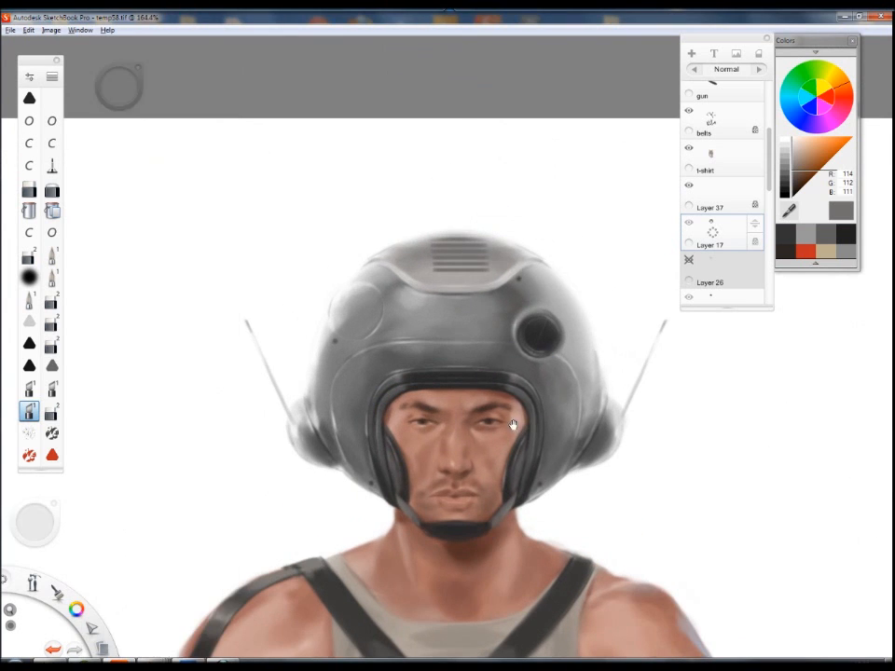
# Refine the helmet's vent slats with fine light grey strokes (RGB 197, 197, 196) using a watercolour brush.
pyautogui.moveTo(528, 416); pyautogui.dragTo(428, 360)
pyautogui.click(52, 257)
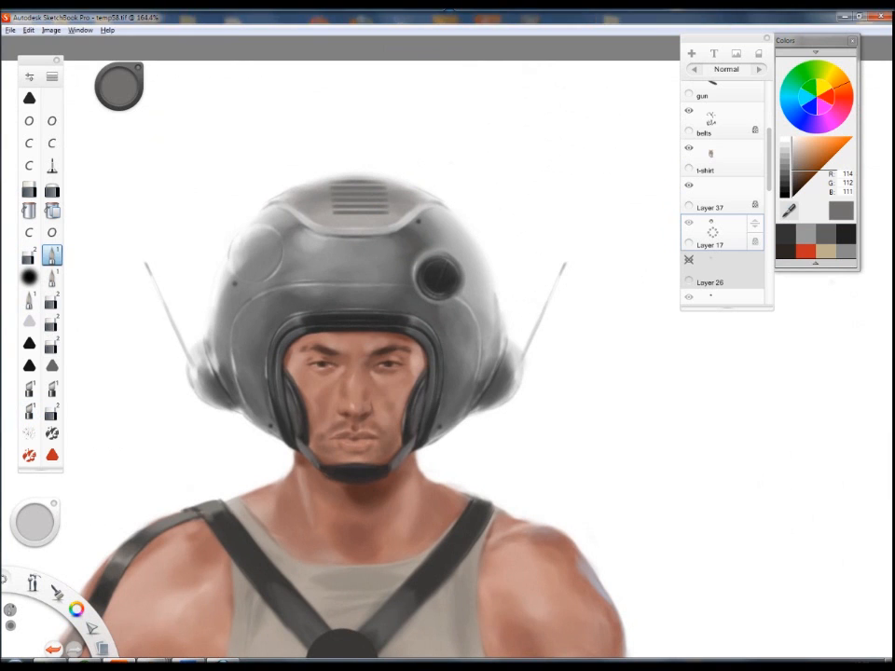
pyautogui.keyDown('alt'); pyautogui.click(360, 226); pyautogui.keyUp('alt')
pyautogui.moveTo(360, 203); pyautogui.dragTo(453, 168)
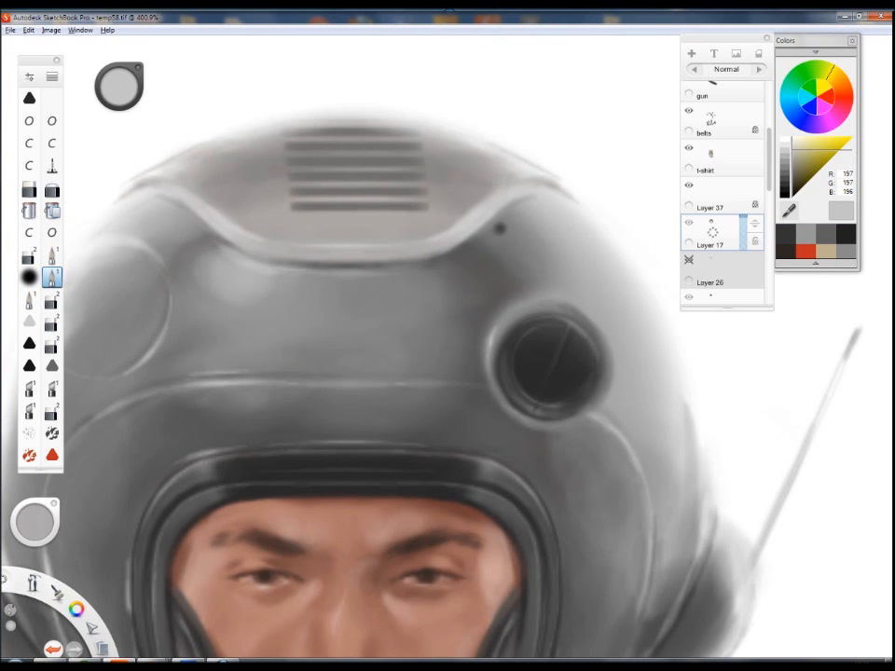
pyautogui.moveTo(380, 213); pyautogui.dragTo(244, 266)
pyautogui.moveTo(376, 224); pyautogui.dragTo(511, 171)
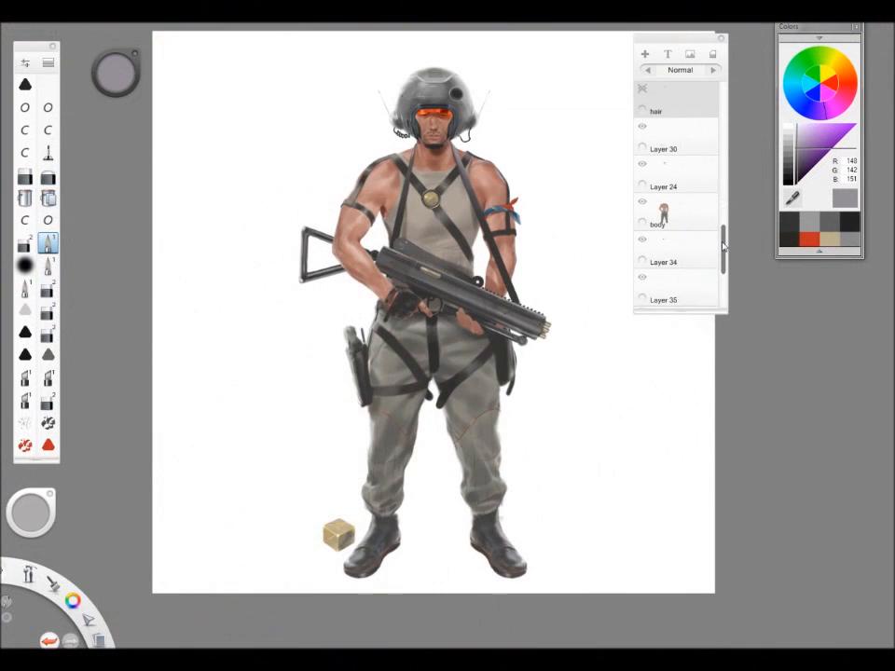
# Add a new layer directly above the belts layer.
pyautogui.moveTo(718, 219); pyautogui.dragTo(722, 166)
pyautogui.scroll(1, 478, 233)
pyautogui.moveTo(479, 233)
pyautogui.mouseDown()
pyautogui.moveTo(537, 320)
pyautogui.moveTo(507, 114)
pyautogui.moveTo(518, 273)
pyautogui.mouseUp()
pyautogui.click(699, 138)
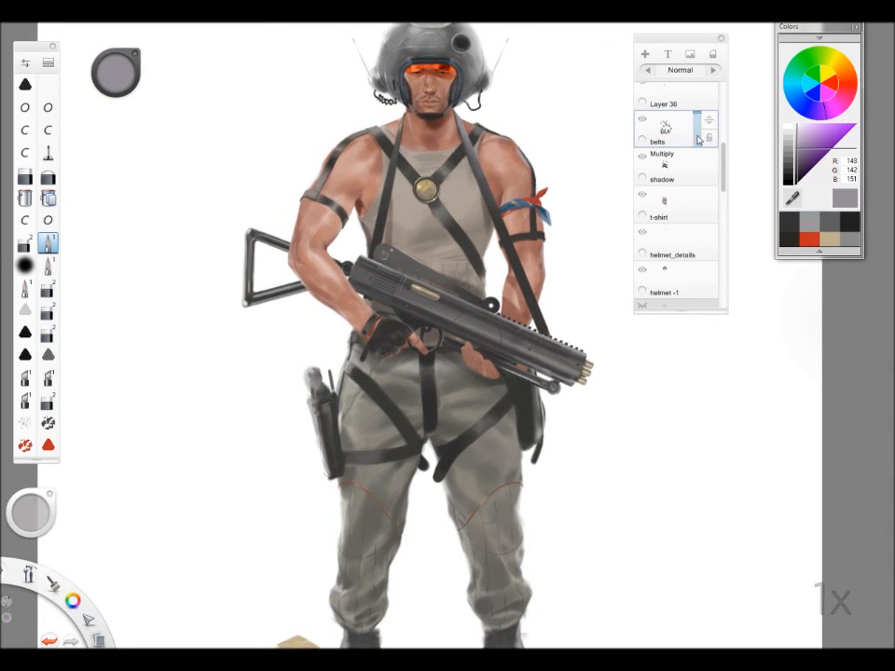
pyautogui.moveTo(678, 140); pyautogui.dragTo(681, 109)
# Choose the cartridge-shaped brush "TRIANGLE BRUSH copy copy copy" from Set 03.
pyautogui.press('space')
pyautogui.moveTo(454, 358); pyautogui.dragTo(488, 393)
pyautogui.moveTo(488, 393); pyautogui.dragTo(431, 310)
pyautogui.click(48, 63)
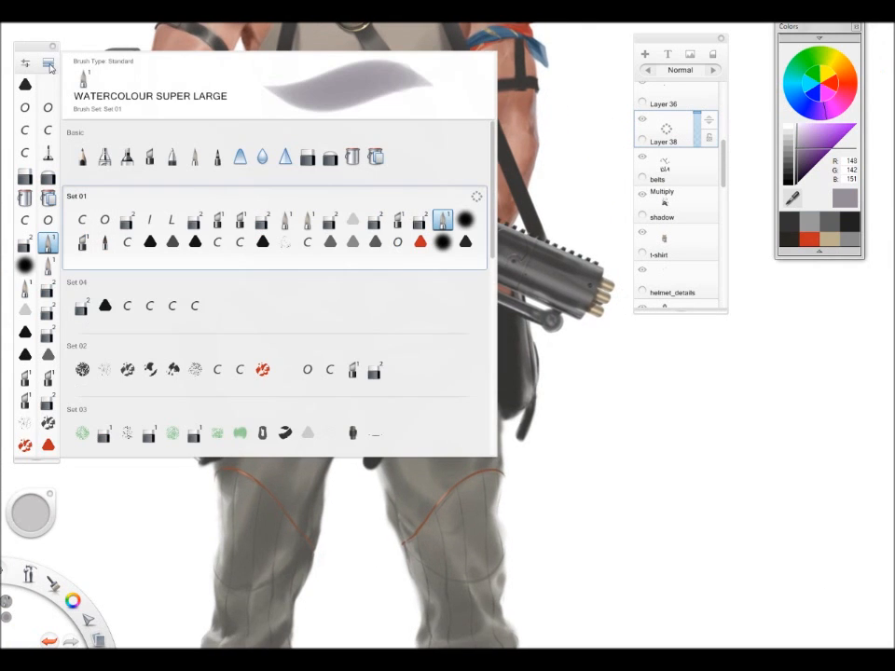
pyautogui.click(352, 433)
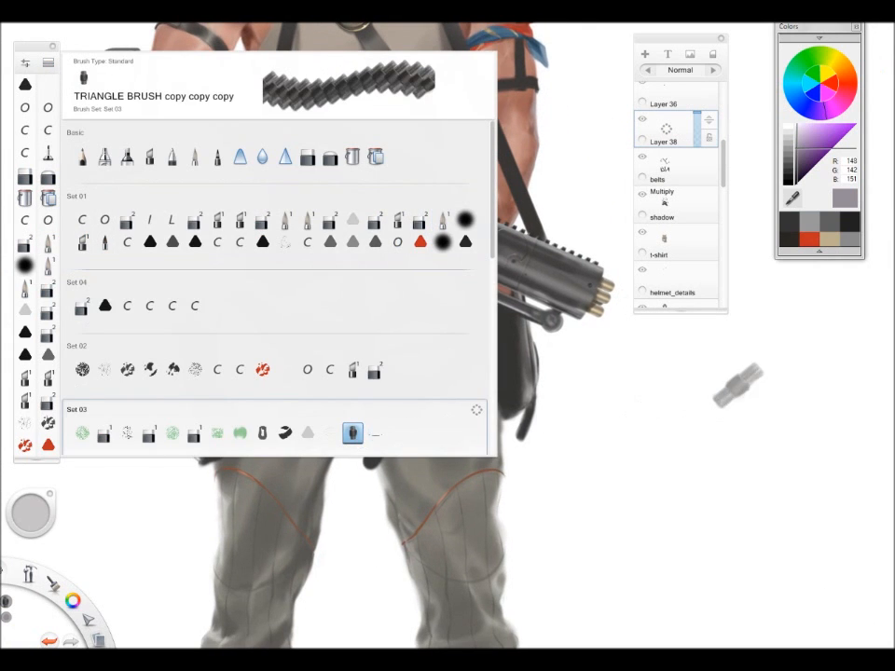
pyautogui.moveTo(680, 405)
pyautogui.mouseDown()
pyautogui.moveTo(792, 417)
pyautogui.moveTo(711, 443)
pyautogui.mouseUp()
pyautogui.moveTo(688, 496); pyautogui.dragTo(599, 547)
pyautogui.hotkey('ctrl', 'z')
pyautogui.hotkey('ctrl', 'z')
pyautogui.click(529, 260)
pyautogui.hotkey('ctrl', 'z')
pyautogui.click(384, 200)
pyautogui.hotkey('ctrl', 'z')
pyautogui.click(328, 128)
pyautogui.hotkey('ctrl', 'z')
# Paint a row of cartridges along the diagonal chest strap below the brass buckle on Layer 38, redoing it until it sits centred on the strap.
pyautogui.moveTo(318, 119); pyautogui.dragTo(362, 212)
pyautogui.moveTo(410, 234); pyautogui.dragTo(368, 350)
pyautogui.scroll(3, 353, 397)
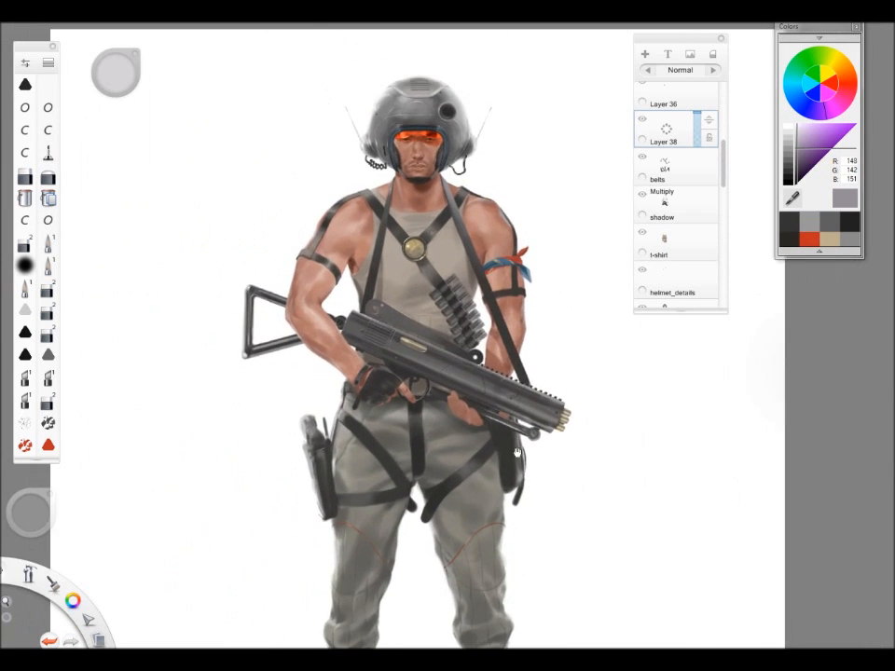
pyautogui.scroll(3, 454, 308)
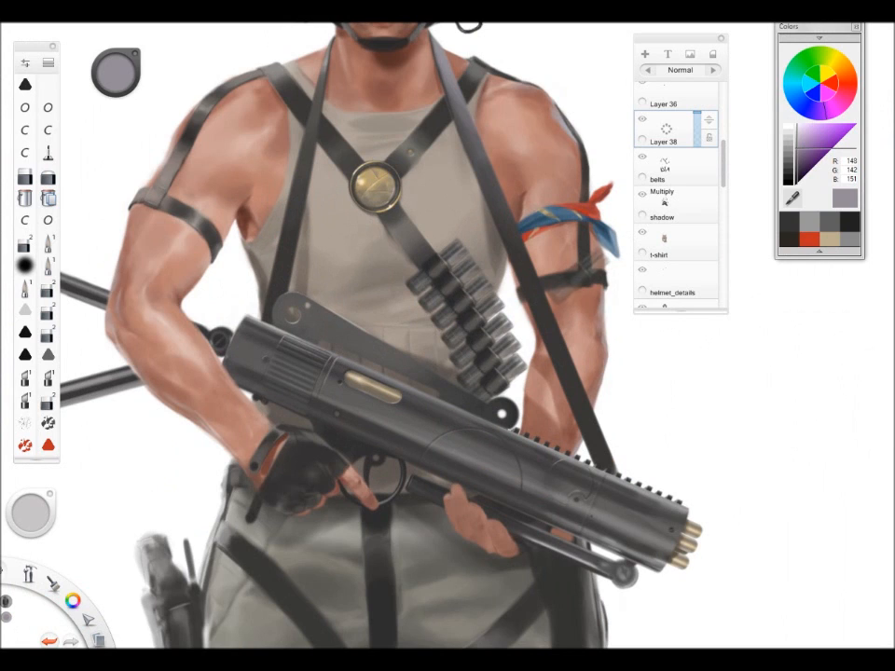
pyautogui.hotkey('ctrl', 'z')
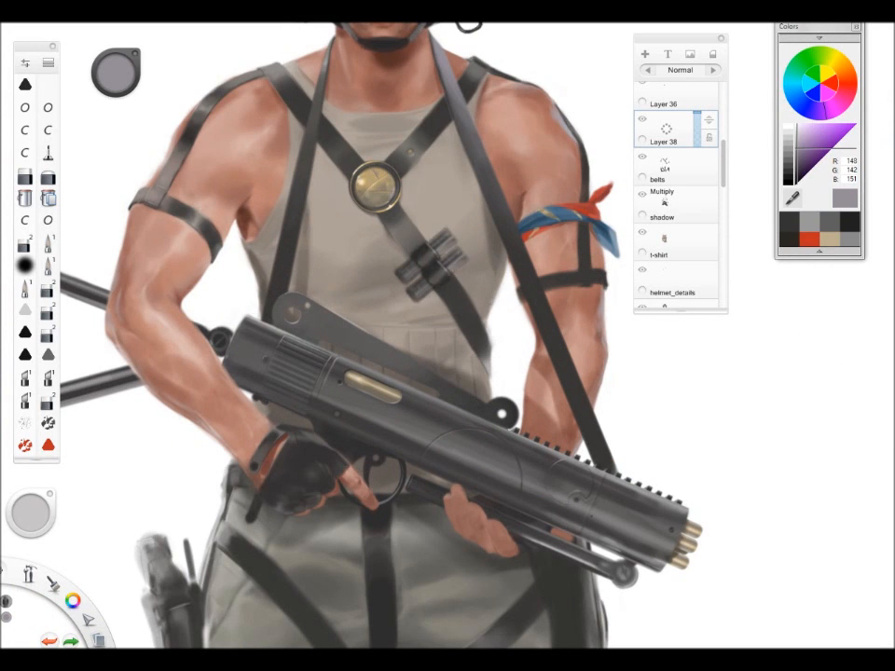
pyautogui.hotkey('ctrl', 'y')
pyautogui.hotkey('ctrl', 'z')
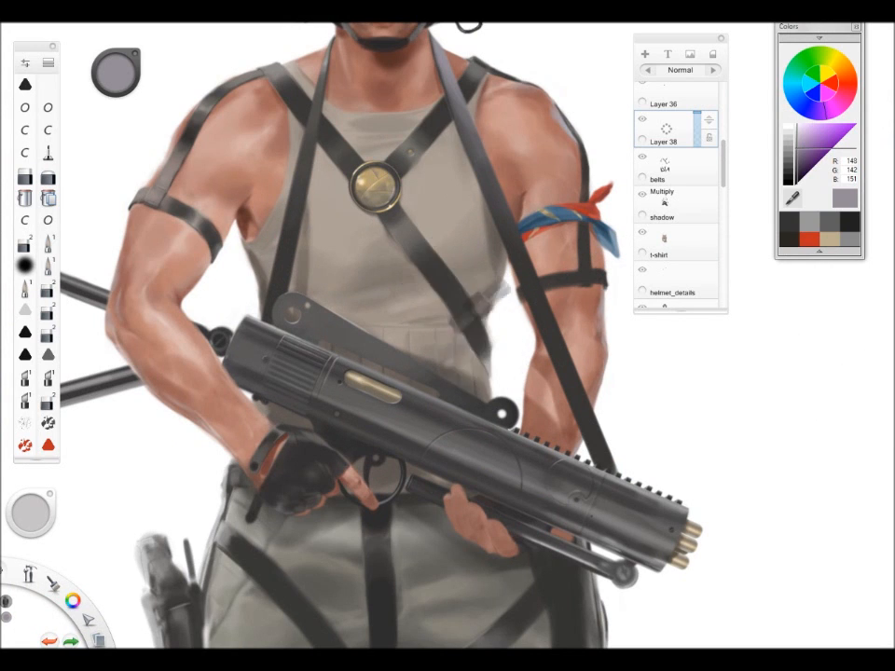
pyautogui.hotkey('ctrl', 'y')
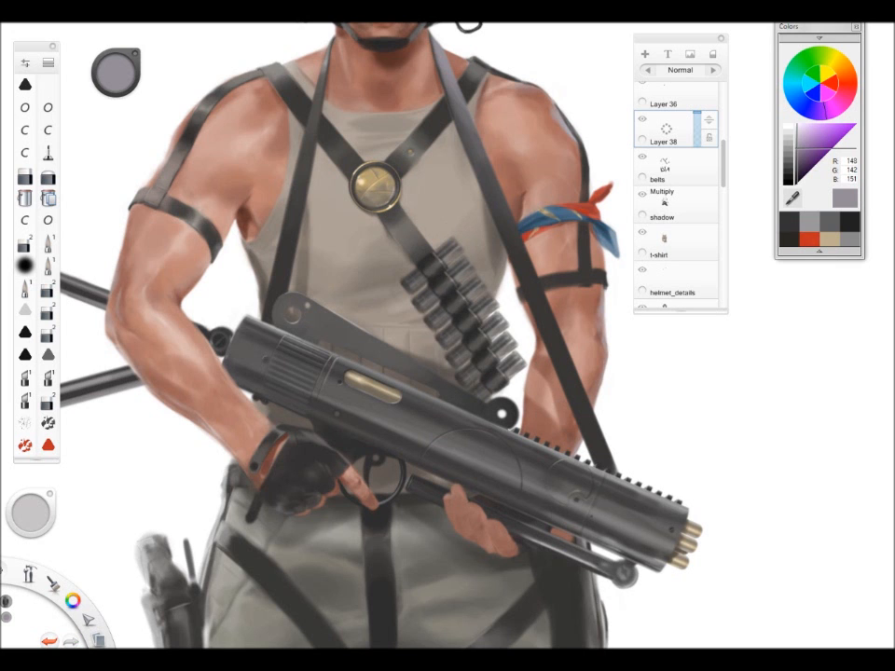
# Add a new layer directly above the cartridge layer.
pyautogui.scroll(-5, 456, 466)
pyautogui.press('space')
pyautogui.moveTo(535, 399); pyautogui.dragTo(522, 335)
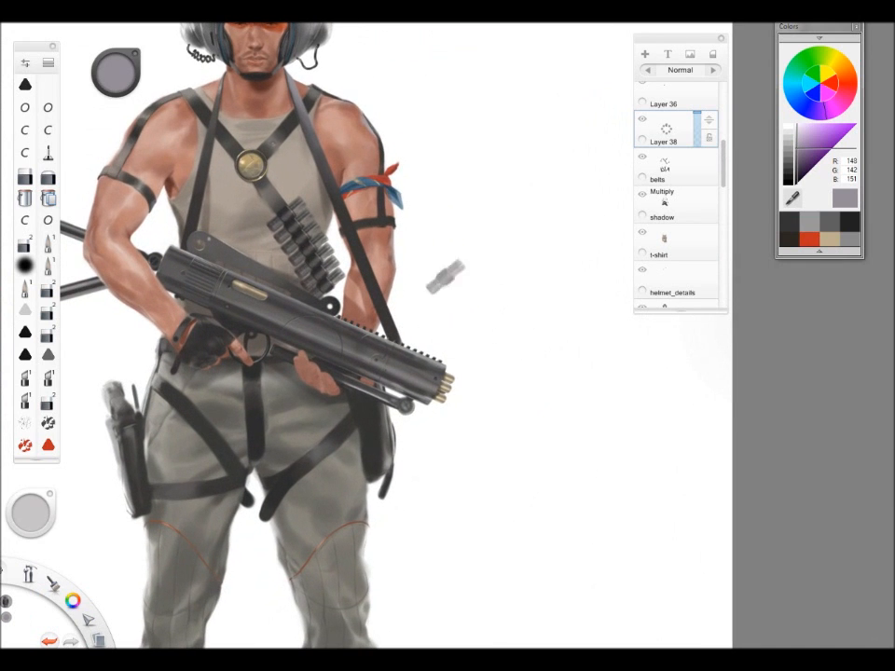
pyautogui.click(713, 151)
pyautogui.click(682, 114)
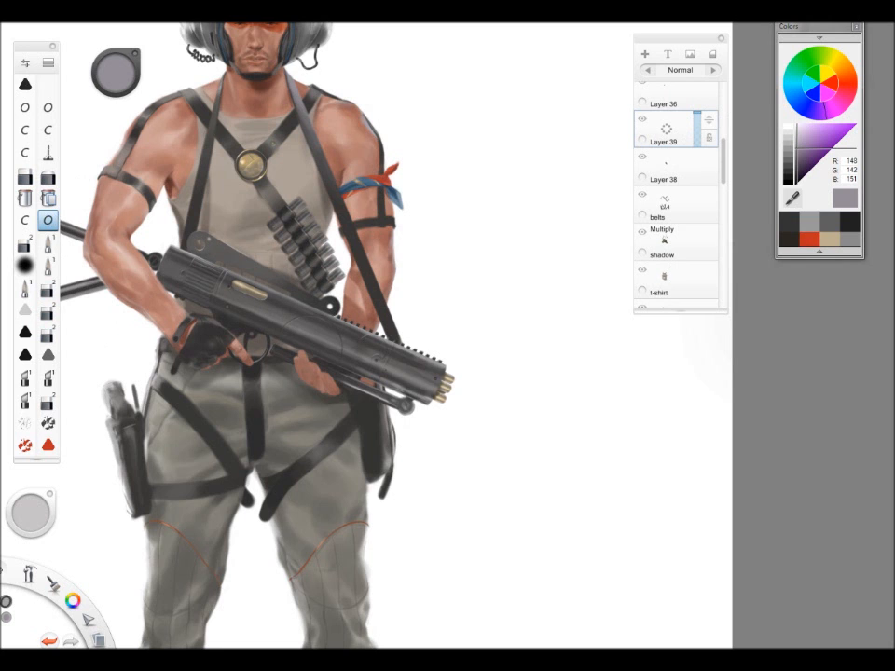
# Paint a solid disc beside the gun on Layer 39 with an enlarged round brush, in brass sampled from the barrel tips (RGB 148, 138, 116).
pyautogui.press('alt')
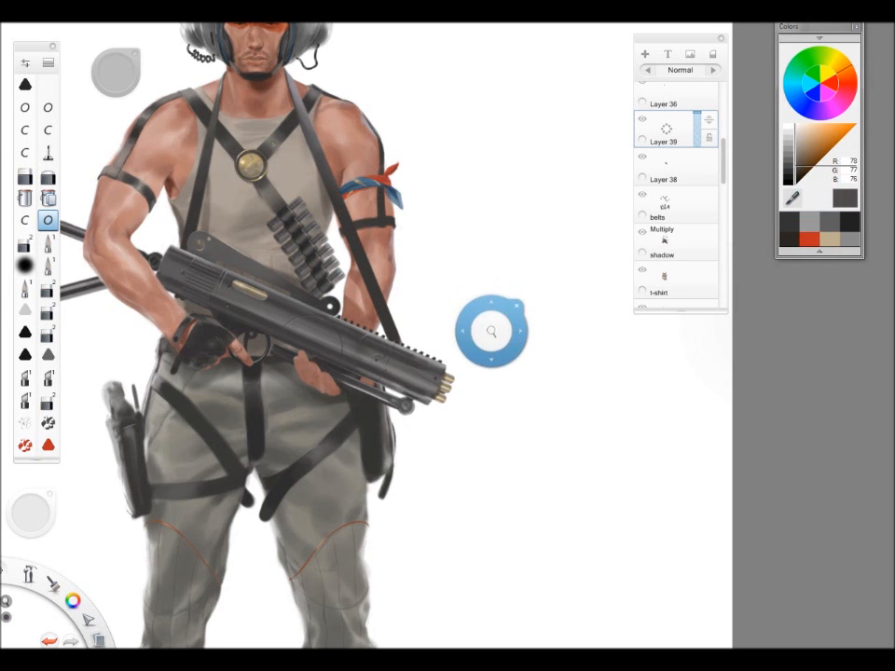
pyautogui.scroll(5, 506, 395)
pyautogui.press('alt')
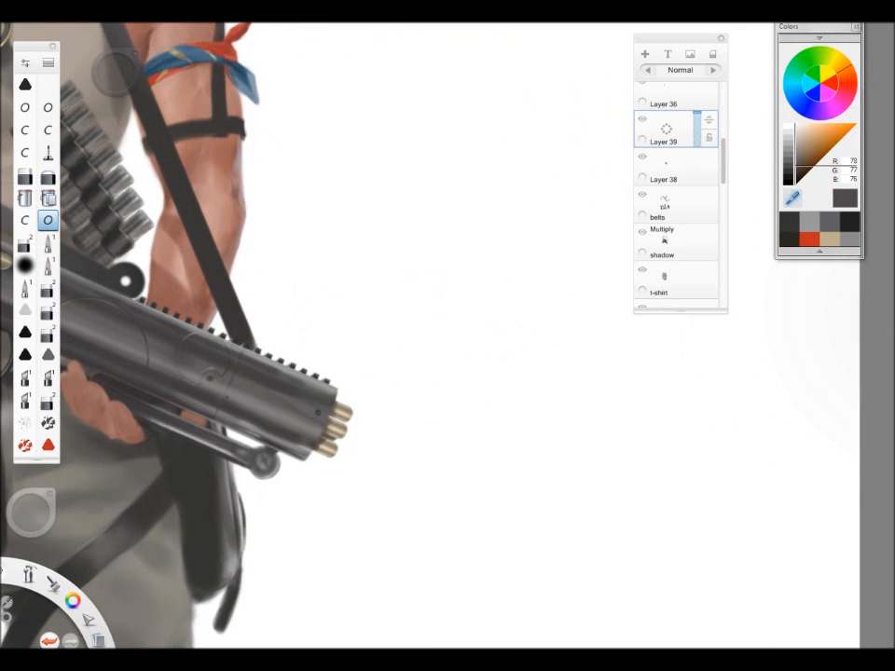
pyautogui.keyDown('alt'); pyautogui.click(348, 407); pyautogui.keyUp('alt')
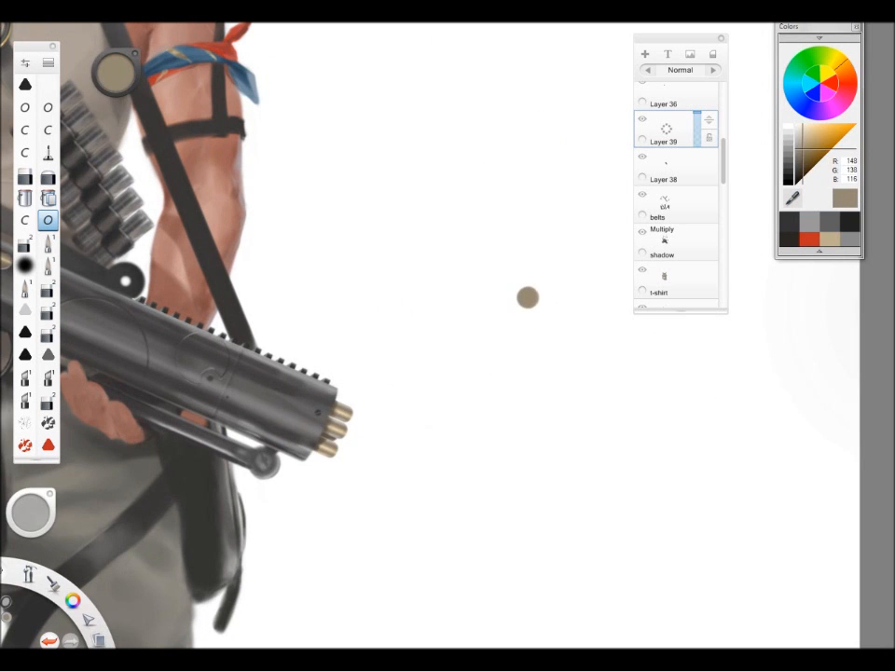
pyautogui.press(']')
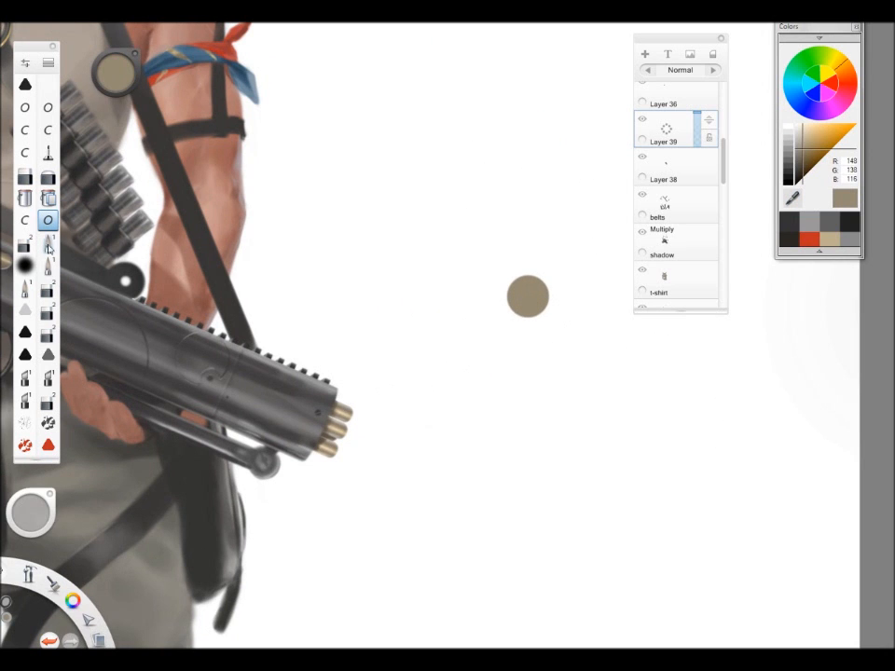
# Shade the brass disc on Layer 39 into a glossy rounded ball, refining its highlights and edge over the dark holster with sampled tones.
pyautogui.click(48, 243)
pyautogui.scroll(3, 528, 297)
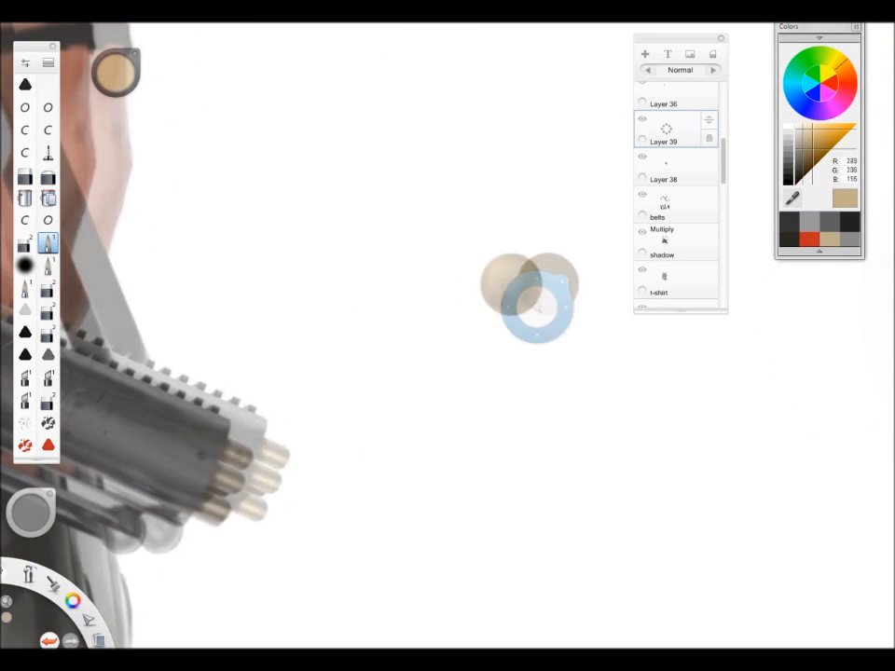
pyautogui.press('e')
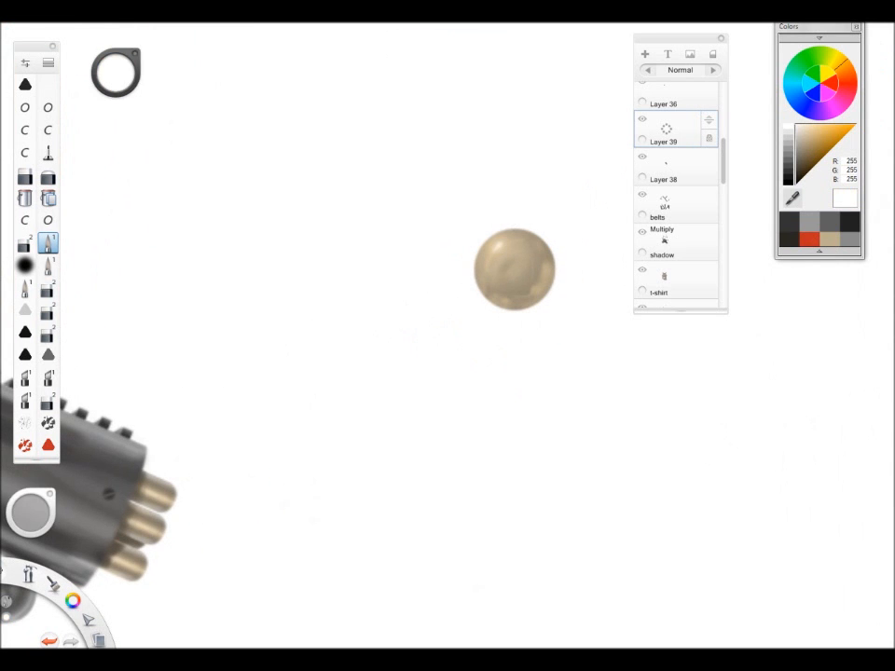
pyautogui.press('e')
pyautogui.press('e')
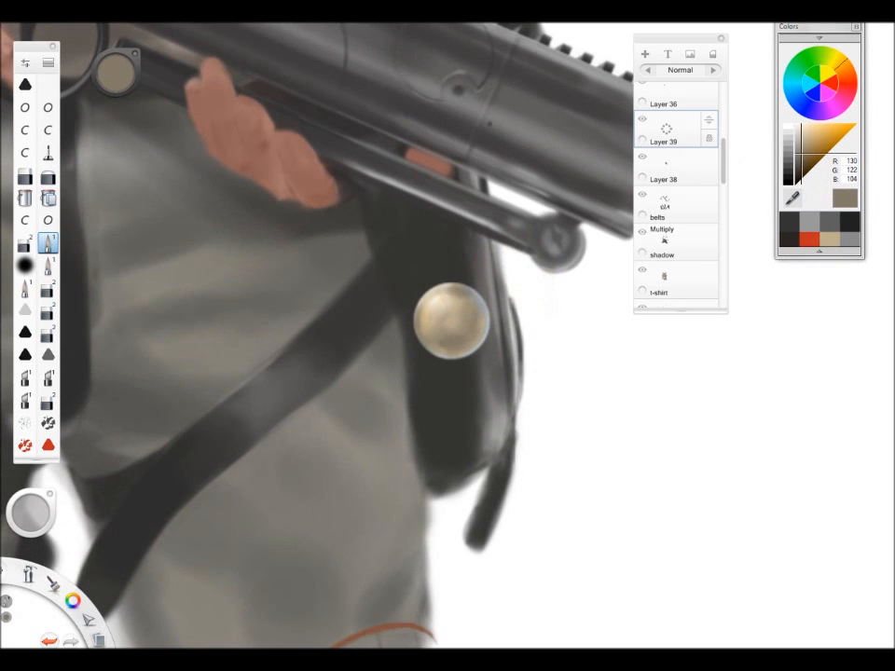
pyautogui.keyDown('alt'); pyautogui.click(453, 319); pyautogui.keyUp('alt')
pyautogui.moveTo(461, 347)
pyautogui.mouseDown()
pyautogui.moveTo(392, 502)
pyautogui.moveTo(461, 326)
pyautogui.moveTo(473, 356)
pyautogui.moveTo(422, 343)
pyautogui.moveTo(413, 500)
pyautogui.moveTo(460, 338)
pyautogui.mouseUp()
pyautogui.keyDown('alt'); pyautogui.click(483, 343); pyautogui.keyUp('alt')
# Draw a thin curved seam across the ball along an ellipse guide with a 121 radius, in near-black sampled from the holster (RGB 51, 50, 49).
pyautogui.keyDown('alt'); pyautogui.click(466, 375); pyautogui.keyUp('alt')
pyautogui.press('e')
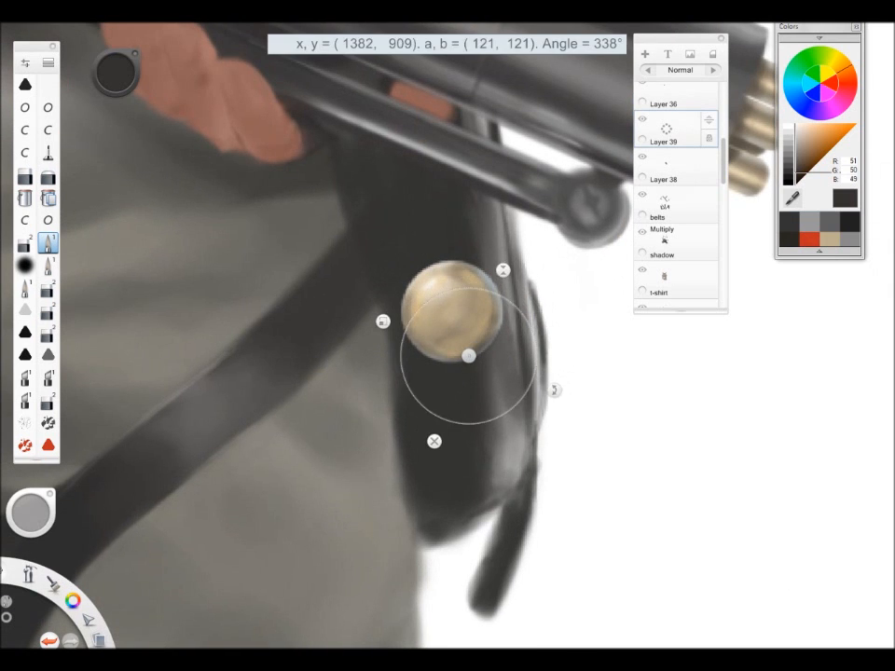
pyautogui.moveTo(411, 310); pyautogui.dragTo(496, 294)
pyautogui.keyDown('alt'); pyautogui.click(466, 322); pyautogui.keyUp('alt')
pyautogui.moveTo(469, 356); pyautogui.dragTo(470, 356)
pyautogui.press('e')
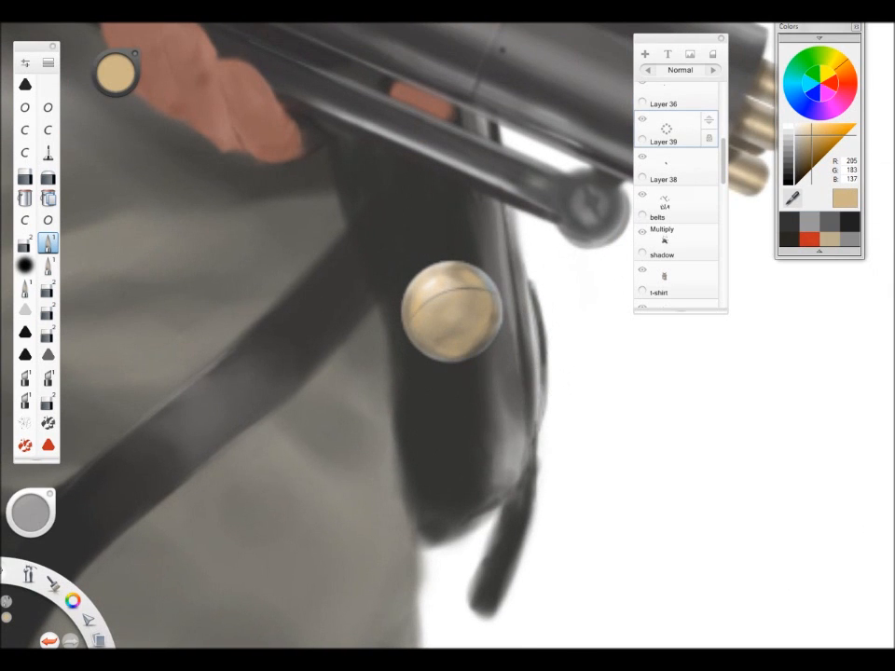
# Blend the seam's edges and shade the ball's lower face with light and dark brass tones sampled from its surface.
pyautogui.keyDown('alt'); pyautogui.click(444, 277); pyautogui.keyUp('alt')
pyautogui.keyDown('alt'); pyautogui.click(450, 299); pyautogui.keyUp('alt')
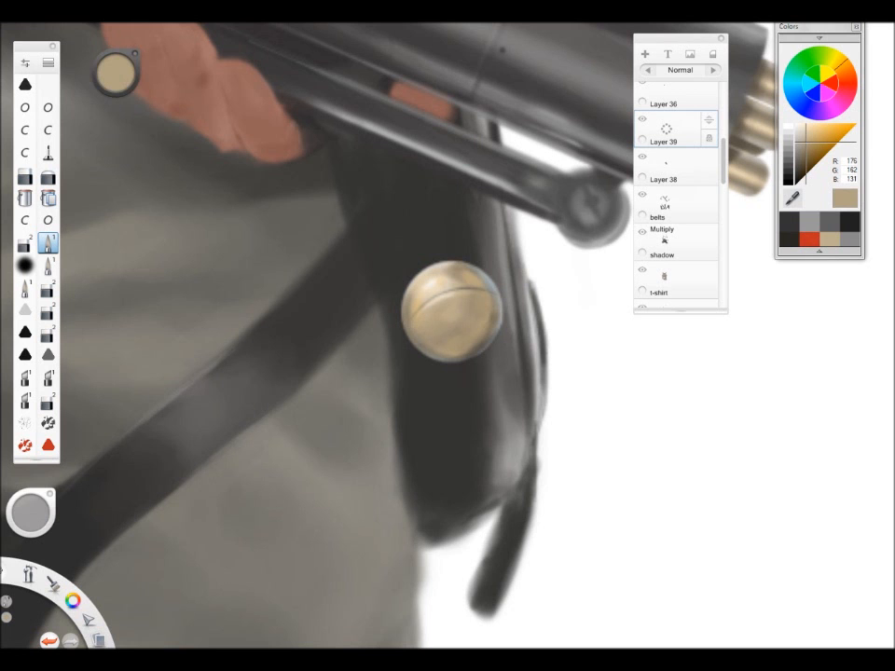
pyautogui.moveTo(364, 261)
pyautogui.mouseDown()
pyautogui.moveTo(401, 503)
pyautogui.moveTo(373, 279)
pyautogui.mouseUp()
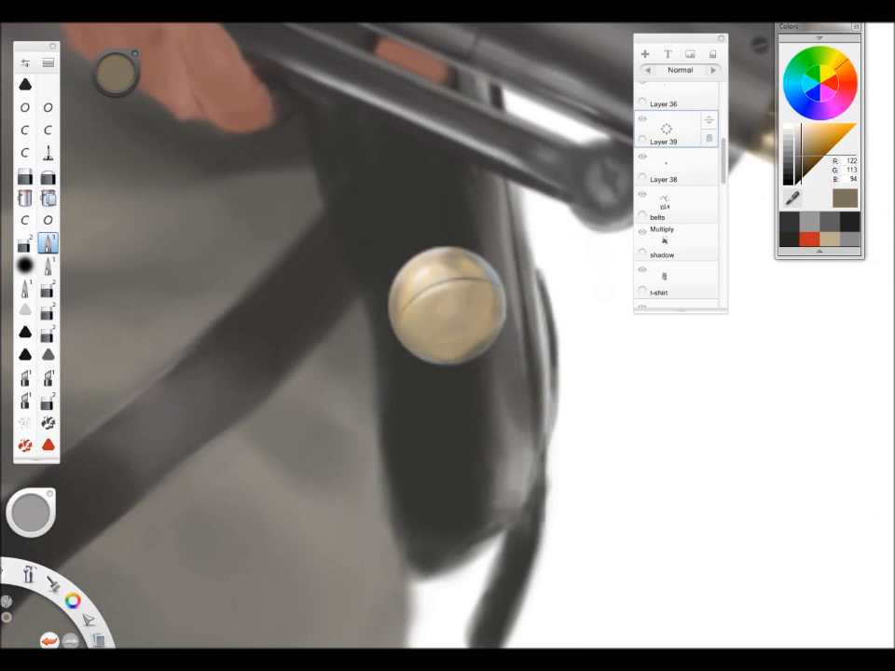
pyautogui.keyDown('alt'); pyautogui.click(446, 313); pyautogui.keyUp('alt')
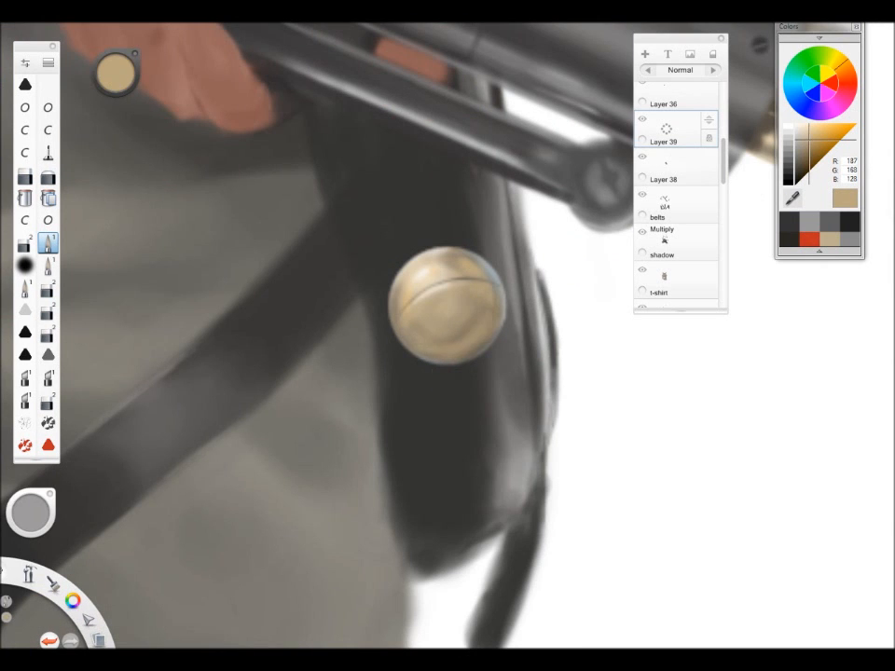
pyautogui.moveTo(448, 305); pyautogui.dragTo(439, 290)
# Draw a fine dark ring inside the ball along an ellipse guide with a 97 radius, in RGB 52, 52, 50.
pyautogui.press('e')
pyautogui.moveTo(470, 353); pyautogui.dragTo(436, 292)
pyautogui.click(789, 221)
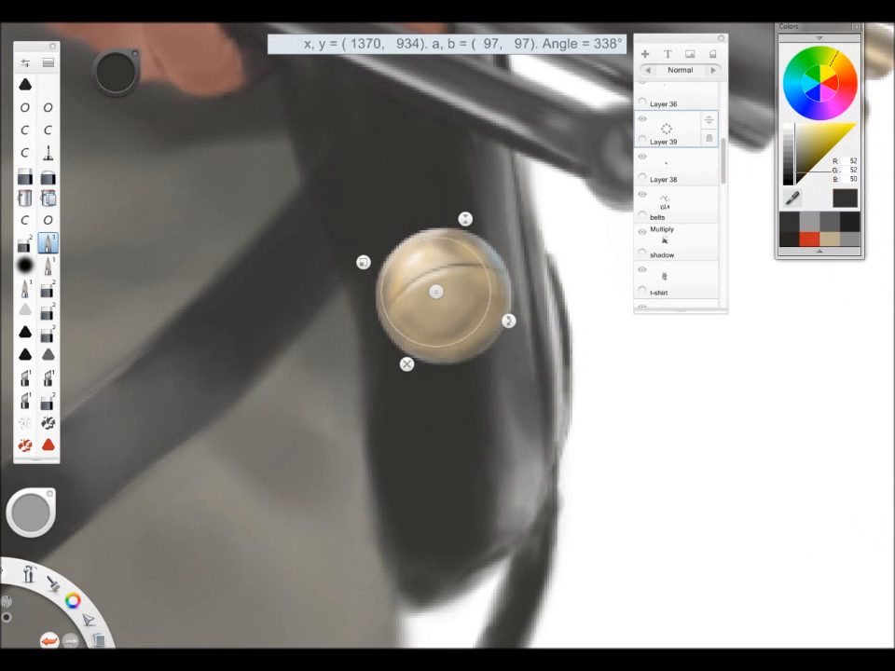
# Add a small cream highlight (RGB 243, 237, 225) to the ring's lower edge with the WATERCOLOUR LARGE brush.
pyautogui.click(25, 287)
pyautogui.keyDown('alt'); pyautogui.click(423, 253); pyautogui.keyUp('alt')
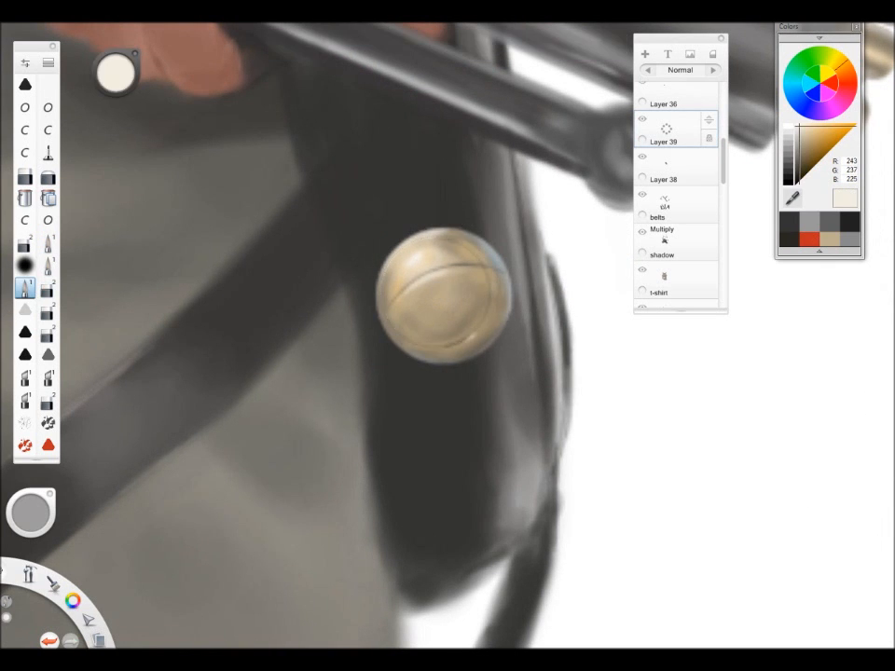
pyautogui.scroll(-5, 473, 385)
pyautogui.scroll(3, 621, 346)
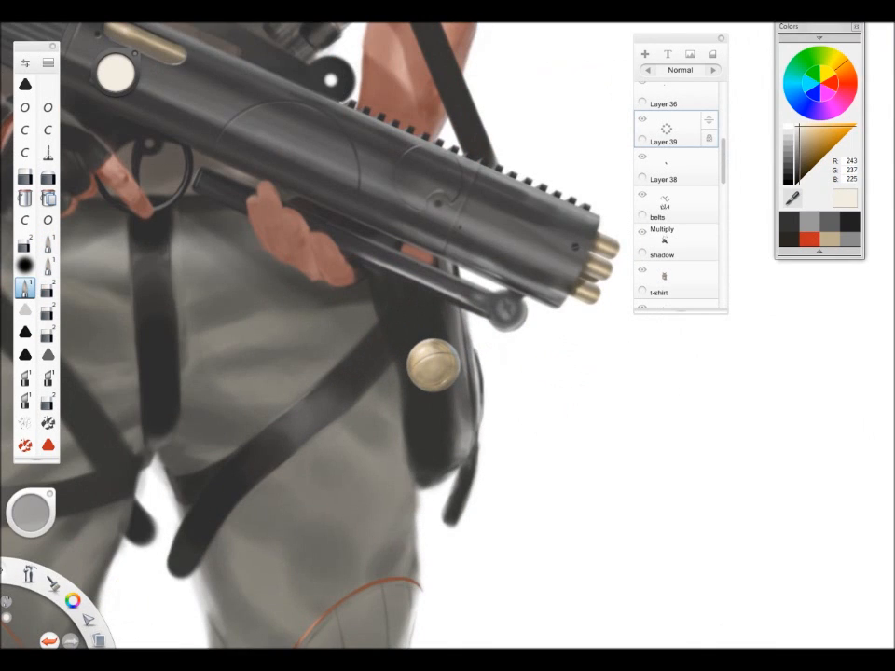
# Paint a solid red dot on the ball's upper face, outlined with an ellipse guide of radius 36.
pyautogui.scroll(3, 452, 390)
pyautogui.press('e')
pyautogui.moveTo(464, 215); pyautogui.dragTo(411, 280)
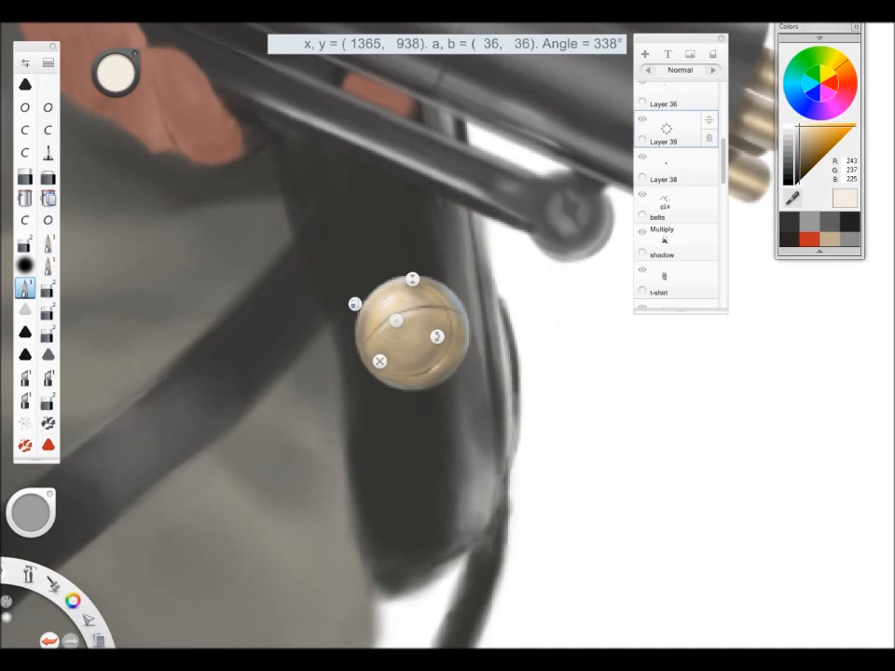
pyautogui.click(811, 239)
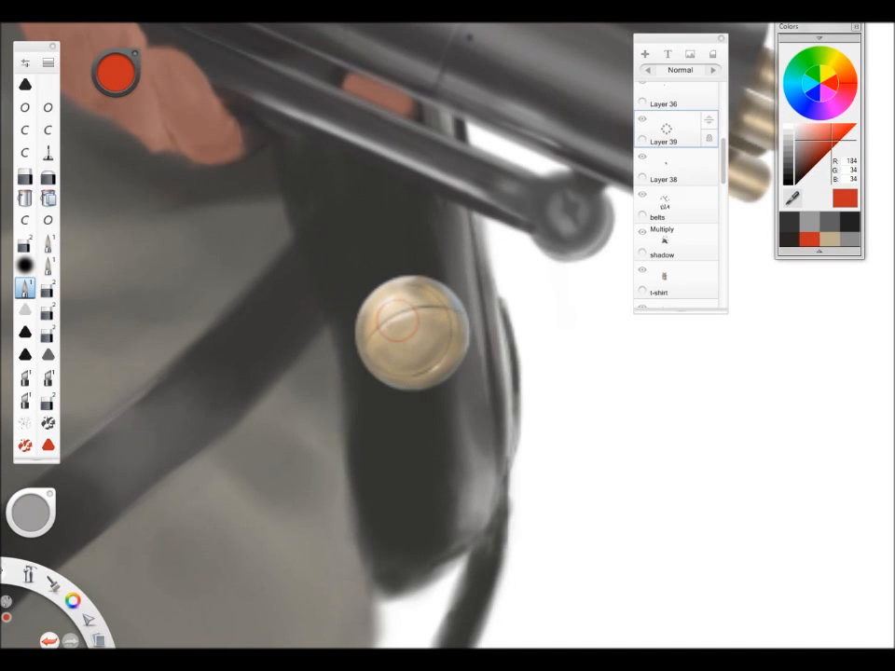
pyautogui.click(397, 320)
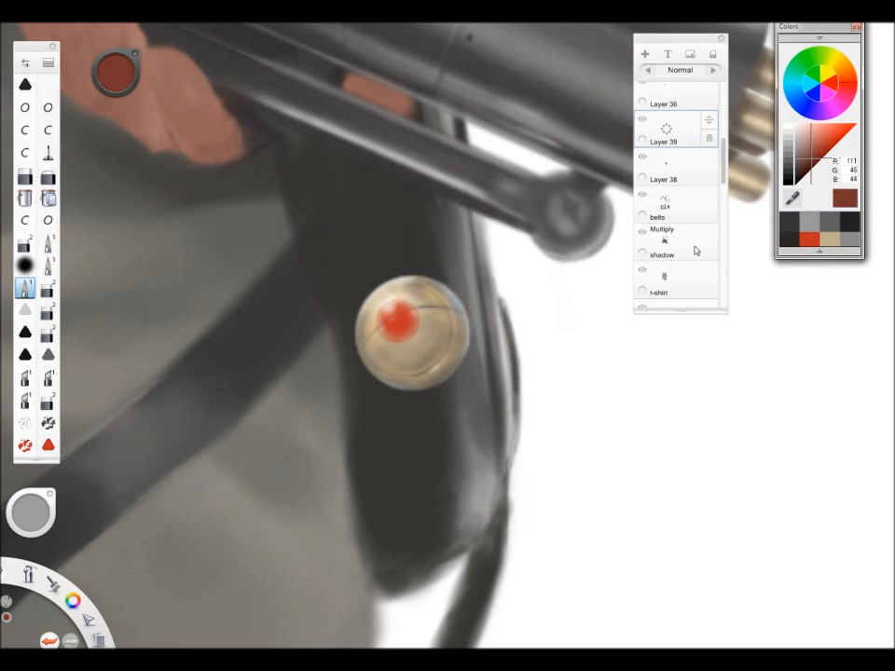
# Shade the red dot with sampled reds, surround it with a thin red ring, and darken the ball's outer rim.
pyautogui.scroll(-5, 600, 304)
pyautogui.scroll(6, 600, 304)
pyautogui.keyDown('alt'); pyautogui.click(489, 420); pyautogui.keyUp('alt')
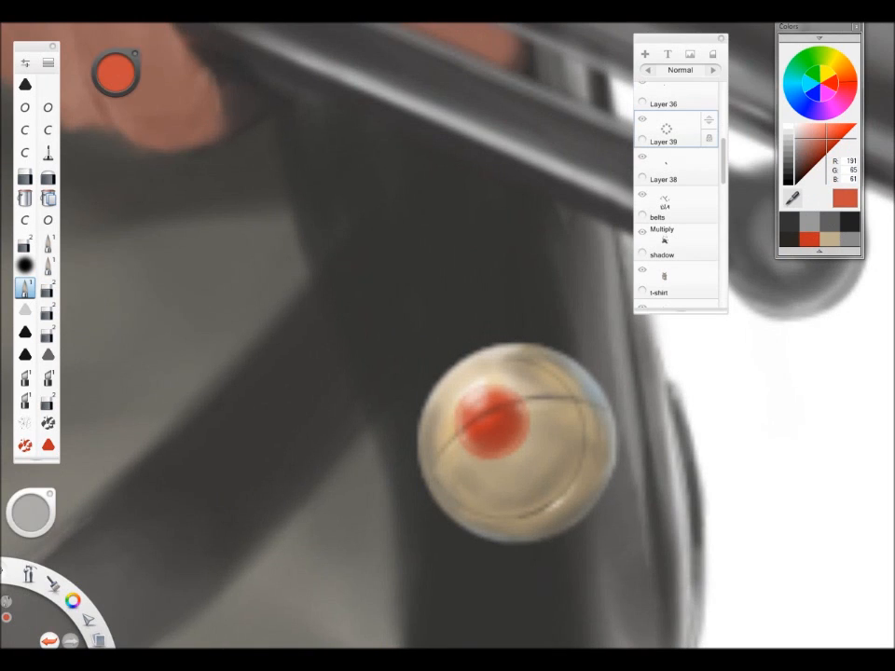
pyautogui.scroll(-1, 518, 443)
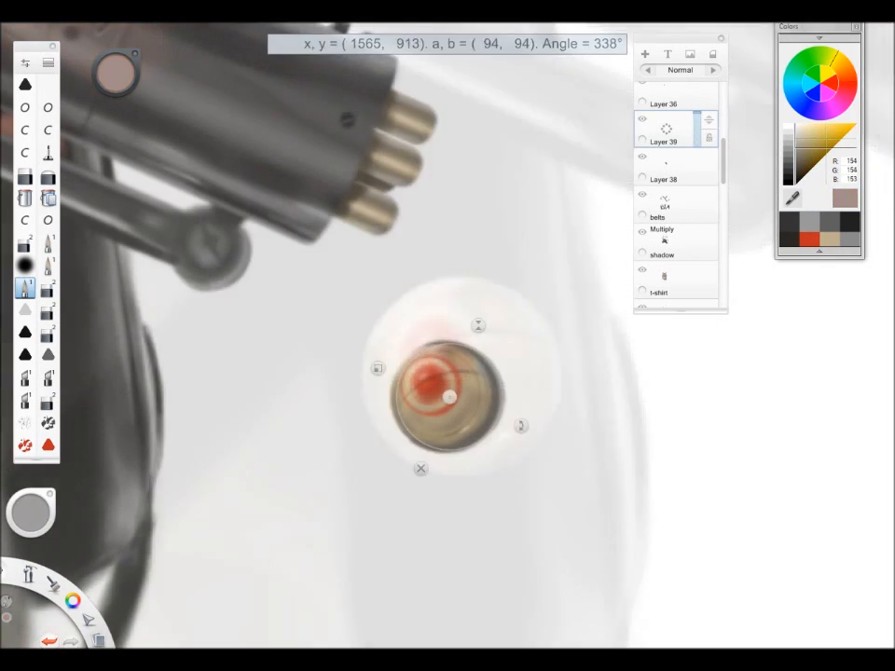
pyautogui.scroll(-4, 476, 430)
# Duplicate the cartridge brush in Set 03 and open the copy's brush properties.
pyautogui.hotkey('ctrl', 'b')
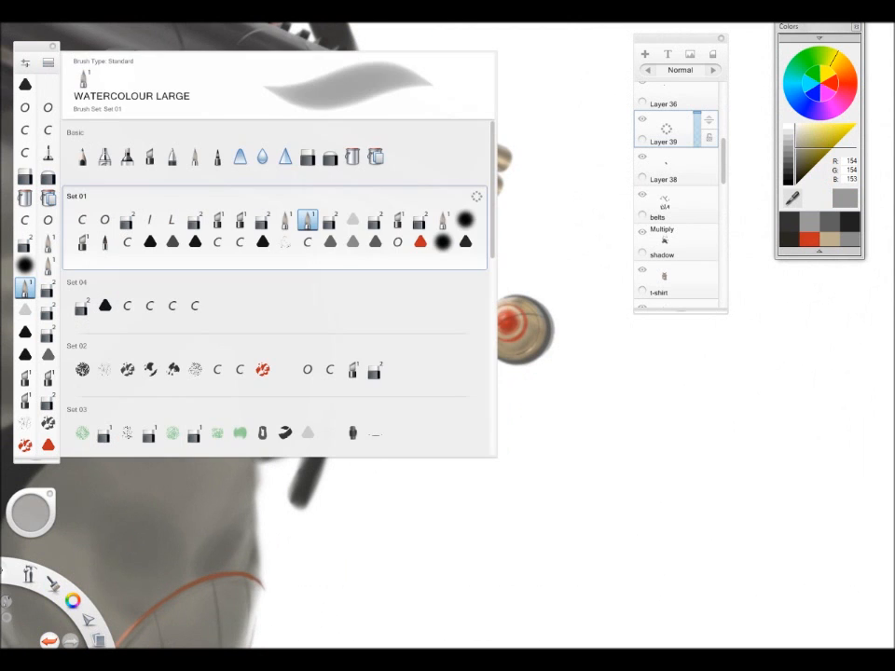
pyautogui.click(352, 434)
pyautogui.click(478, 414)
pyautogui.click(452, 409)
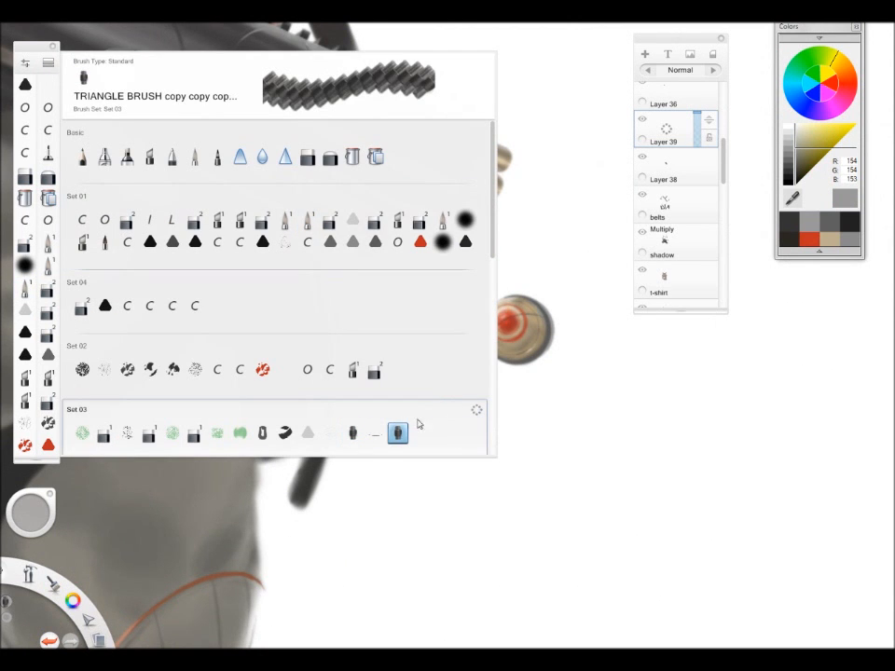
pyautogui.doubleClick(398, 434)
pyautogui.moveTo(803, 141)
pyautogui.mouseDown()
pyautogui.moveTo(768, 144)
pyautogui.moveTo(629, 82)
pyautogui.mouseUp()
pyautogui.hotkey('ctrl', 'b')
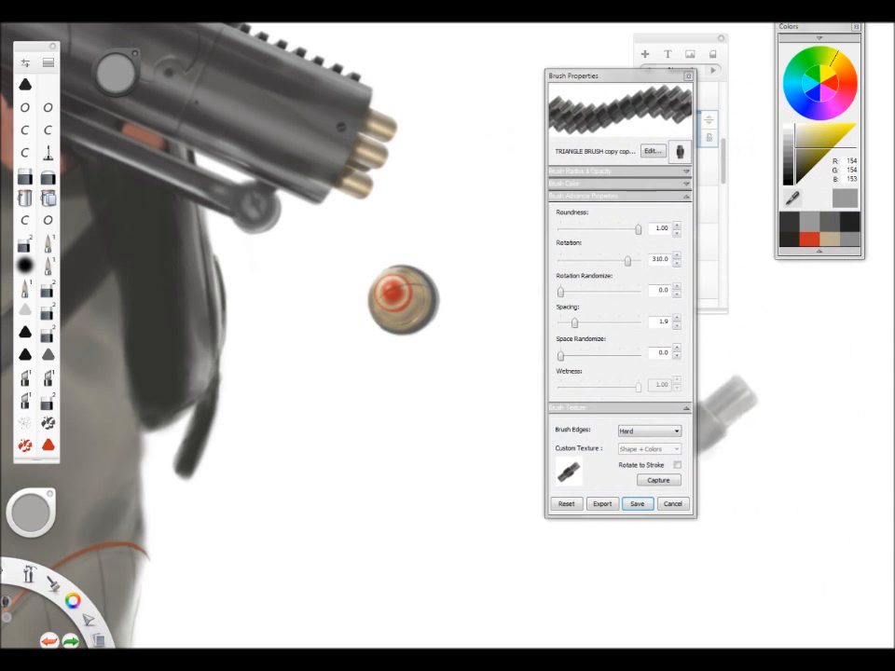
# Capture the painted brass ball as the copied brush's custom texture, sizing the capture area to fit around it.
pyautogui.click(659, 481)
pyautogui.moveTo(407, 300); pyautogui.dragTo(373, 300)
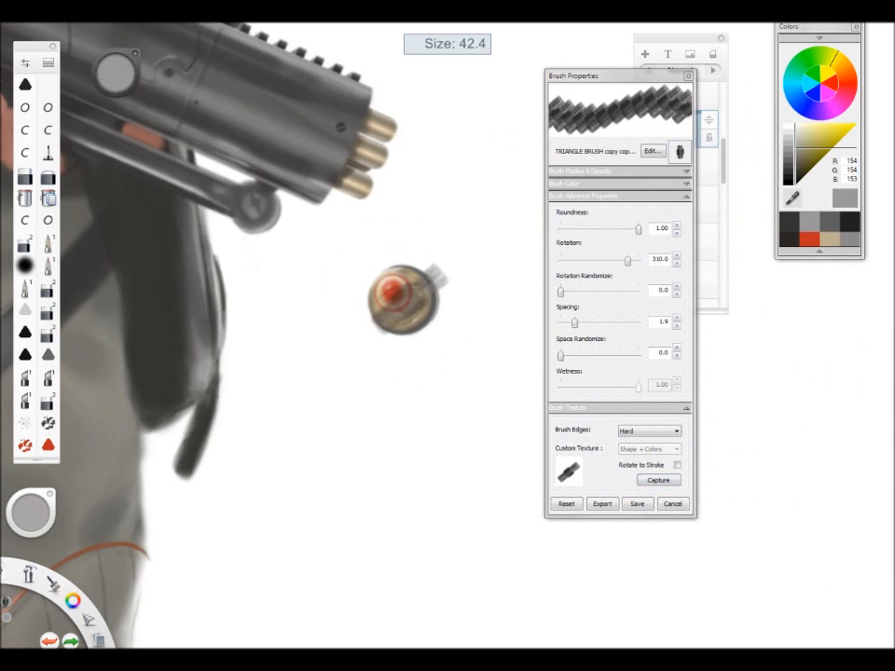
pyautogui.click(403, 298)
pyautogui.moveTo(421, 363); pyautogui.dragTo(375, 287)
# Hide Layer 39 and add a new empty layer below it.
pyautogui.moveTo(640, 74); pyautogui.dragTo(547, 48)
pyautogui.click(643, 120)
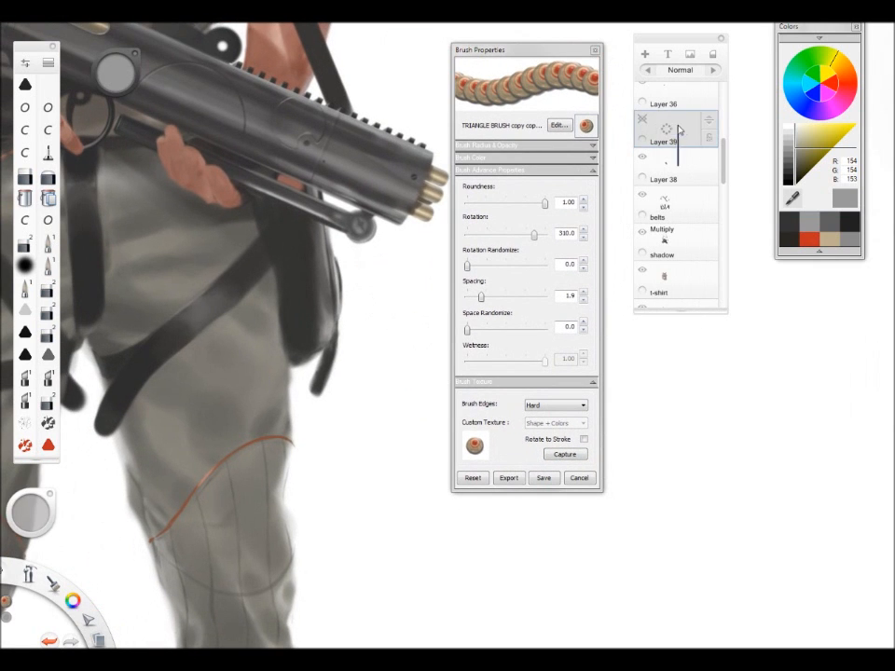
pyautogui.click(646, 54)
# Try stamping and stroking the ball brush beside the holster on Layer 40, undoing each attempt.
pyautogui.moveTo(425, 393); pyautogui.dragTo(384, 413)
pyautogui.click(320, 306)
pyautogui.hotkey('ctrl', 'z')
pyautogui.moveTo(305, 264); pyautogui.dragTo(311, 313)
pyautogui.hotkey('ctrl', 'z')
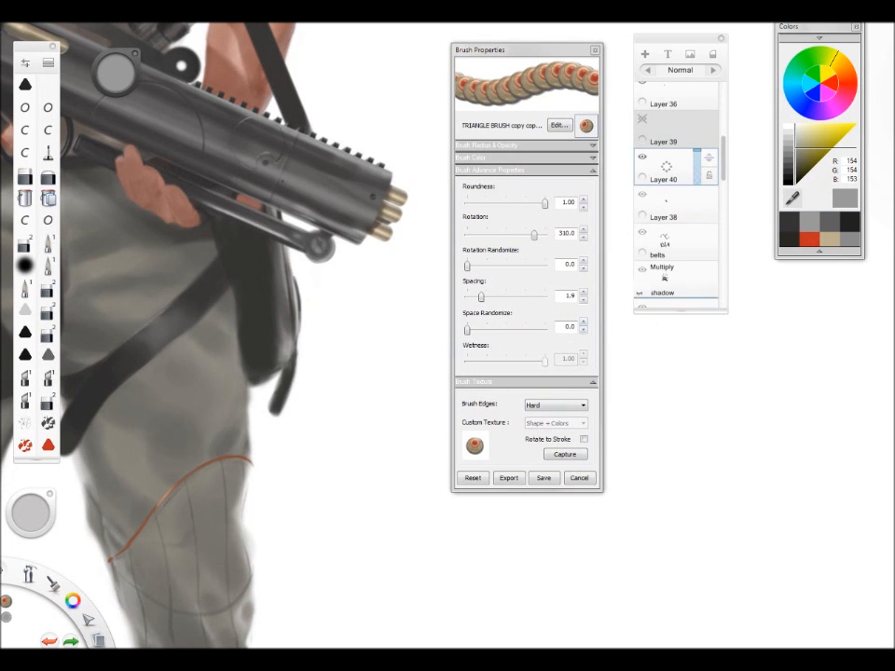
# Move Layer 40 below the belts layer and test a stroke of balls beside the holster, undoing it.
pyautogui.moveTo(664, 166); pyautogui.dragTo(665, 245)
pyautogui.moveTo(297, 200); pyautogui.dragTo(299, 362)
pyautogui.hotkey('ctrl', 'z')
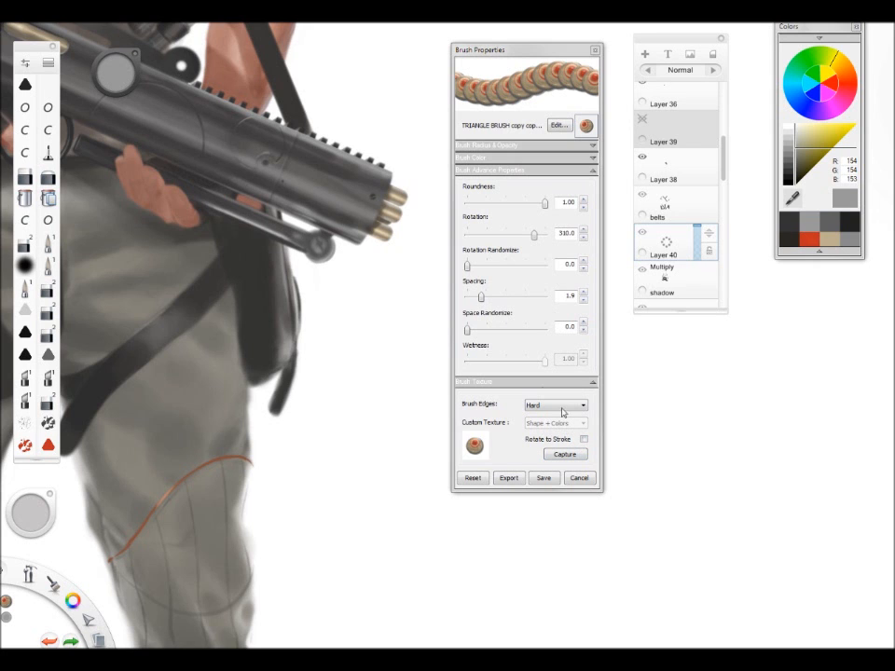
# Set the brush spacing to 3.8 and paint a vertical row of balls along the holster's outer edge, redoing it once.
pyautogui.moveTo(483, 297); pyautogui.dragTo(496, 297)
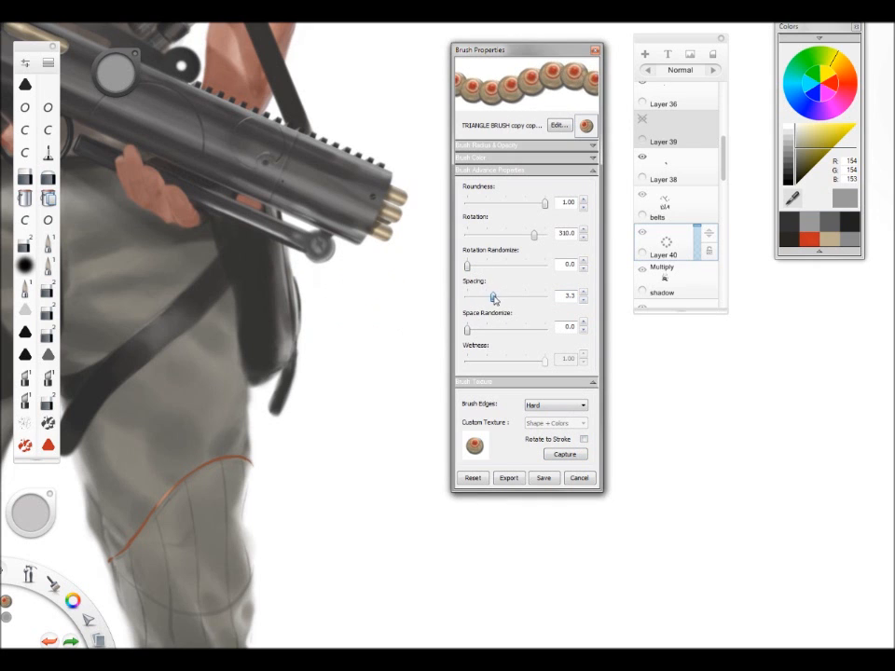
pyautogui.moveTo(297, 217); pyautogui.dragTo(300, 337)
pyautogui.moveTo(336, 298); pyautogui.dragTo(393, 356)
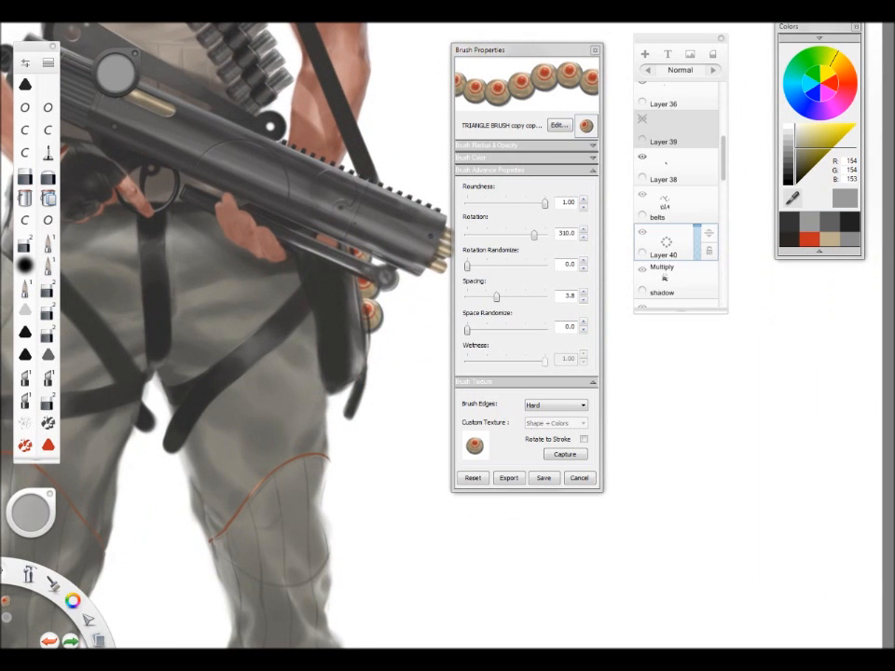
pyautogui.hotkey('ctrl', 'z')
pyautogui.hotkey('ctrl', 'z')
pyautogui.moveTo(355, 252); pyautogui.dragTo(371, 340)
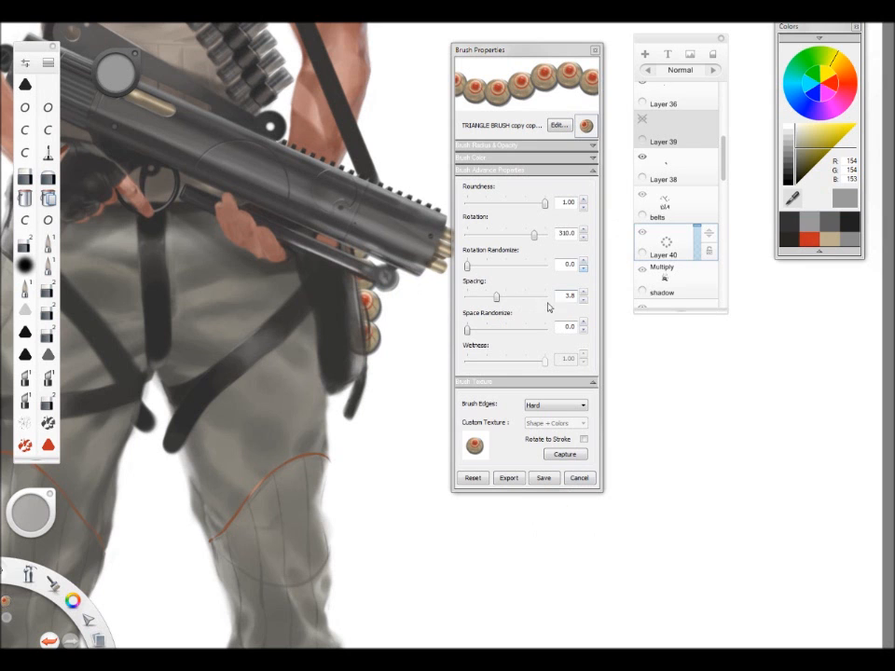
# Try painting the row with rotation randomize at 125.2, undo the strokes, and reset rotation randomize to 0.0.
pyautogui.moveTo(469, 266); pyautogui.dragTo(523, 268)
pyautogui.hotkey('ctrl', 'z')
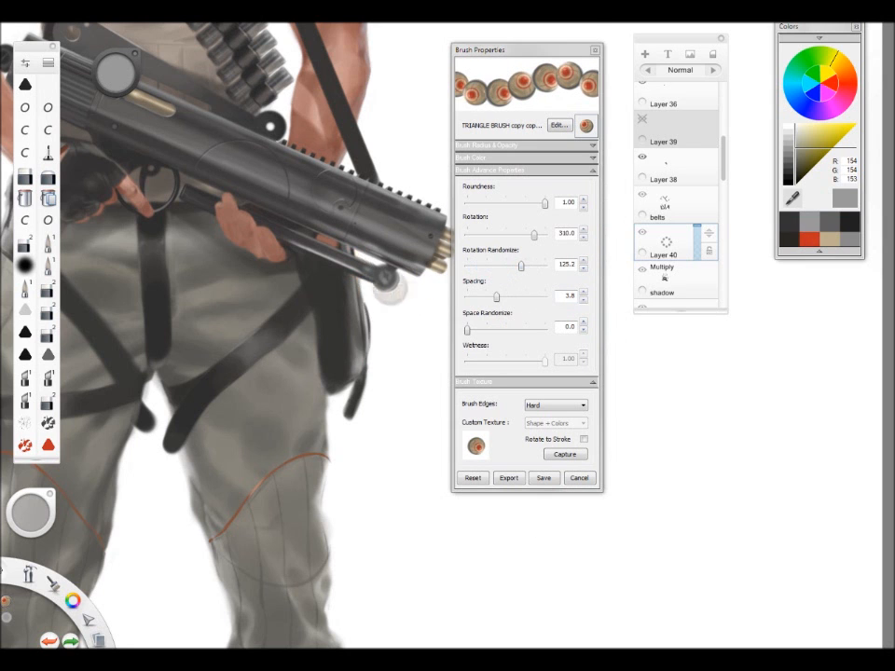
pyautogui.moveTo(362, 258)
pyautogui.mouseDown()
pyautogui.moveTo(372, 347)
pyautogui.moveTo(353, 476)
pyautogui.moveTo(398, 350)
pyautogui.mouseUp()
pyautogui.hotkey('ctrl', 'z')
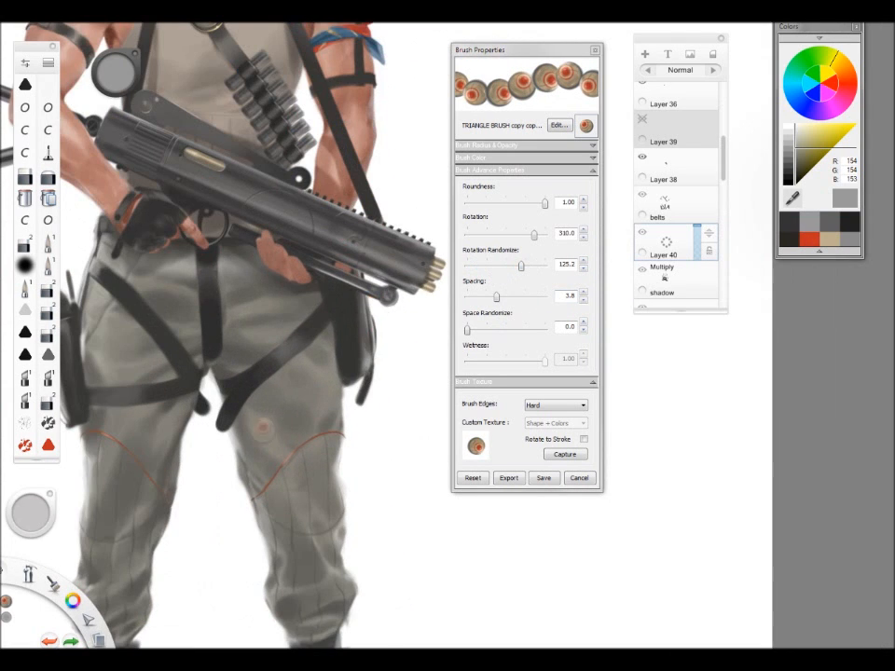
pyautogui.moveTo(256, 323); pyautogui.dragTo(339, 356)
pyautogui.moveTo(139, 412); pyautogui.dragTo(139, 535)
pyautogui.moveTo(285, 554)
pyautogui.mouseDown()
pyautogui.moveTo(315, 493)
pyautogui.moveTo(259, 477)
pyautogui.mouseUp()
pyautogui.hotkey('ctrl', 'z')
pyautogui.moveTo(544, 52); pyautogui.dragTo(619, 69)
pyautogui.moveTo(597, 282); pyautogui.dragTo(536, 288)
# Paint a row of brass balls behind the holster's outer edge, starting under the gun barrel, on Layer 40.
pyautogui.moveTo(420, 323); pyautogui.dragTo(453, 245)
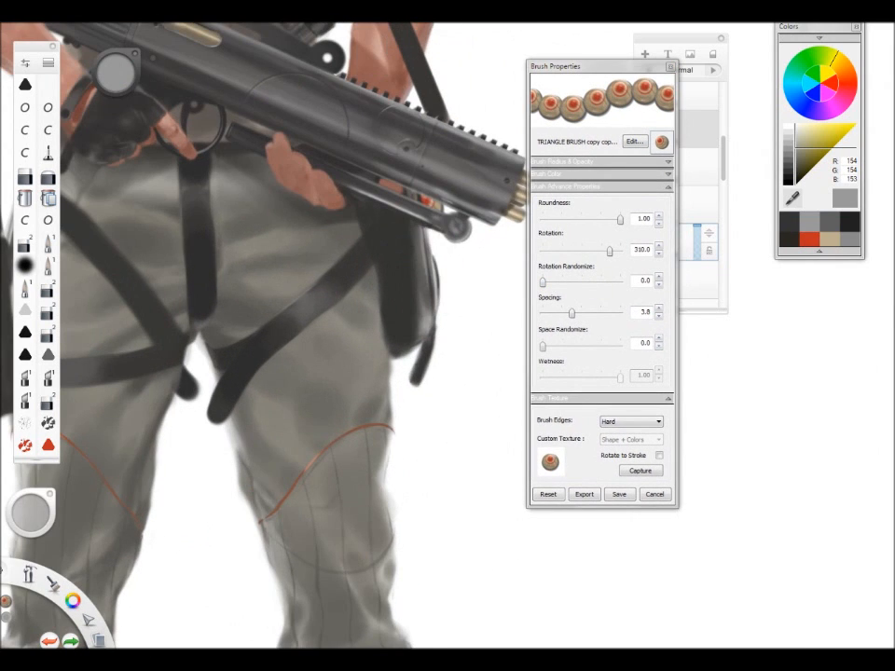
pyautogui.moveTo(431, 203); pyautogui.dragTo(436, 311)
pyautogui.press('Escape')
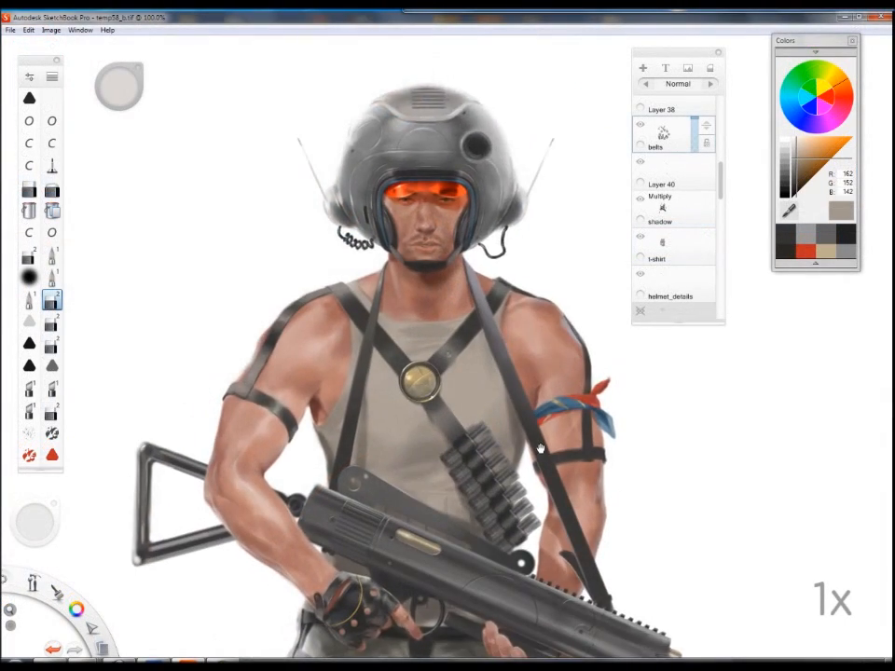
pyautogui.moveTo(539, 443); pyautogui.dragTo(518, 143)
pyautogui.moveTo(522, 418); pyautogui.dragTo(540, 570)
pyautogui.moveTo(497, 338); pyautogui.dragTo(492, 497)
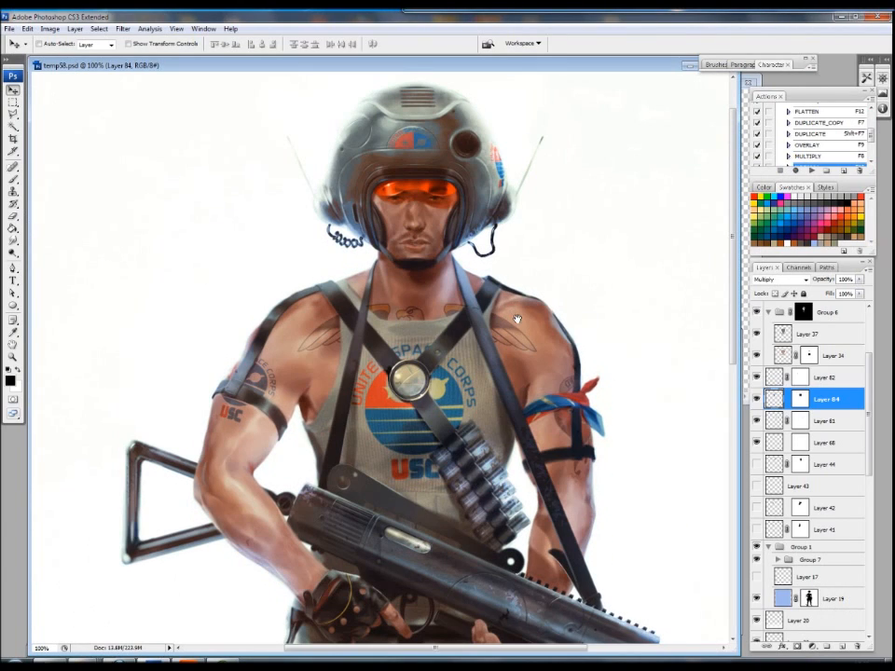
# In Photoshop, select the layers from Layer 82 down to Layer 41 in temp58.psd and group them.
pyautogui.moveTo(518, 319); pyautogui.dragTo(467, 234)
pyautogui.moveTo(490, 339); pyautogui.dragTo(510, 405)
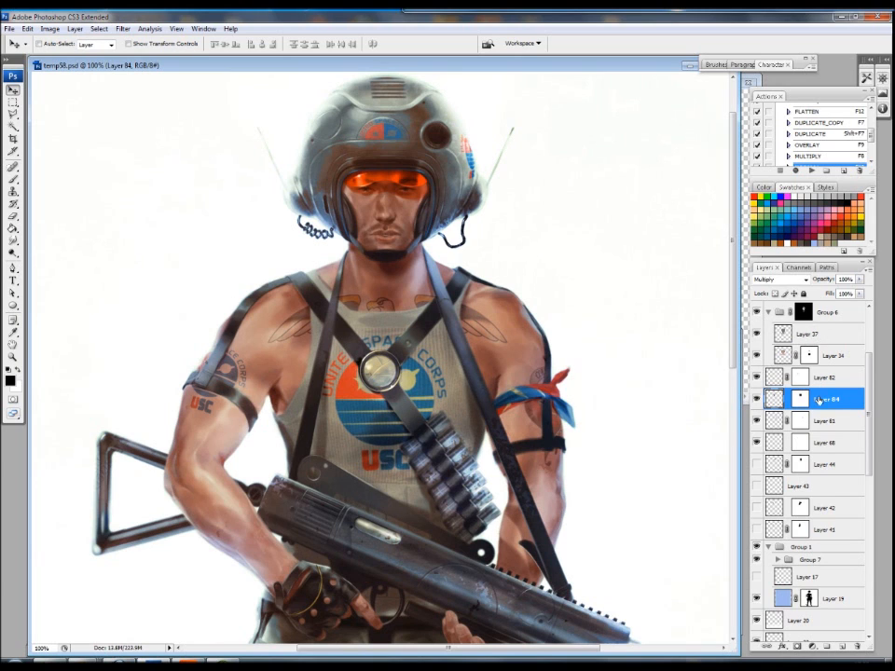
pyautogui.hotkey('alt', ']')
pyautogui.keyDown('shift'); pyautogui.click(833, 529); pyautogui.keyUp('shift')
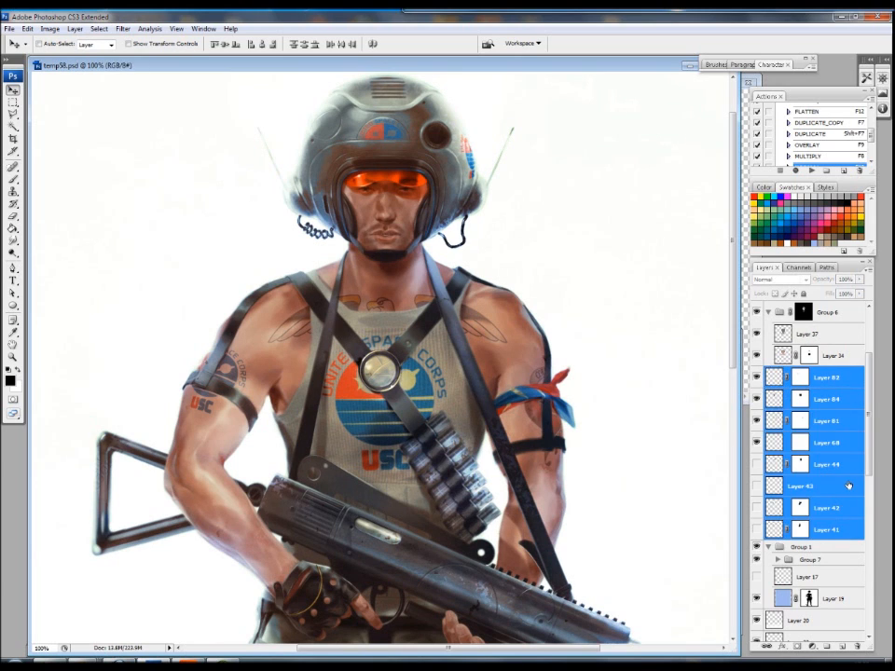
pyautogui.hotkey('ctrl', 'g')
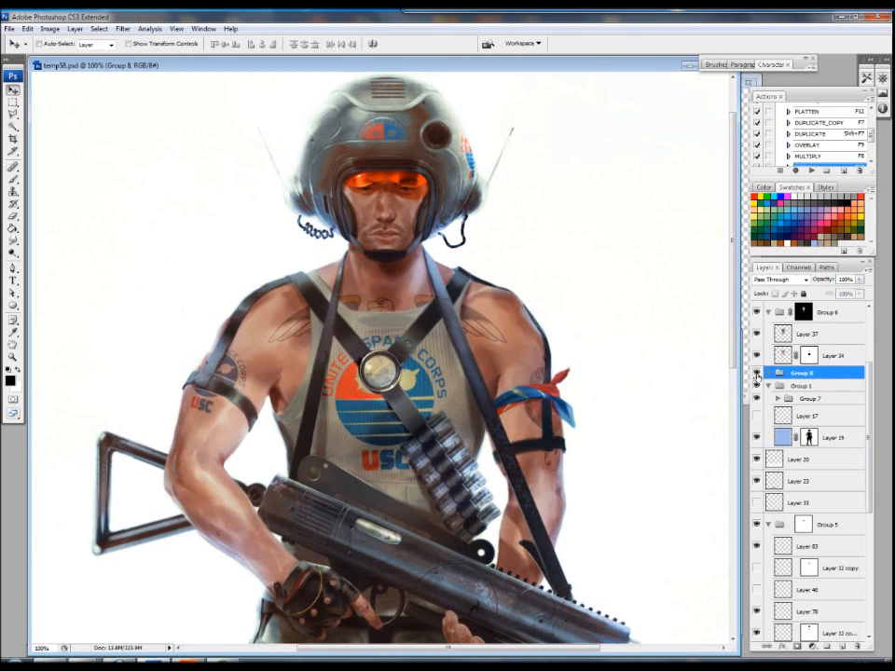
pyautogui.scroll(3, 874, 387)
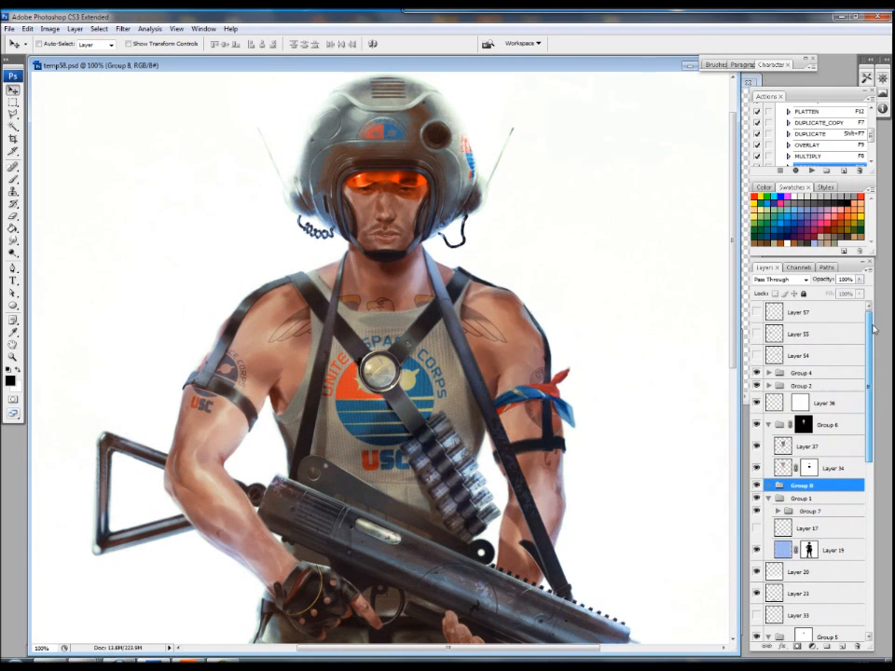
# Collapse Group 6, and hide and reshow Group 4, Group 2 and Group 1 to compare their effect on the soldier.
pyautogui.click(770, 427)
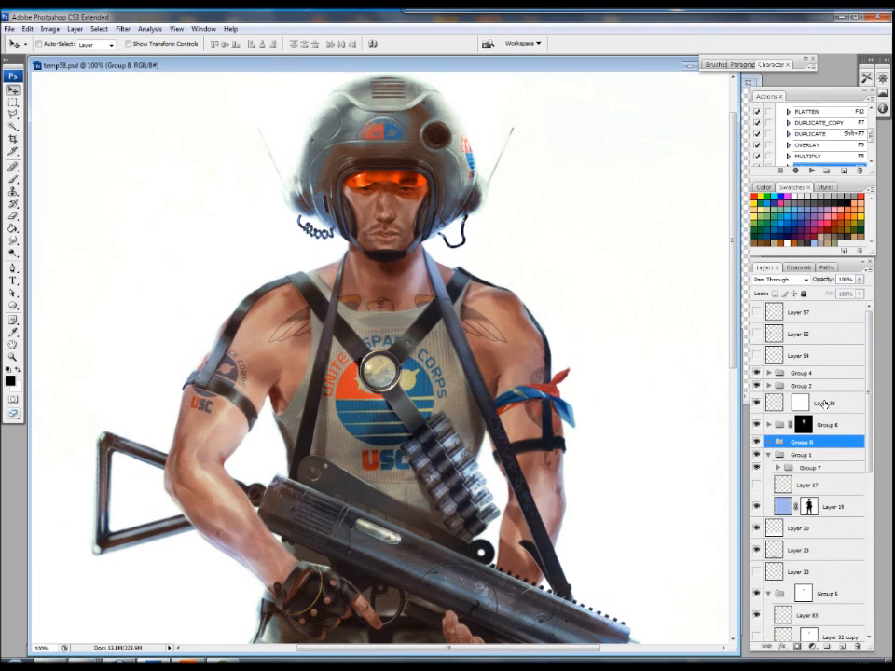
pyautogui.click(757, 374)
pyautogui.click(756, 374)
pyautogui.click(756, 386)
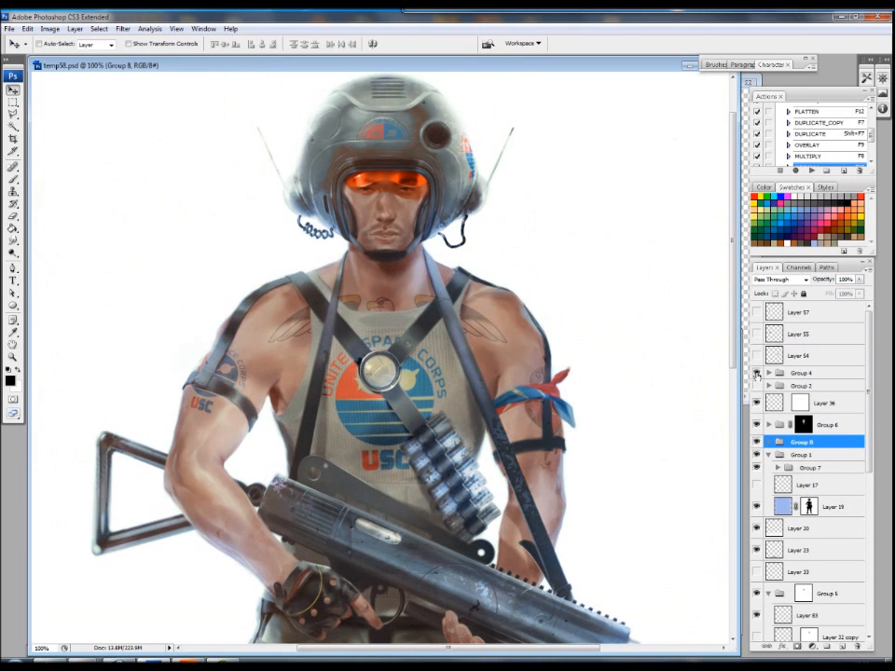
pyautogui.click(758, 377)
pyautogui.click(757, 375)
pyautogui.click(759, 385)
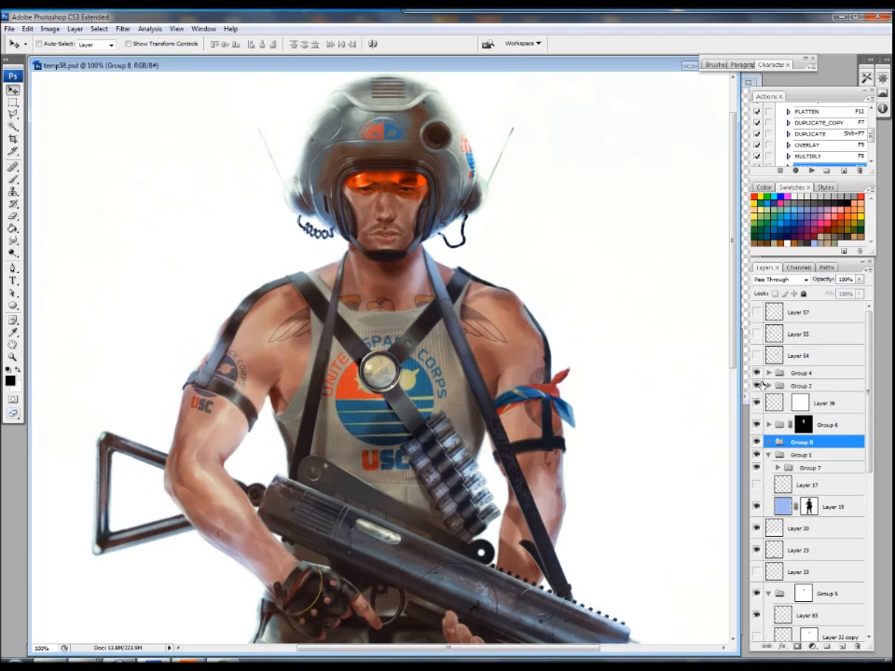
pyautogui.scroll(-3, 867, 390)
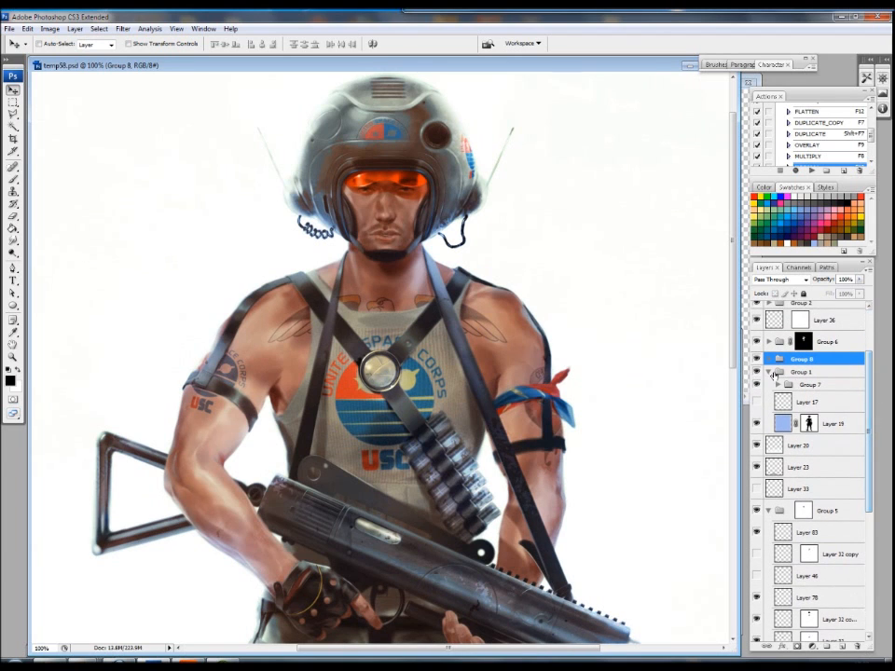
pyautogui.click(757, 373)
pyautogui.click(757, 373)
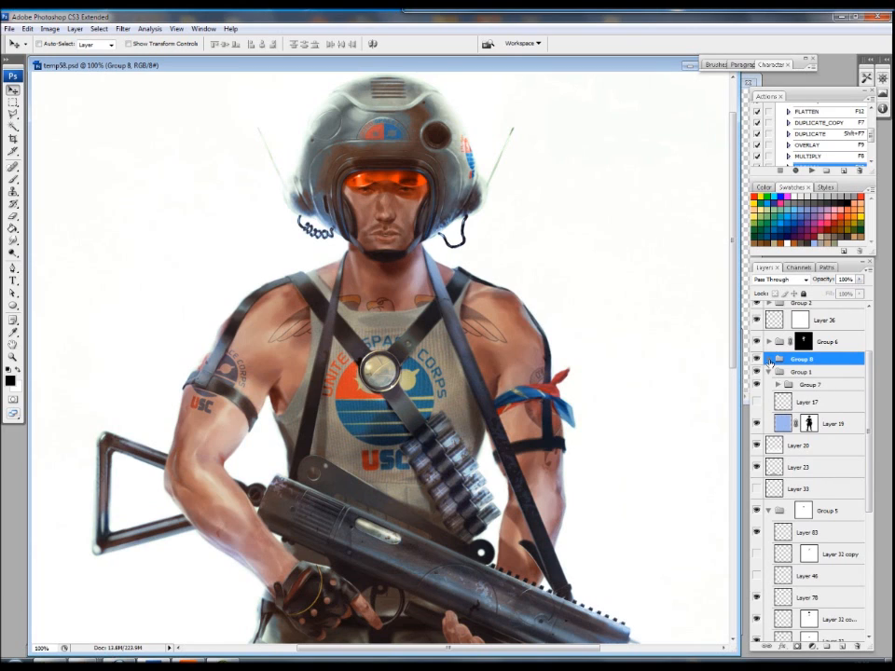
# Expand Group 8, hide and reshow Layer 84 to identify the chest tattoo, and select that layer.
pyautogui.click(769, 360)
pyautogui.click(757, 400)
pyautogui.click(758, 399)
pyautogui.click(813, 400)
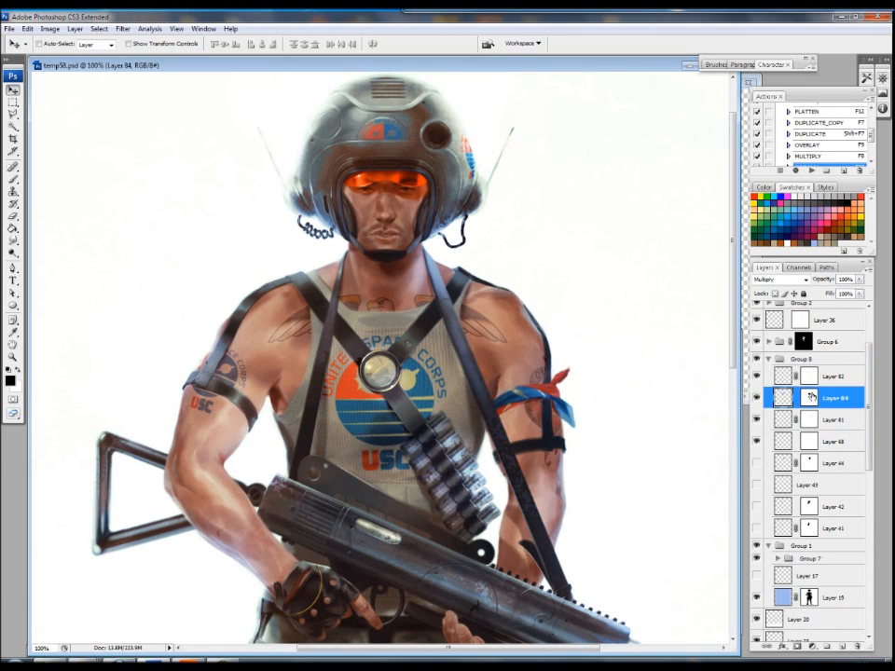
pyautogui.moveTo(459, 377); pyautogui.dragTo(514, 451)
# Disable Layer 84's mask to view the whole eagle tattoo, and enable the mask again.
pyautogui.rightClick(836, 397)
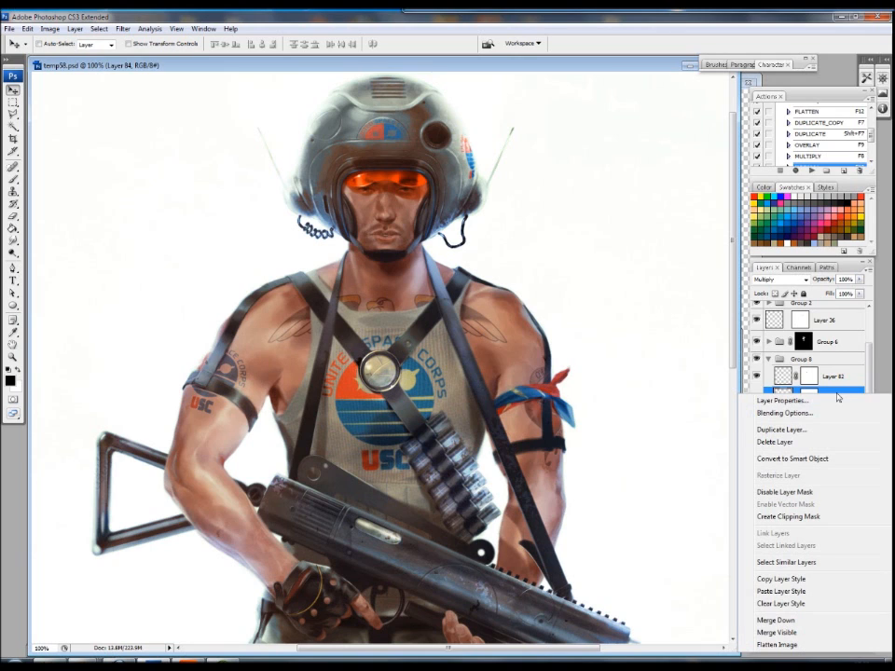
pyautogui.press('Escape')
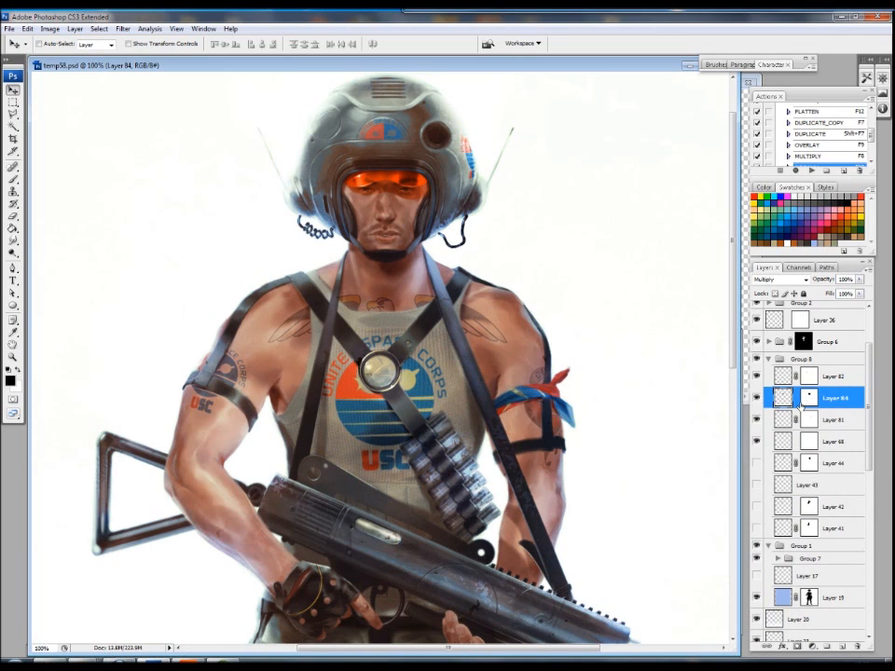
pyautogui.rightClick(817, 398)
pyautogui.click(786, 401)
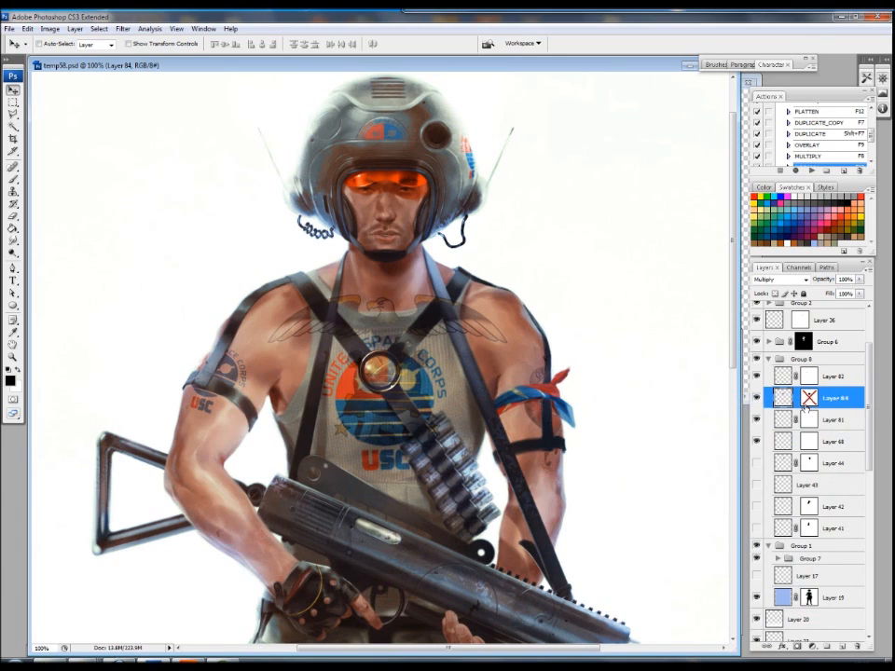
pyautogui.rightClick(809, 402)
pyautogui.click(809, 407)
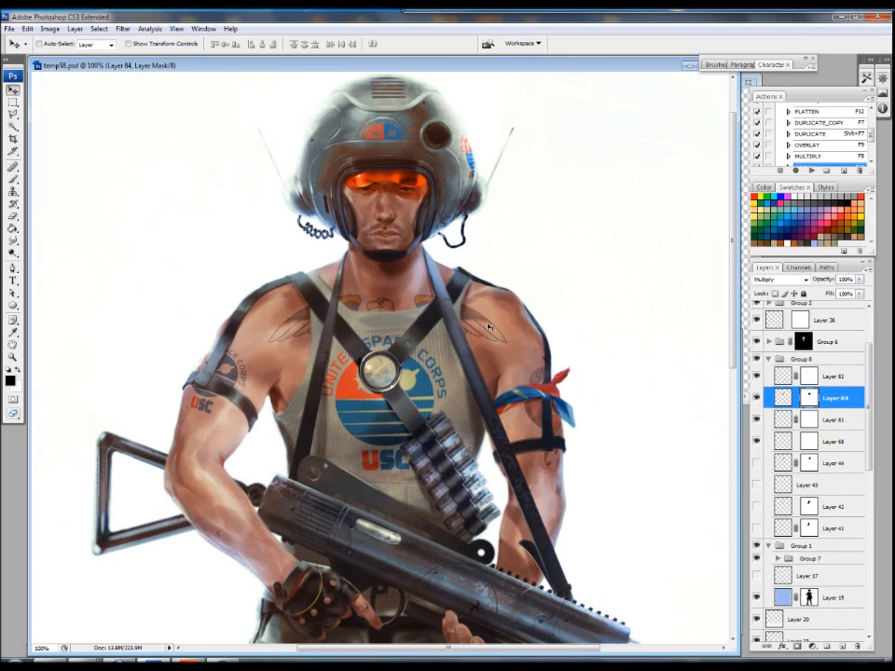
# Choose the soft 17 px brush for painting on Layer 84's mask.
pyautogui.press('b')
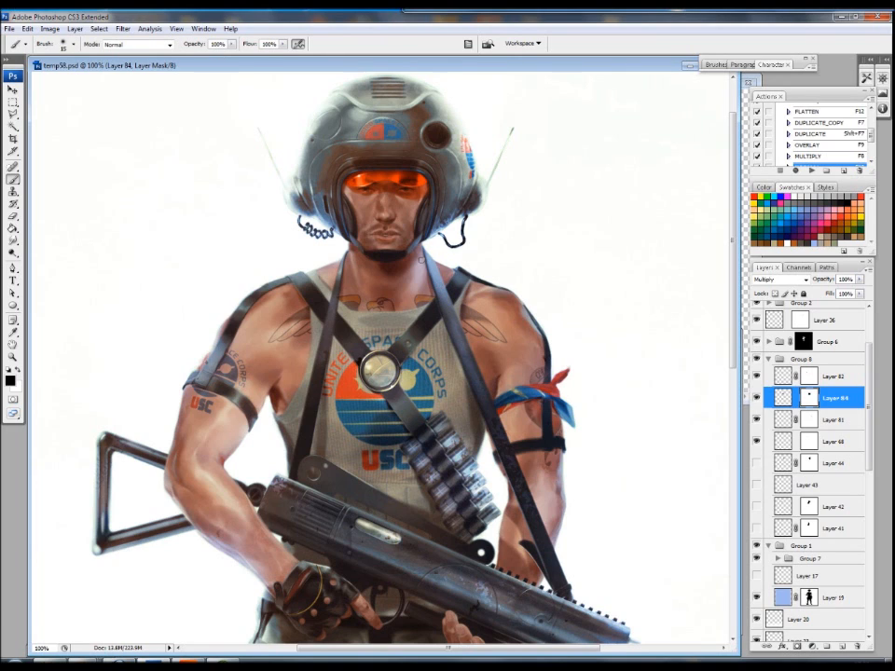
pyautogui.click(74, 44)
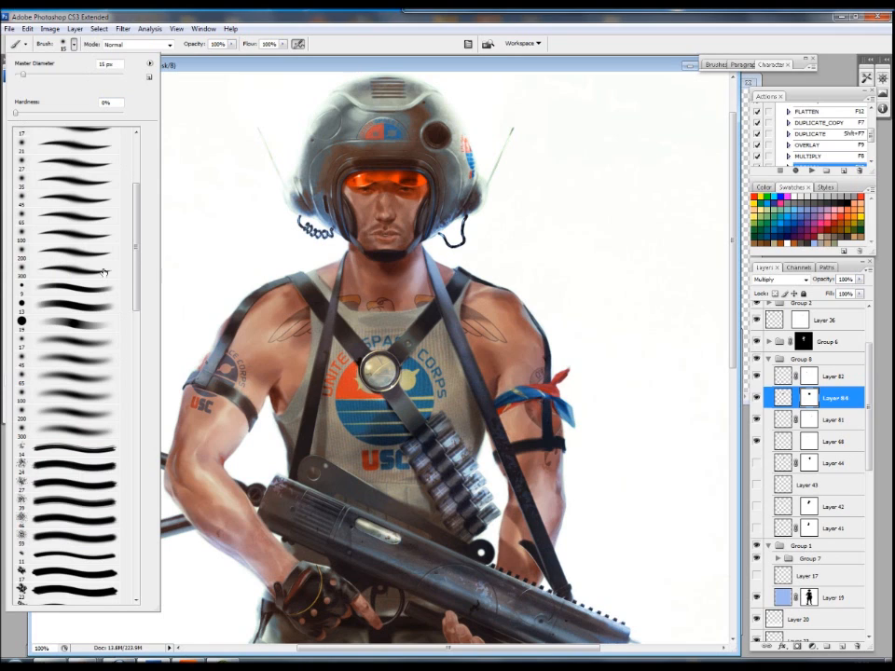
pyautogui.click(91, 343)
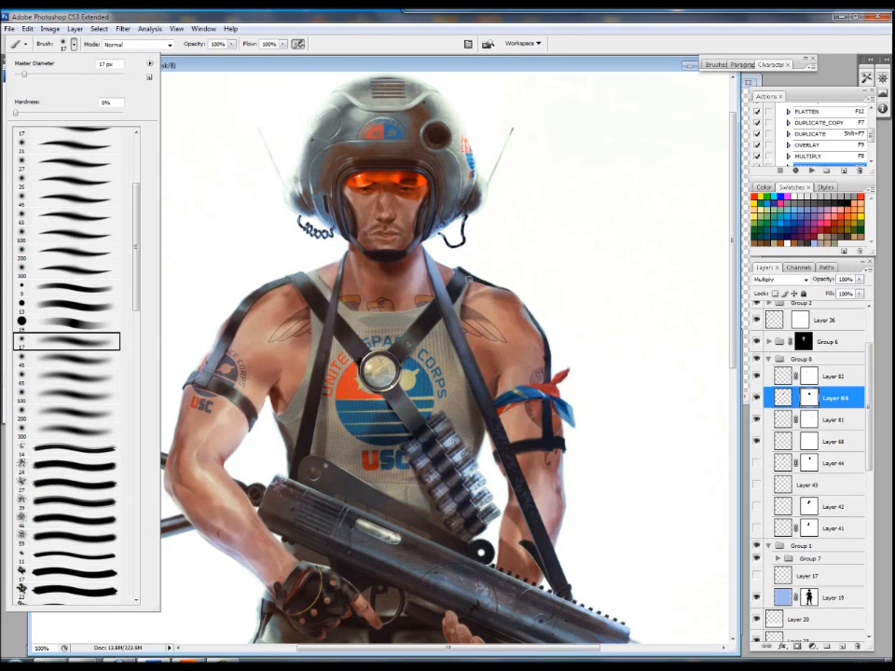
pyautogui.click(445, 302)
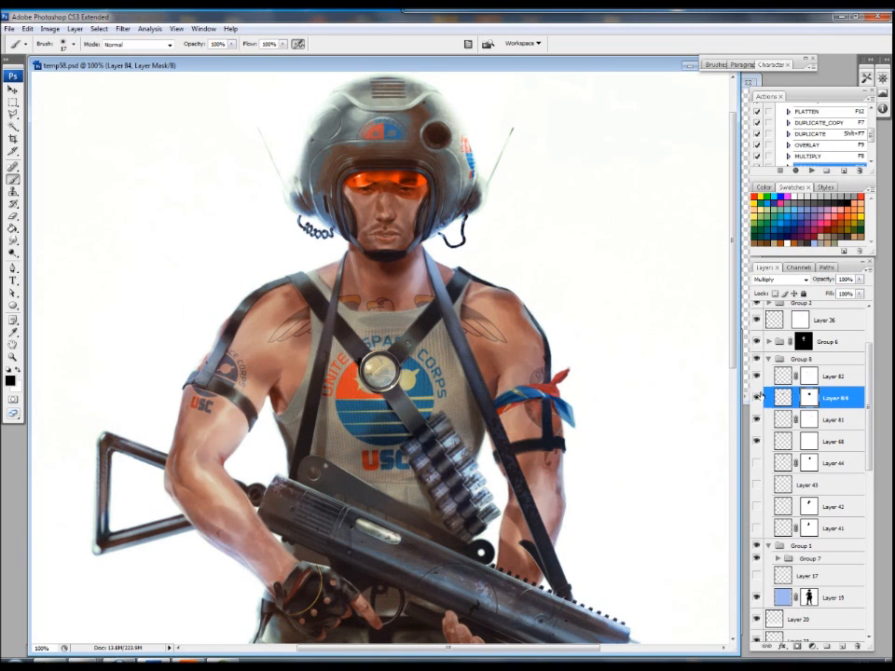
# Warp the eagle tattoo on Layer 84, bending its upper edge down in the middle and pulling its upper corners slightly inward.
pyautogui.click(788, 395)
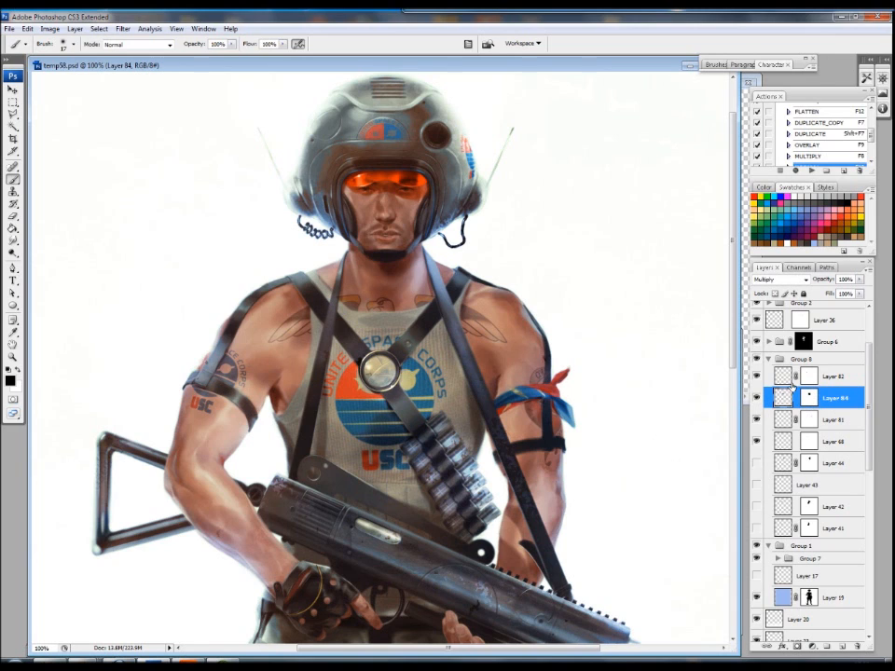
pyautogui.press('v')
pyautogui.moveTo(421, 356)
pyautogui.mouseDown()
pyautogui.moveTo(421, 341)
pyautogui.moveTo(426, 351)
pyautogui.mouseUp()
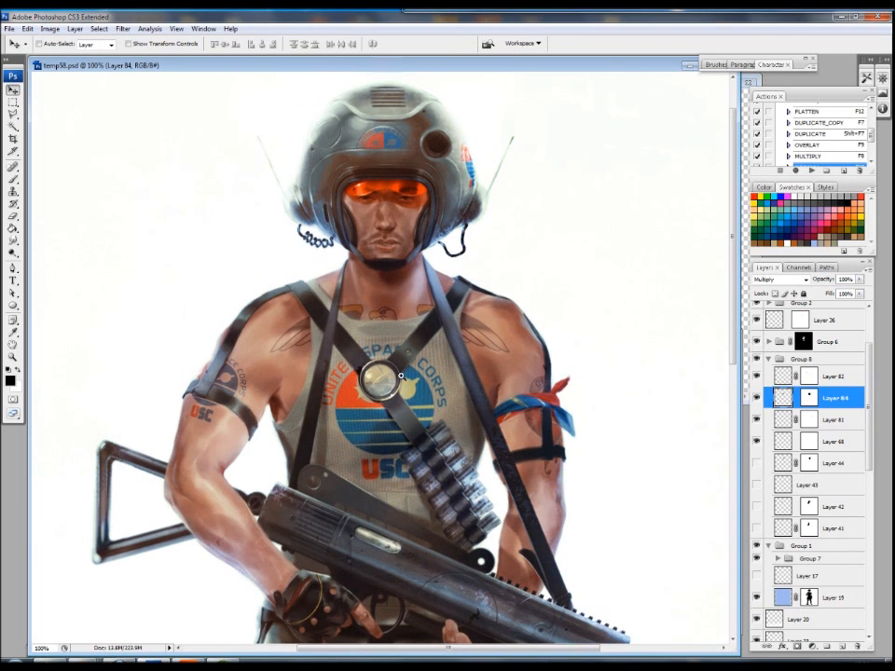
pyautogui.scroll(1, 359, 219)
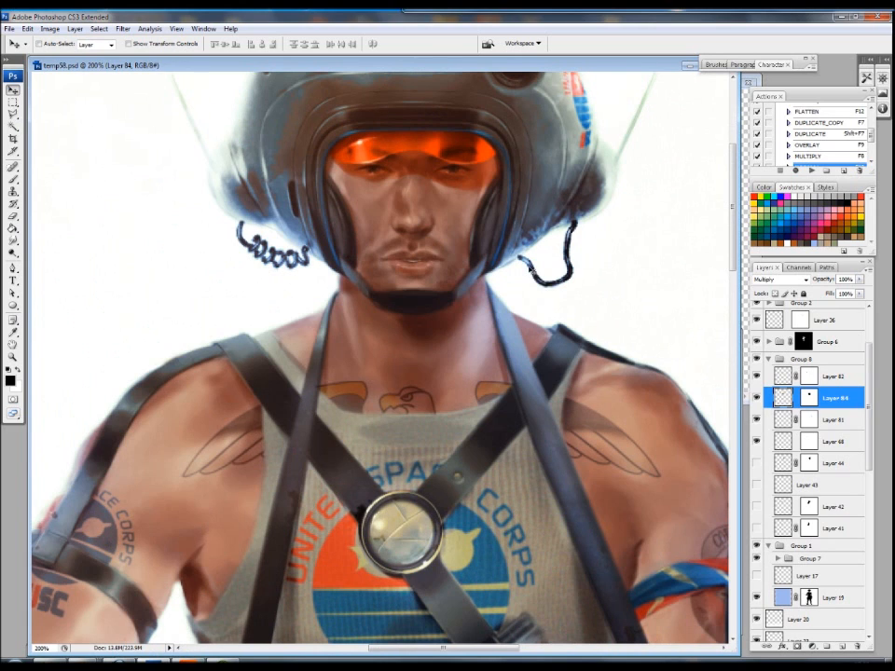
pyautogui.hotkey('ctrl', 't')
pyautogui.click(433, 45)
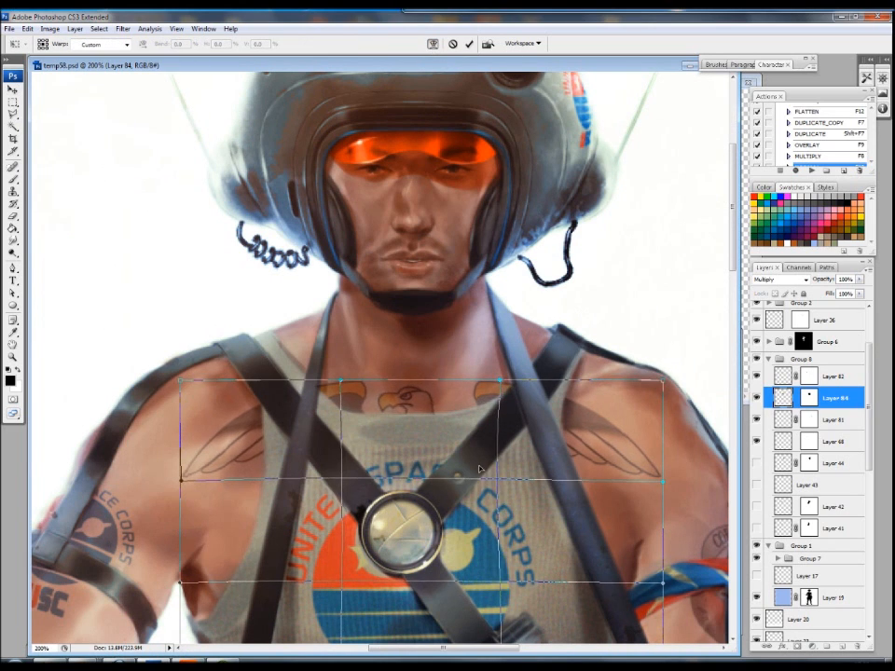
pyautogui.moveTo(417, 401); pyautogui.dragTo(402, 393)
pyautogui.moveTo(342, 396); pyautogui.dragTo(346, 405)
pyautogui.moveTo(501, 391); pyautogui.dragTo(490, 399)
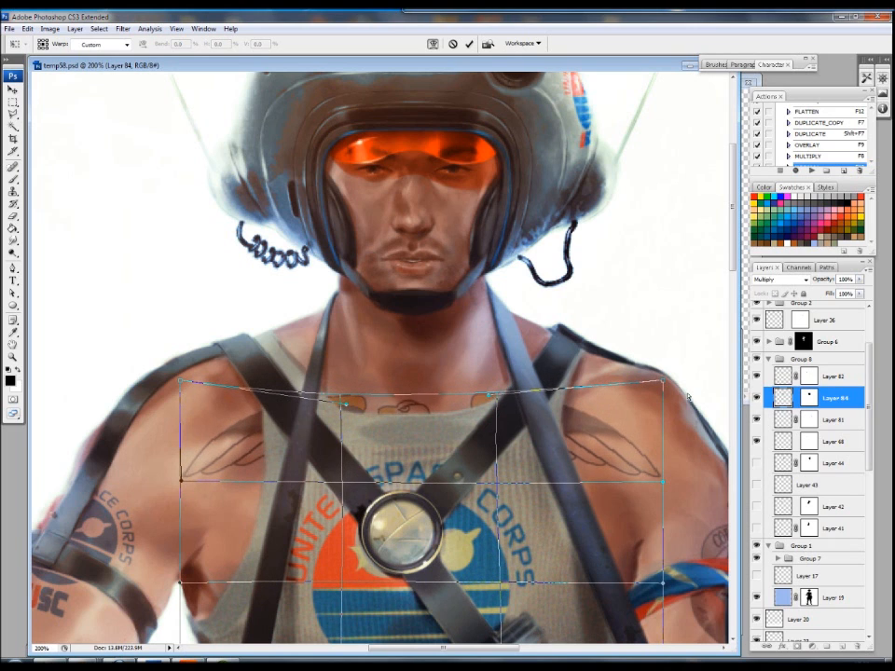
pyautogui.moveTo(663, 381); pyautogui.dragTo(651, 379)
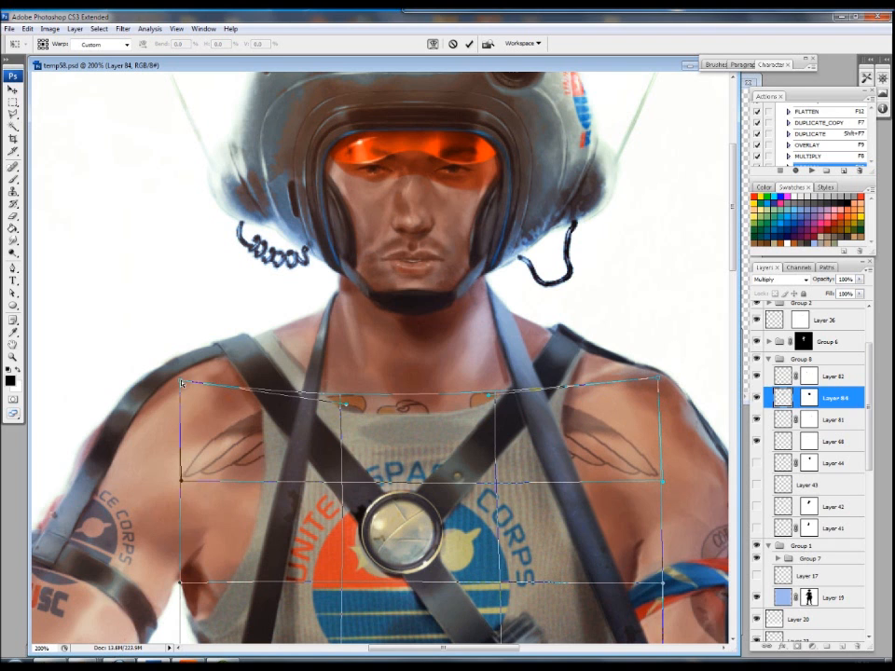
pyautogui.moveTo(183, 384); pyautogui.dragTo(192, 380)
pyautogui.moveTo(459, 444); pyautogui.dragTo(462, 370)
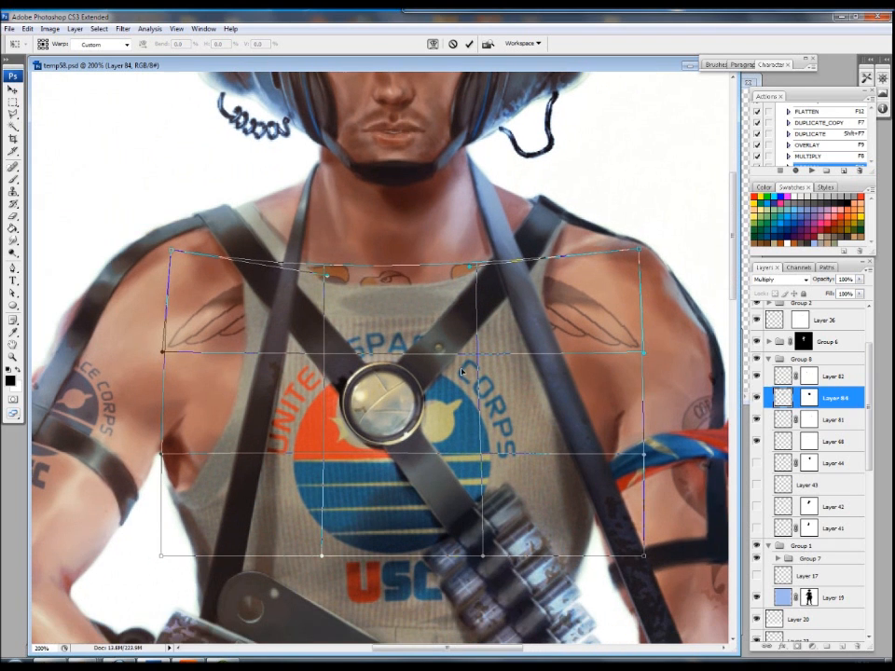
pyautogui.press('Return')
pyautogui.hotkey('ctrl', '-')
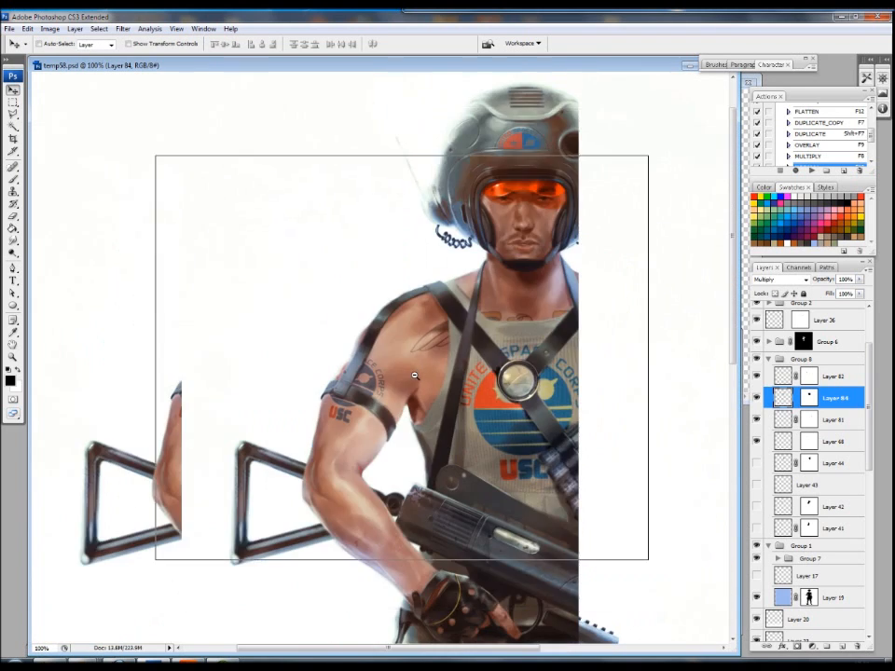
pyautogui.hotkey('ctrl', '-')
pyautogui.moveTo(465, 435); pyautogui.dragTo(569, 213)
pyautogui.moveTo(564, 379); pyautogui.dragTo(515, 403)
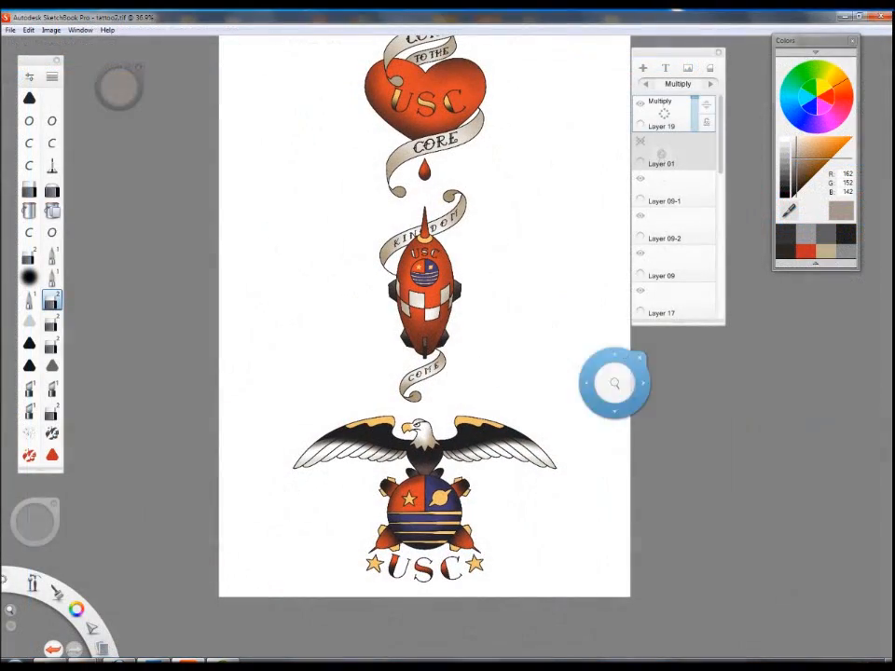
# Switch to tattoo2.tif in SketchBook Pro, turn on Symmetry Y, and select the lower Layer 17 just above the background.
pyautogui.scroll(-4, 723, 243)
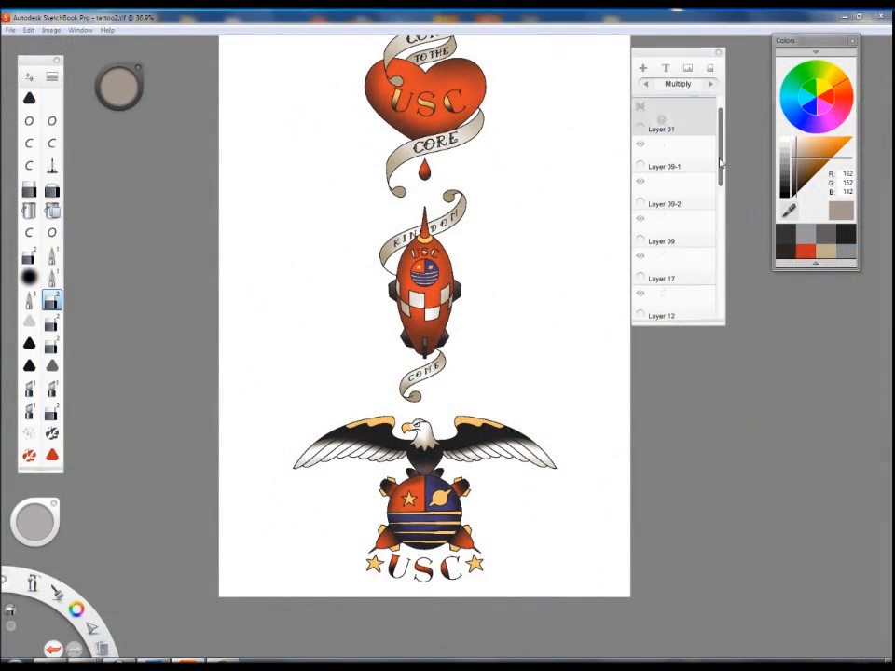
pyautogui.scroll(-3, 722, 243)
pyautogui.click(694, 309)
pyautogui.click(686, 308)
pyautogui.click(690, 285)
# Enlarge the canvas downward, anchored at its top centre, to make blank space below the USC lettering.
pyautogui.click(51, 30)
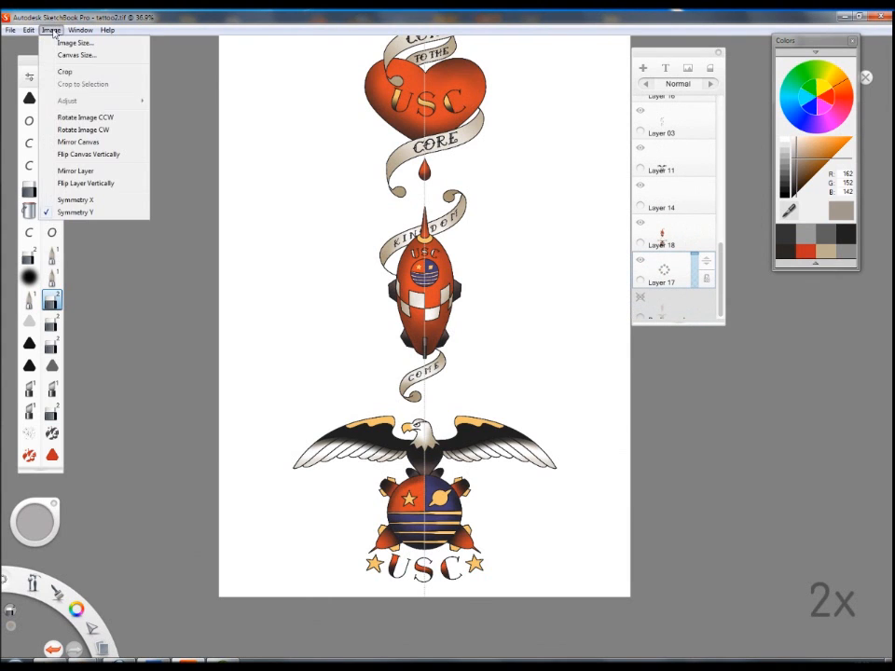
pyautogui.click(84, 56)
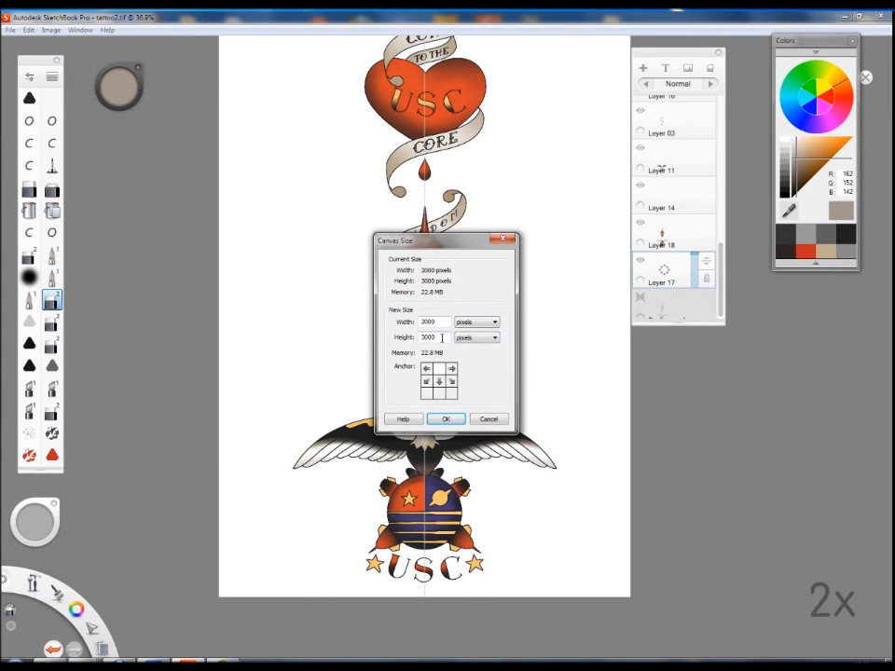
pyautogui.click(449, 421)
pyautogui.scroll(4, 479, 463)
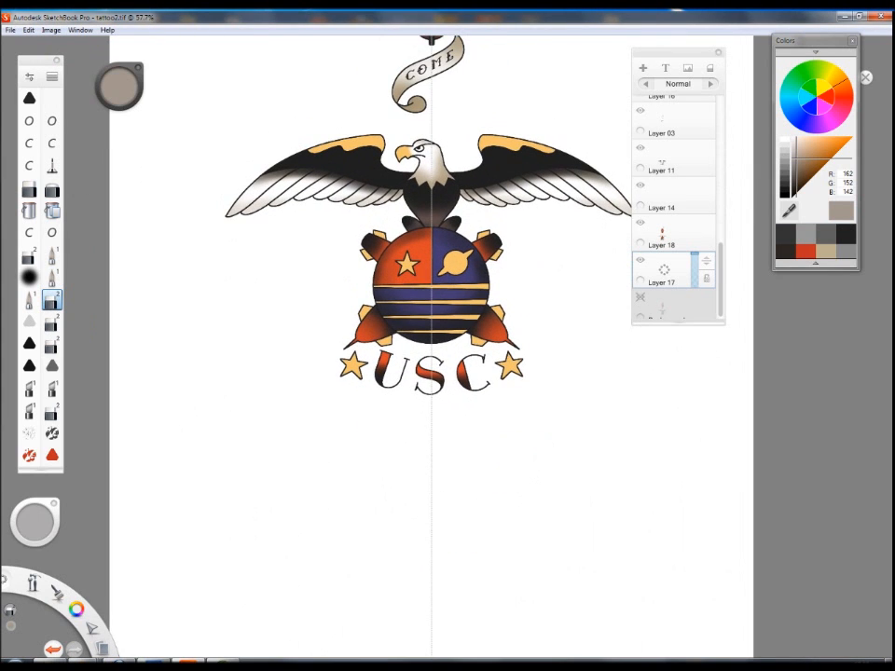
# Set the HARD-PAINT-LARGE copy brush's roundness to 1.00 and sample the near-black colour (32, 32, 32) from the tattoo artwork.
pyautogui.doubleClick(52, 121)
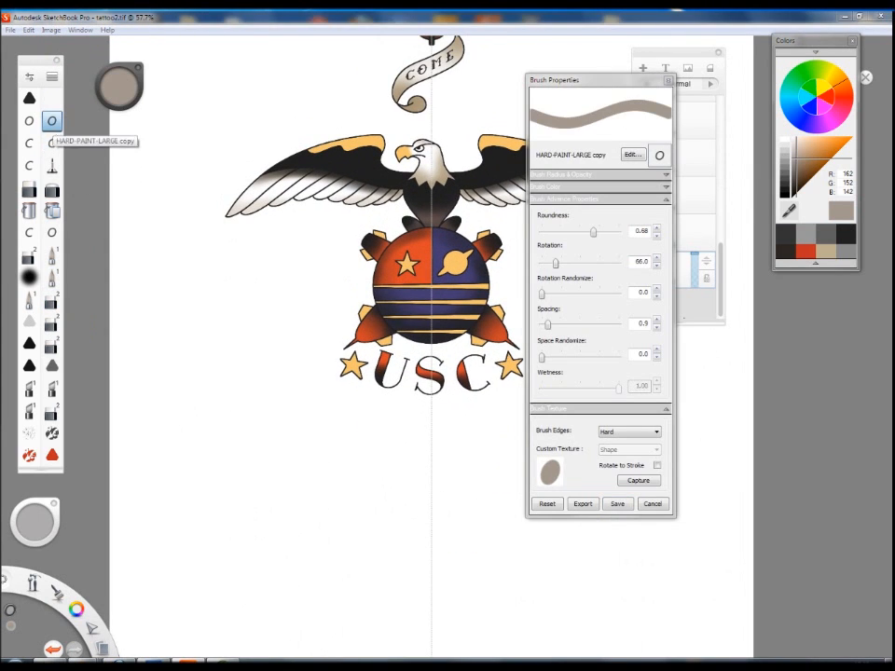
pyautogui.scroll(4, 364, 162)
pyautogui.scroll(-2, 401, 279)
pyautogui.moveTo(593, 231); pyautogui.dragTo(623, 231)
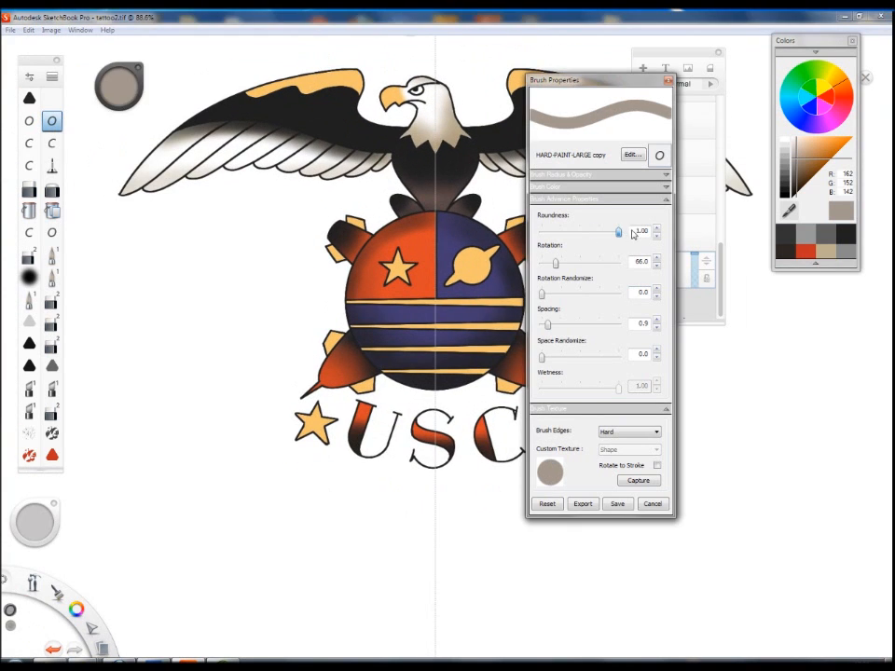
pyautogui.scroll(2, 399, 422)
pyautogui.scroll(3, 399, 422)
pyautogui.keyDown('alt'); pyautogui.click(444, 355); pyautogui.keyUp('alt')
pyautogui.moveTo(444, 355); pyautogui.dragTo(364, 351)
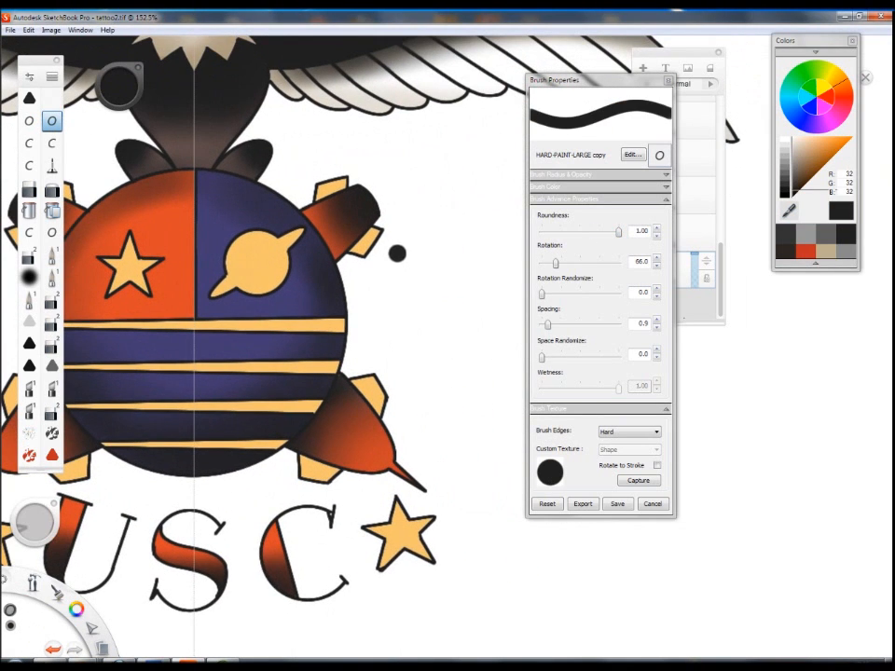
# Set the brush rotation to 0.0 and draw small mirrored line and curl marks on both sides of the globe.
pyautogui.moveTo(399, 246)
pyautogui.mouseDown()
pyautogui.moveTo(383, 246)
pyautogui.moveTo(386, 239)
pyautogui.mouseUp()
pyautogui.moveTo(383, 250); pyautogui.dragTo(392, 241)
pyautogui.moveTo(393, 250); pyautogui.dragTo(401, 234)
pyautogui.moveTo(556, 264); pyautogui.dragTo(523, 268)
pyautogui.moveTo(420, 262); pyautogui.dragTo(405, 288)
pyautogui.moveTo(397, 295)
pyautogui.mouseDown()
pyautogui.moveTo(423, 315)
pyautogui.moveTo(395, 432)
pyautogui.moveTo(428, 428)
pyautogui.mouseUp()
pyautogui.press('space')
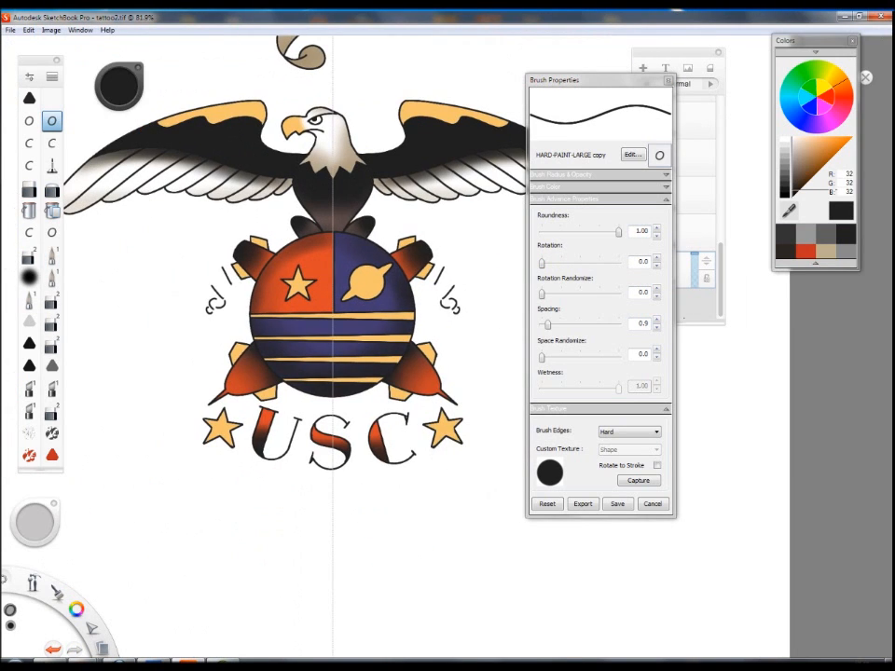
# Try drawing a mirrored skull dome and temples in the blank area below the USC lettering, and undo the attempts.
pyautogui.press('space')
pyautogui.moveTo(340, 600)
pyautogui.mouseDown()
pyautogui.moveTo(332, 354)
pyautogui.moveTo(362, 294)
pyautogui.mouseUp()
pyautogui.moveTo(366, 238); pyautogui.dragTo(286, 418)
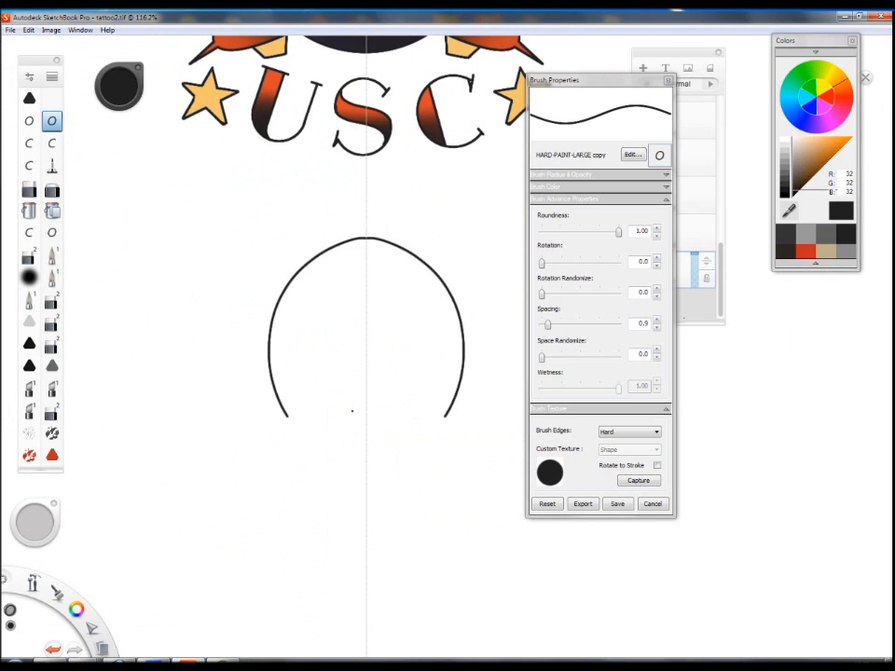
pyautogui.press('space')
pyautogui.moveTo(398, 389); pyautogui.dragTo(415, 359)
pyautogui.hotkey('ctrl', 'z')
pyautogui.moveTo(358, 204); pyautogui.dragTo(274, 387)
pyautogui.press('space')
pyautogui.moveTo(238, 350); pyautogui.dragTo(266, 307)
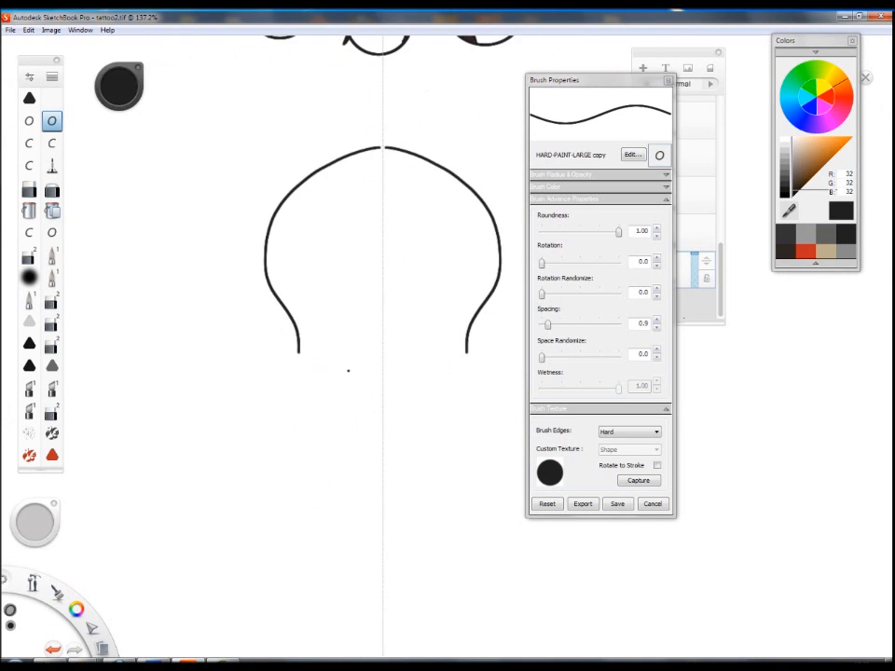
pyautogui.hotkey('ctrl', 'b')
pyautogui.hotkey('ctrl', 'z')
pyautogui.moveTo(437, 130); pyautogui.dragTo(495, 176)
pyautogui.hotkey('ctrl', 'z')
# Draw the mirrored skull outline with brow notches, cheekbones and a rounded jaw, and add a triangular nose opening.
pyautogui.moveTo(385, 123)
pyautogui.mouseDown()
pyautogui.moveTo(414, 126)
pyautogui.moveTo(524, 279)
pyautogui.moveTo(478, 363)
pyautogui.moveTo(516, 379)
pyautogui.moveTo(516, 304)
pyautogui.moveTo(458, 383)
pyautogui.moveTo(467, 361)
pyautogui.moveTo(482, 447)
pyautogui.moveTo(379, 492)
pyautogui.mouseUp()
pyautogui.scroll(2, 462, 376)
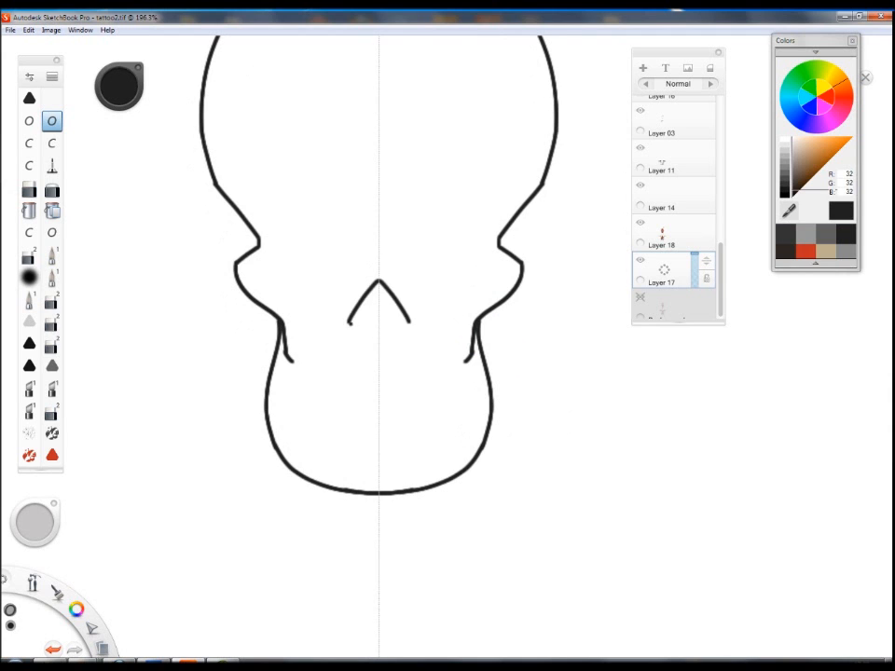
pyautogui.moveTo(281, 256)
pyautogui.mouseDown()
pyautogui.moveTo(444, 324)
pyautogui.moveTo(420, 307)
pyautogui.mouseUp()
# Draw the skull's curved mouth line between the cheeks and the short vertical strokes that divide the teeth.
pyautogui.moveTo(271, 354); pyautogui.dragTo(269, 397)
pyautogui.moveTo(360, 364); pyautogui.dragTo(360, 420)
pyautogui.moveTo(270, 377); pyautogui.dragTo(360, 392)
pyautogui.moveTo(412, 432); pyautogui.dragTo(406, 503)
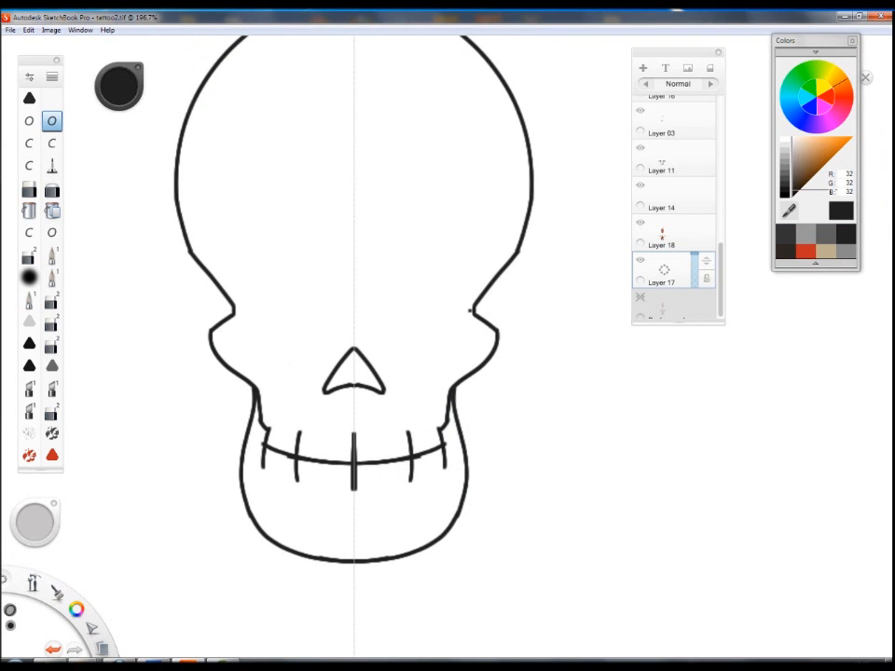
# Erase the skull's notched brows and temples and redraw the mirrored sides as smooth curves running into the cheekbones.
pyautogui.click(29, 254)
pyautogui.moveTo(213, 328); pyautogui.dragTo(211, 338)
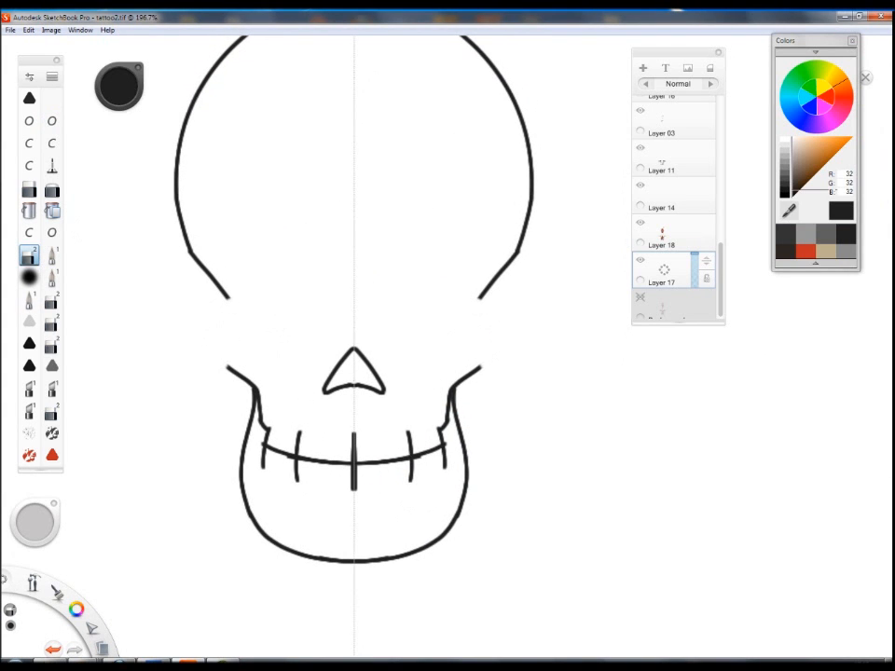
pyautogui.moveTo(228, 298); pyautogui.dragTo(228, 366)
pyautogui.scroll(-5, 443, 461)
pyautogui.scroll(4, 444, 462)
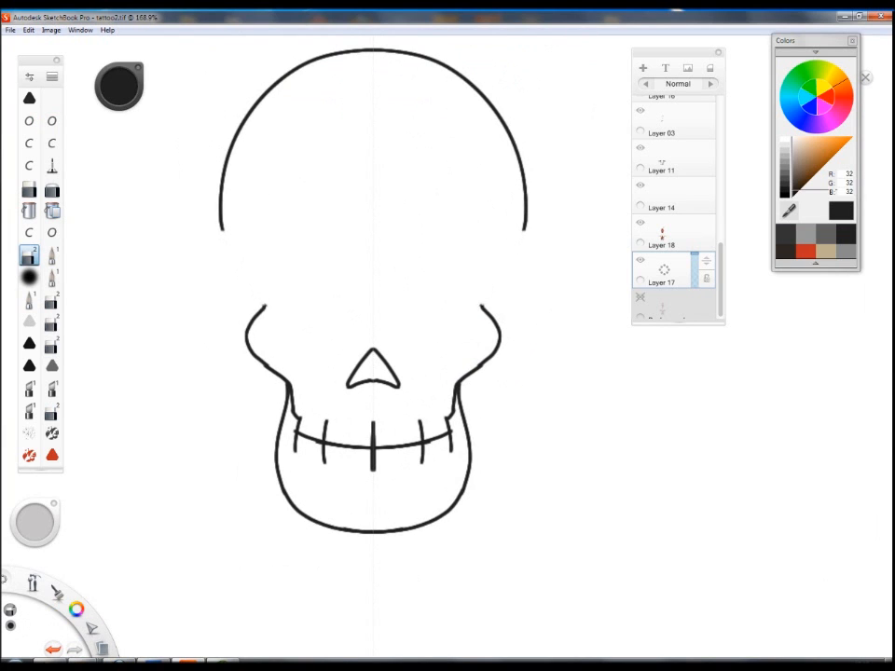
pyautogui.click(51, 121)
pyautogui.moveTo(525, 230)
pyautogui.mouseDown()
pyautogui.moveTo(483, 303)
pyautogui.moveTo(456, 300)
pyautogui.moveTo(448, 319)
pyautogui.moveTo(410, 329)
pyautogui.moveTo(432, 396)
pyautogui.moveTo(392, 432)
pyautogui.moveTo(384, 461)
pyautogui.moveTo(416, 425)
pyautogui.moveTo(389, 411)
pyautogui.moveTo(480, 508)
pyautogui.moveTo(416, 352)
pyautogui.moveTo(390, 334)
pyautogui.mouseUp()
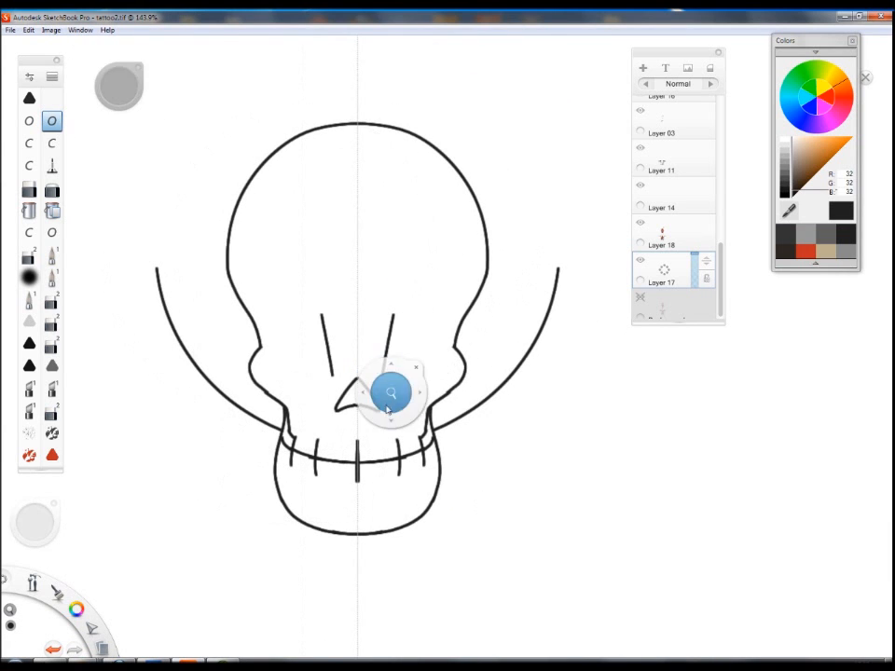
# Draw the lower points of the mirrored star-shaped eyes above the nose and erase their crossing lines.
pyautogui.moveTo(390, 392); pyautogui.dragTo(410, 369)
pyautogui.moveTo(453, 298); pyautogui.dragTo(376, 357)
pyautogui.moveTo(396, 242); pyautogui.dragTo(483, 323)
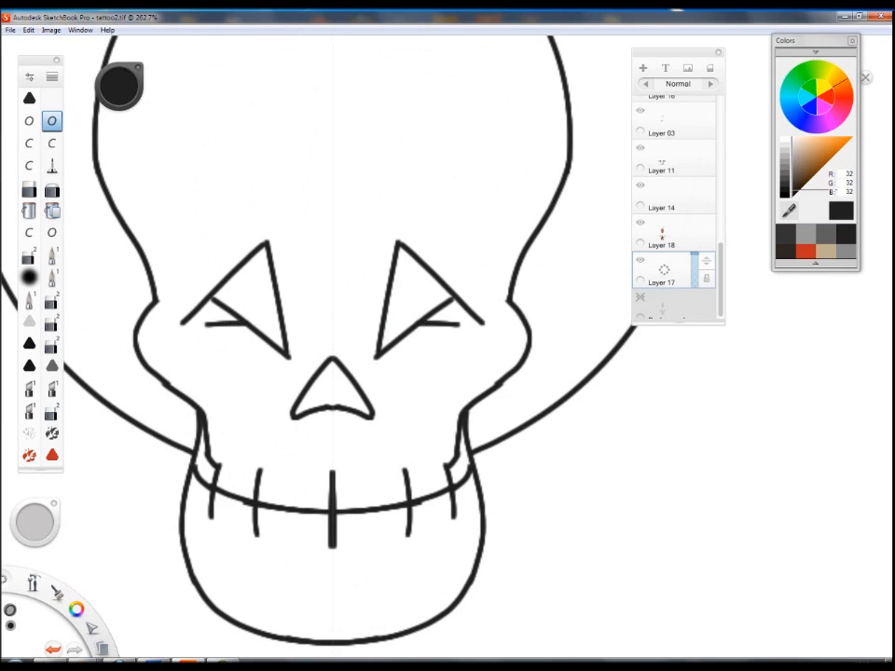
pyautogui.press('e')
pyautogui.moveTo(427, 311); pyautogui.dragTo(440, 315)
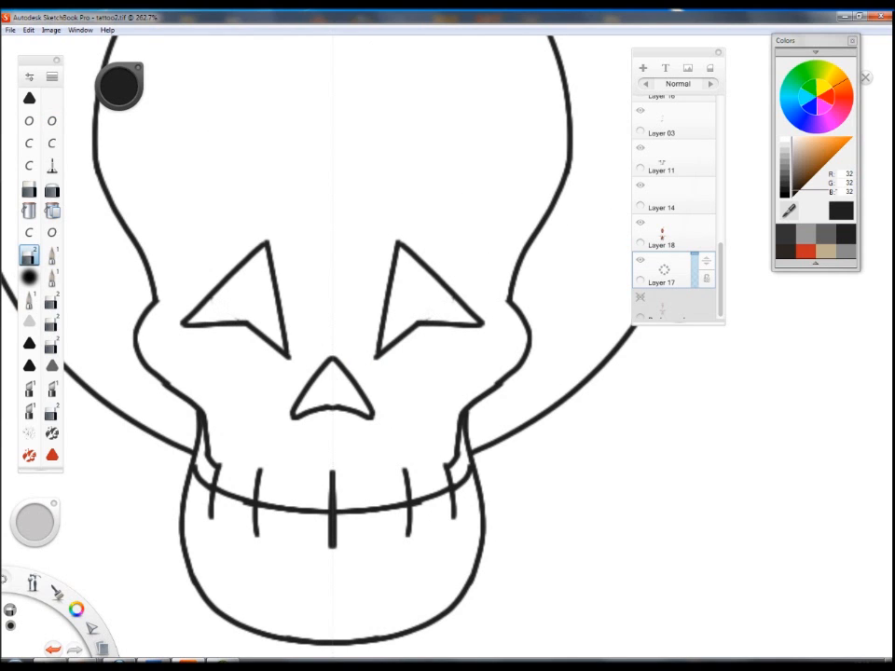
# Complete both eyes as five-pointed stars and erase the overlapping lines at their points.
pyautogui.moveTo(373, 373); pyautogui.dragTo(411, 398)
pyautogui.click(51, 121)
pyautogui.moveTo(435, 301)
pyautogui.mouseDown()
pyautogui.moveTo(421, 342)
pyautogui.moveTo(427, 329)
pyautogui.mouseUp()
pyautogui.press('e')
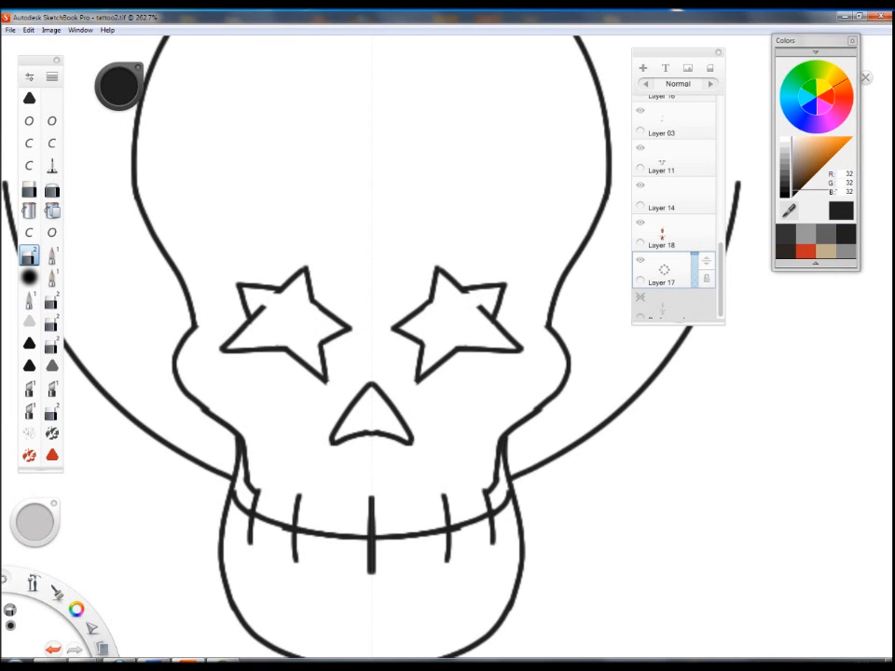
pyautogui.press('space')
pyautogui.moveTo(490, 311); pyautogui.dragTo(411, 466)
pyautogui.press('space')
pyautogui.moveTo(448, 347)
pyautogui.mouseDown()
pyautogui.moveTo(485, 214)
pyautogui.moveTo(392, 467)
pyautogui.mouseUp()
pyautogui.press('space')
pyautogui.moveTo(438, 424); pyautogui.dragTo(461, 452)
pyautogui.moveTo(479, 395)
pyautogui.mouseDown()
pyautogui.moveTo(530, 339)
pyautogui.moveTo(481, 322)
pyautogui.mouseUp()
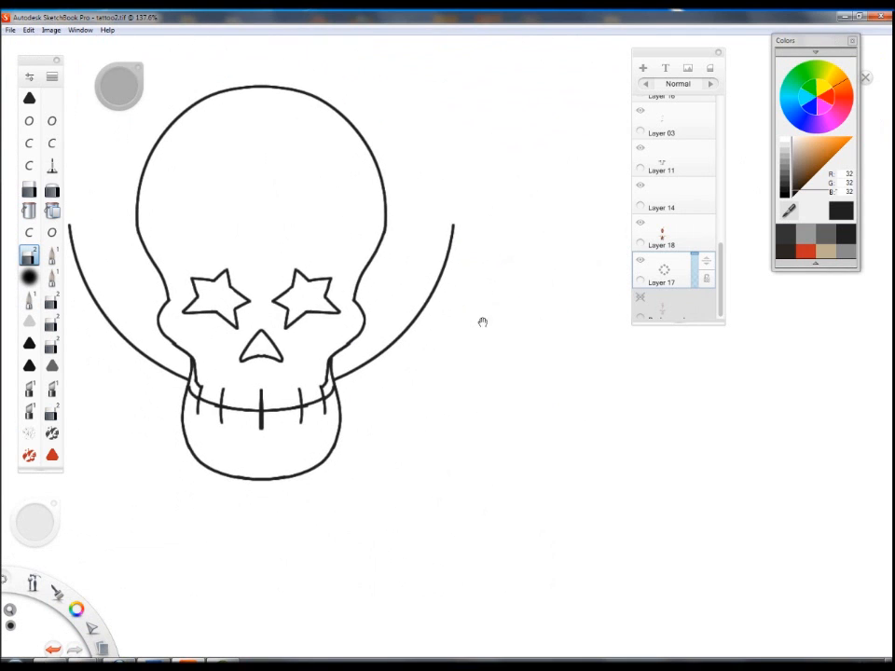
# Extend the mirrored wing curves beside the skull upward and outward from their open ends.
pyautogui.click(51, 120)
pyautogui.moveTo(453, 224); pyautogui.dragTo(523, 135)
pyautogui.press('space')
pyautogui.moveTo(464, 320); pyautogui.dragTo(496, 281)
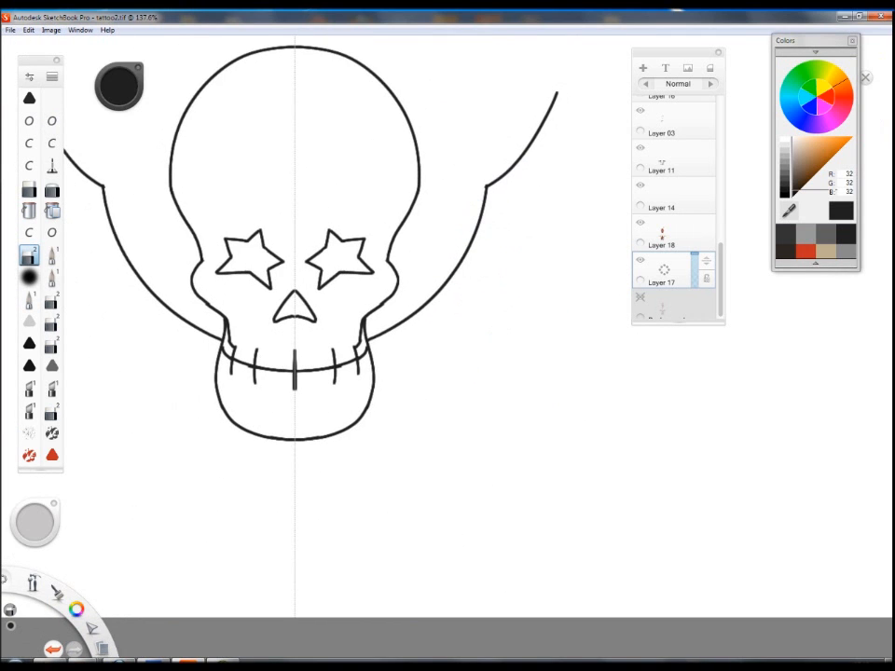
pyautogui.press('space')
pyautogui.moveTo(540, 240); pyautogui.dragTo(504, 280)
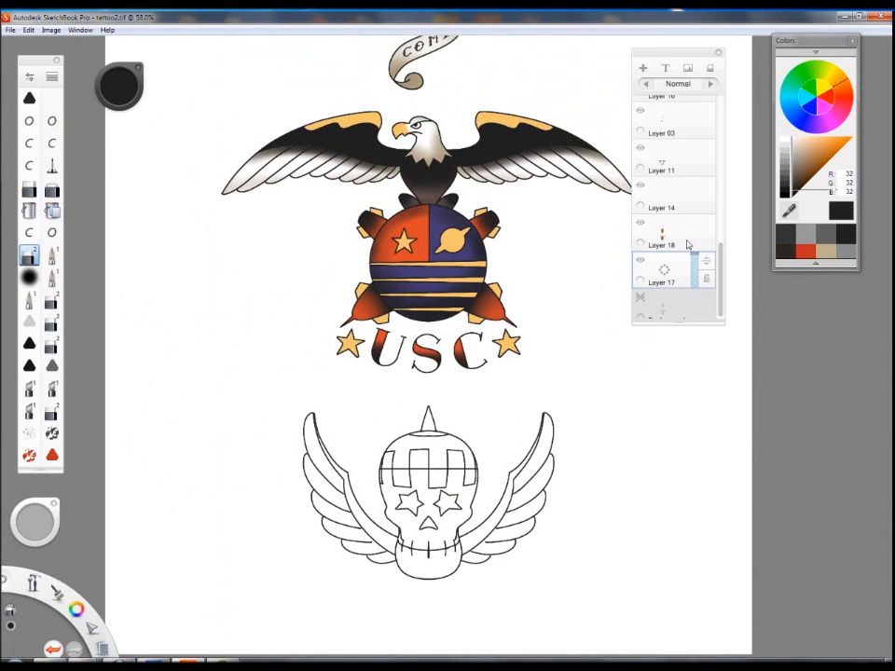
# Move Layer 17 above Layer 18, select Layer 18 and prepare a flood fill in red (R 210, G 60, B 42).
pyautogui.moveTo(675, 275)
pyautogui.mouseDown()
pyautogui.moveTo(679, 245)
pyautogui.moveTo(682, 260)
pyautogui.mouseUp()
pyautogui.click(679, 268)
pyautogui.click(806, 252)
pyautogui.click(52, 211)
# Fill alternating squares of the two-row checker band on the skull's dome with red.
pyautogui.press('space')
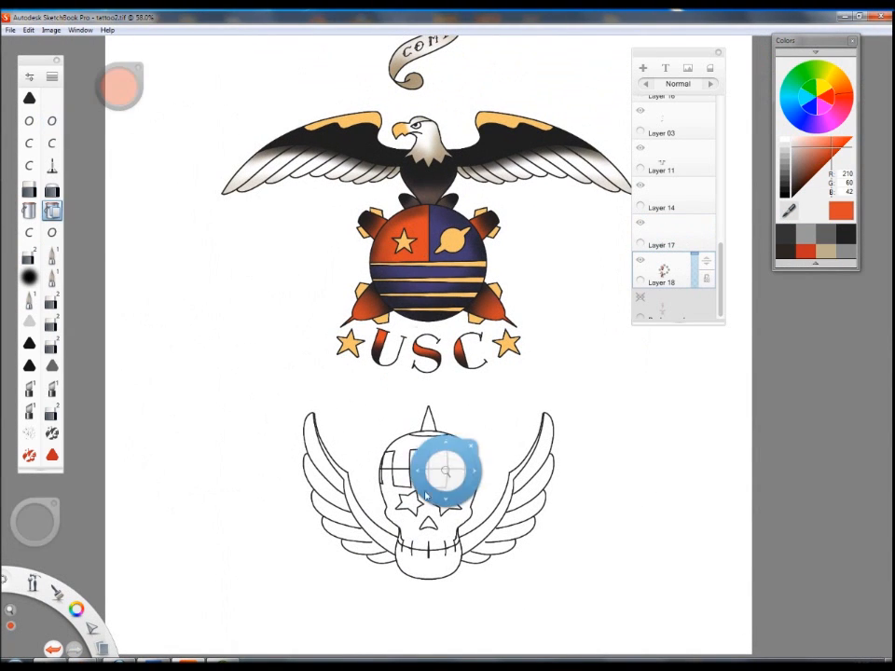
pyautogui.moveTo(468, 449); pyautogui.dragTo(508, 405)
pyautogui.moveTo(447, 471); pyautogui.dragTo(454, 424)
pyautogui.click(410, 402)
pyautogui.click(438, 433)
pyautogui.click(471, 401)
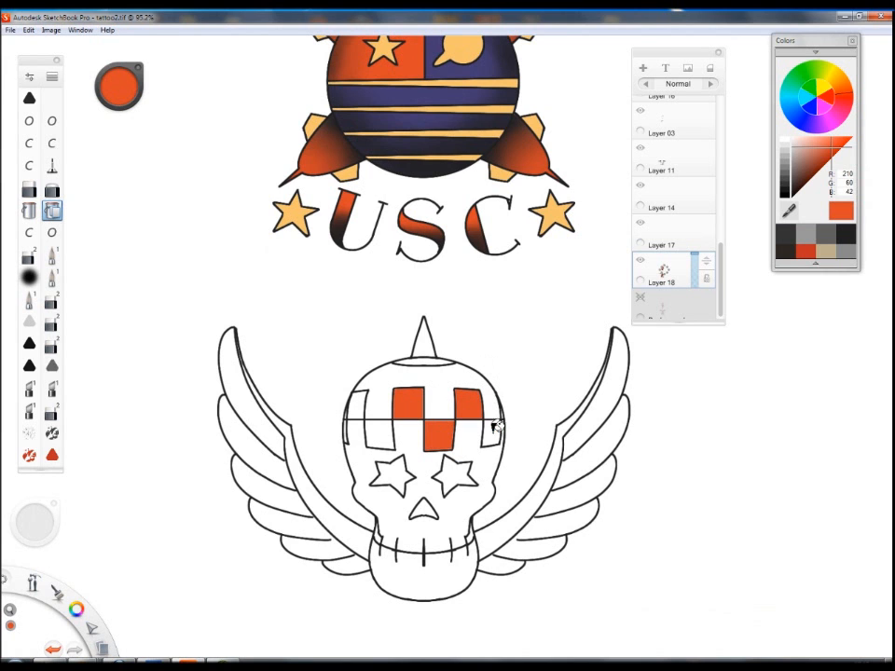
pyautogui.click(377, 429)
pyautogui.click(354, 417)
pyautogui.scroll(-3, 396, 405)
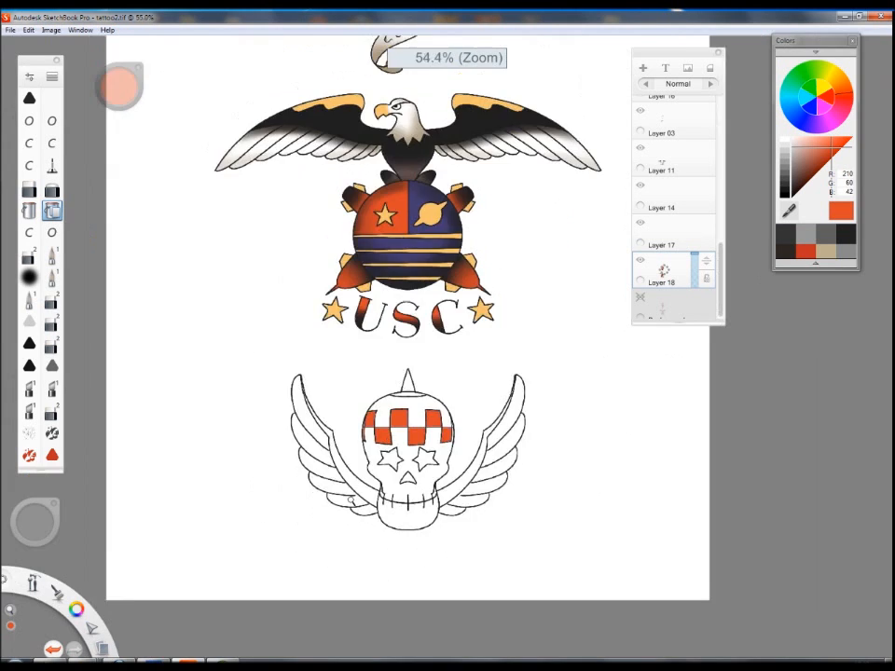
# Fill the spike on top of the skull with the same red.
pyautogui.scroll(5, 395, 405)
pyautogui.keyDown('alt'); pyautogui.click(536, 231); pyautogui.keyUp('alt')
pyautogui.moveTo(480, 494); pyautogui.dragTo(419, 499)
pyautogui.keyDown('alt'); pyautogui.click(478, 399); pyautogui.keyUp('alt')
pyautogui.press('space')
pyautogui.moveTo(472, 435); pyautogui.dragTo(531, 373)
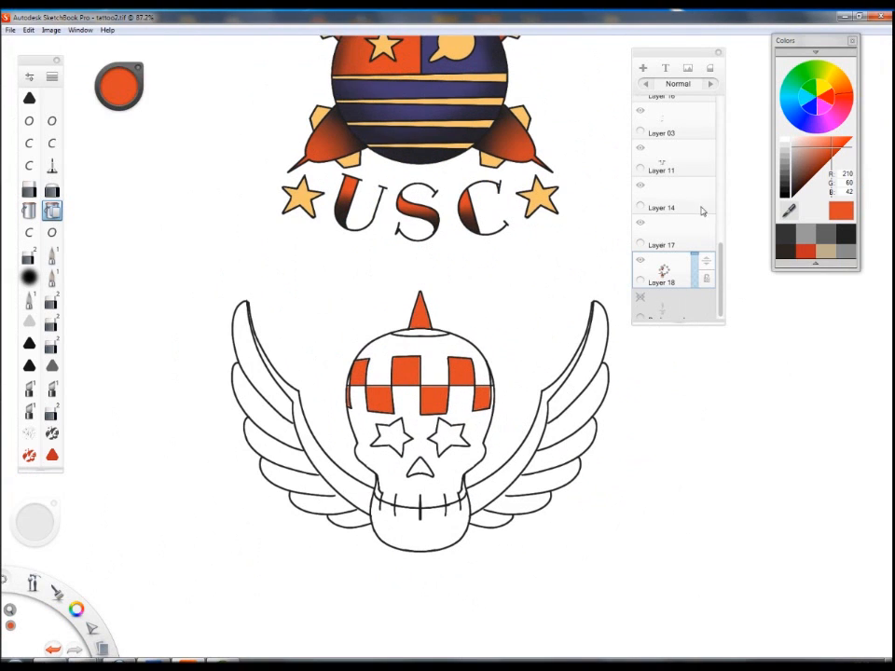
# On a new layer, fill the star eyes, nose and inner wing bands with the yellow of the stars beside the USC lettering.
pyautogui.moveTo(677, 275); pyautogui.dragTo(673, 240)
pyautogui.keyDown('alt'); pyautogui.click(544, 198); pyautogui.keyUp('alt')
pyautogui.click(392, 435)
pyautogui.press('space')
pyautogui.moveTo(472, 445); pyautogui.dragTo(436, 478)
pyautogui.click(503, 456)
pyautogui.click(400, 479)
pyautogui.scroll(-4, 421, 511)
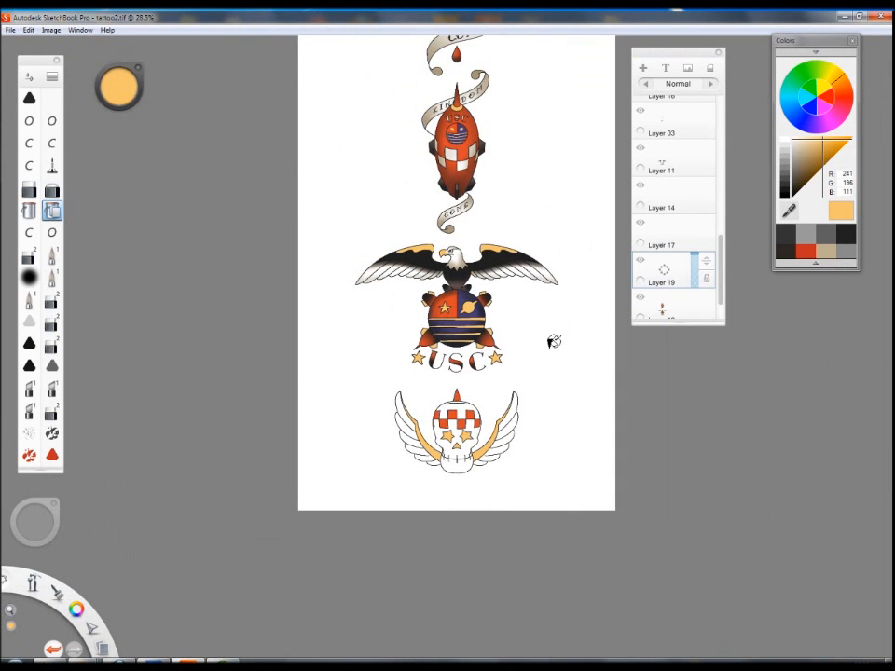
# Sample a colour from the artwork and paint a brush stroke on the winged skull design.
pyautogui.scroll(4, 552, 342)
pyautogui.scroll(-1, 698, 296)
pyautogui.click(665, 264)
pyautogui.click(53, 123)
pyautogui.scroll(6, 401, 494)
pyautogui.keyDown('alt'); pyautogui.click(526, 474); pyautogui.keyUp('alt')
pyautogui.moveTo(451, 455); pyautogui.dragTo(469, 387)
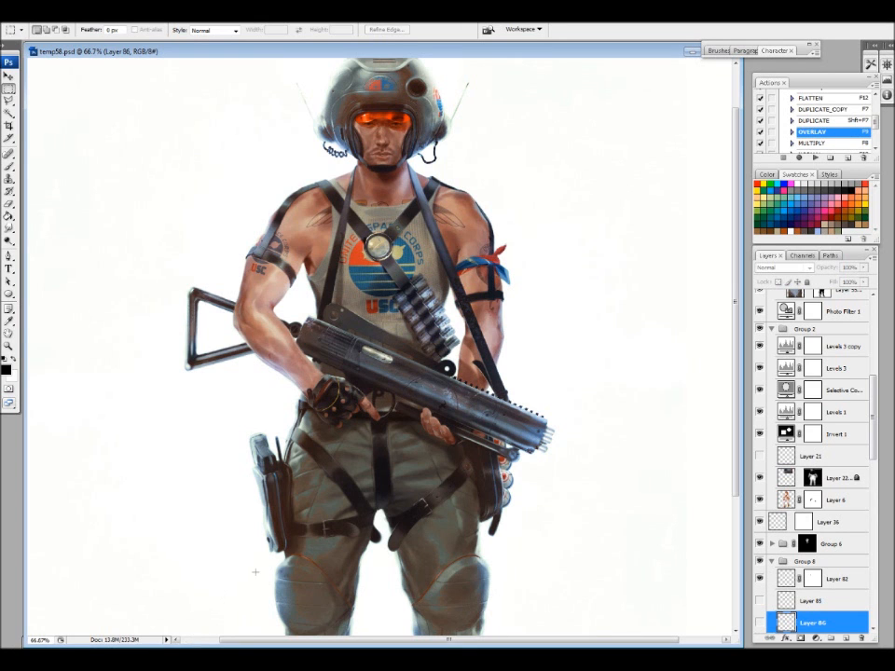
# In Photoshop, open tattoo2.tif and copy the winged skull tattoo into a new document.
pyautogui.click(11, 16)
pyautogui.moveTo(144, 84)
pyautogui.click(265, 82)
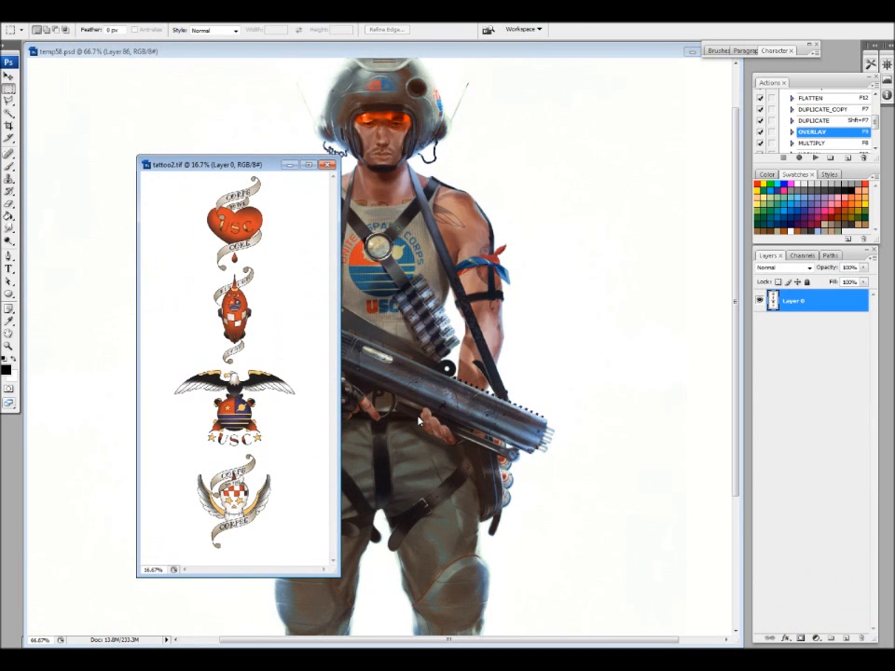
pyautogui.moveTo(174, 451); pyautogui.dragTo(307, 555)
pyautogui.hotkey('ctrl', 'n')
pyautogui.press('Return')
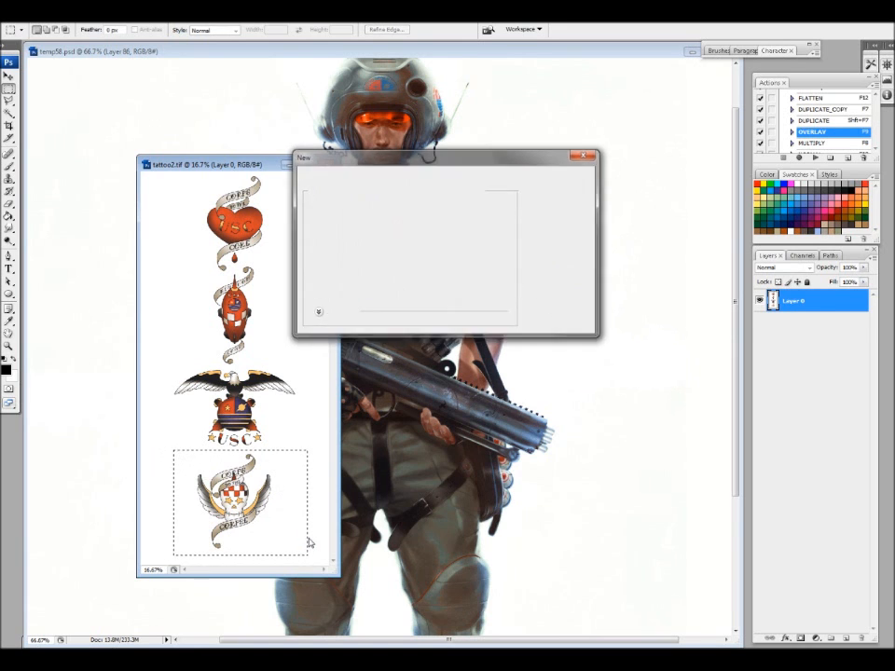
pyautogui.hotkey('ctrl', 'v')
# Separate the winged skull tattoo from its white background and place it as a layer in temp58.psd.
pyautogui.press('w')
pyautogui.click(530, 458)
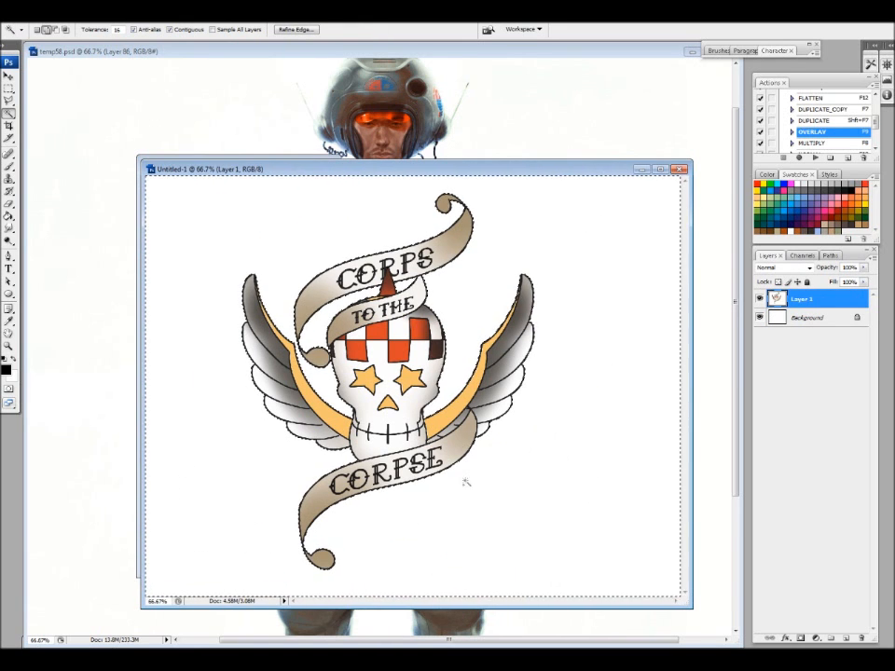
pyautogui.hotkey('ctrl', 'j')
pyautogui.press('v')
pyautogui.moveTo(793, 300); pyautogui.dragTo(327, 301)
# Apply a Selective Color adjustment to the tattoo, setting Blacks to cyan +37, magenta +40 and black -32%.
pyautogui.click(47, 18)
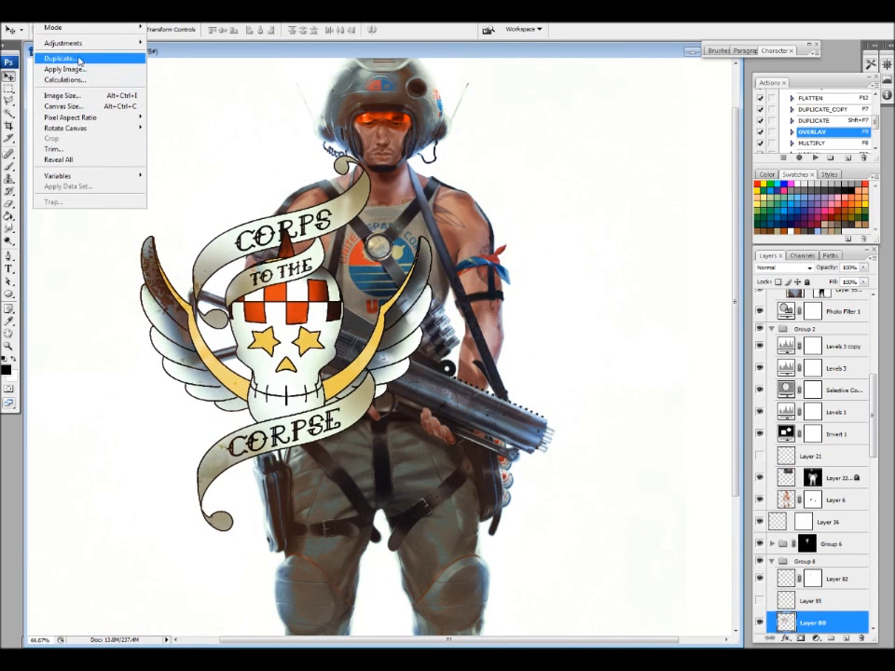
pyautogui.moveTo(80, 44)
pyautogui.click(195, 178)
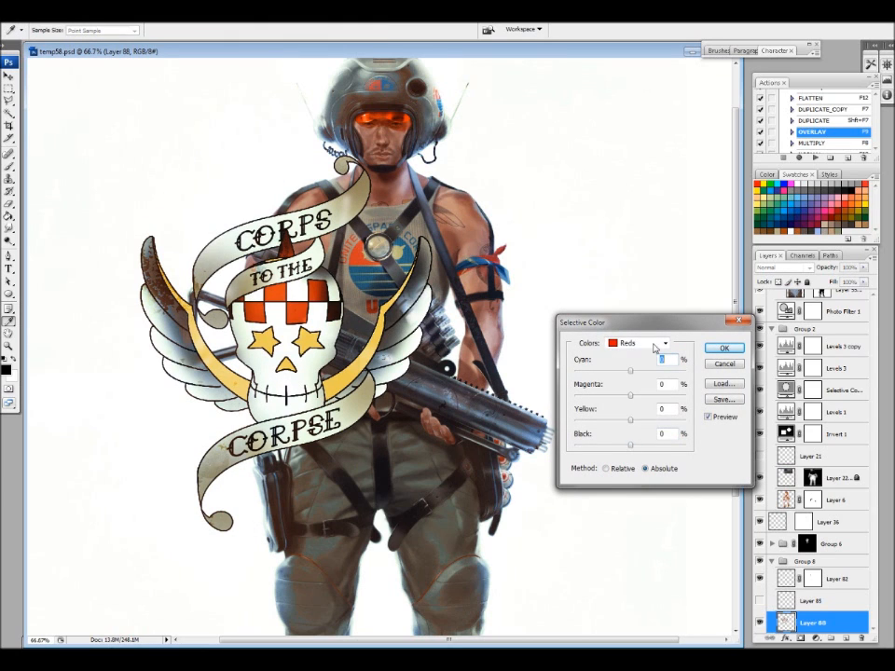
pyautogui.click(659, 349)
pyautogui.click(634, 427)
pyautogui.moveTo(632, 448); pyautogui.dragTo(614, 448)
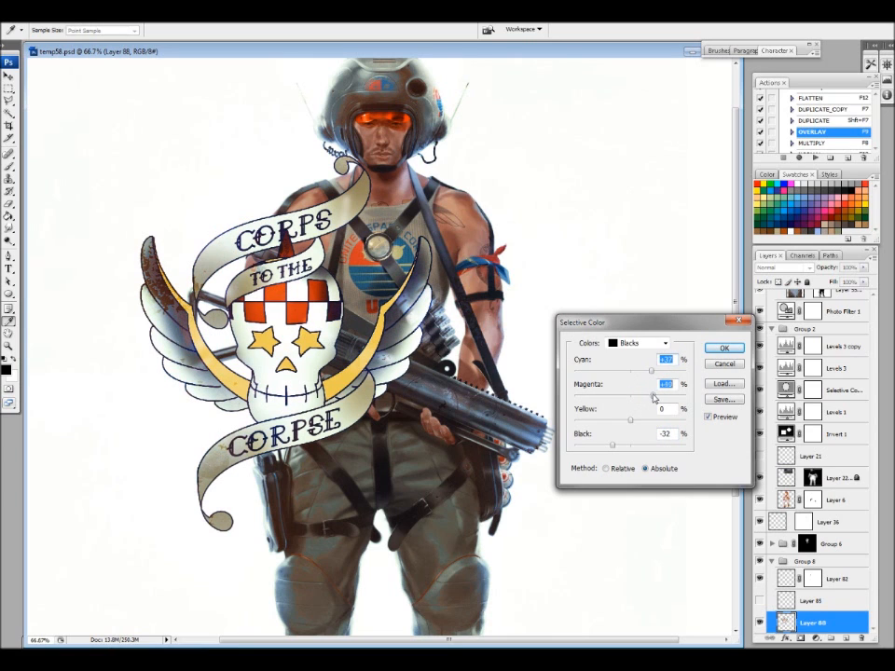
# Set the Selective Color Neutrals to cyan +4, magenta +7 and black -6%, with yellow slightly raised, and apply the adjustment.
pyautogui.click(638, 347)
pyautogui.click(633, 415)
pyautogui.moveTo(630, 445); pyautogui.dragTo(629, 451)
pyautogui.moveTo(632, 373); pyautogui.dragTo(634, 374)
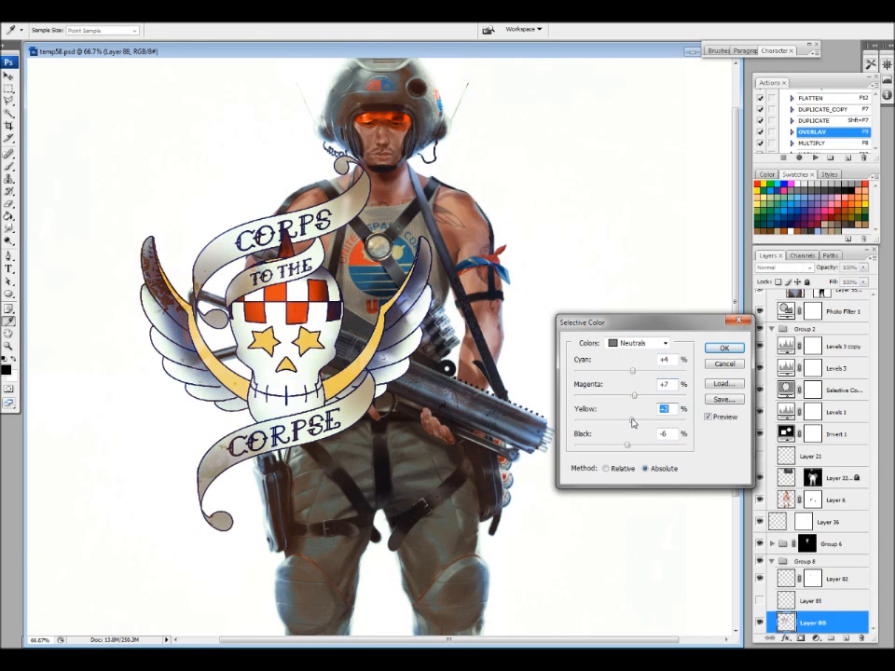
pyautogui.click(739, 346)
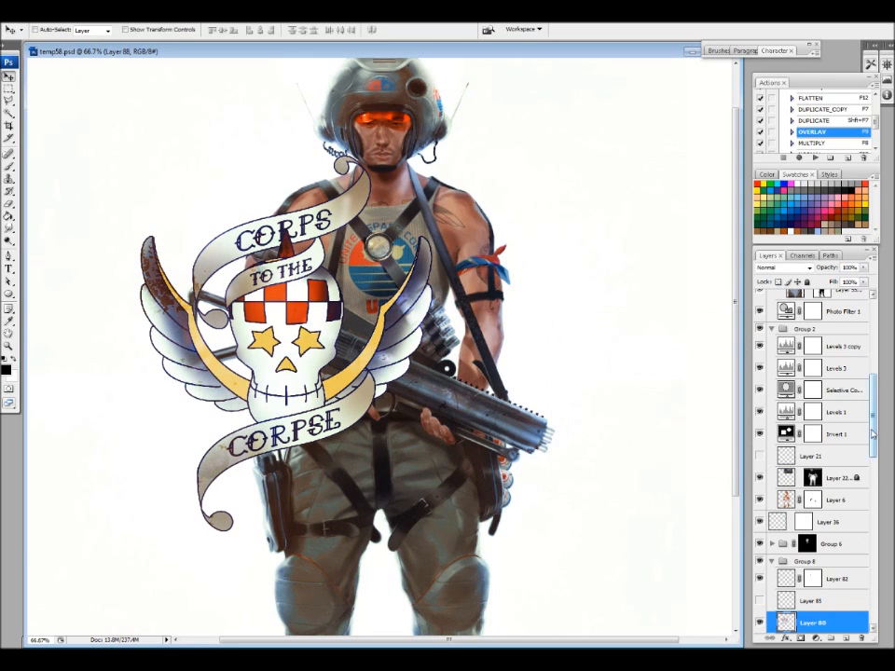
# Copy the layer style of Layer 84 and paste it onto the winged skull tattoo layer.
pyautogui.scroll(-5, 873, 434)
pyautogui.rightClick(838, 409)
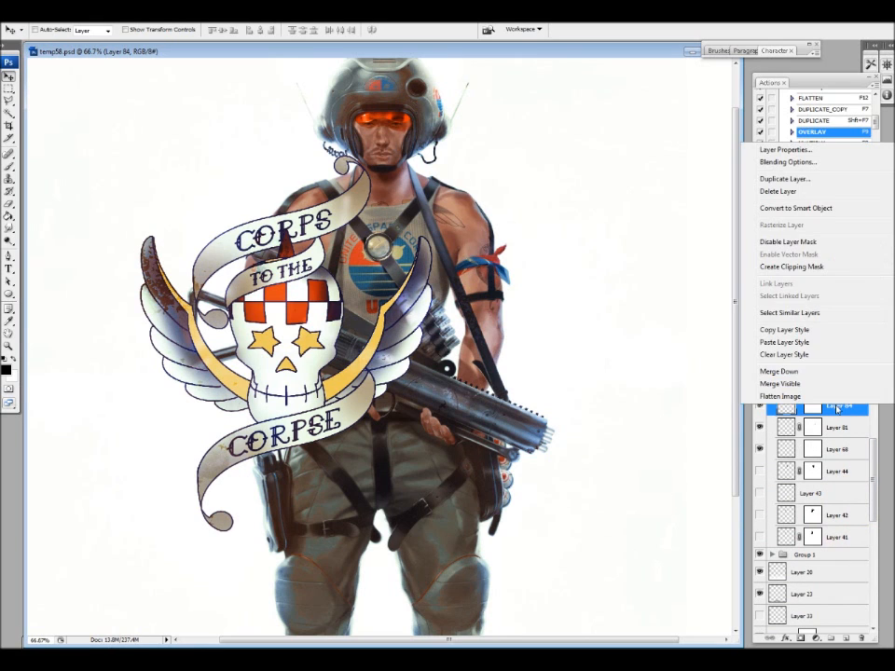
pyautogui.click(808, 344)
pyautogui.rightClick(862, 361)
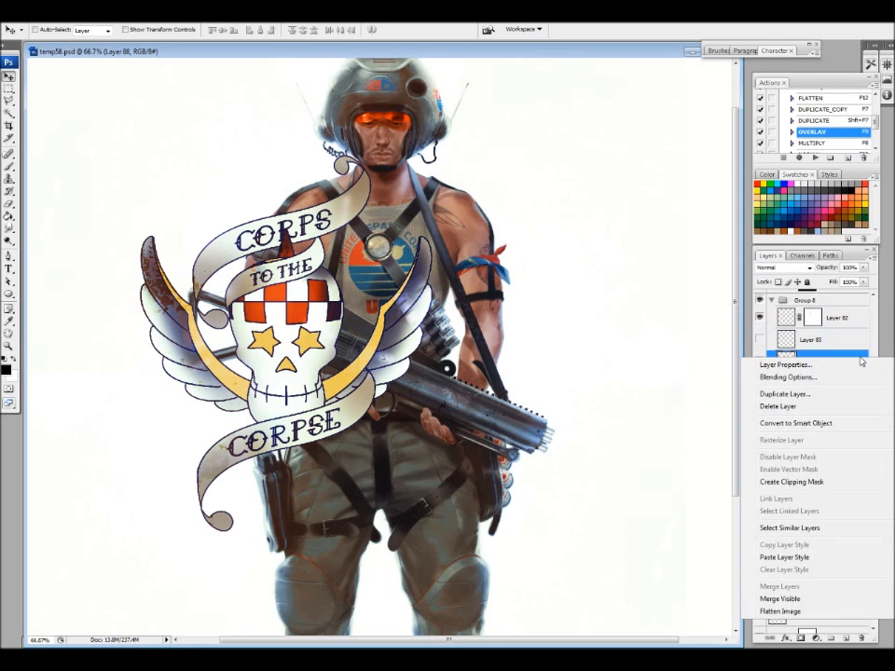
pyautogui.click(777, 558)
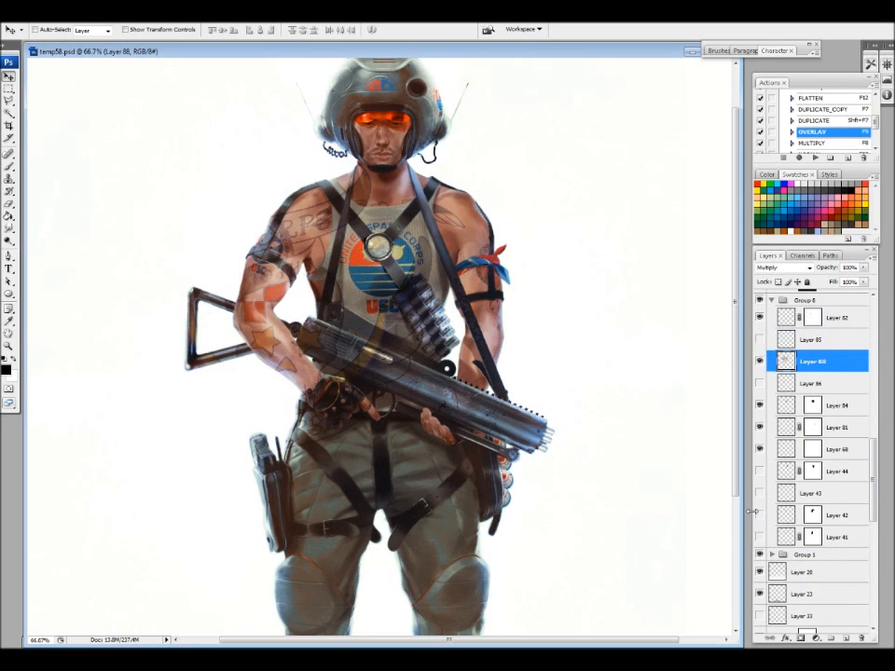
# Scale the tattoo down to about 15%, rotate it about -38 degrees and position it over the soldier's right forearm.
pyautogui.hotkey('ctrl', 't')
pyautogui.moveTo(435, 152); pyautogui.dragTo(345, 309)
pyautogui.moveTo(207, 276); pyautogui.dragTo(244, 276)
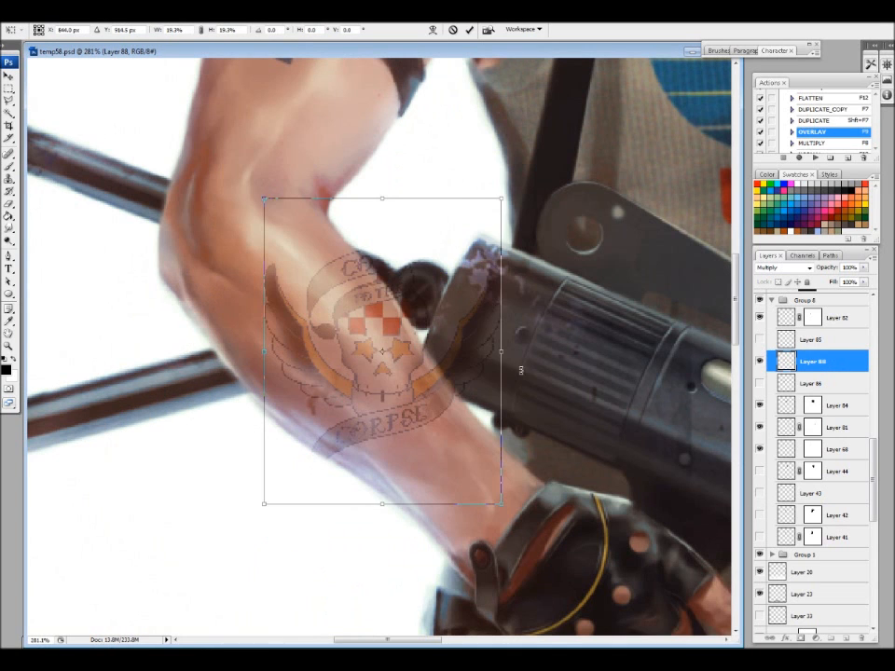
pyautogui.moveTo(513, 503); pyautogui.dragTo(494, 413)
pyautogui.moveTo(424, 385); pyautogui.dragTo(368, 367)
pyautogui.moveTo(458, 345); pyautogui.dragTo(455, 305)
pyautogui.moveTo(389, 284); pyautogui.dragTo(402, 276)
pyautogui.moveTo(392, 416); pyautogui.dragTo(403, 428)
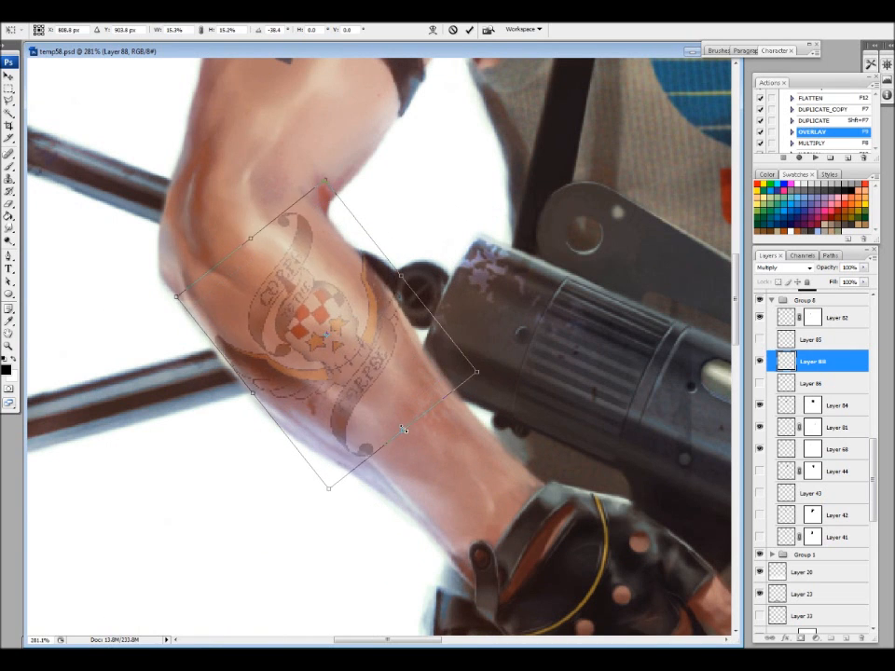
pyautogui.moveTo(358, 368); pyautogui.dragTo(346, 326)
# Warp the tattoo so its banners and wings wrap around the curve of the forearm.
pyautogui.click(434, 31)
pyautogui.moveTo(278, 376); pyautogui.dragTo(272, 364)
pyautogui.moveTo(373, 416); pyautogui.dragTo(366, 408)
pyautogui.moveTo(491, 366); pyautogui.dragTo(479, 391)
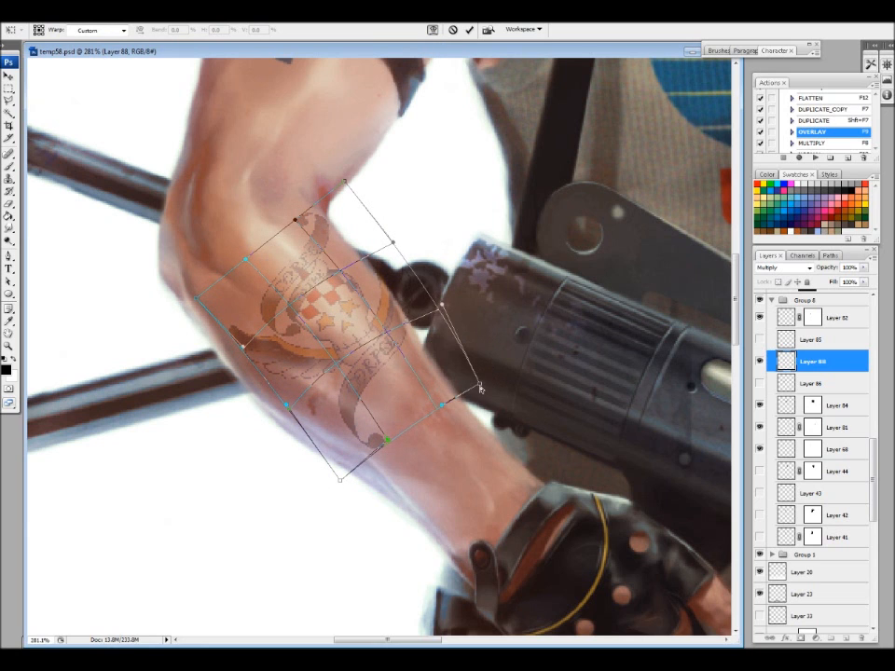
pyautogui.moveTo(201, 301); pyautogui.dragTo(194, 292)
pyautogui.moveTo(332, 259)
pyautogui.mouseDown()
pyautogui.moveTo(321, 260)
pyautogui.moveTo(341, 241)
pyautogui.mouseUp()
pyautogui.moveTo(408, 347); pyautogui.dragTo(414, 341)
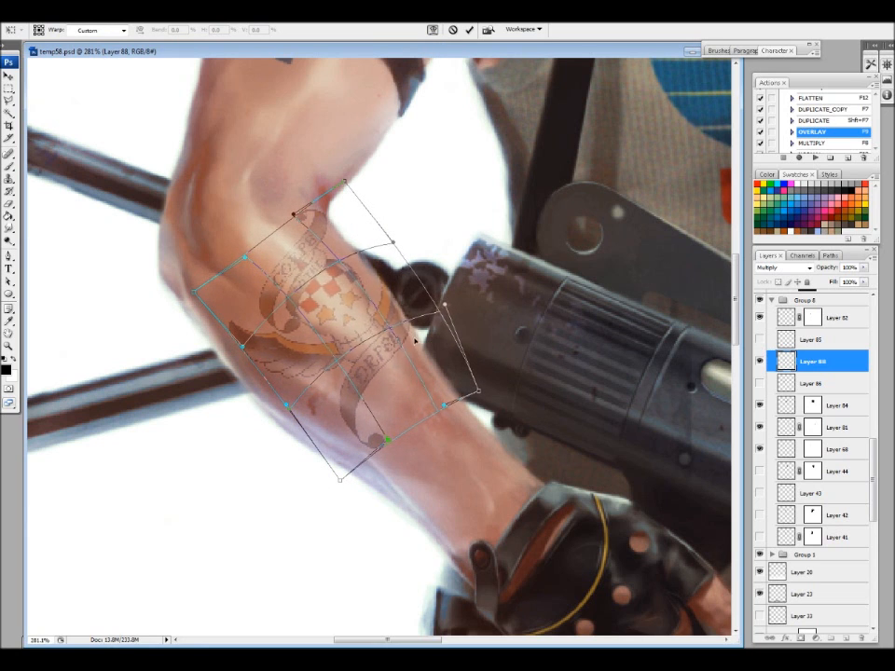
pyautogui.press('Return')
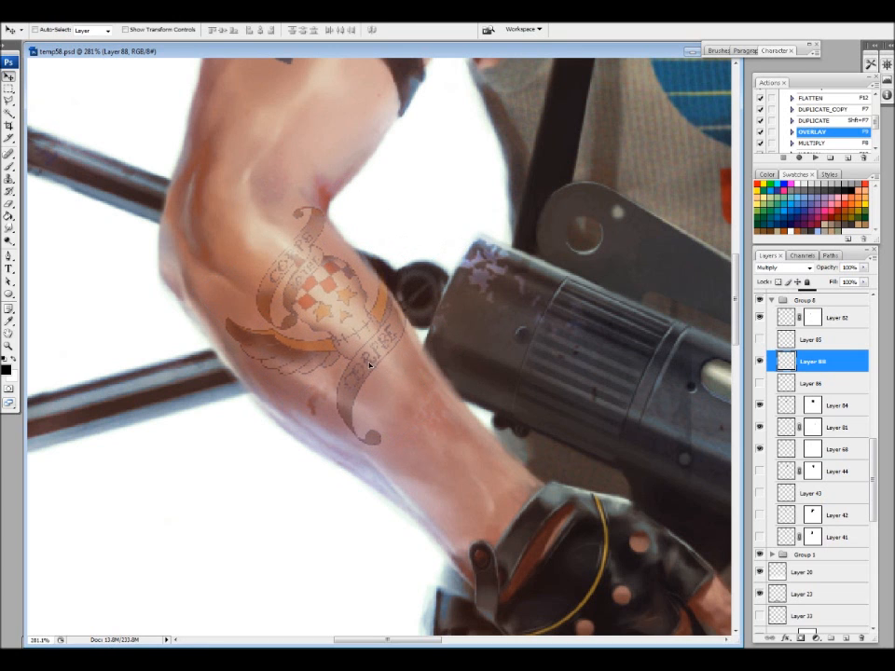
# Split the tattoo layer's Blend If sliders for the underlying layer to 0/99 and 101/255.
pyautogui.doubleClick(856, 371)
pyautogui.moveTo(653, 303); pyautogui.dragTo(611, 63)
pyautogui.moveTo(629, 285); pyautogui.dragTo(657, 283)
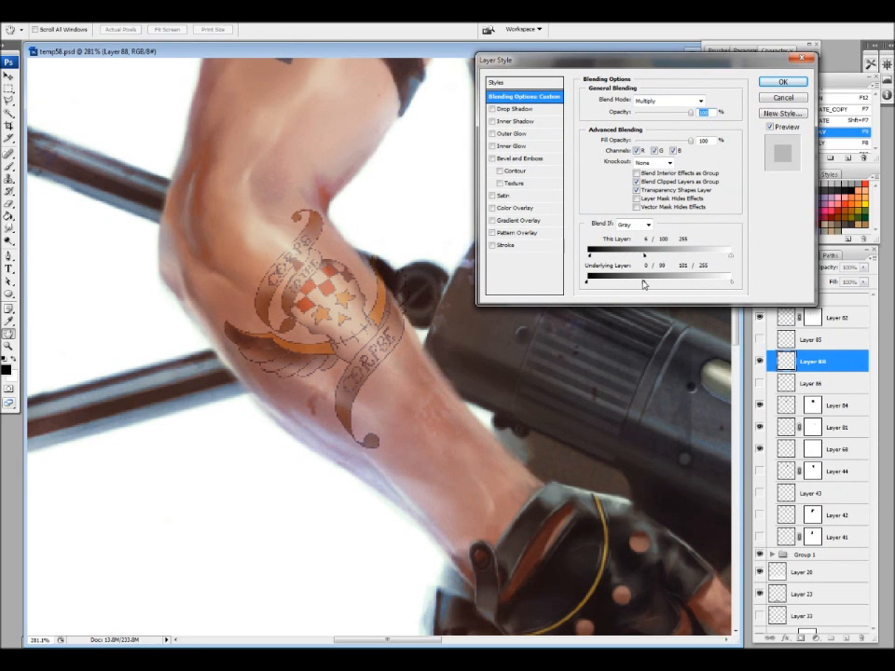
pyautogui.moveTo(625, 286); pyautogui.dragTo(648, 284)
pyautogui.press('Return')
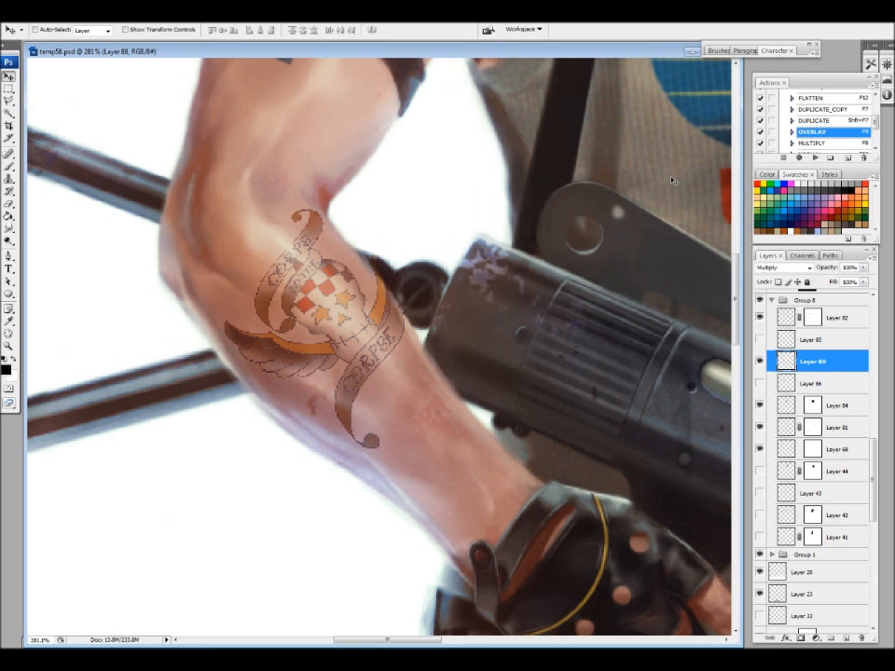
# Apply the Blur filter to the forearm tattoo and check it against the whole figure.
pyautogui.click(121, 15)
pyautogui.moveTo(156, 129)
pyautogui.click(250, 138)
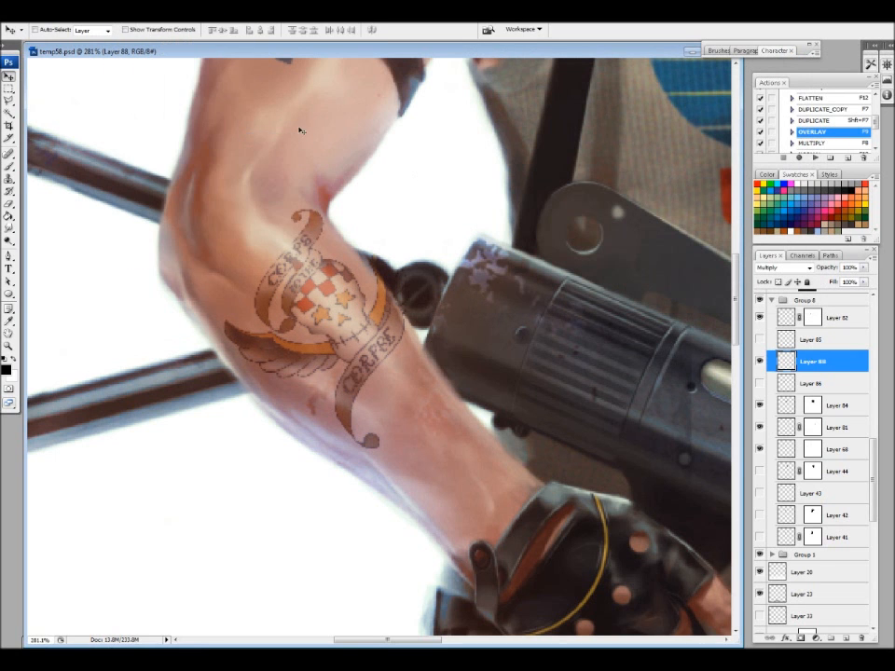
pyautogui.keyDown('alt'); pyautogui.click(396, 339); pyautogui.keyUp('alt')
pyautogui.keyDown('alt'); pyautogui.click(396, 343); pyautogui.keyUp('alt')
pyautogui.keyDown('alt'); pyautogui.click(420, 361); pyautogui.keyUp('alt')
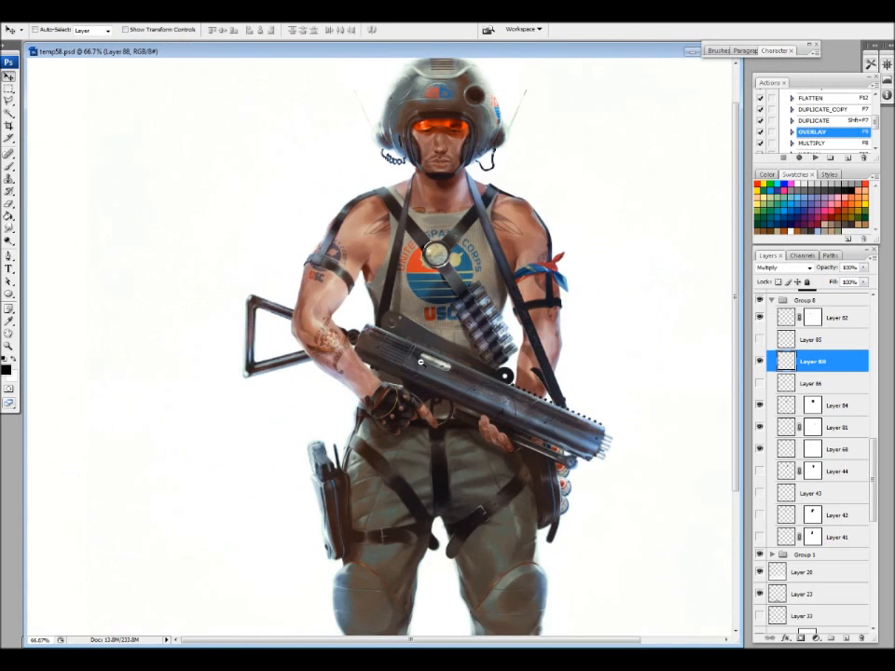
pyautogui.click(505, 382)
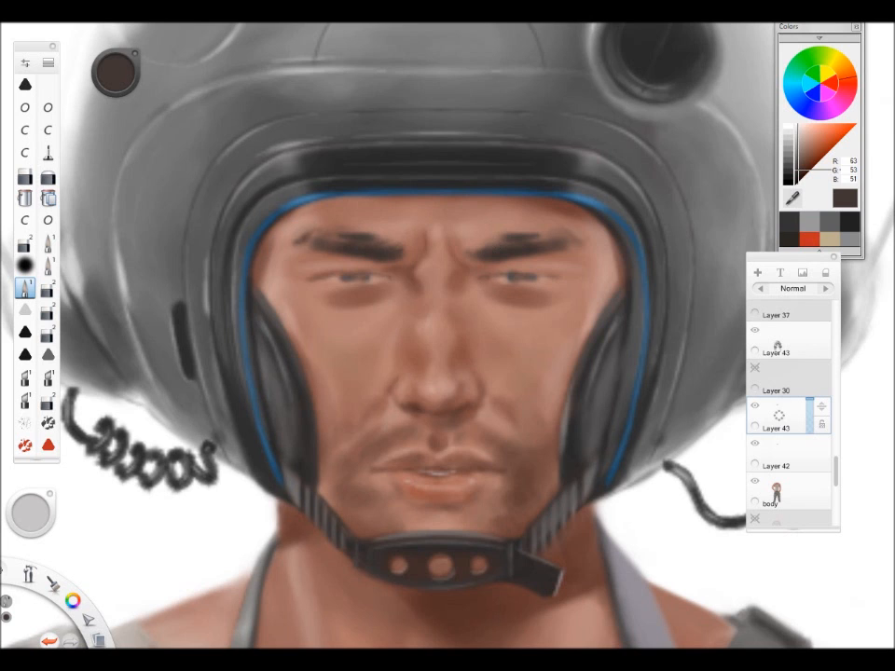
# Touch up the dark eyebrows and the helmet lining and strap around the face with dark brown and sampled dark grey (47, 47, 47).
pyautogui.moveTo(472, 252); pyautogui.dragTo(483, 246)
pyautogui.moveTo(507, 387); pyautogui.dragTo(519, 358)
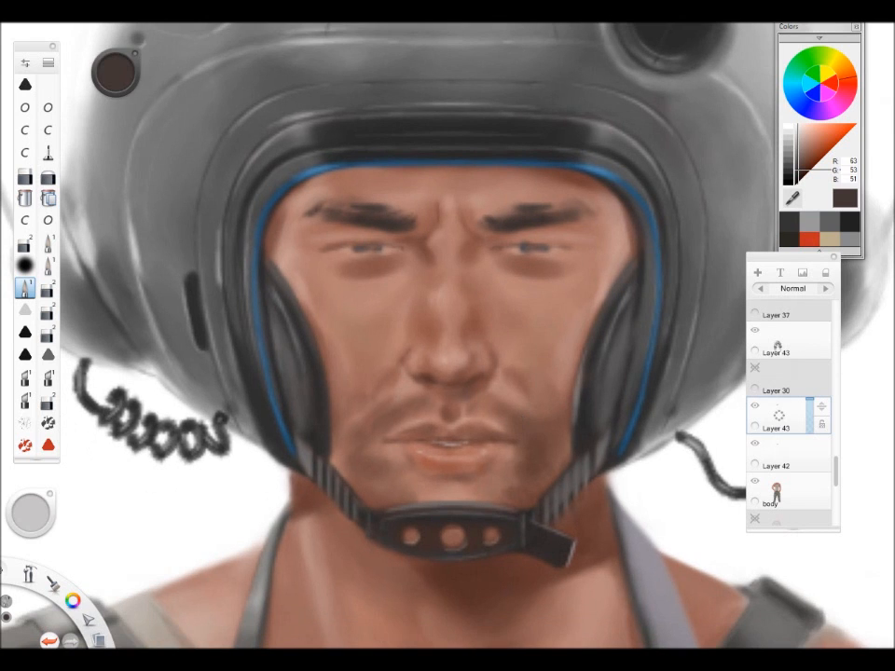
pyautogui.moveTo(448, 336); pyautogui.dragTo(471, 340)
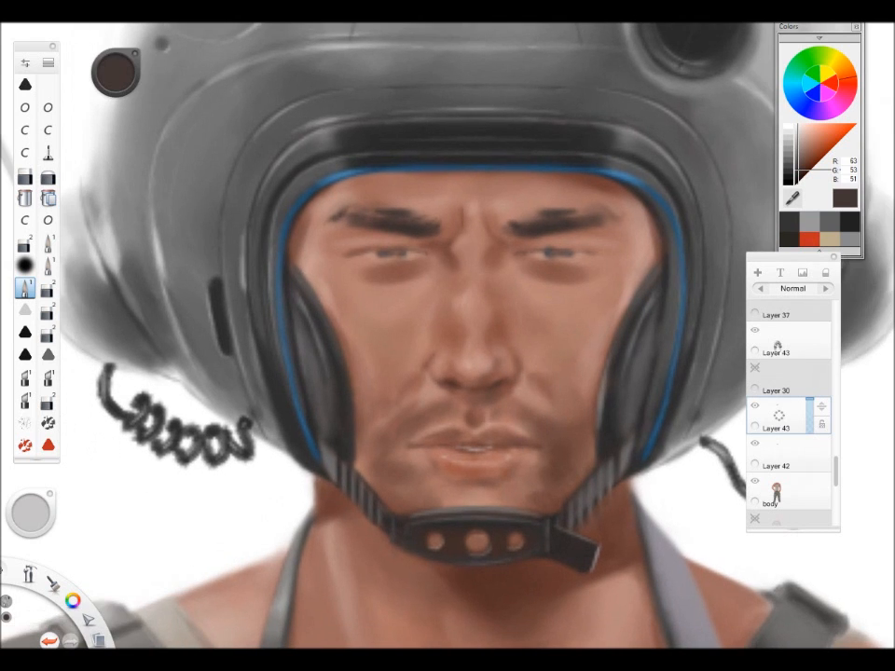
pyautogui.keyDown('alt'); pyautogui.click(253, 292); pyautogui.keyUp('alt')
pyautogui.click(48, 266)
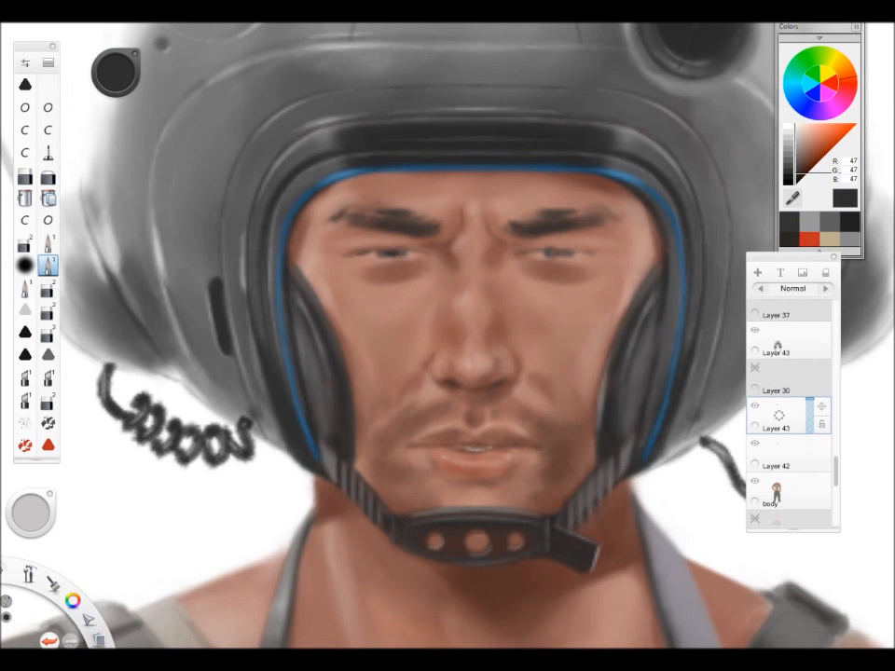
pyautogui.scroll(-3, 494, 290)
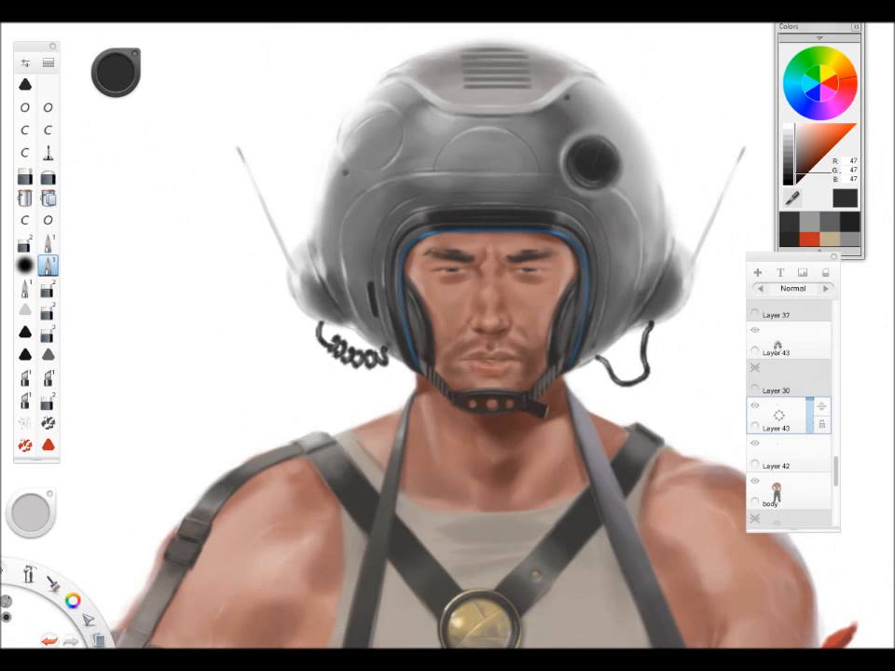
# Sample a light skin tone of about RGB 189, 145, 136 and paint soft highlights on the soldier's face.
pyautogui.scroll(3, 494, 289)
pyautogui.keyDown('alt'); pyautogui.click(494, 290); pyautogui.keyUp('alt')
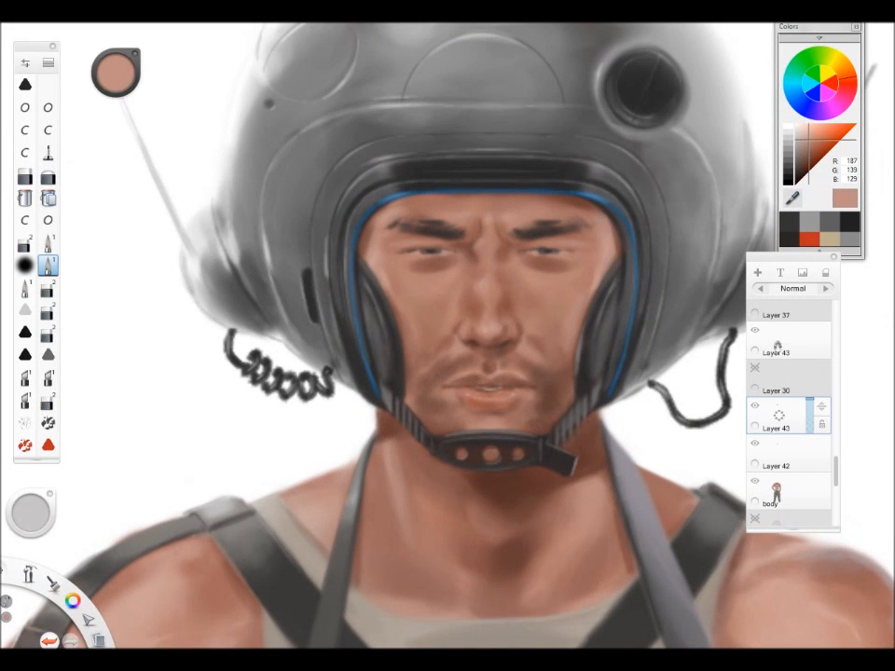
pyautogui.scroll(-3, 401, 224)
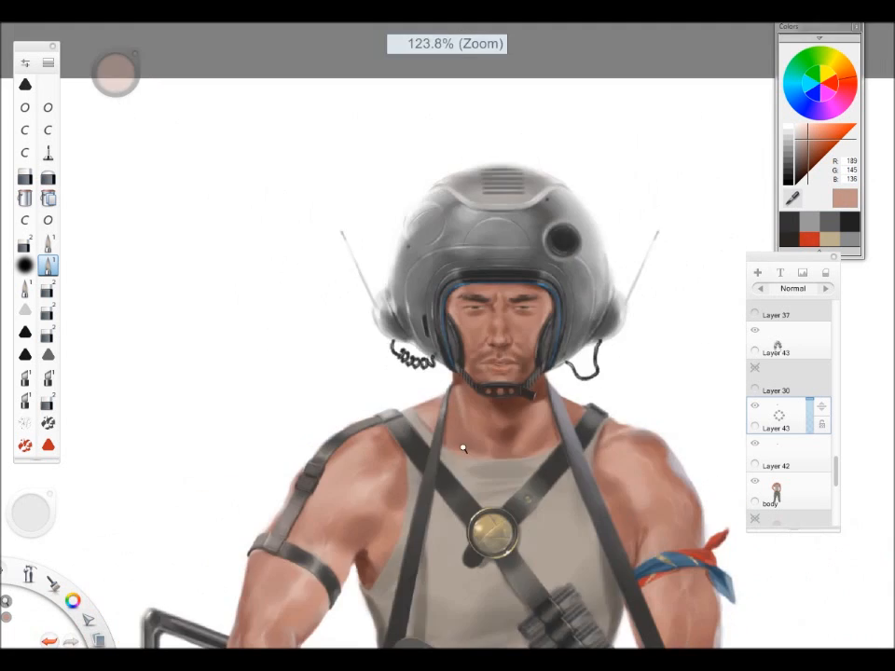
pyautogui.scroll(4, 535, 261)
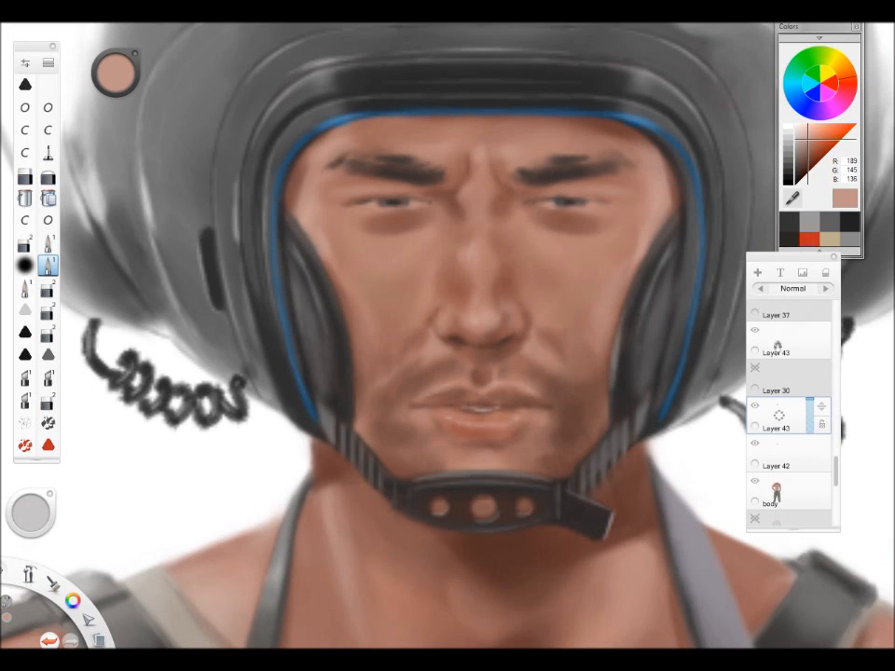
pyautogui.scroll(1, 535, 426)
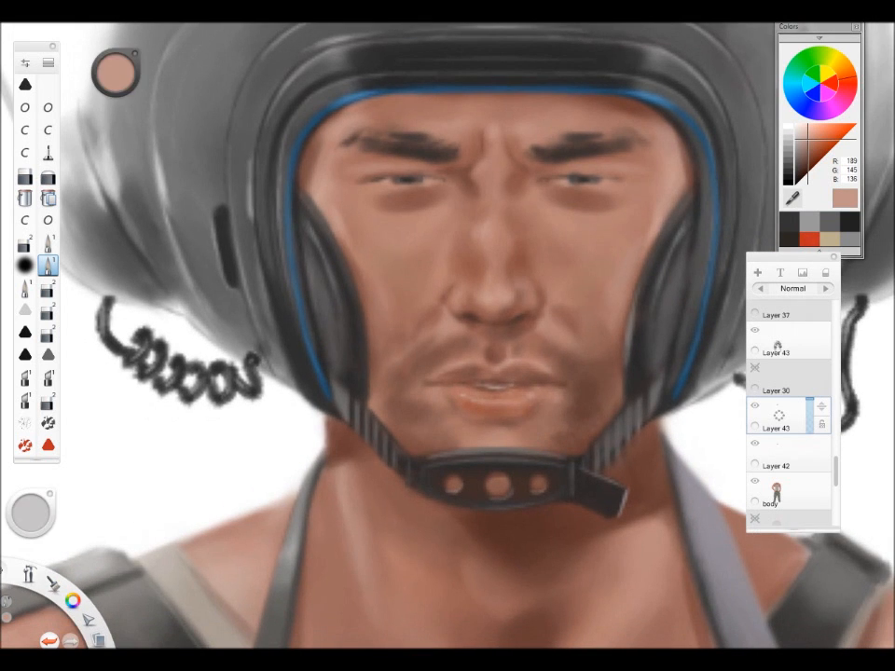
# Repaint the line between the lips with brown and reddish-brown tones sampled from the mouth so the lips look closed.
pyautogui.keyDown('alt'); pyautogui.click(501, 383); pyautogui.keyUp('alt')
pyautogui.keyDown('alt'); pyautogui.click(501, 383); pyautogui.keyUp('alt')
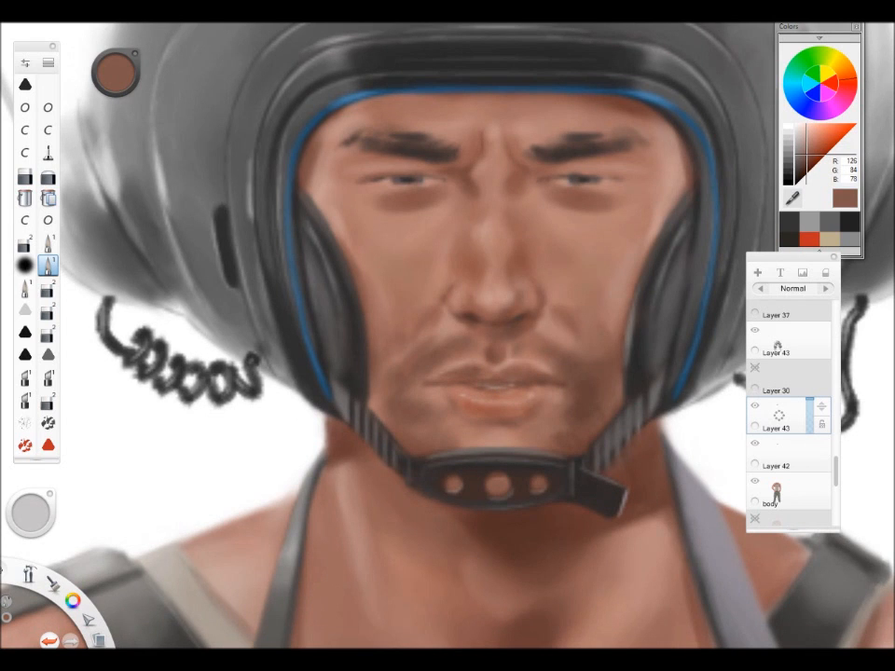
pyautogui.click(25, 288)
pyautogui.keyDown('alt'); pyautogui.click(500, 382); pyautogui.keyUp('alt')
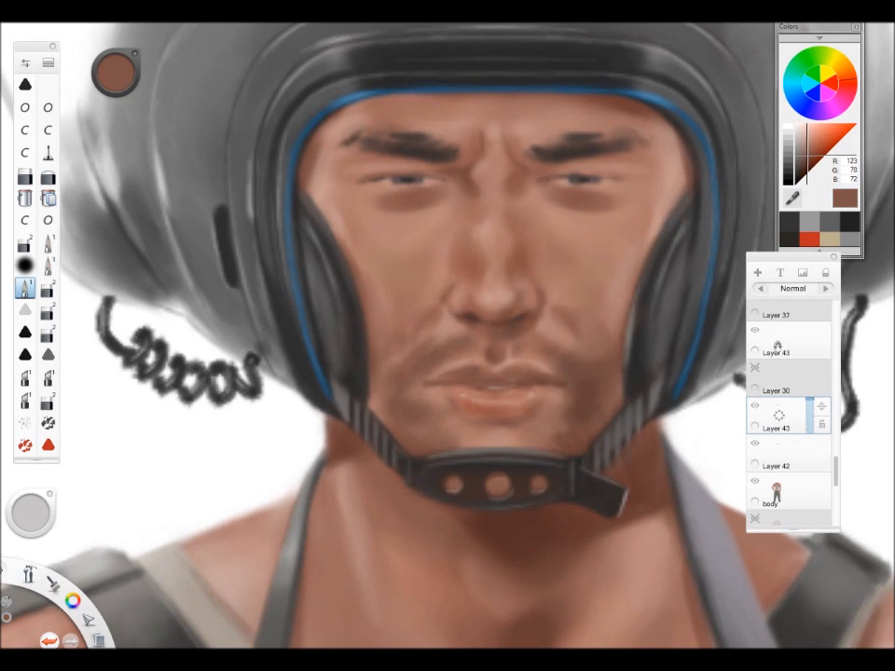
pyautogui.keyDown('alt'); pyautogui.click(501, 382); pyautogui.keyUp('alt')
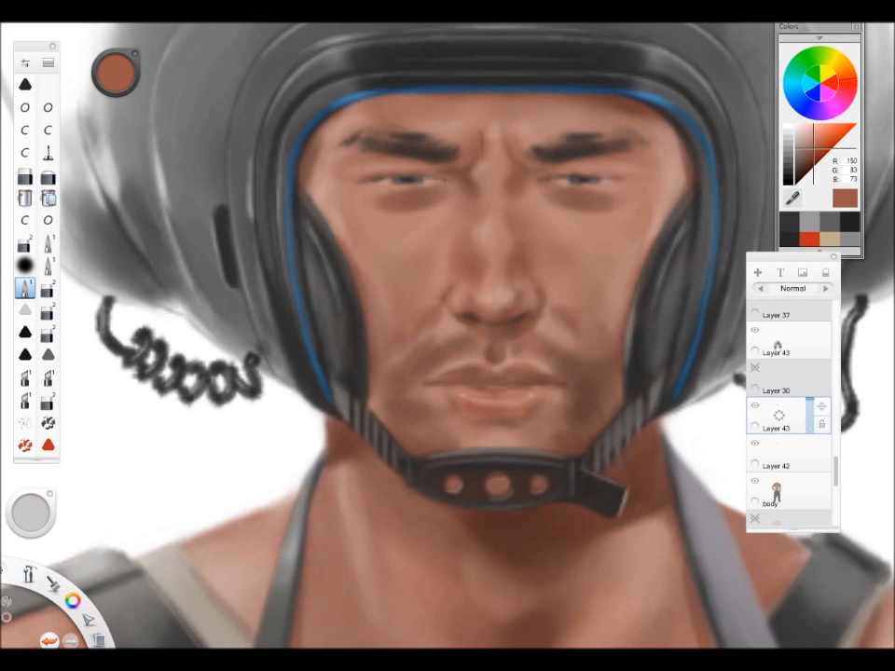
pyautogui.keyDown('alt'); pyautogui.click(501, 382); pyautogui.keyUp('alt')
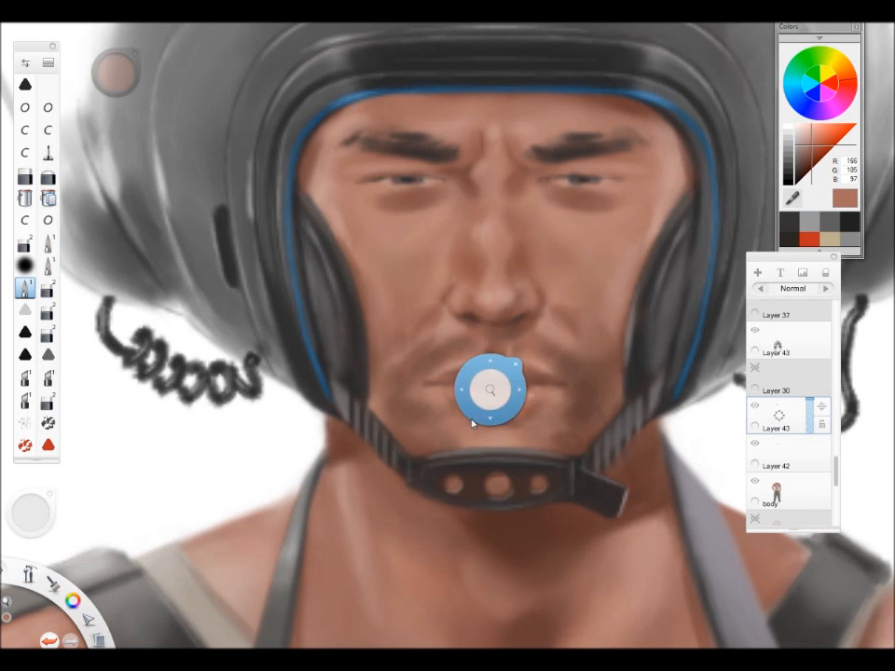
# Deepen the shading around the mouth and face with sampled dark brown tones of about RGB 104, 66, 61.
pyautogui.moveTo(488, 390); pyautogui.dragTo(467, 410)
pyautogui.scroll(3, 505, 365)
pyautogui.keyDown('alt'); pyautogui.click(594, 368); pyautogui.keyUp('alt')
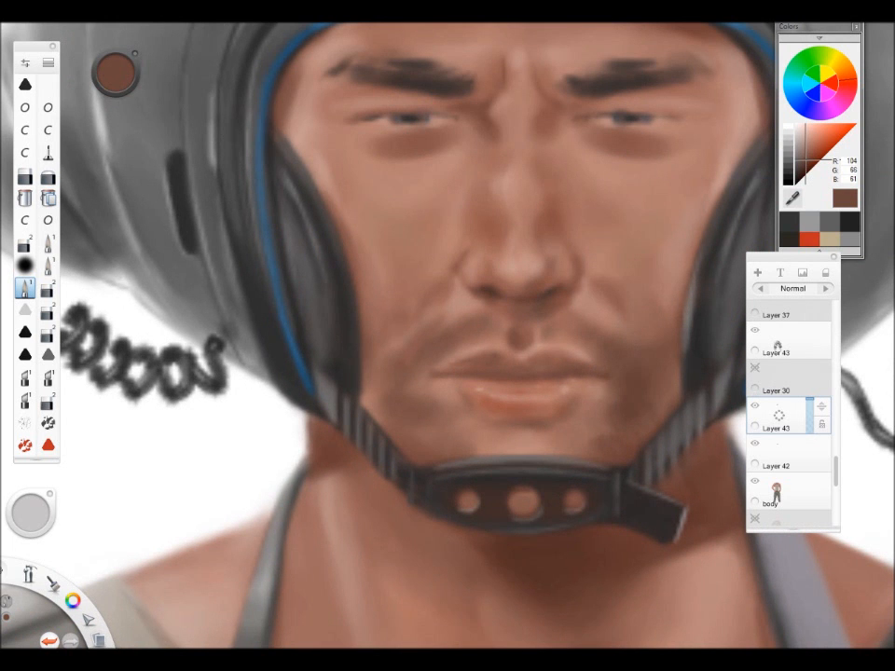
pyautogui.scroll(-5, 448, 335)
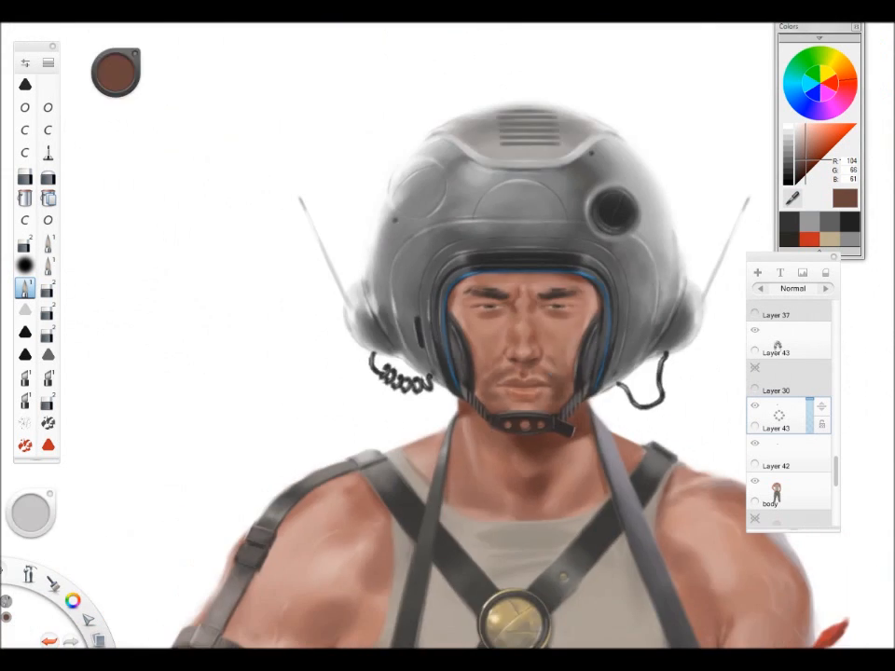
pyautogui.scroll(3, 448, 335)
pyautogui.keyDown('alt'); pyautogui.click(340, 331); pyautogui.keyUp('alt')
pyautogui.scroll(-2, 448, 336)
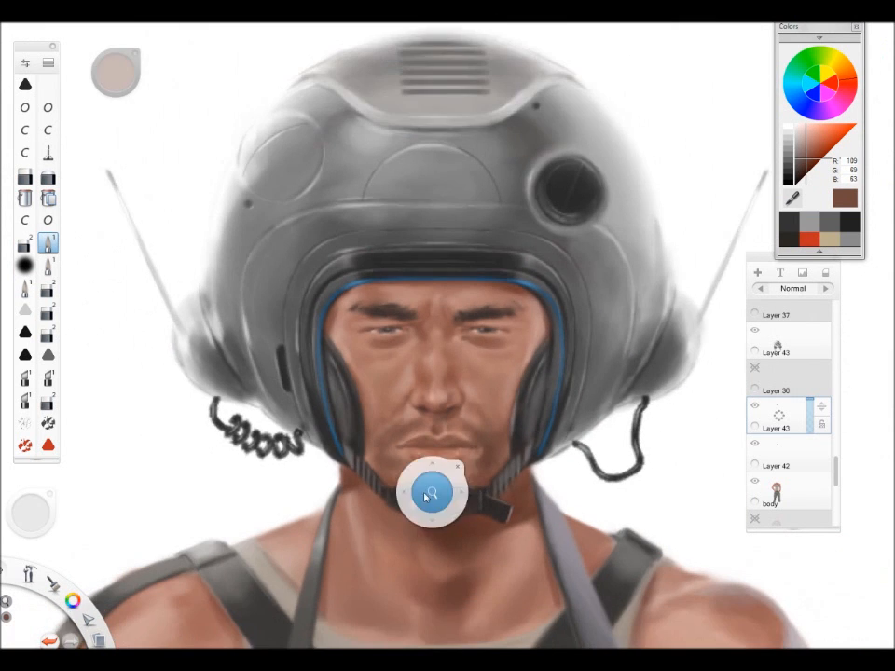
# Compare the face with the selected detail layer hidden and shown, at close and wider views.
pyautogui.click(755, 406)
pyautogui.click(756, 406)
pyautogui.scroll(-3, 450, 396)
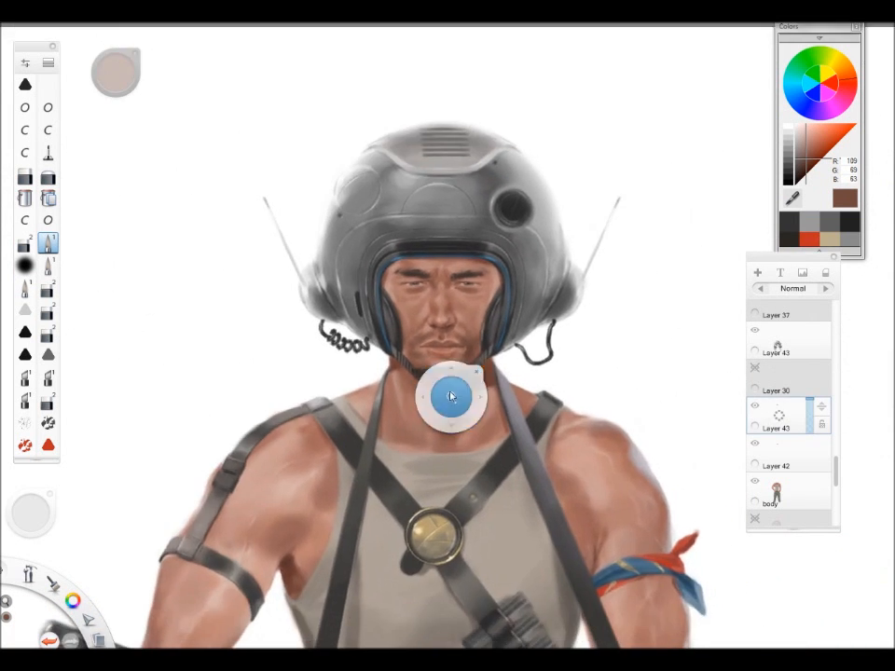
pyautogui.scroll(2, 449, 396)
# Block in a dark cigar stub in the corner of the mouth and touch up the lips with light pink (206, 157, 148).
pyautogui.moveTo(837, 472); pyautogui.dragTo(787, 455)
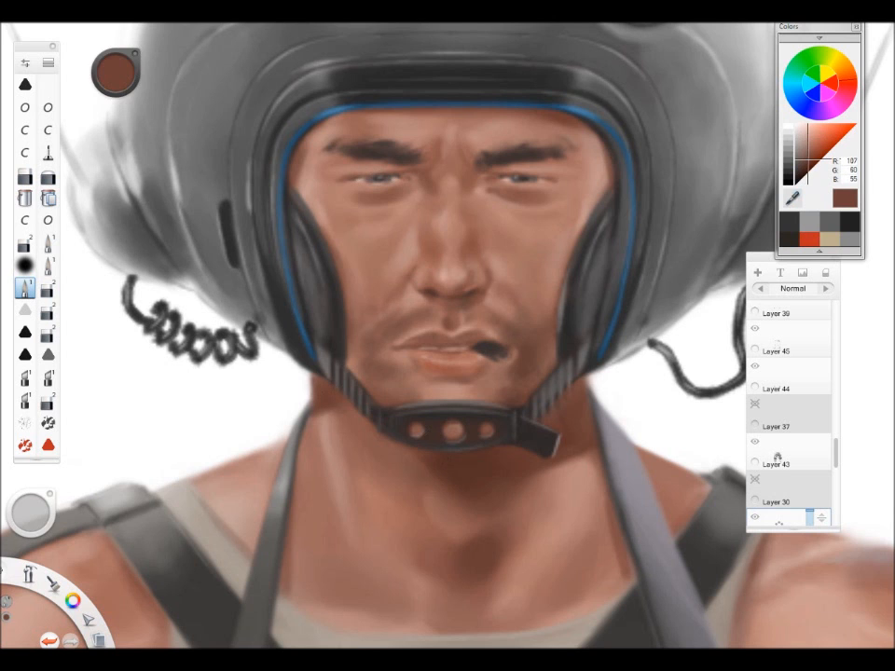
pyautogui.keyDown('alt'); pyautogui.click(454, 269); pyautogui.keyUp('alt')
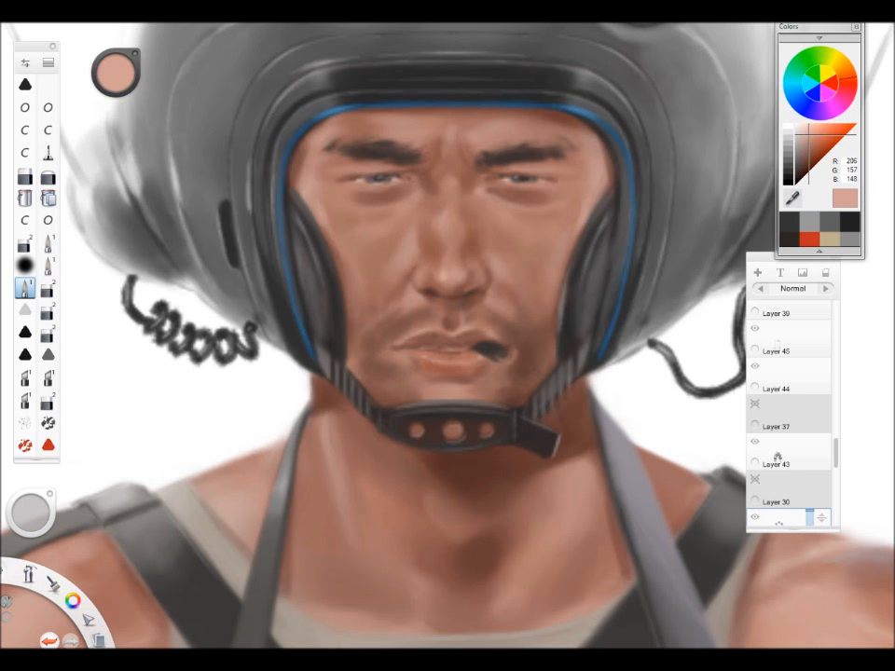
pyautogui.press('space')
pyautogui.moveTo(447, 366); pyautogui.dragTo(494, 215)
pyautogui.press('space')
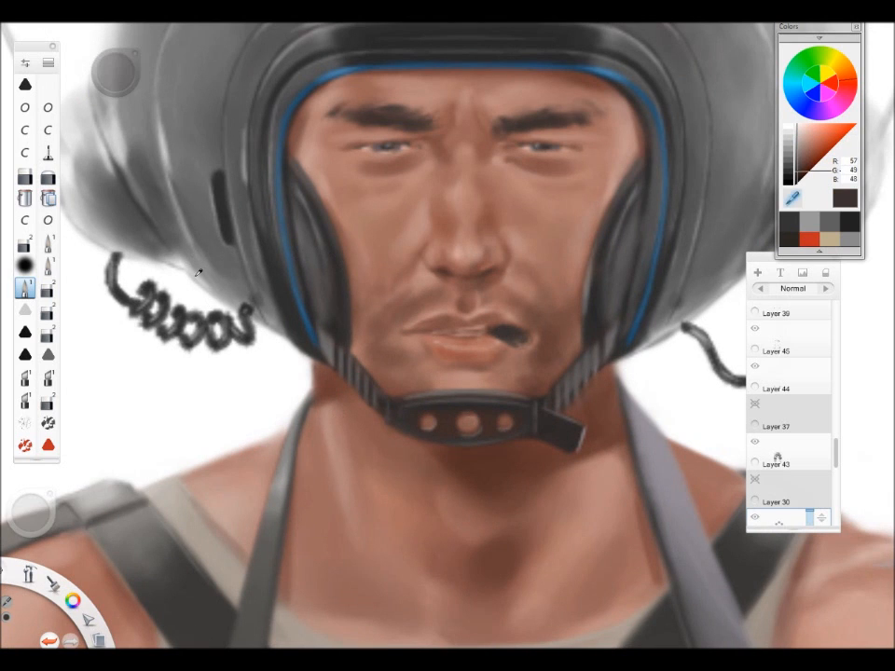
# Paint the cigar's ash tip with mid grey (123, 116, 114) and white highlights.
pyautogui.keyDown('alt'); pyautogui.click(149, 205); pyautogui.keyUp('alt')
pyautogui.keyDown('alt'); pyautogui.click(634, 149); pyautogui.keyUp('alt')
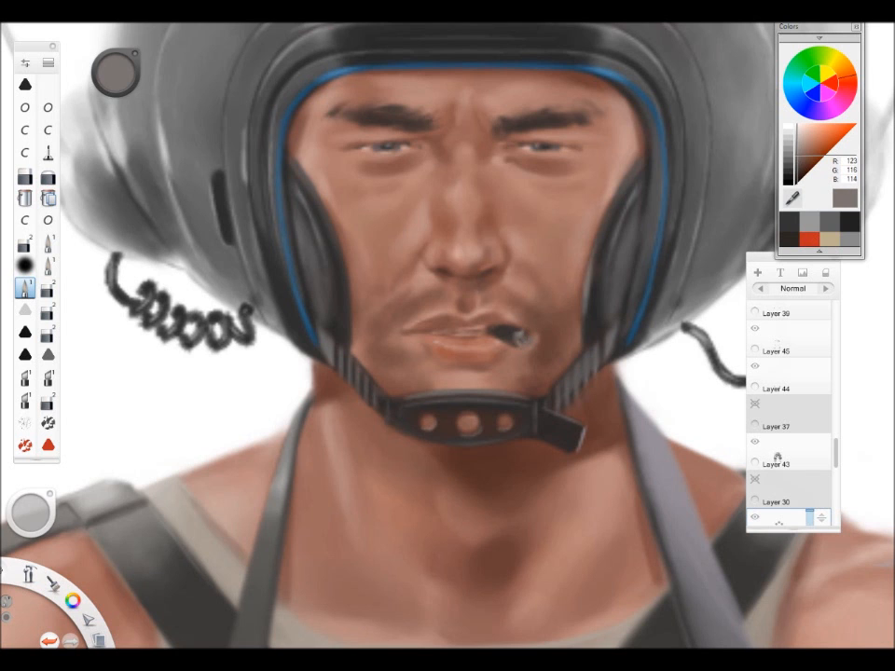
pyautogui.scroll(-3, 463, 473)
pyautogui.scroll(3, 463, 474)
pyautogui.keyDown('alt'); pyautogui.click(709, 325); pyautogui.keyUp('alt')
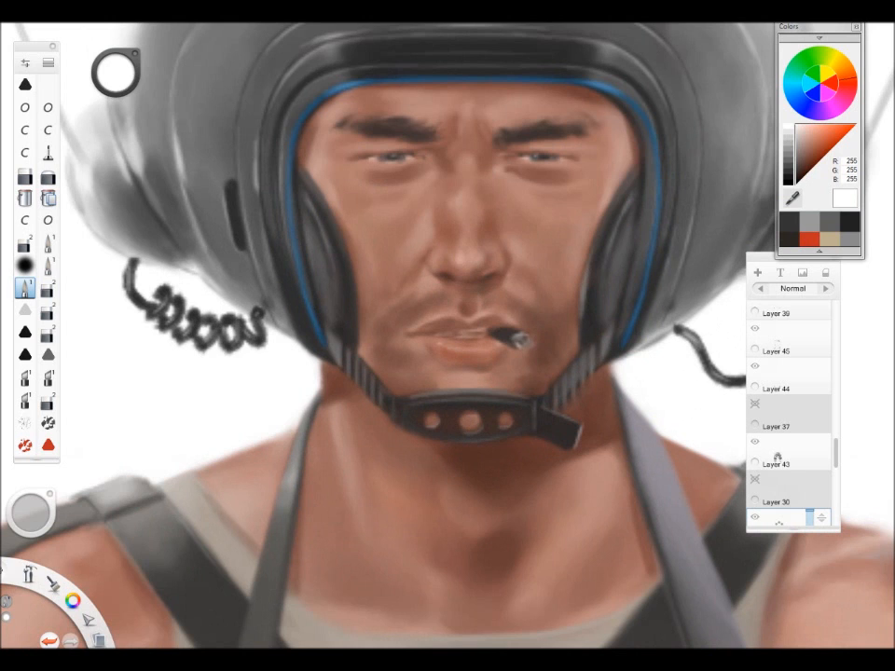
# Shape the cigar's body with near-black and brown (88, 57, 47), and refine the ash with warm grey (160, 146, 143).
pyautogui.keyDown('alt'); pyautogui.click(395, 259); pyautogui.keyUp('alt')
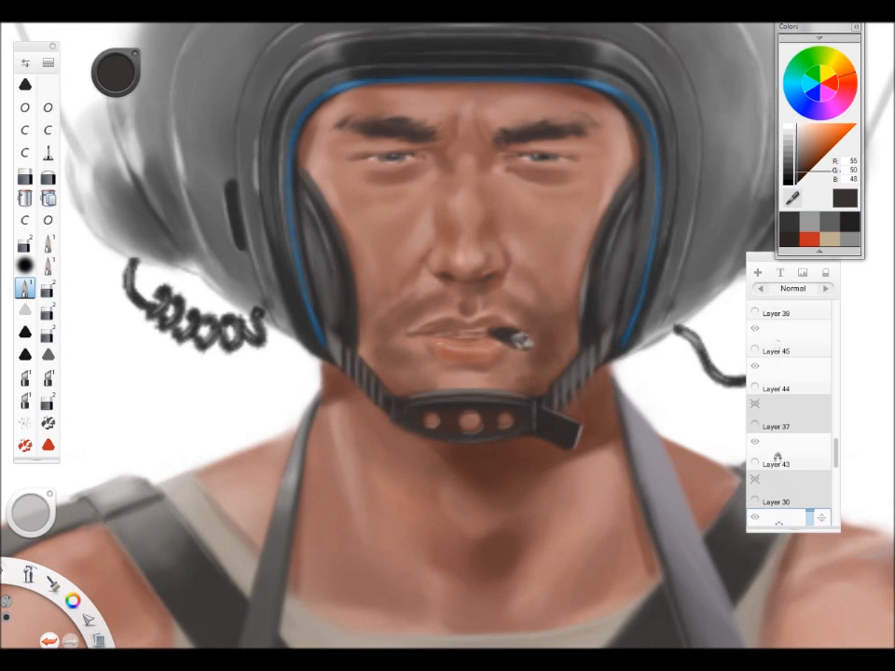
pyautogui.keyDown('alt'); pyautogui.click(619, 115); pyautogui.keyUp('alt')
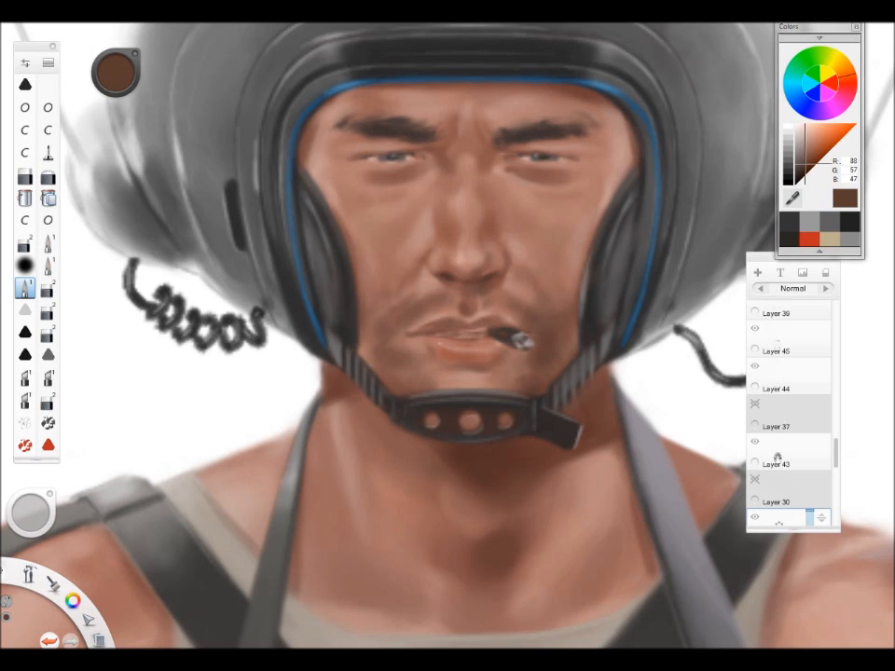
pyautogui.keyDown('alt'); pyautogui.click(574, 331); pyautogui.keyUp('alt')
pyautogui.keyDown('alt'); pyautogui.click(619, 116); pyautogui.keyUp('alt')
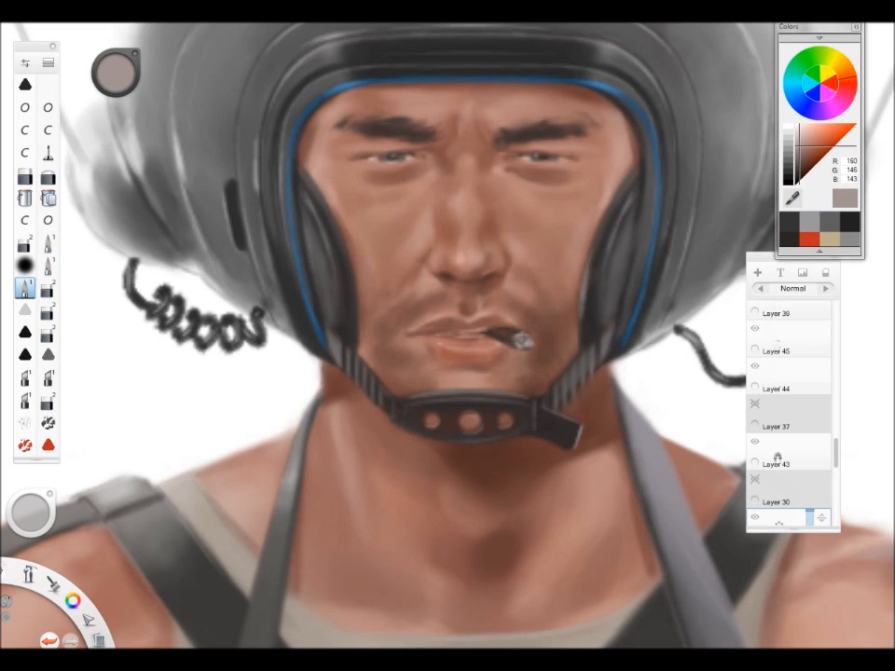
pyautogui.scroll(-5, 520, 360)
pyautogui.scroll(6, 520, 360)
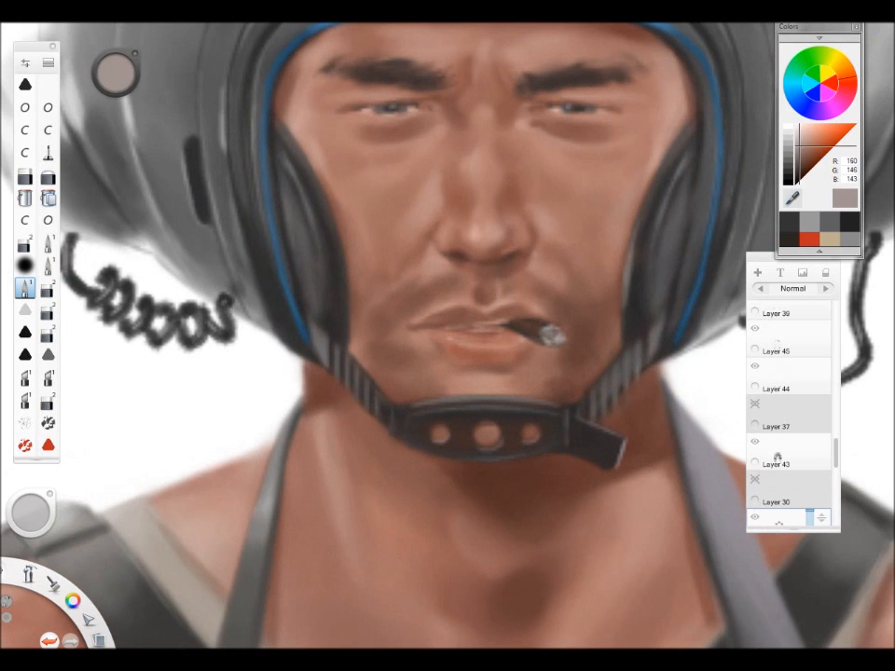
# Refine the cigar and mouth with brown tones, and add pale pink highlights (239, 208, 202) between the lips.
pyautogui.keyDown('alt'); pyautogui.click(639, 149); pyautogui.keyUp('alt')
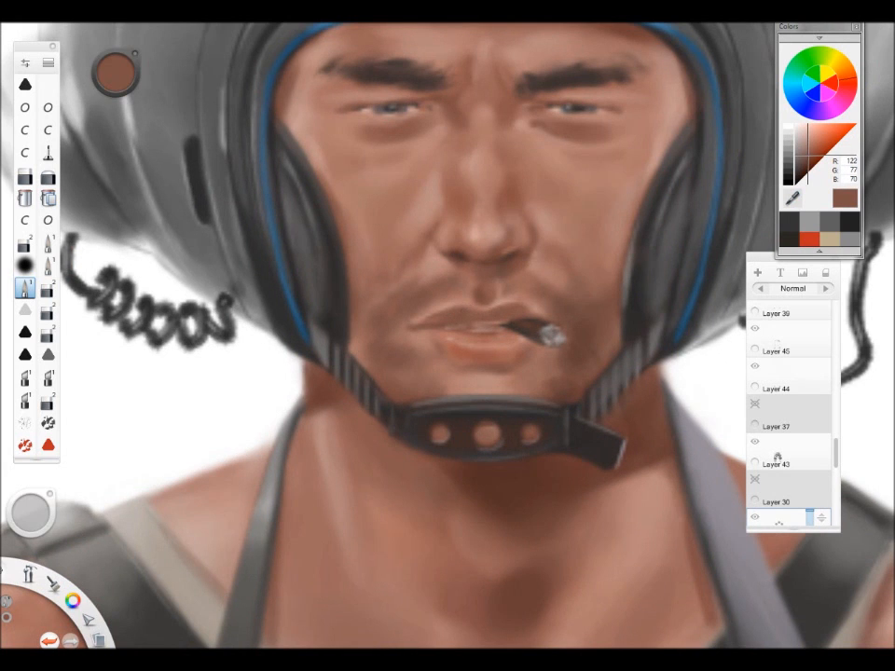
pyautogui.keyDown('alt'); pyautogui.click(619, 115); pyautogui.keyUp('alt')
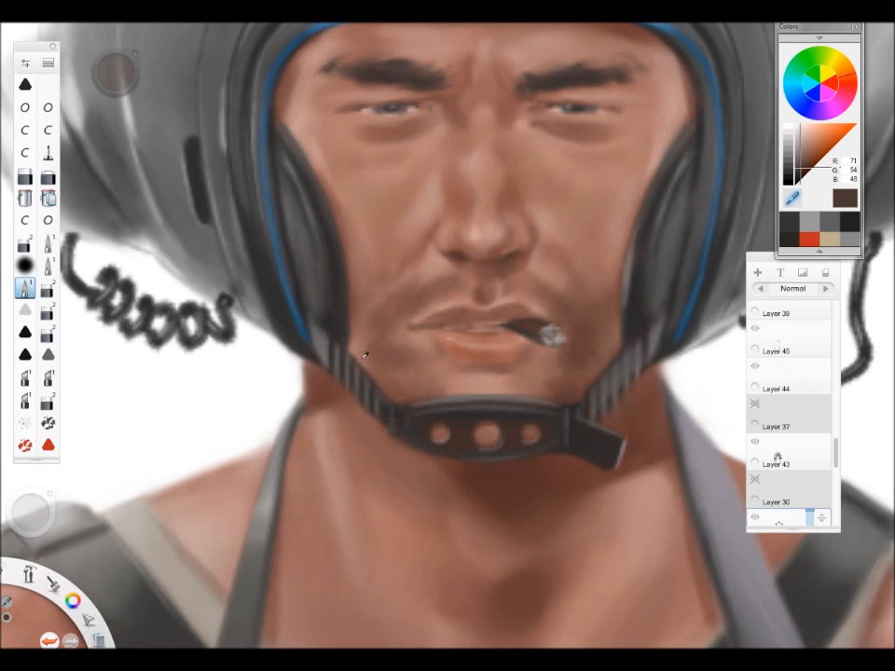
pyautogui.keyDown('alt'); pyautogui.click(619, 104); pyautogui.keyUp('alt')
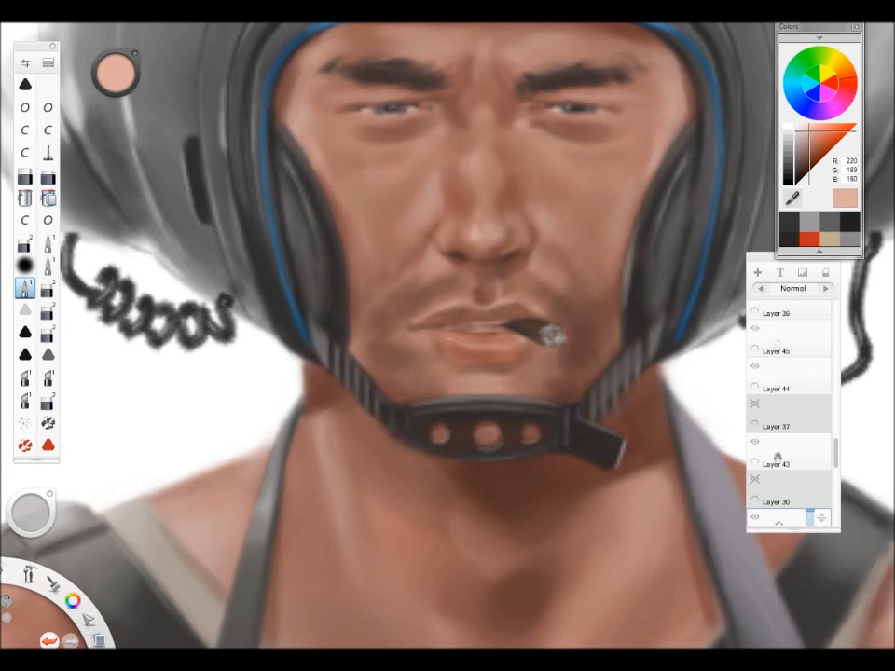
pyautogui.moveTo(490, 379); pyautogui.dragTo(681, 377)
pyautogui.keyDown('alt'); pyautogui.click(609, 107); pyautogui.keyUp('alt')
pyautogui.moveTo(516, 380); pyautogui.dragTo(448, 392)
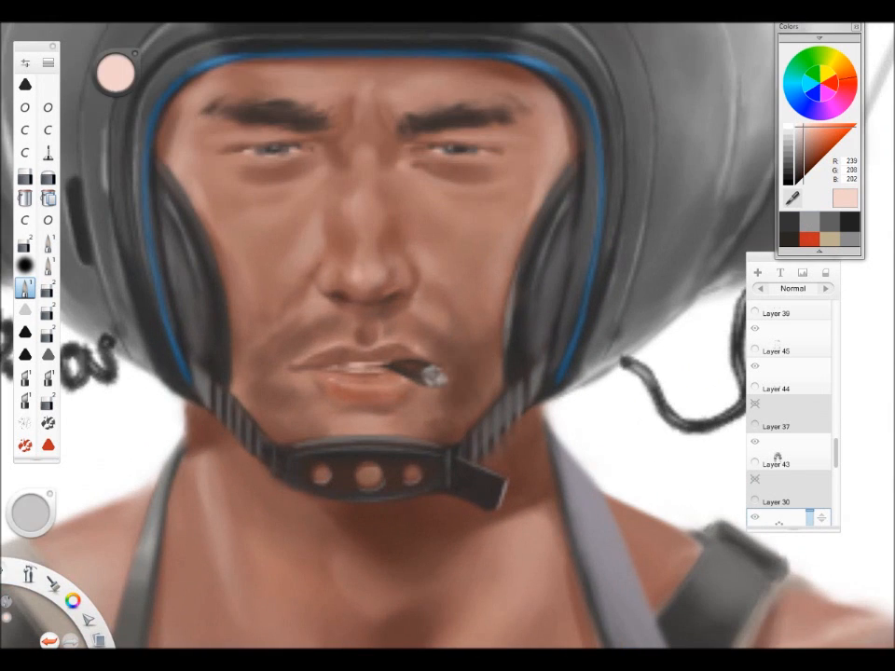
# Blend the lips and skin around the cigar with sampled browns, and paint its cast shadow onto the chin.
pyautogui.keyDown('alt'); pyautogui.click(355, 366); pyautogui.keyUp('alt')
pyautogui.keyDown('alt'); pyautogui.click(431, 382); pyautogui.keyUp('alt')
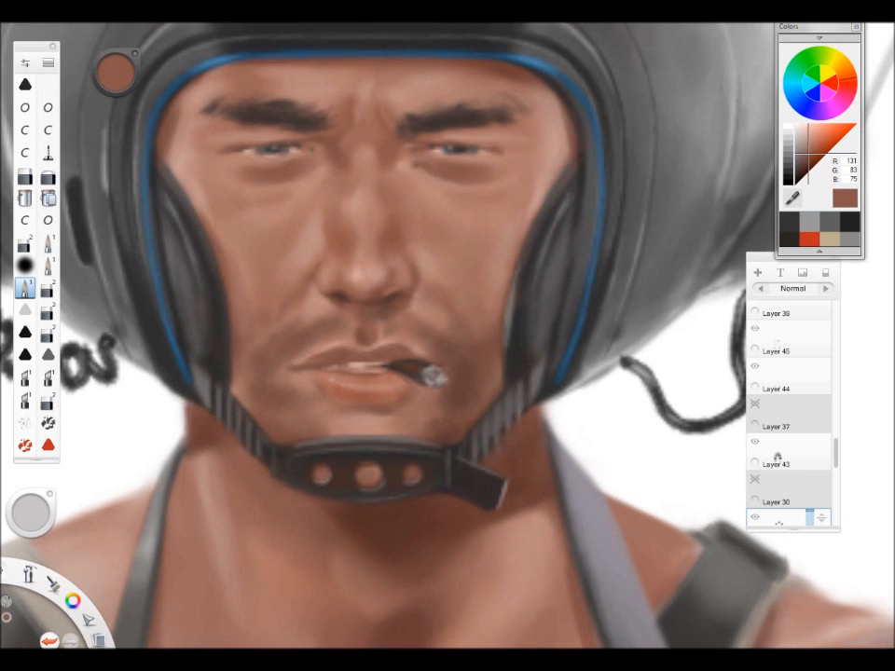
pyautogui.keyDown('alt'); pyautogui.click(403, 368); pyautogui.keyUp('alt')
pyautogui.moveTo(417, 391)
pyautogui.mouseDown()
pyautogui.moveTo(438, 413)
pyautogui.moveTo(416, 387)
pyautogui.mouseUp()
pyautogui.moveTo(492, 345)
pyautogui.mouseDown()
pyautogui.moveTo(444, 371)
pyautogui.moveTo(498, 334)
pyautogui.mouseUp()
pyautogui.hotkey('ctrl', 'z')
pyautogui.hotkey('ctrl', 'y')
pyautogui.keyDown('alt'); pyautogui.click(440, 392); pyautogui.keyUp('alt')
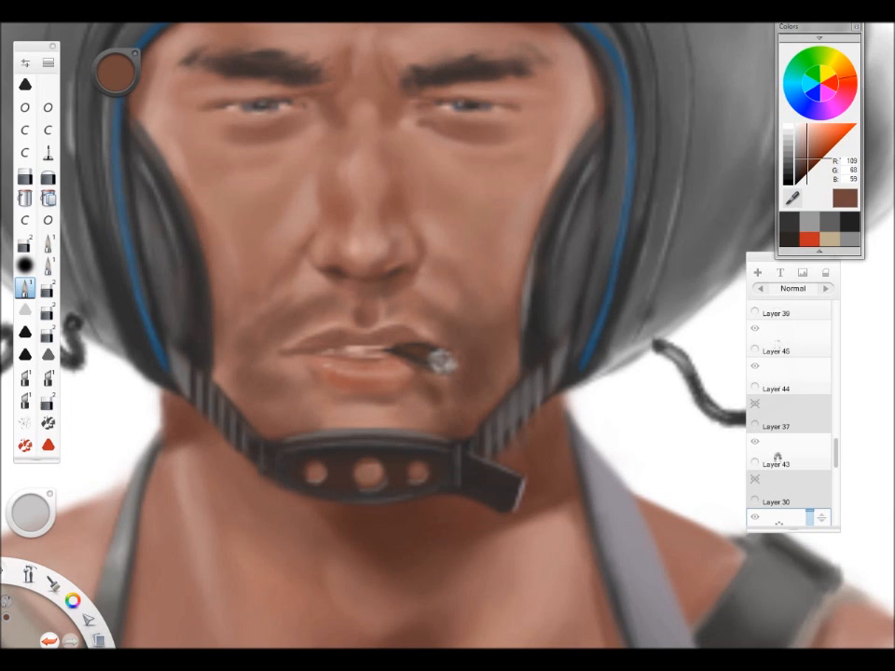
# Detail the cigar with dark brown (85, 56, 47) and grey-brown (125, 111, 107), then pick a brown (101, 63, 58) for its shadow.
pyautogui.keyDown('alt'); pyautogui.click(443, 395); pyautogui.keyUp('alt')
pyautogui.moveTo(440, 395); pyautogui.dragTo(514, 395)
pyautogui.keyDown('alt'); pyautogui.click(515, 390); pyautogui.keyUp('alt')
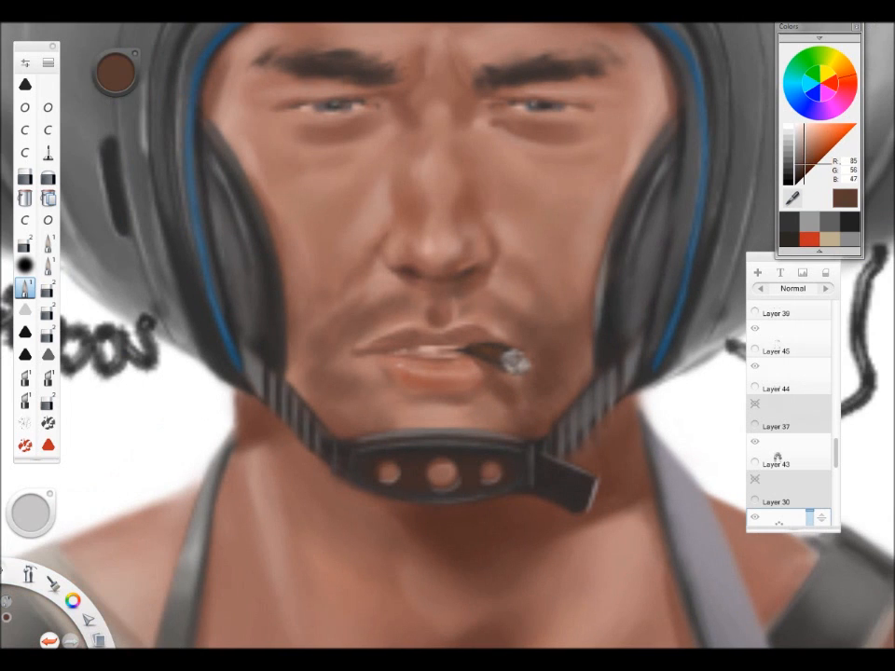
pyautogui.keyDown('alt'); pyautogui.click(602, 329); pyautogui.keyUp('alt')
pyautogui.keyDown('alt'); pyautogui.click(619, 120); pyautogui.keyUp('alt')
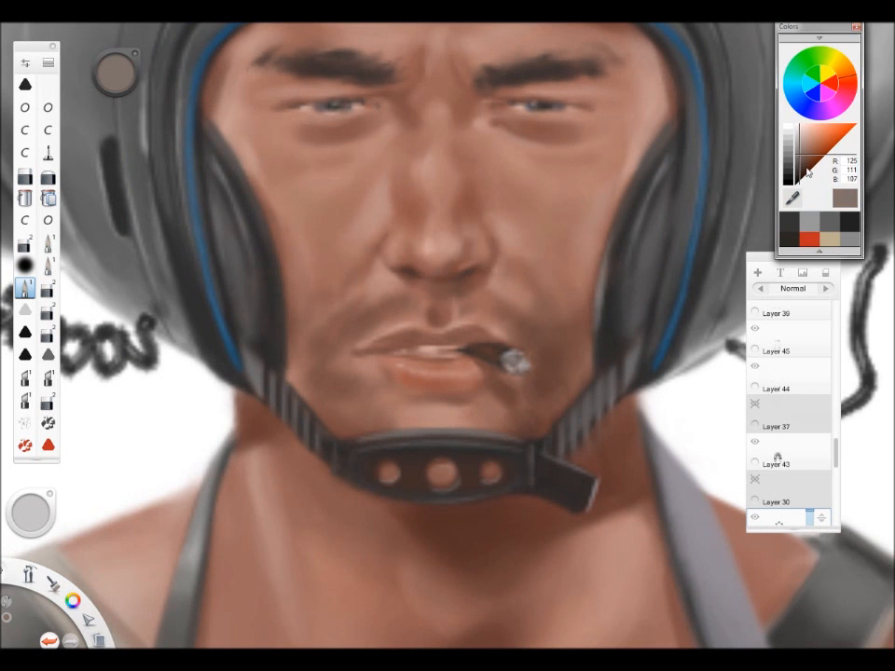
pyautogui.moveTo(493, 413); pyautogui.dragTo(569, 371)
pyautogui.keyDown('alt'); pyautogui.click(543, 369); pyautogui.keyUp('alt')
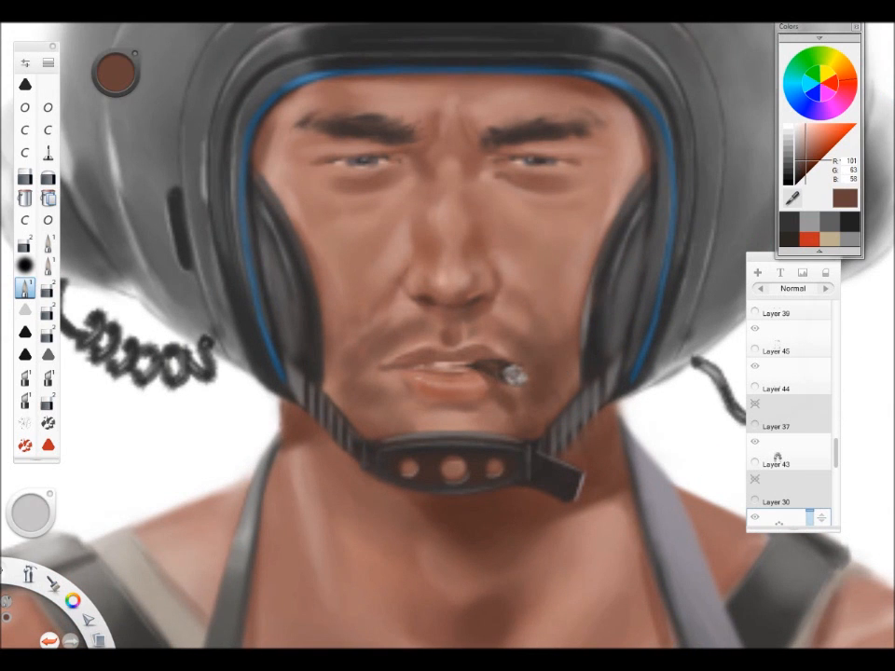
# Touch up the skin around the cigar and chin with skin tone (175, 125, 115), and sample dark brown (72, 57, 55) for the face.
pyautogui.keyDown('alt'); pyautogui.click(481, 414); pyautogui.keyUp('alt')
pyautogui.moveTo(481, 415); pyautogui.dragTo(429, 431)
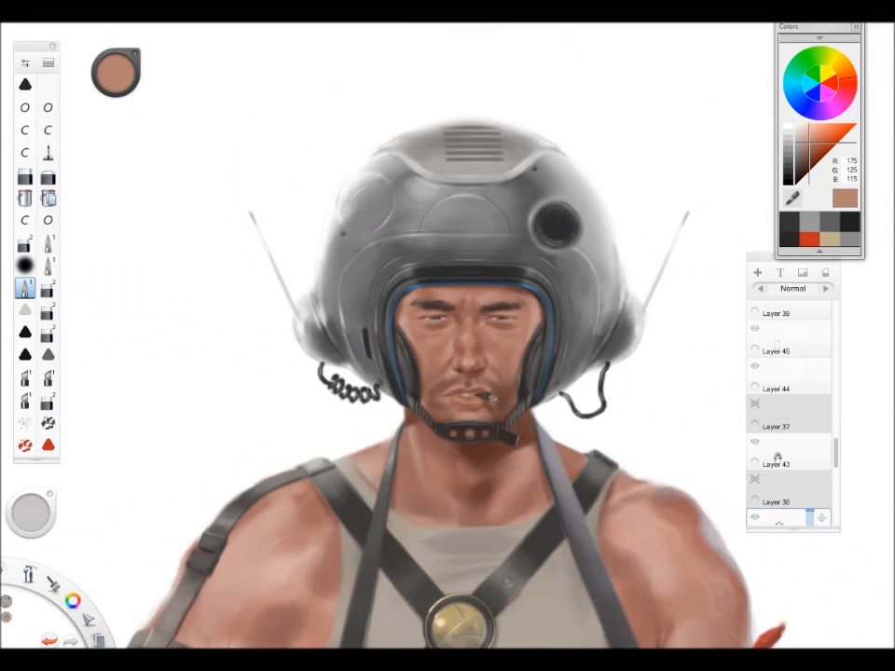
pyautogui.moveTo(518, 424); pyautogui.dragTo(453, 339)
pyautogui.moveTo(457, 340); pyautogui.dragTo(465, 359)
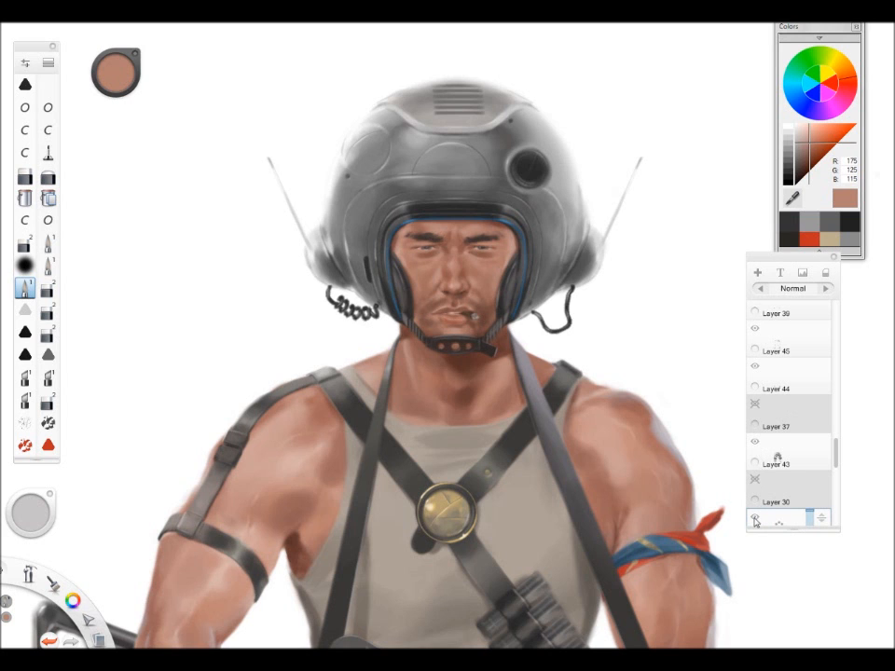
pyautogui.moveTo(478, 253); pyautogui.dragTo(534, 238)
pyautogui.keyDown('alt'); pyautogui.click(515, 229); pyautogui.keyUp('alt')
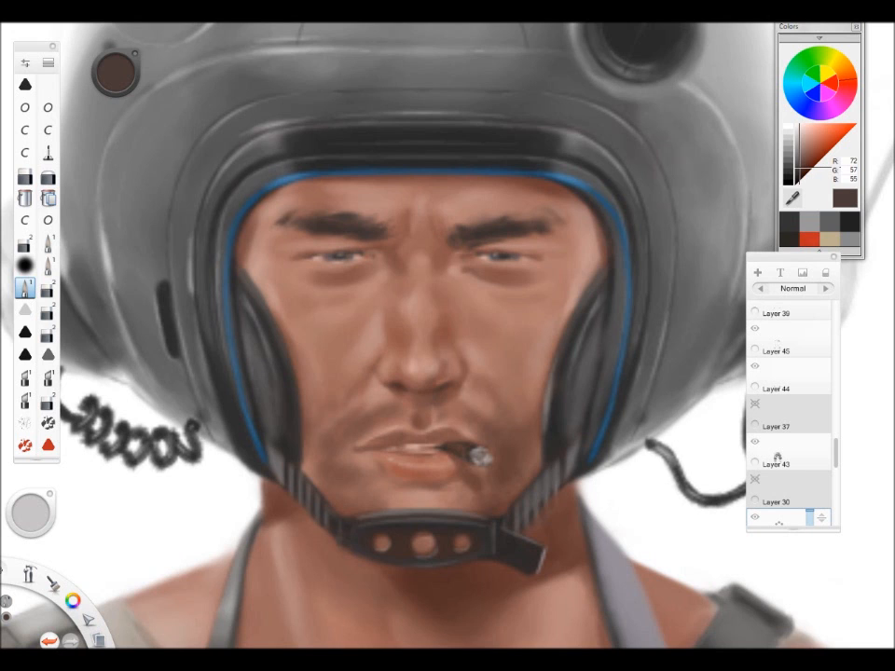
pyautogui.moveTo(466, 298); pyautogui.dragTo(485, 275)
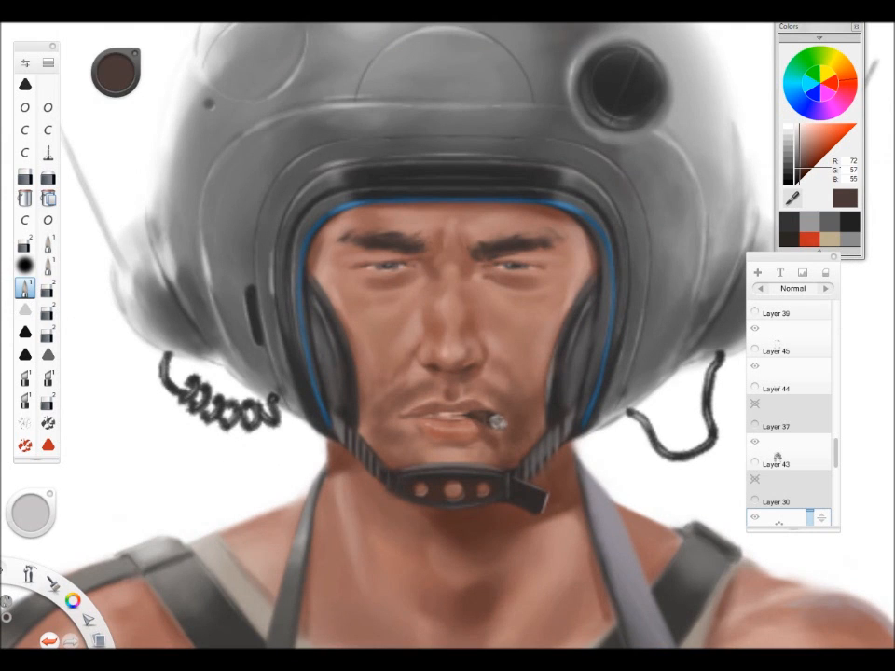
# Blend the skin around the eyes and nose with sampled tones (169, 120, 111) and (158, 115, 107).
pyautogui.keyDown('alt'); pyautogui.click(401, 284); pyautogui.keyUp('alt')
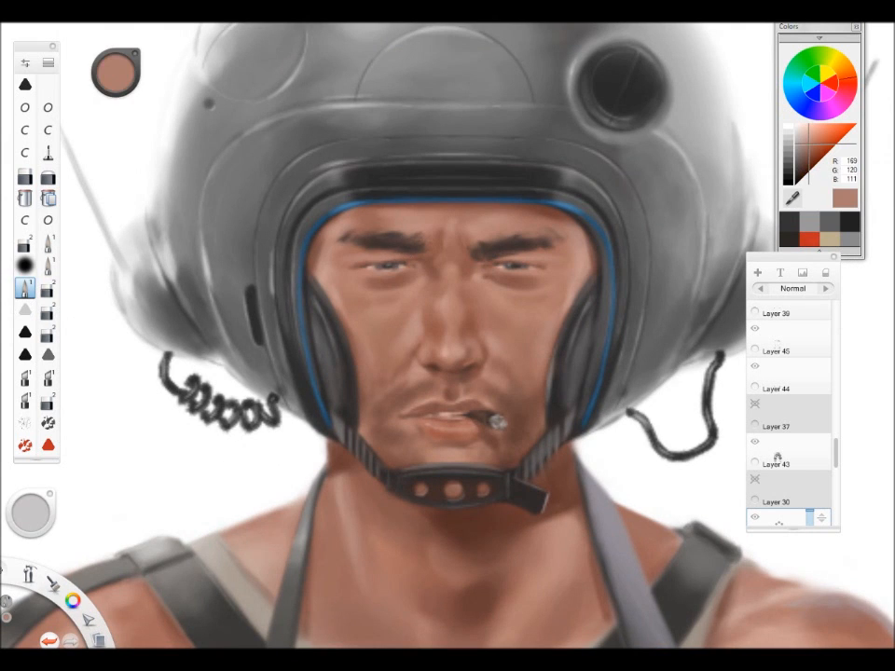
pyautogui.keyDown('alt'); pyautogui.click(490, 255); pyautogui.keyUp('alt')
pyautogui.keyDown('alt'); pyautogui.click(512, 251); pyautogui.keyUp('alt')
pyautogui.moveTo(483, 299); pyautogui.dragTo(429, 321)
pyautogui.keyDown('alt'); pyautogui.click(500, 300); pyautogui.keyUp('alt')
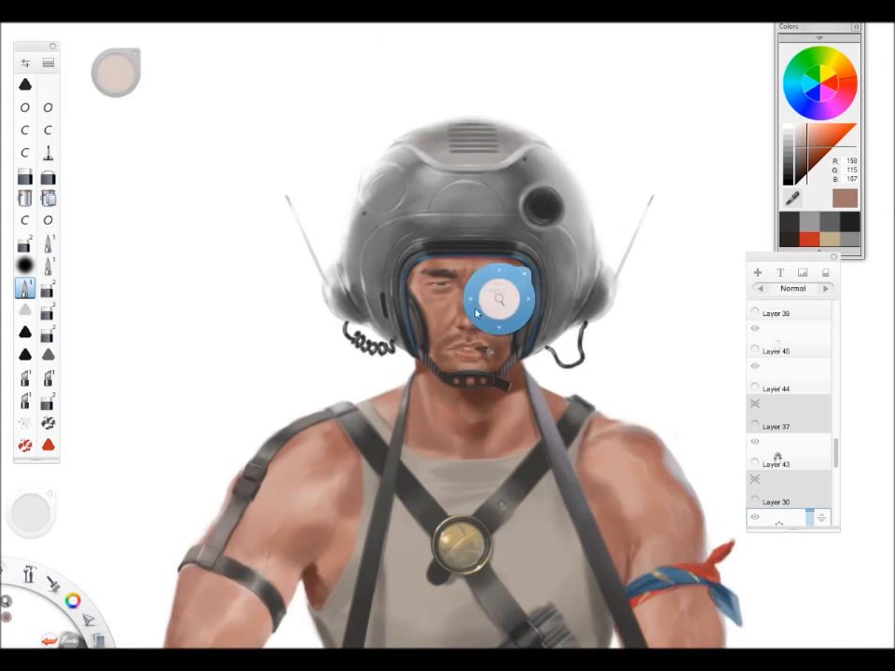
pyautogui.moveTo(499, 299); pyautogui.dragTo(541, 275)
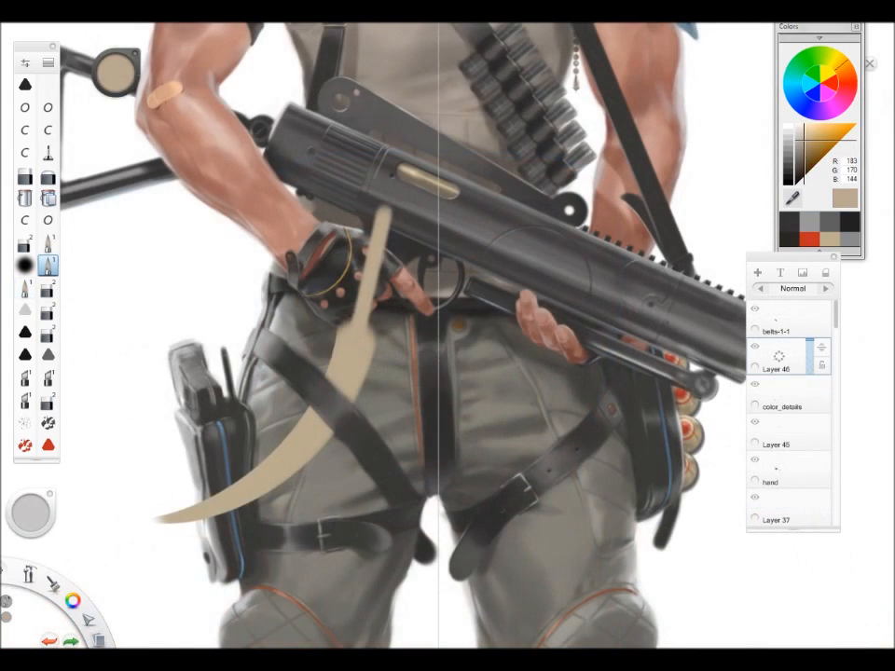
# Paint the curved dagger's handle and looped guard as a mirrored flat shape in tan (183, 170, 144) on Layer 46.
pyautogui.hotkey('ctrl', '4')
pyautogui.moveTo(447, 415)
pyautogui.mouseDown()
pyautogui.moveTo(440, 395)
pyautogui.moveTo(541, 393)
pyautogui.moveTo(499, 432)
pyautogui.mouseUp()
pyautogui.press('Escape')
pyautogui.press('v')
pyautogui.press('Escape')
pyautogui.moveTo(433, 233)
pyautogui.mouseDown()
pyautogui.moveTo(440, 368)
pyautogui.moveTo(485, 359)
pyautogui.moveTo(472, 341)
pyautogui.moveTo(415, 347)
pyautogui.moveTo(386, 310)
pyautogui.mouseUp()
pyautogui.press('space')
pyautogui.press('space')
pyautogui.hotkey('ctrl', 'z')
pyautogui.moveTo(446, 319); pyautogui.dragTo(416, 414)
pyautogui.press('space')
pyautogui.moveTo(474, 339)
pyautogui.mouseDown()
pyautogui.moveTo(461, 421)
pyautogui.moveTo(473, 334)
pyautogui.moveTo(448, 378)
pyautogui.mouseUp()
pyautogui.press('space')
# Paint mirrored crescent claws as the dagger's pommel in tan, undoing and repeating the strokes until they fit.
pyautogui.moveTo(425, 193); pyautogui.dragTo(430, 149)
pyautogui.hotkey('ctrl', 'z')
pyautogui.moveTo(424, 189); pyautogui.dragTo(429, 132)
pyautogui.hotkey('ctrl', 'z')
pyautogui.hotkey('ctrl', 'z')
pyautogui.moveTo(431, 177); pyautogui.dragTo(429, 132)
pyautogui.hotkey('ctrl', 'z')
pyautogui.moveTo(430, 178)
pyautogui.mouseDown()
pyautogui.moveTo(418, 130)
pyautogui.moveTo(423, 186)
pyautogui.mouseUp()
pyautogui.press('space')
pyautogui.moveTo(469, 236); pyautogui.dragTo(454, 285)
pyautogui.scroll(-5, 454, 285)
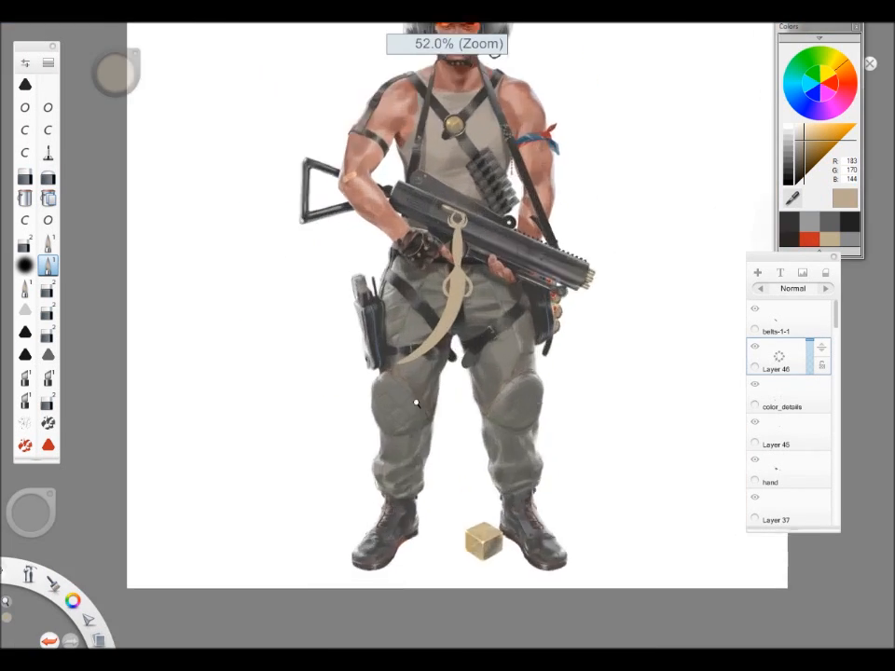
# Add a second pair of mirrored inner loops to the dagger's guard in tan (183, 170, 144).
pyautogui.scroll(7, 454, 286)
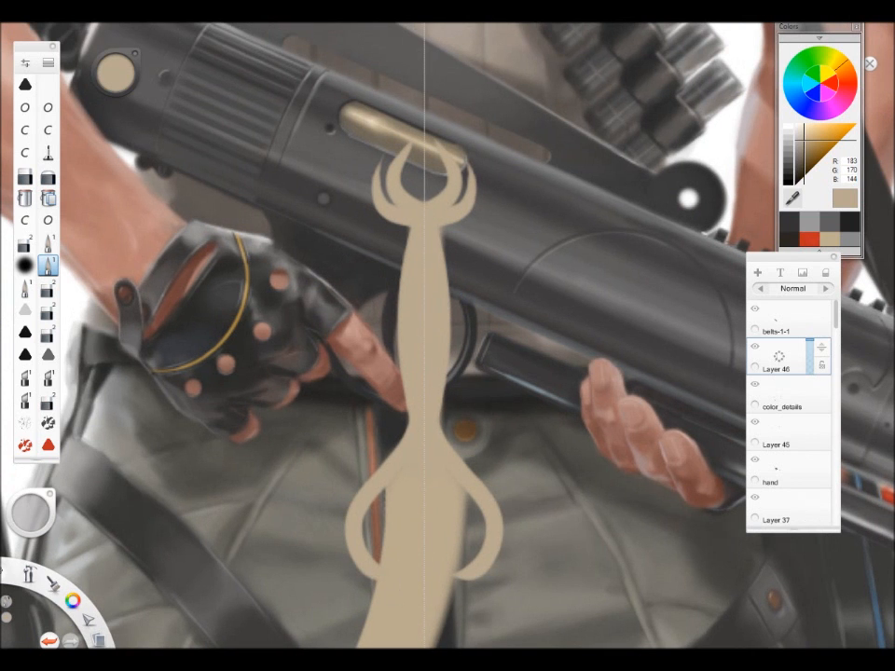
pyautogui.moveTo(454, 286); pyautogui.dragTo(469, 220)
pyautogui.moveTo(422, 401); pyautogui.dragTo(392, 494)
pyautogui.hotkey('ctrl', 'z')
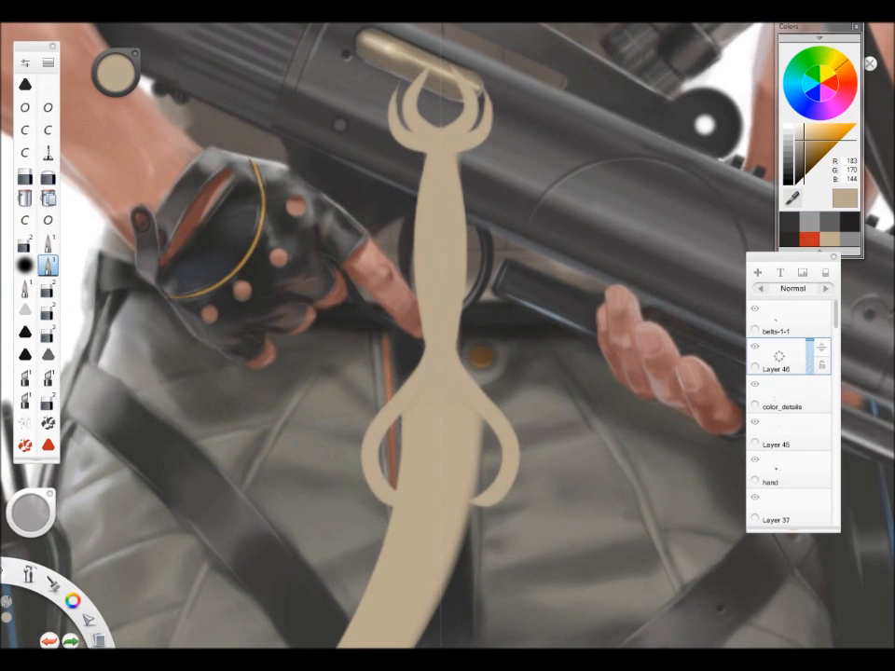
pyautogui.scroll(-5, 444, 494)
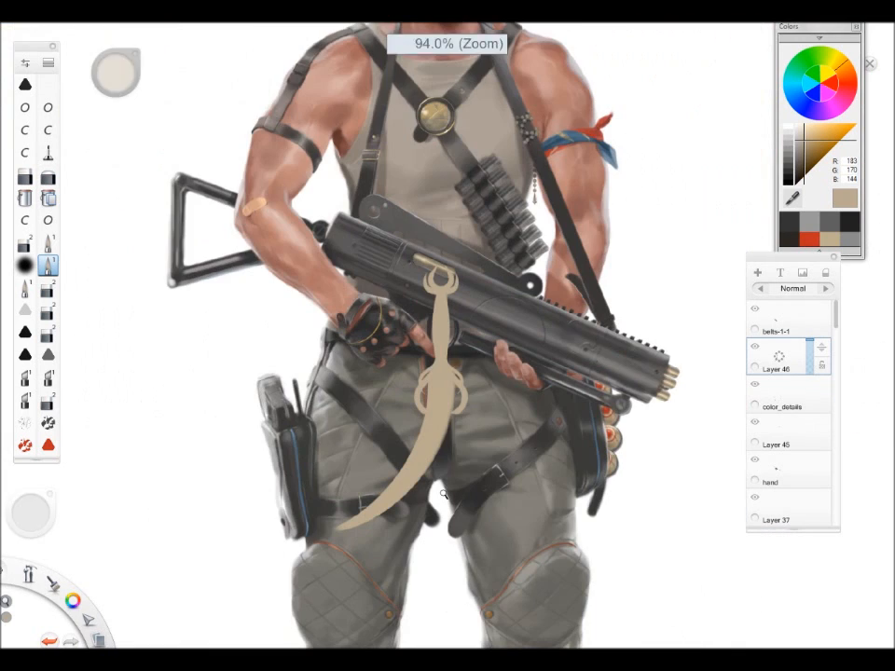
pyautogui.scroll(2, 444, 494)
pyautogui.scroll(2, 467, 392)
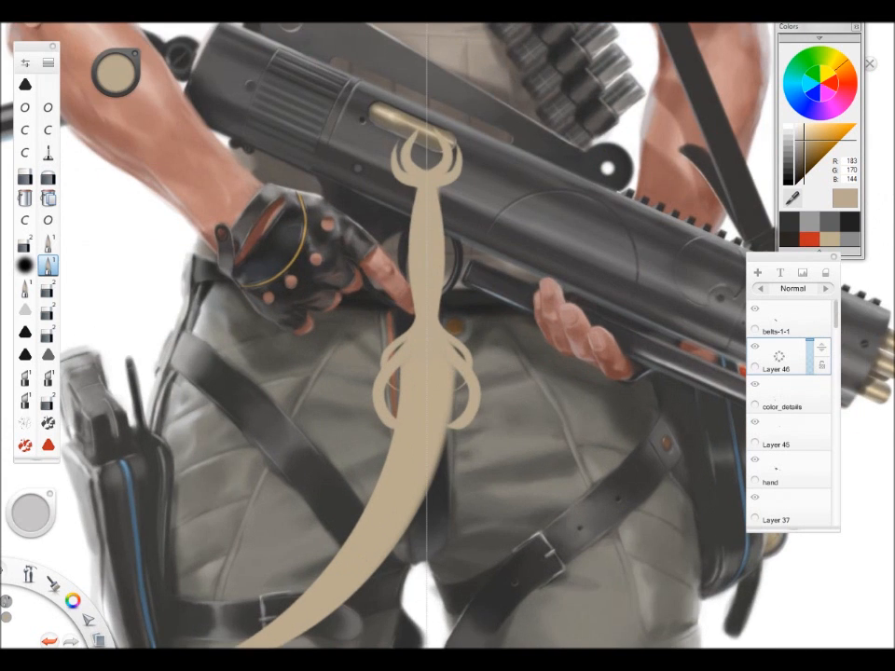
# Refine the flat tan shape of the curved blade and the loops where it meets the guard.
pyautogui.scroll(-3, 436, 519)
pyautogui.scroll(5, 449, 466)
pyautogui.press('space')
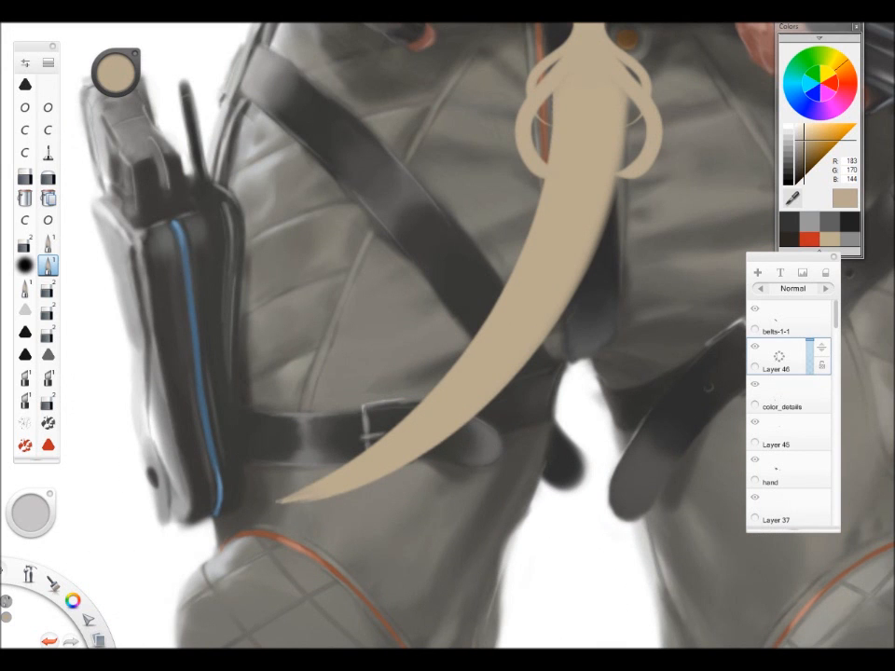
pyautogui.moveTo(636, 194); pyautogui.dragTo(454, 400)
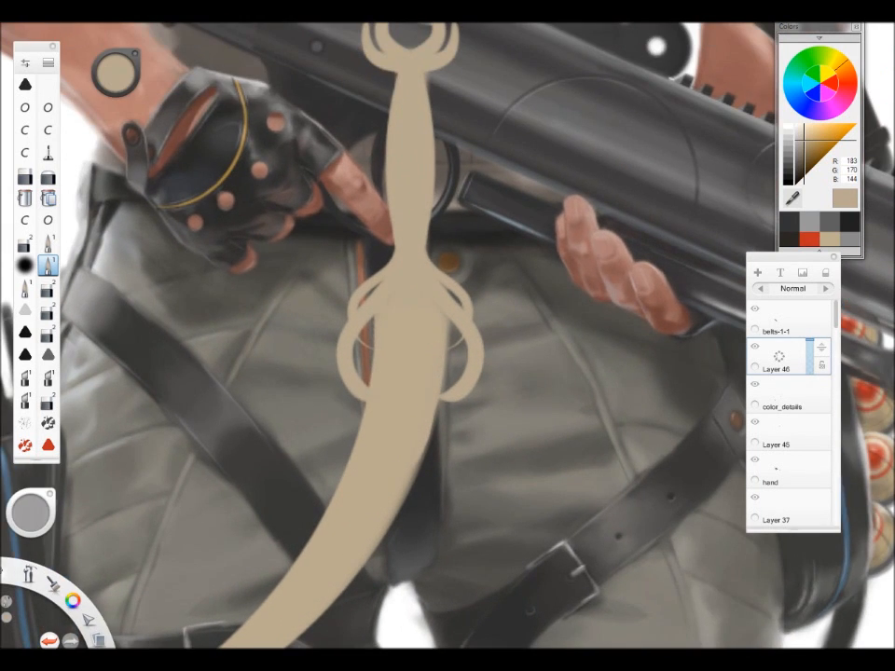
pyautogui.moveTo(448, 336); pyautogui.dragTo(453, 371)
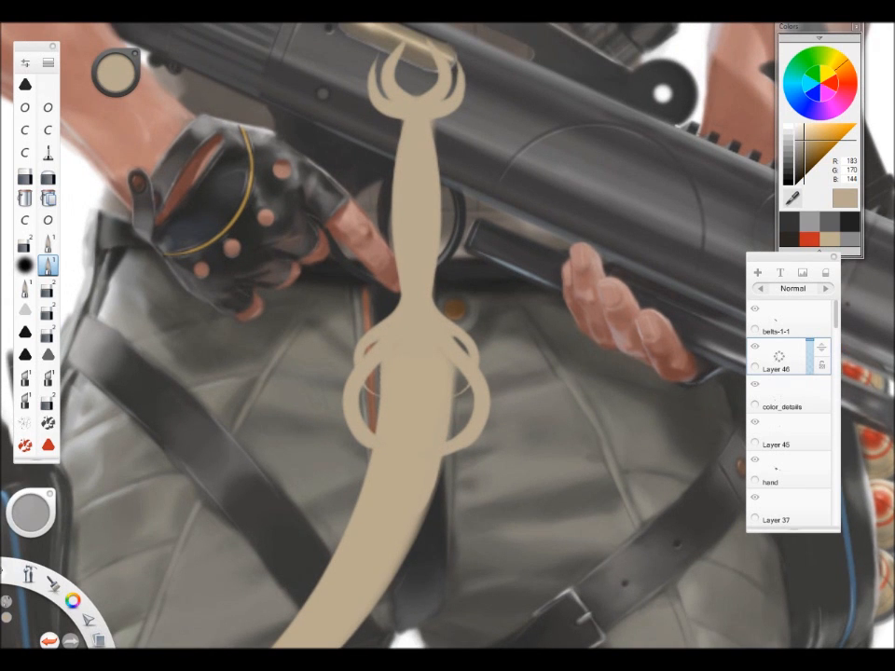
# Clean up the dagger's whole silhouette in tan, refining the pommel claws, handle, guard loops and blade edges.
pyautogui.moveTo(455, 409); pyautogui.dragTo(401, 438)
pyautogui.moveTo(442, 328); pyautogui.dragTo(532, 312)
pyautogui.moveTo(428, 226)
pyautogui.mouseDown()
pyautogui.moveTo(434, 173)
pyautogui.moveTo(457, 188)
pyautogui.mouseUp()
pyautogui.moveTo(476, 295); pyautogui.dragTo(461, 302)
pyautogui.moveTo(502, 241); pyautogui.dragTo(495, 211)
pyautogui.moveTo(434, 297); pyautogui.dragTo(430, 314)
pyautogui.moveTo(468, 297); pyautogui.dragTo(472, 316)
pyautogui.moveTo(458, 365); pyautogui.dragTo(437, 409)
pyautogui.moveTo(505, 465)
pyautogui.mouseDown()
pyautogui.moveTo(468, 392)
pyautogui.moveTo(501, 367)
pyautogui.mouseUp()
pyautogui.moveTo(405, 299); pyautogui.dragTo(401, 350)
pyautogui.moveTo(452, 464)
pyautogui.mouseDown()
pyautogui.moveTo(459, 375)
pyautogui.moveTo(458, 393)
pyautogui.mouseUp()
pyautogui.moveTo(472, 431); pyautogui.dragTo(503, 536)
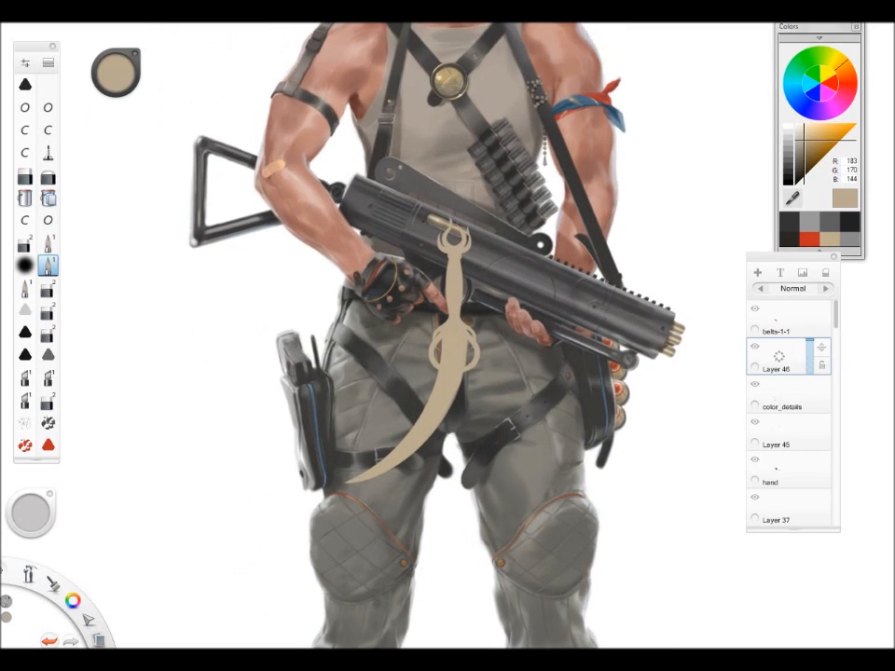
# Shade the dagger's curved blade with sampled golds (190, 169, 113), (213, 197, 148) and (178, 160, 116).
pyautogui.scroll(3, 483, 330)
pyautogui.scroll(1, 519, 365)
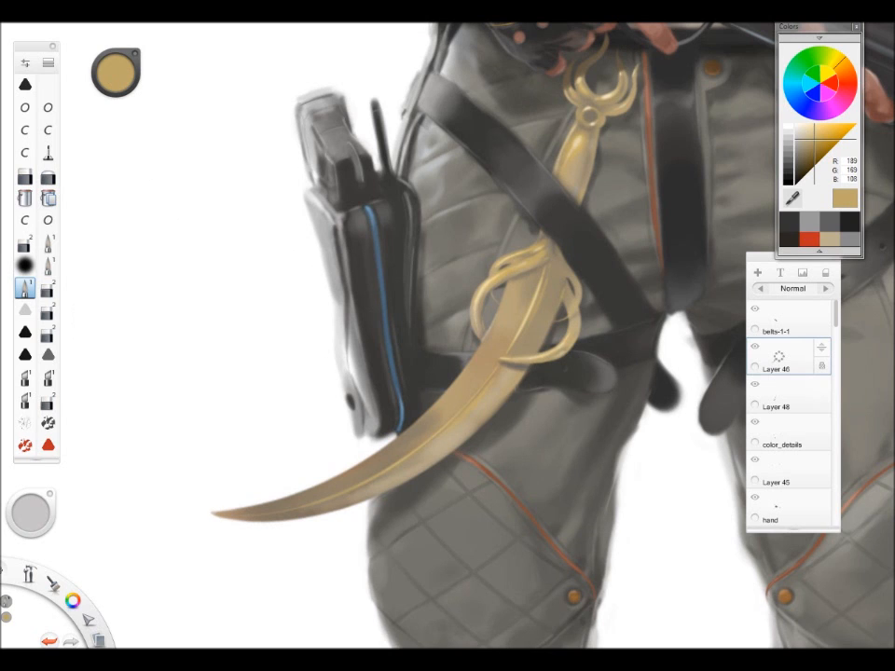
pyautogui.keyDown('alt'); pyautogui.click(619, 115); pyautogui.keyUp('alt')
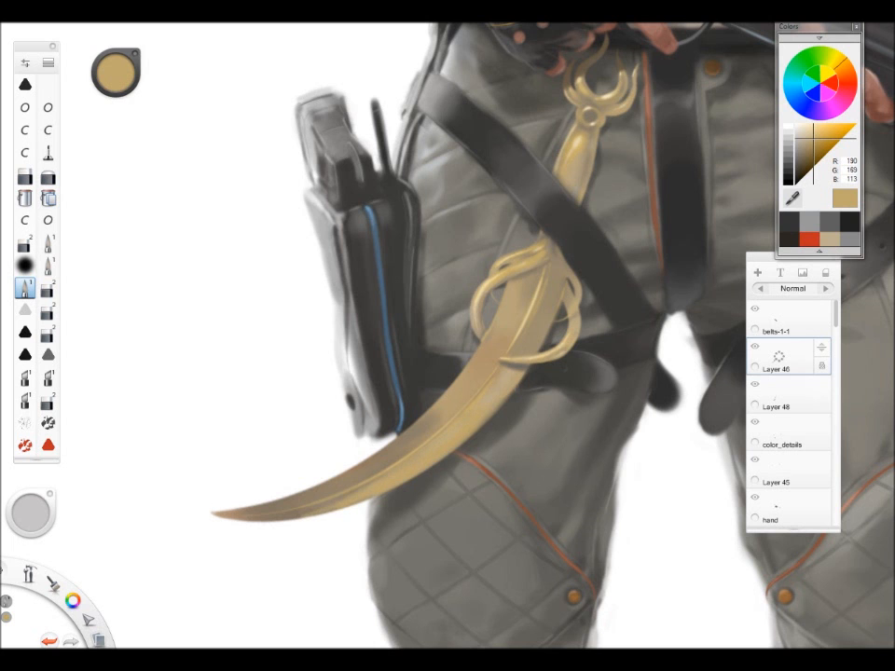
pyautogui.moveTo(476, 401); pyautogui.dragTo(494, 382)
pyautogui.keyDown('alt'); pyautogui.click(446, 186); pyautogui.keyUp('alt')
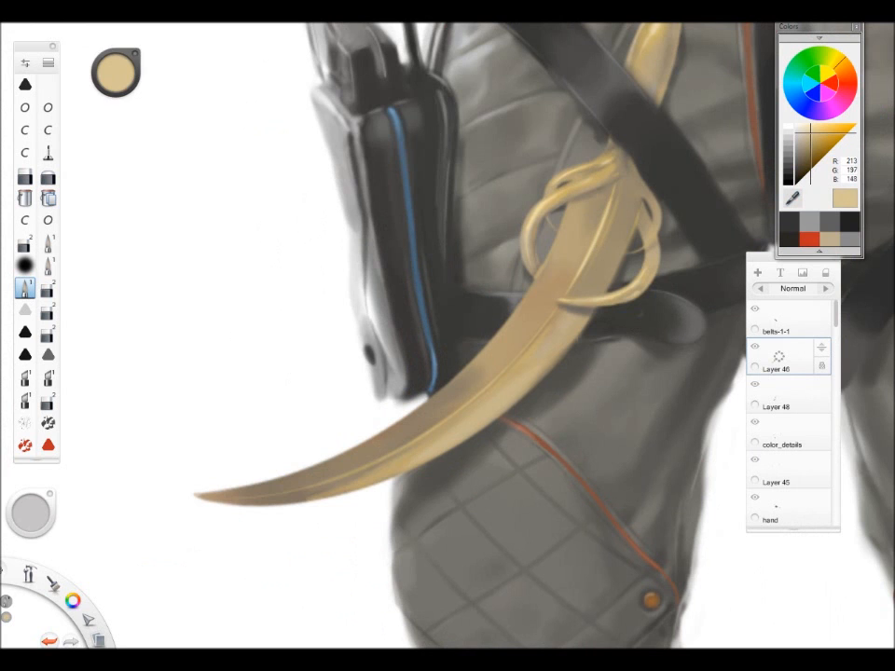
pyautogui.moveTo(509, 414); pyautogui.dragTo(447, 412)
pyautogui.keyDown('alt'); pyautogui.click(446, 411); pyautogui.keyUp('alt')
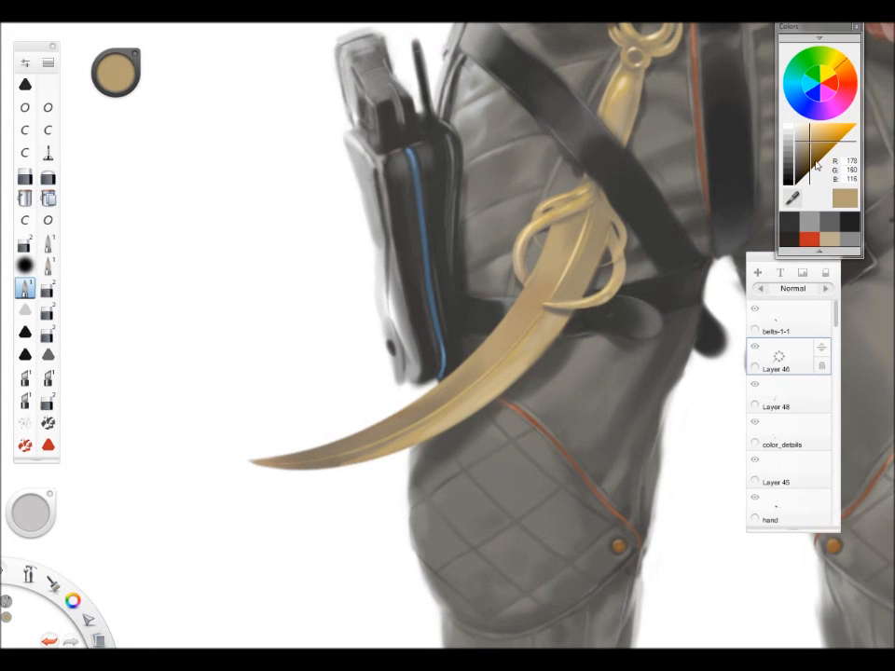
# Brighten the dagger's handle, guard and blade ridge with gold (229, 199, 125) and pale cream (255, 240, 202) highlights.
pyautogui.keyDown('alt'); pyautogui.click(633, 147); pyautogui.keyUp('alt')
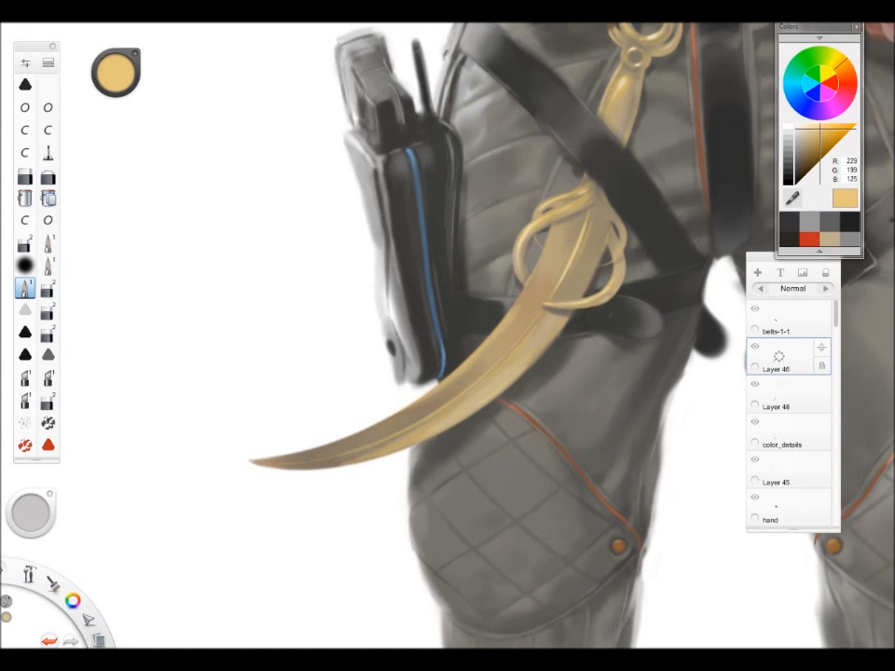
pyautogui.keyDown('alt'); pyautogui.click(613, 120); pyautogui.keyUp('alt')
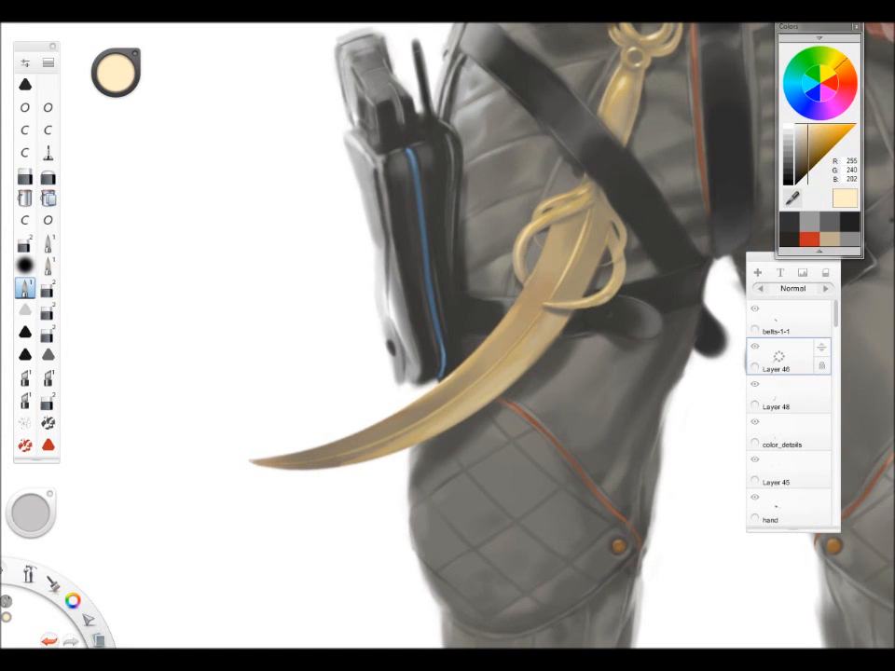
pyautogui.scroll(-5, 419, 510)
pyautogui.scroll(5, 419, 510)
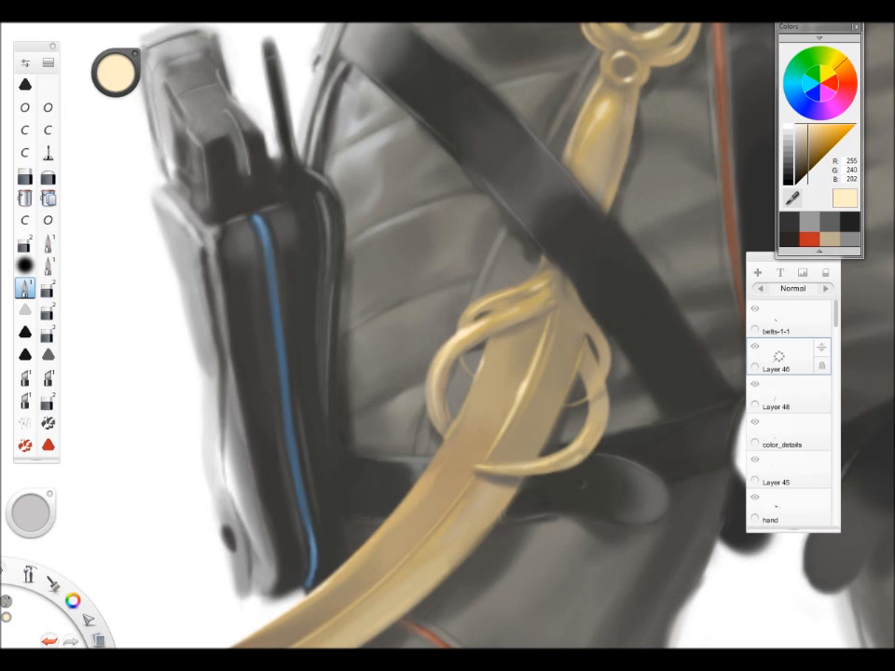
pyautogui.moveTo(552, 458)
pyautogui.mouseDown()
pyautogui.moveTo(535, 464)
pyautogui.moveTo(440, 588)
pyautogui.mouseUp()
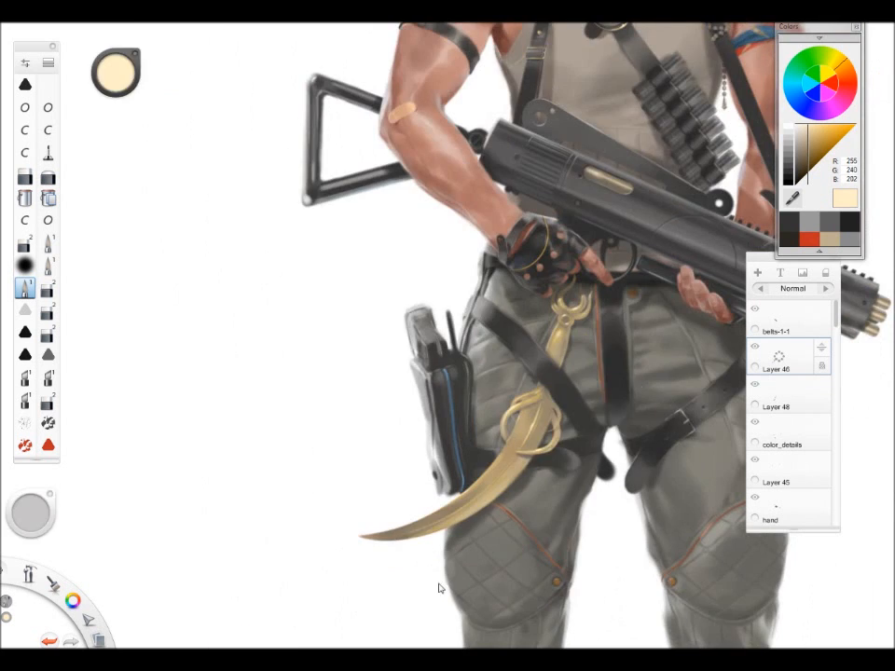
pyautogui.moveTo(586, 450); pyautogui.dragTo(672, 349)
# Add off-white (250, 243, 225) glints to the dagger's guard and blade, and pick saturated gold (223, 189, 86) for its metal.
pyautogui.click(801, 127)
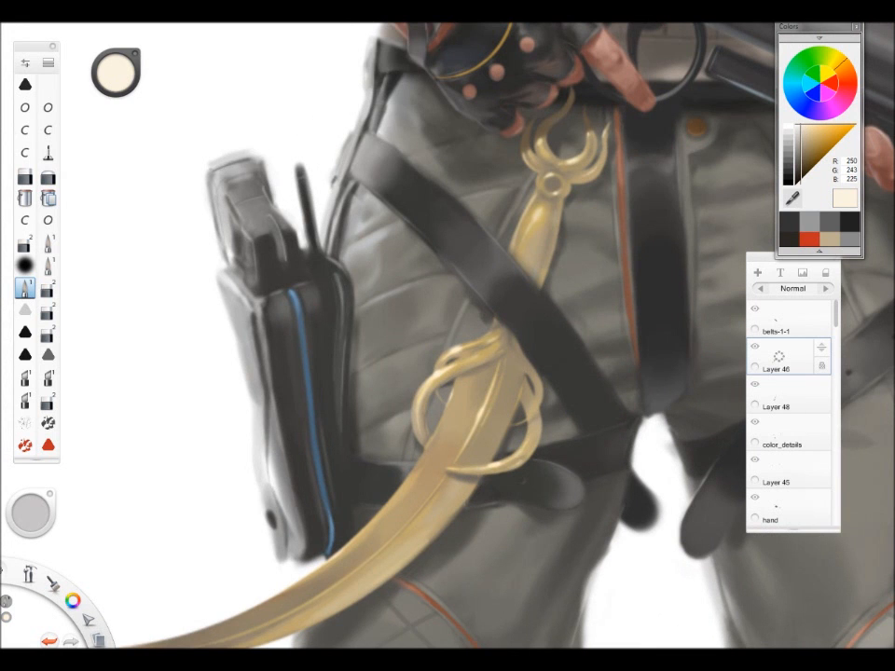
pyautogui.moveTo(490, 361); pyautogui.dragTo(606, 262)
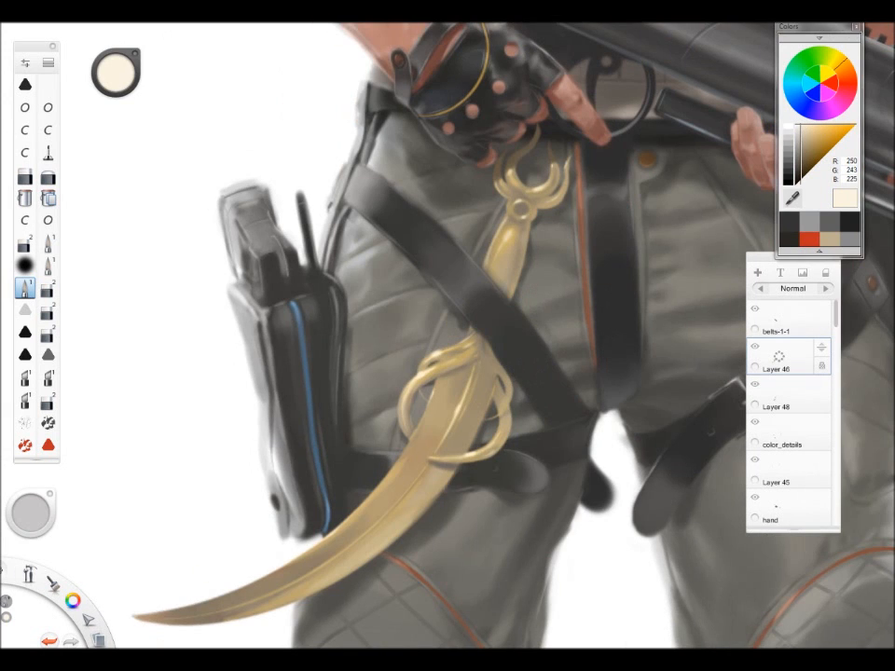
pyautogui.moveTo(513, 373); pyautogui.dragTo(586, 303)
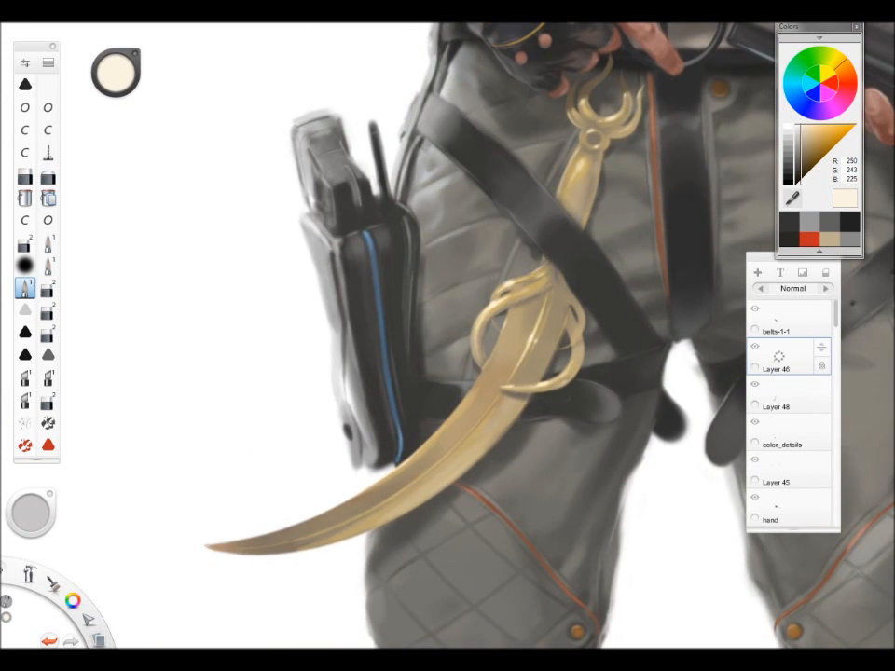
pyautogui.moveTo(504, 406); pyautogui.dragTo(439, 466)
pyautogui.moveTo(535, 383); pyautogui.dragTo(606, 303)
pyautogui.moveTo(509, 370); pyautogui.dragTo(513, 381)
pyautogui.keyDown('alt'); pyautogui.click(449, 320); pyautogui.keyUp('alt')
pyautogui.click(828, 132)
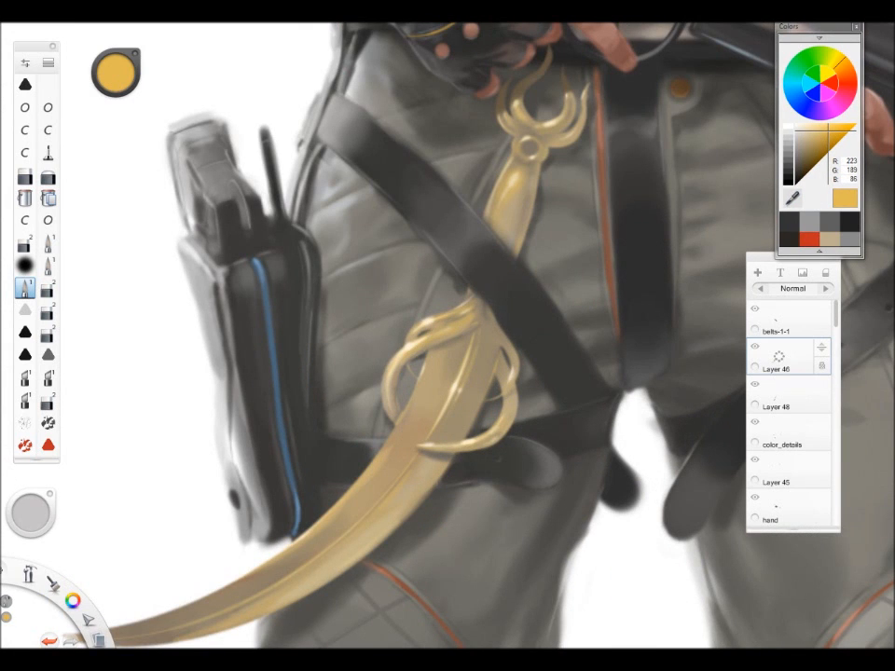